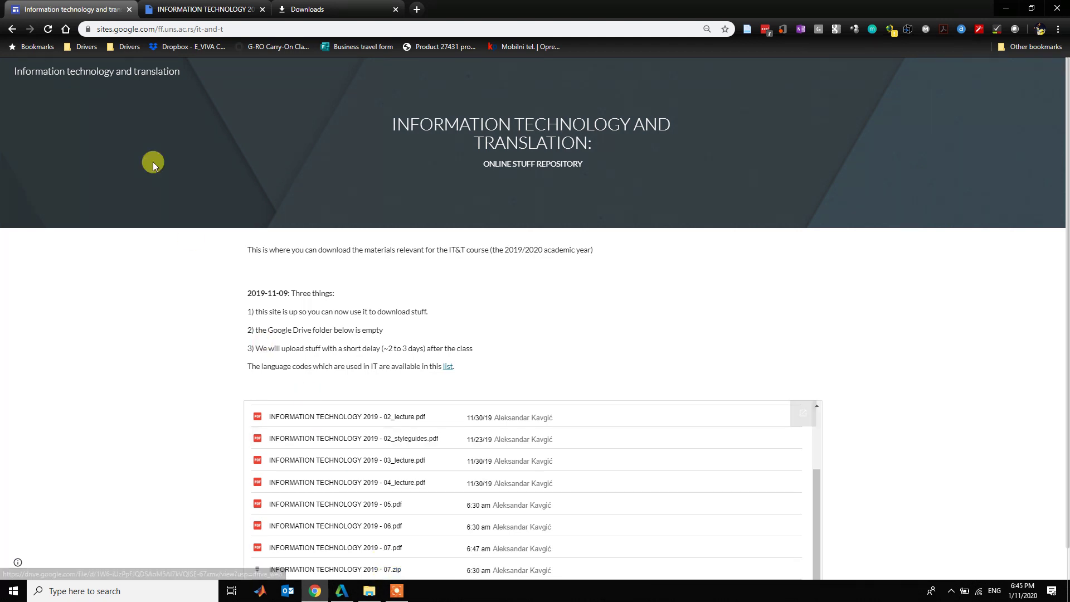
- Download the 'INFORMATION TECHNOLOGY 2019 - 07.zip' archive from Google Drive into the Downloads folder
{"action": "left_click", "coordinate": [205, 19]}
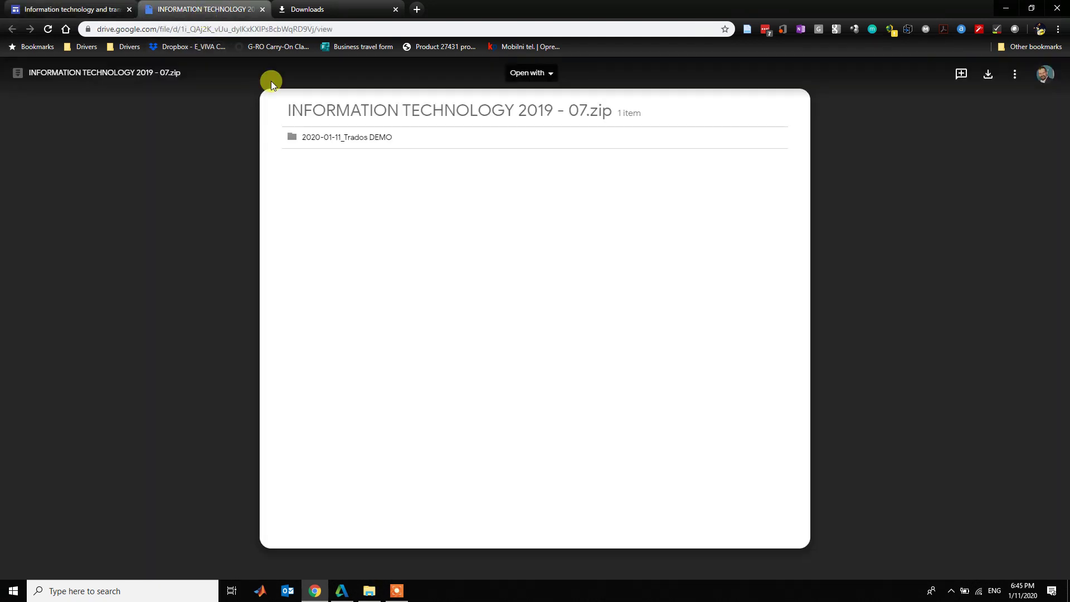
{"action": "left_click", "coordinate": [340, 139]}
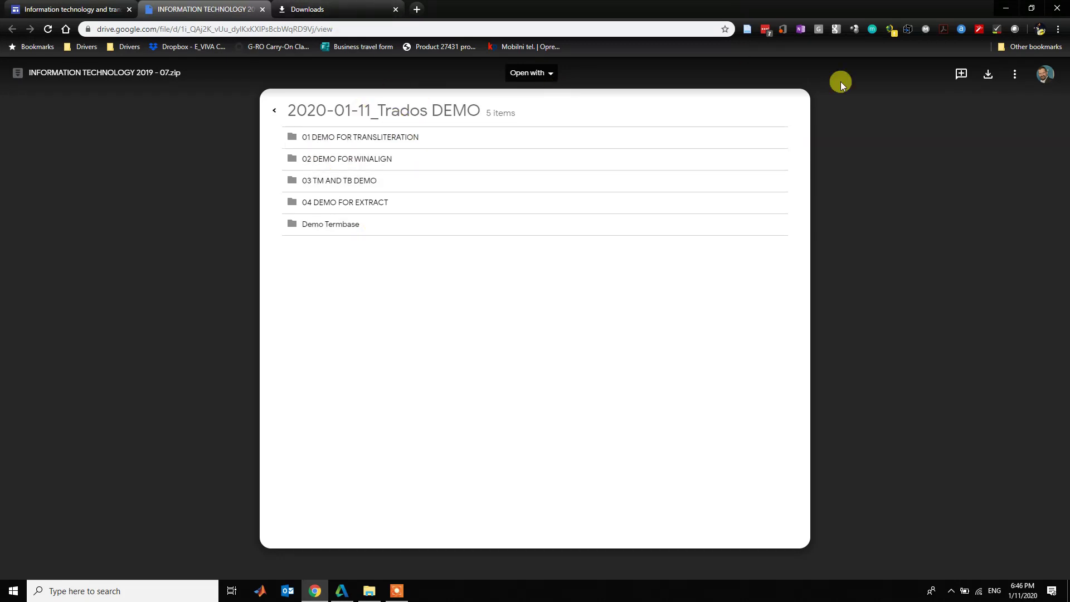
{"action": "left_click", "coordinate": [987, 74]}
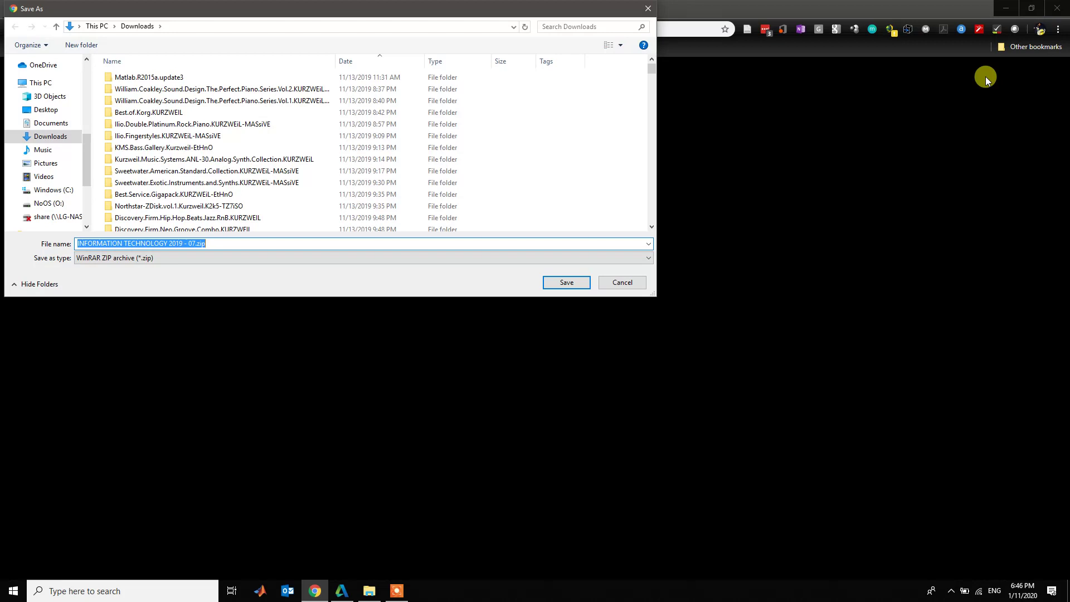
{"action": "key", "text": "Return"}
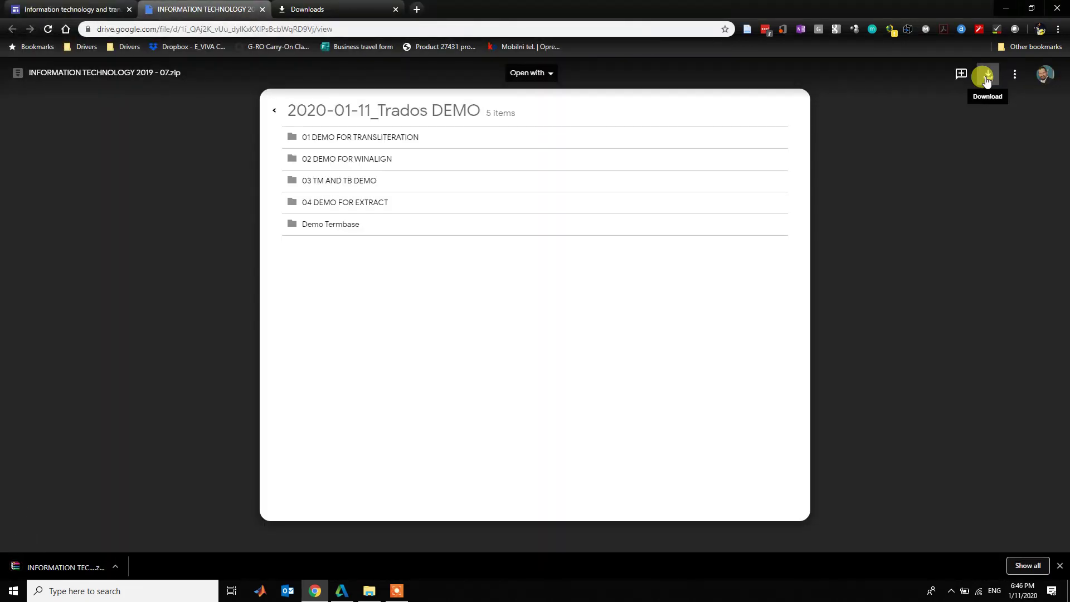
- Extract the zip's 2020-01-11_Trados DEMO folder to the Desktop with WinRAR, then close the archive
{"action": "left_click", "coordinate": [79, 570]}
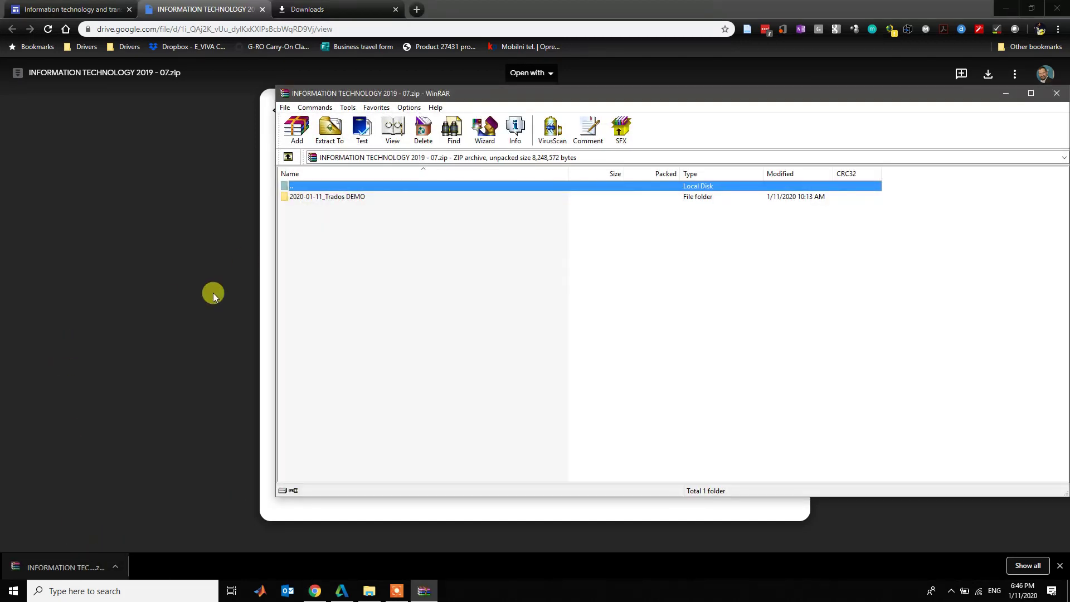
{"action": "left_click", "coordinate": [322, 143]}
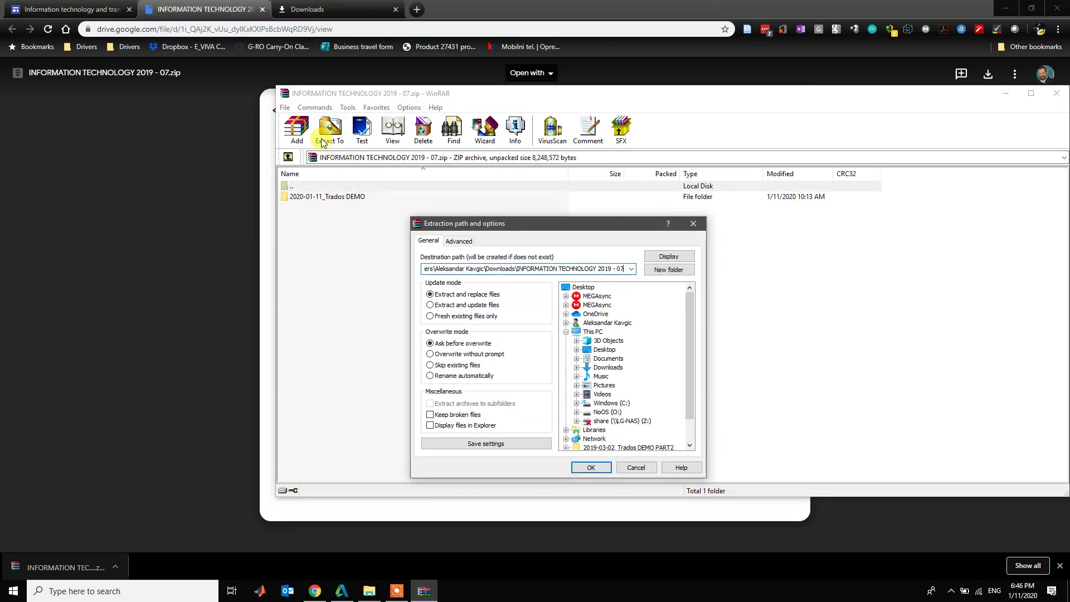
{"action": "key", "text": "ctrl+shift+Left"}
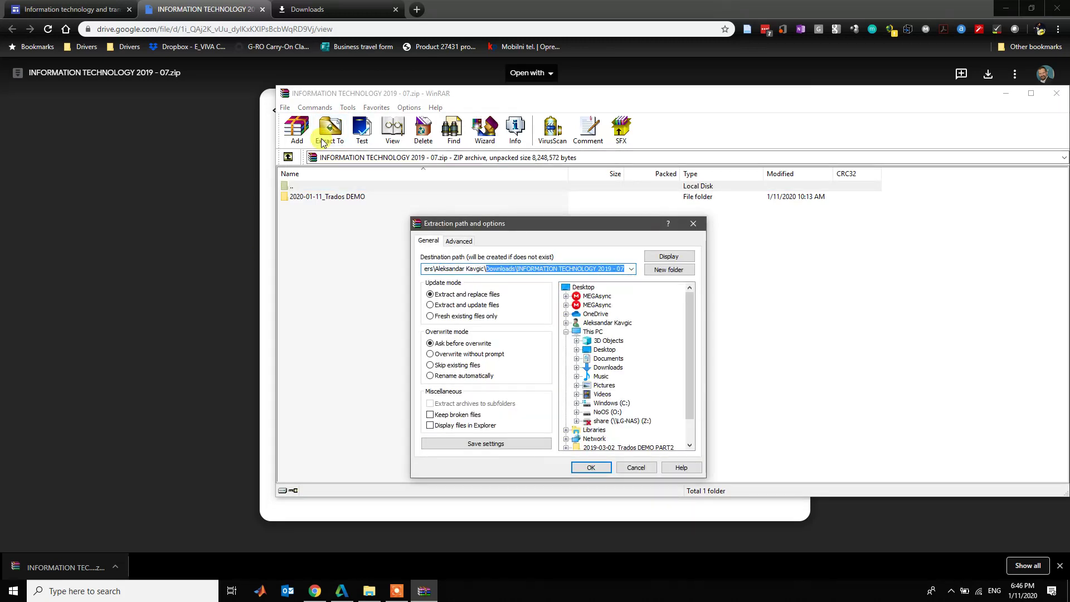
{"action": "key", "text": "ctrl+shift+Left"}
{"action": "key", "text": "ctrl+shift+Left"}
{"action": "key", "text": "ctrl+shift+Right"}
{"action": "key", "text": "ctrl+shift+Left"}
{"action": "key", "text": "ctrl+shift+Right"}
{"action": "key", "text": "shift+Right"}
{"action": "key", "text": "shift+Right"}
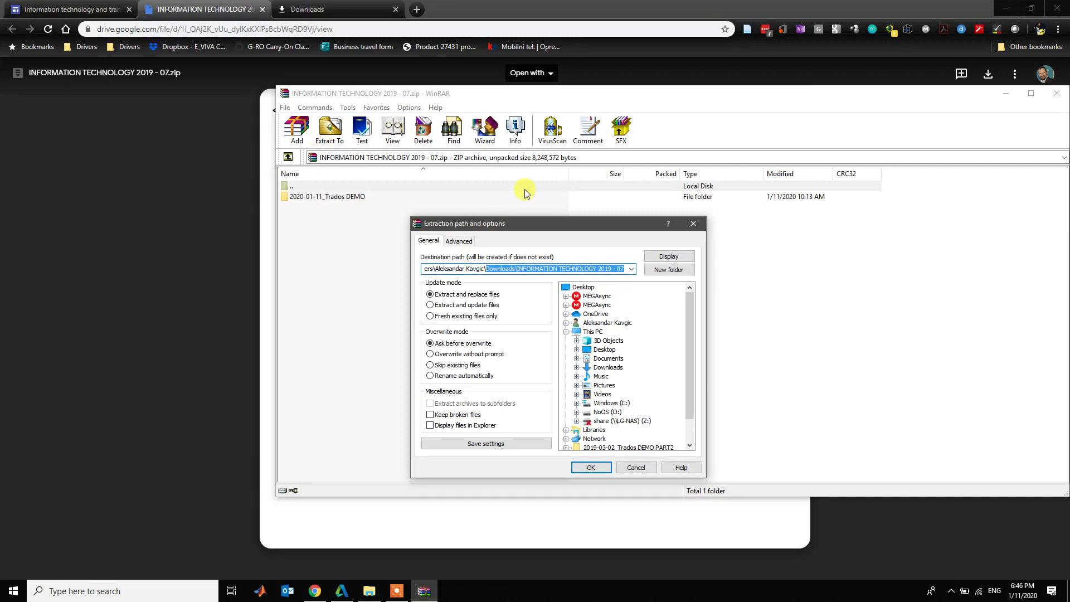
{"action": "left_click", "coordinate": [590, 289]}
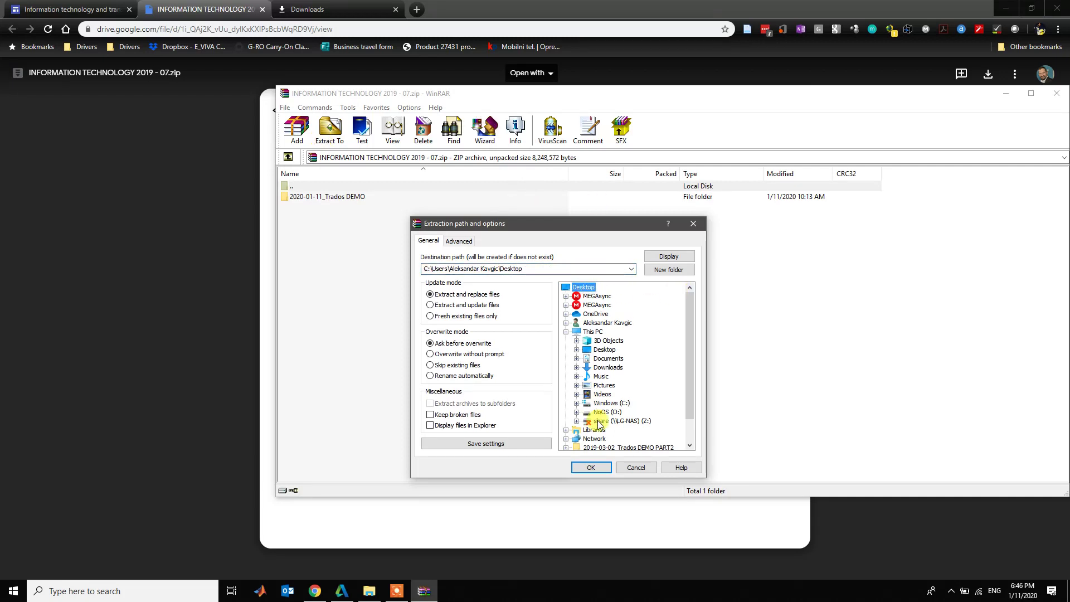
{"action": "left_click", "coordinate": [591, 467]}
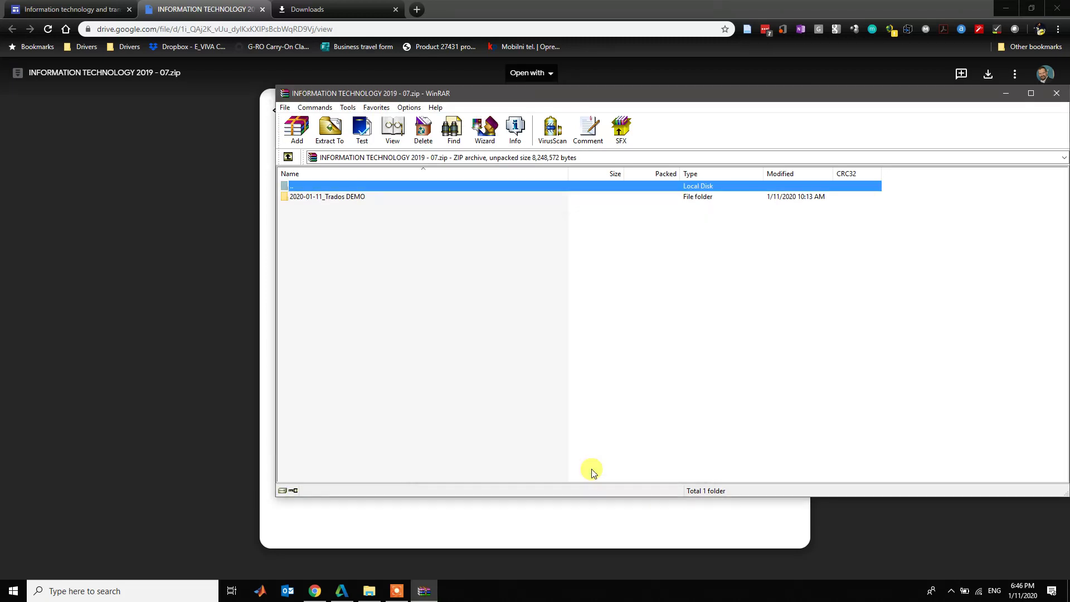
{"action": "left_click", "coordinate": [1056, 94]}
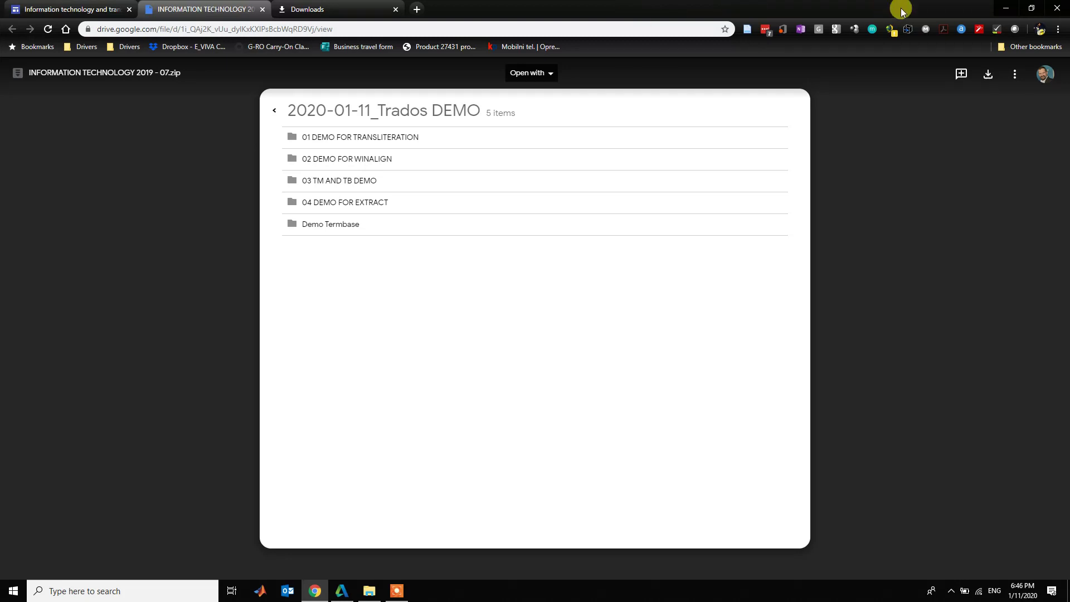
- Minimize Chrome and close the Downloads Explorer window to reveal the extracted folder on the desktop
{"action": "left_click", "coordinate": [1007, 8]}
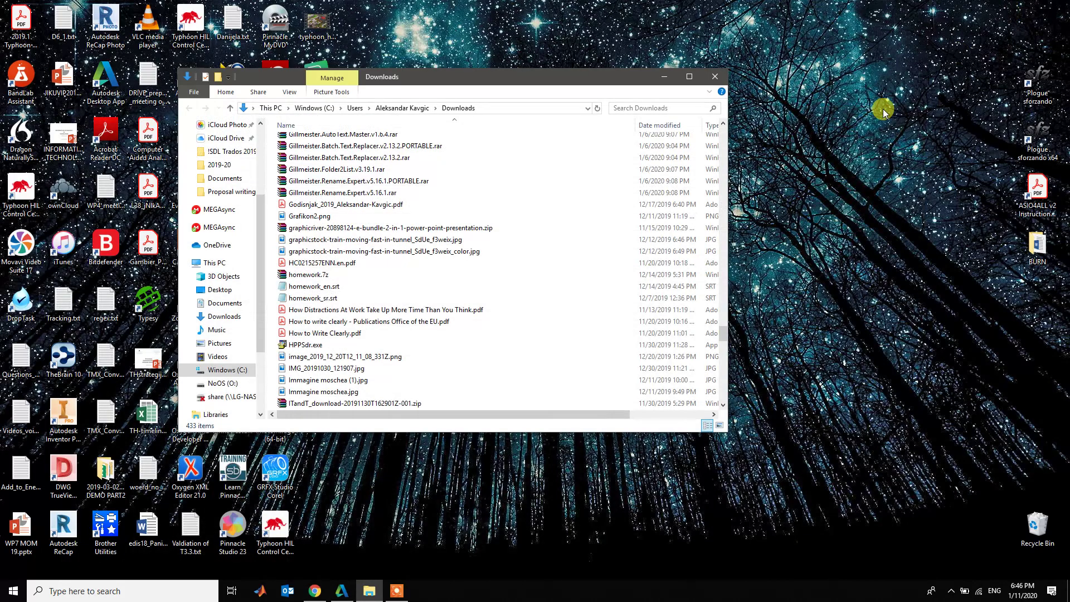
{"action": "left_click", "coordinate": [713, 78]}
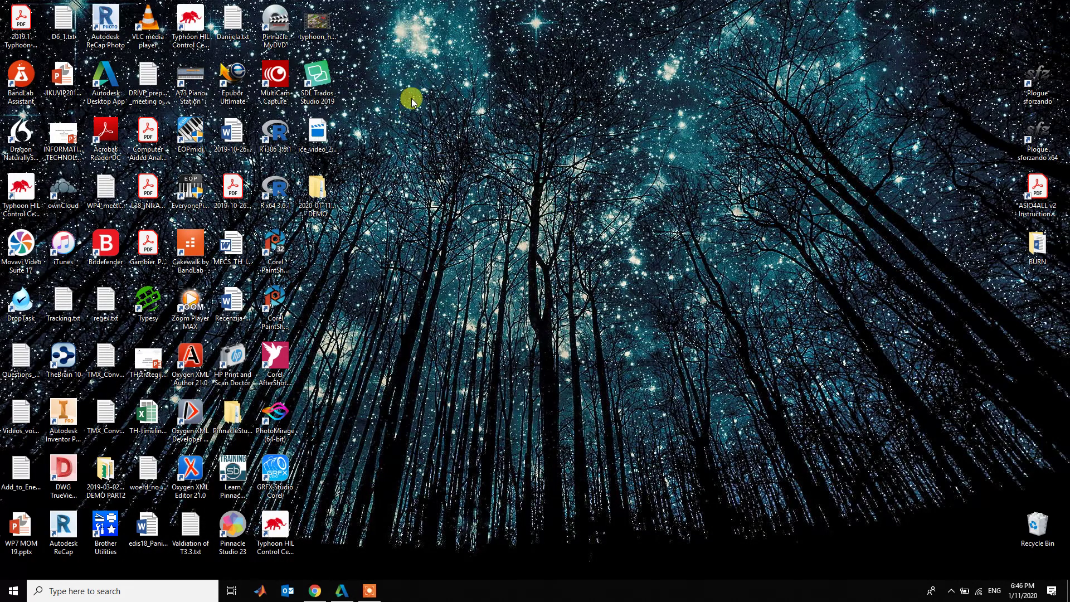
- Load trados.com in a new Chrome tab and accept the site's cookies
{"action": "left_click", "coordinate": [316, 591]}
{"action": "key", "text": "ctrl+t"}
{"action": "type", "text": "t"}
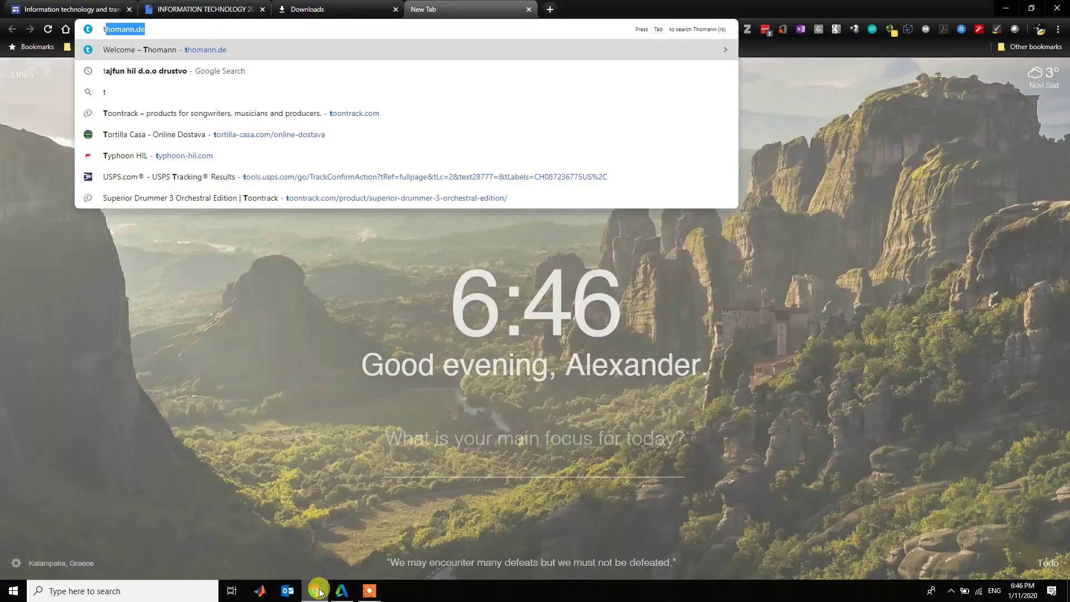
{"action": "type", "text": "rados.com"}
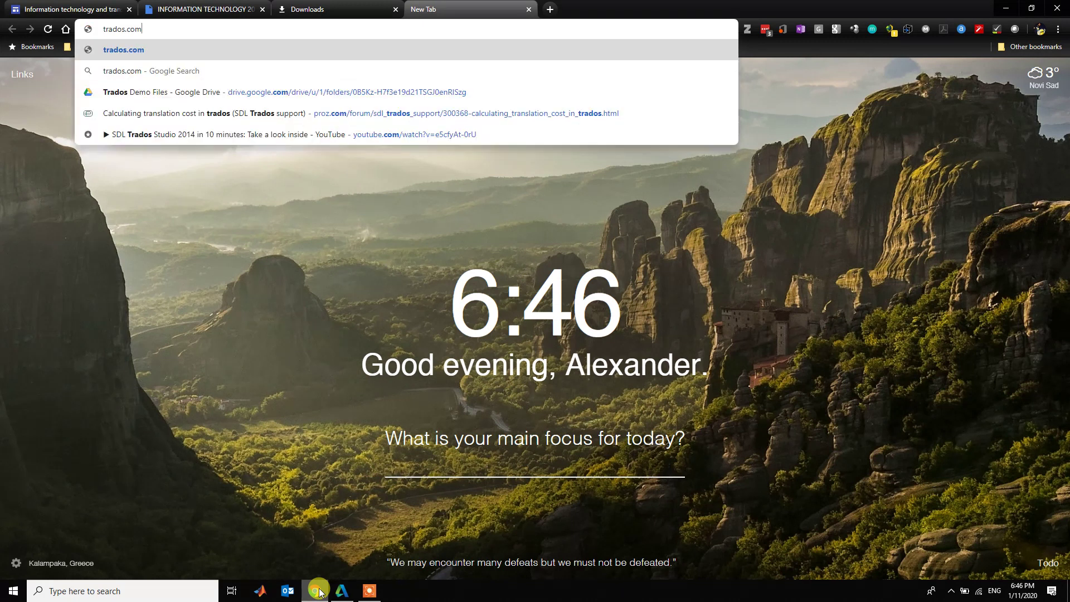
{"action": "key", "text": "Return"}
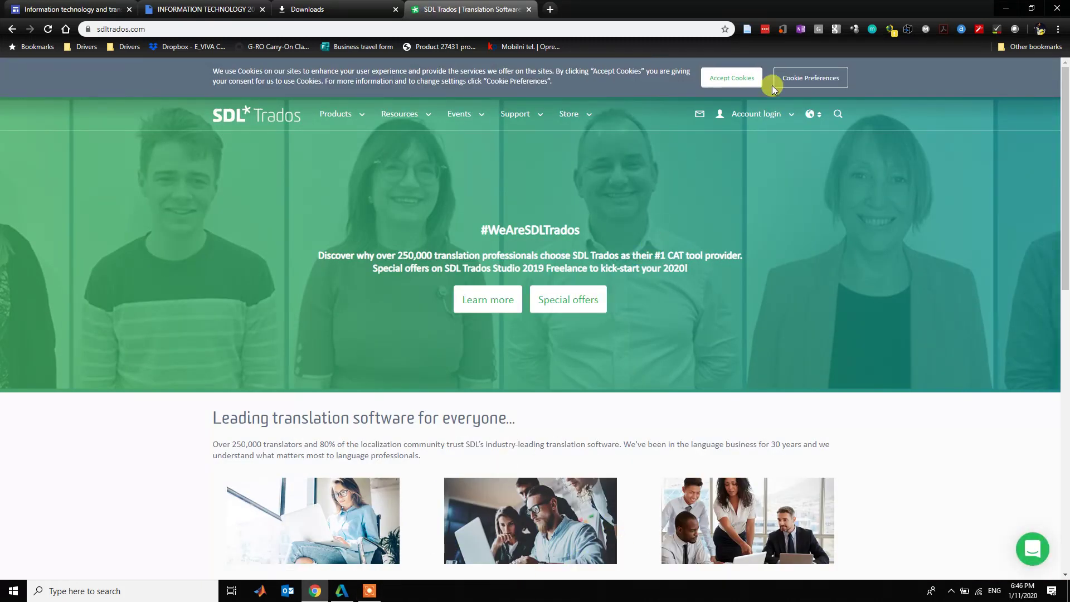
{"action": "left_click", "coordinate": [724, 79]}
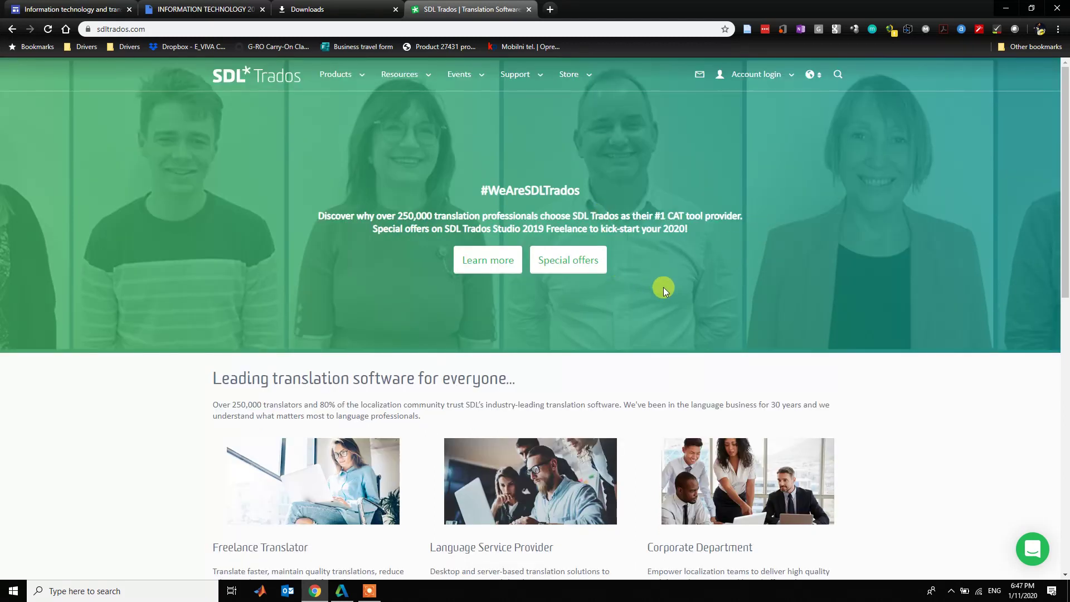
- Go to the 'I'm a translator' section of the Trados website
{"action": "scroll", "coordinate": [547, 359], "scroll_direction": "down", "scroll_amount": 9}
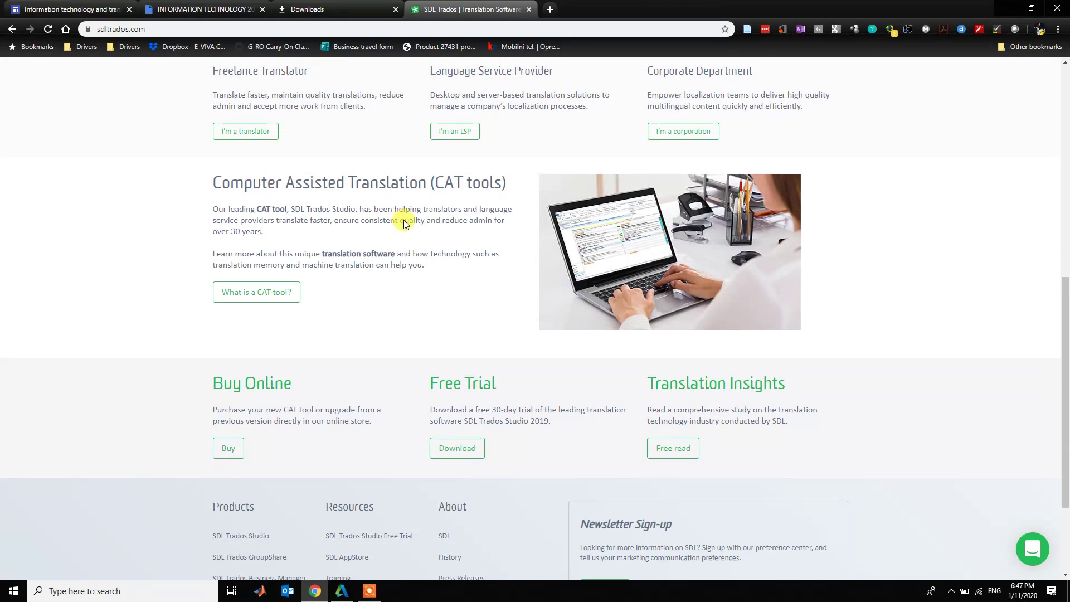
{"action": "scroll", "coordinate": [406, 218], "scroll_direction": "up", "scroll_amount": 2}
{"action": "left_click", "coordinate": [243, 239]}
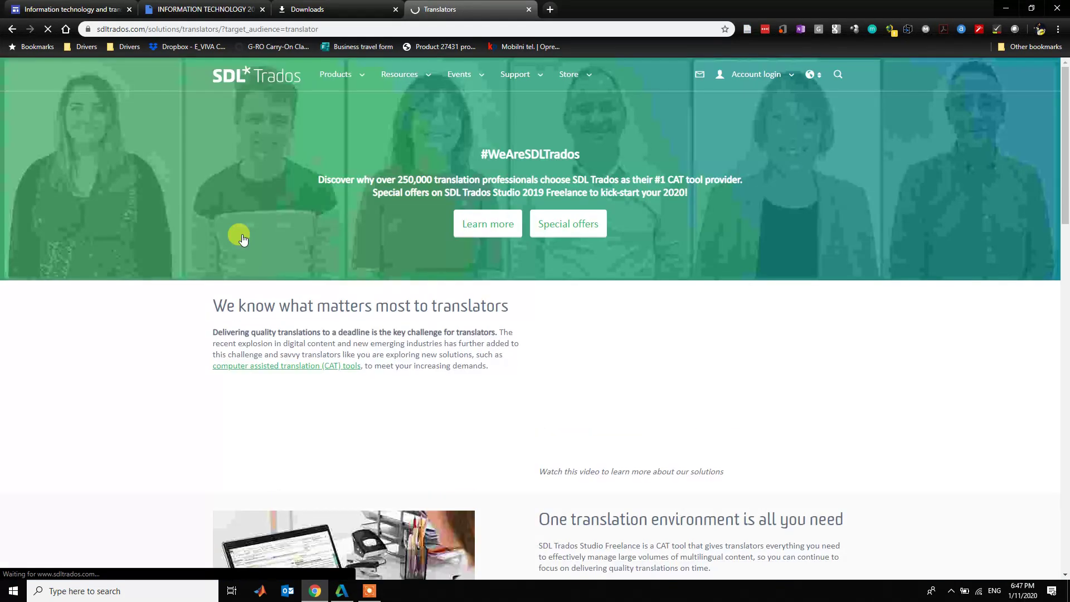
{"action": "scroll", "coordinate": [468, 357], "scroll_direction": "down", "scroll_amount": 15}
{"action": "scroll", "coordinate": [468, 359], "scroll_direction": "up", "scroll_amount": 5}
{"action": "scroll", "coordinate": [467, 359], "scroll_direction": "down", "scroll_amount": 4}
{"action": "scroll", "coordinate": [467, 360], "scroll_direction": "up", "scroll_amount": 8}
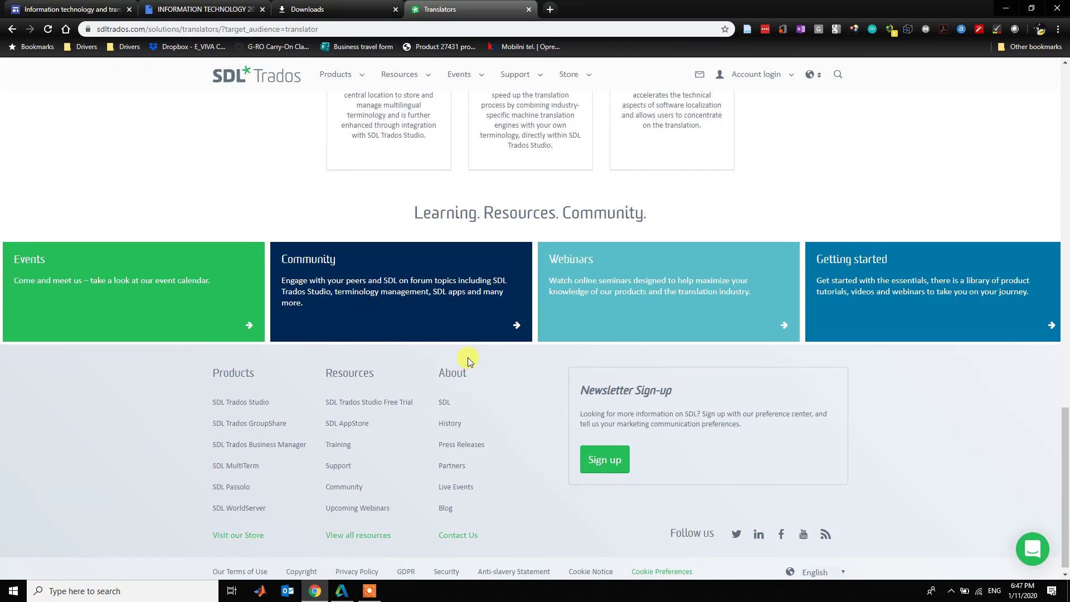
{"action": "scroll", "coordinate": [467, 360], "scroll_direction": "up", "scroll_amount": 5}
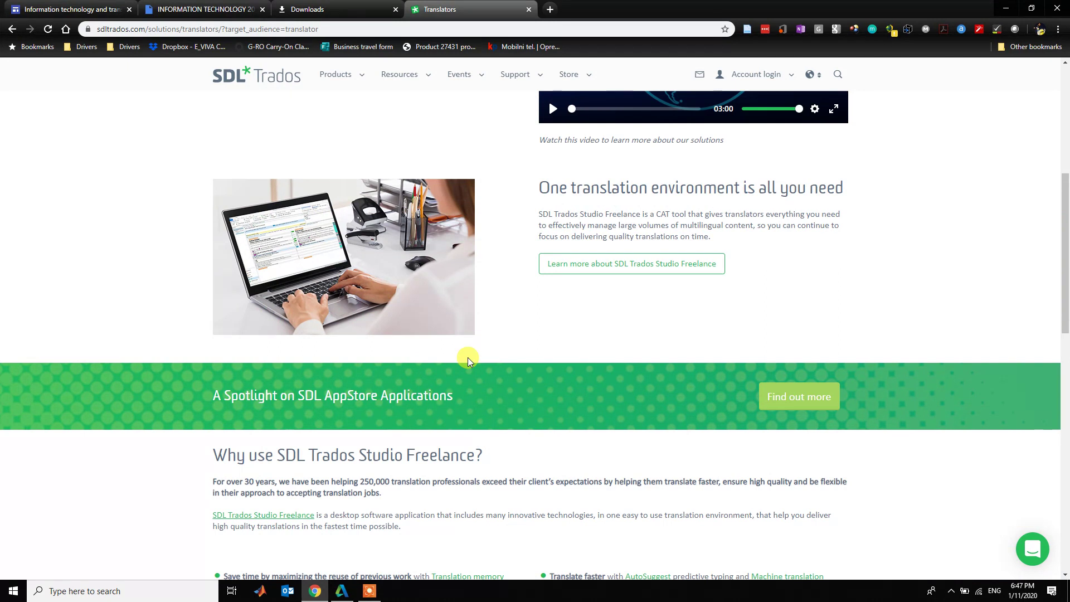
{"action": "scroll", "coordinate": [467, 359], "scroll_direction": "up", "scroll_amount": 6}
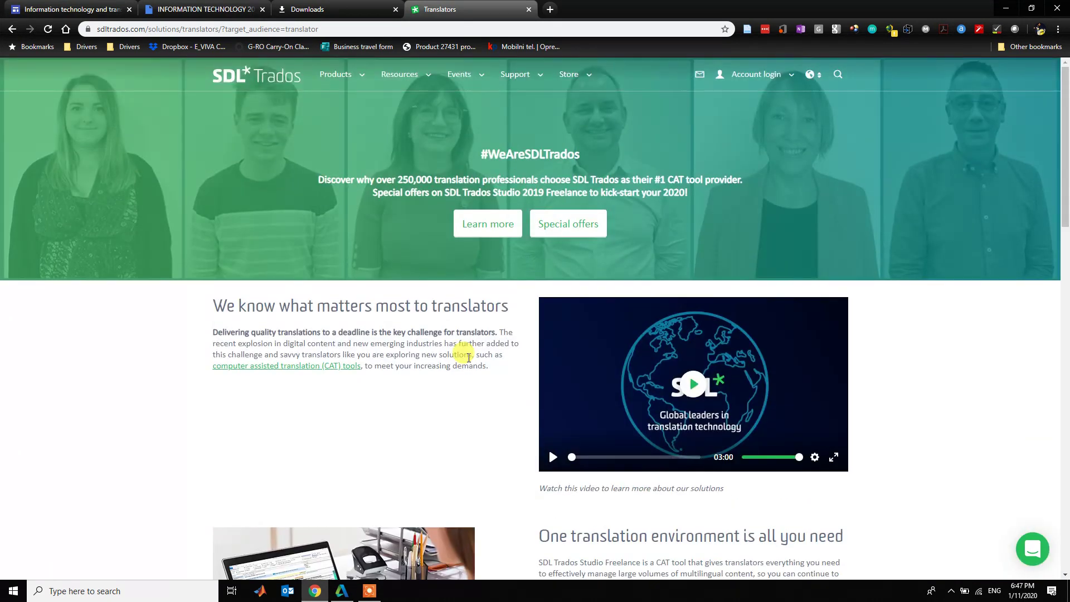
- Open the Trados Studio Freelance product page and load the store in a background tab
{"action": "left_click", "coordinate": [363, 81]}
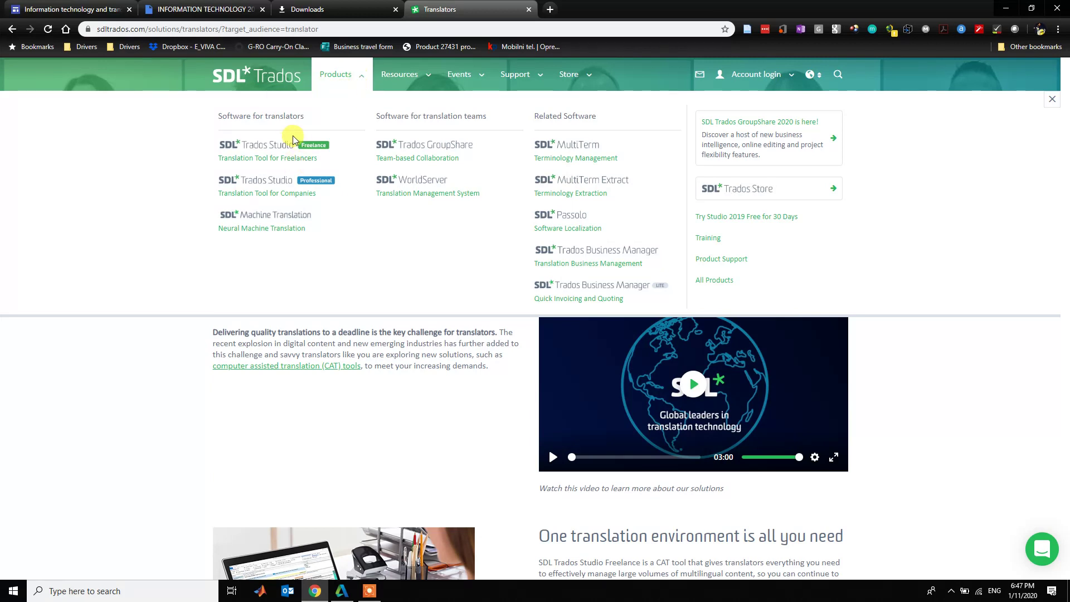
{"action": "left_click", "coordinate": [283, 150]}
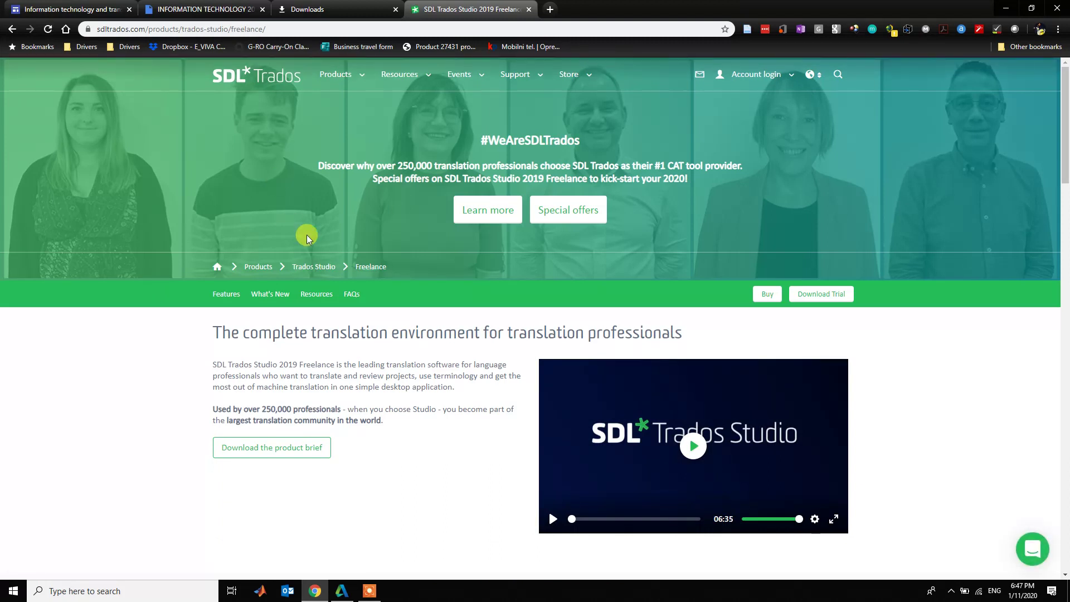
{"action": "scroll", "coordinate": [310, 301], "scroll_direction": "down", "scroll_amount": 1}
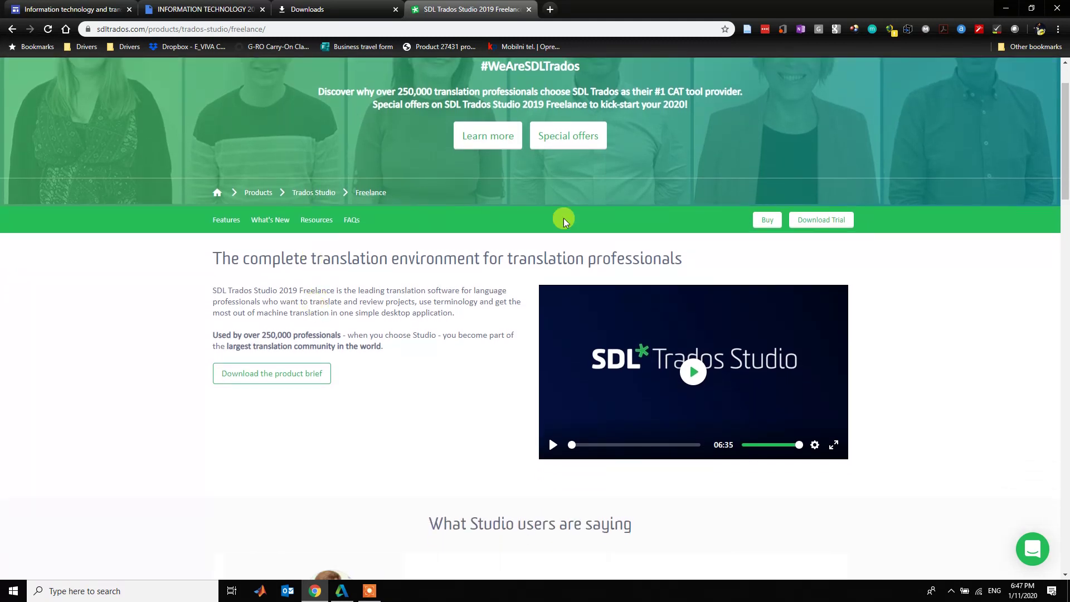
{"action": "middle_click", "coordinate": [772, 223]}
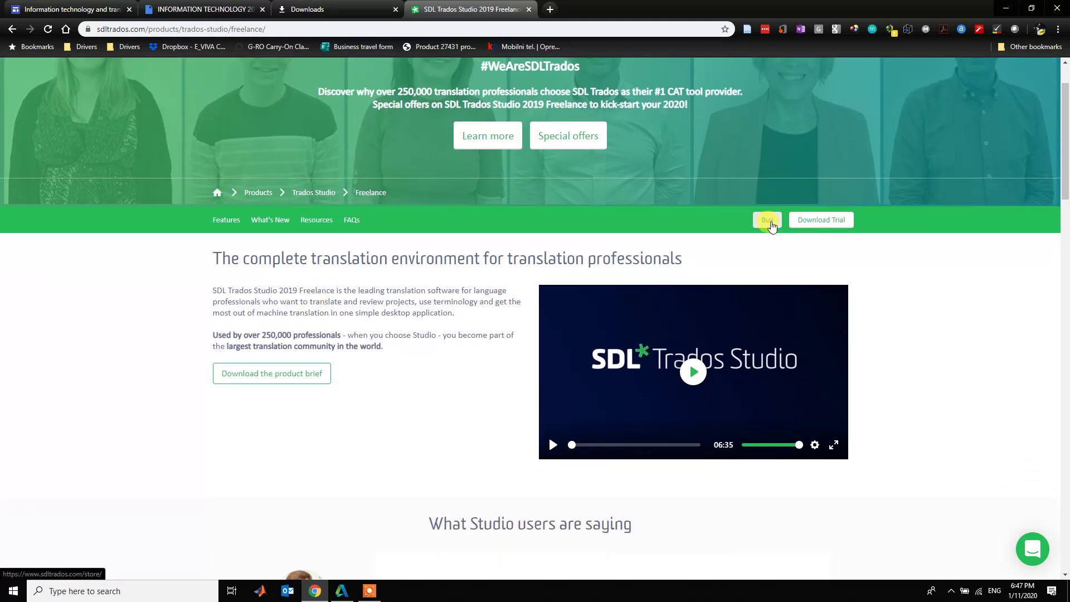
- Open the free trial page, check the 695 € Freelance price in the store, then close the store tab
{"action": "left_click", "coordinate": [849, 222]}
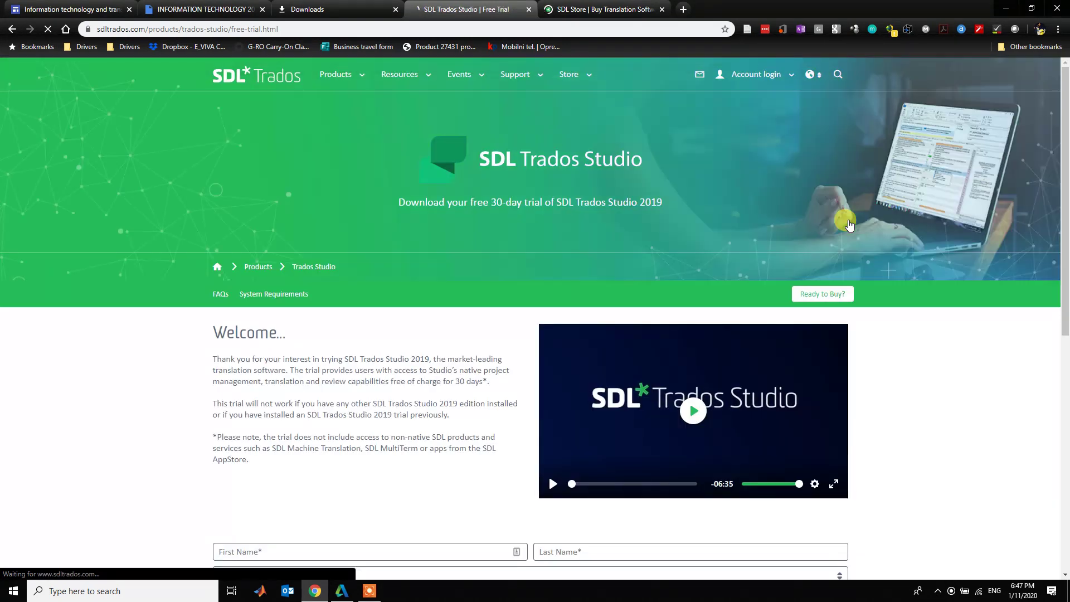
{"action": "scroll", "coordinate": [844, 223], "scroll_direction": "down", "scroll_amount": 4}
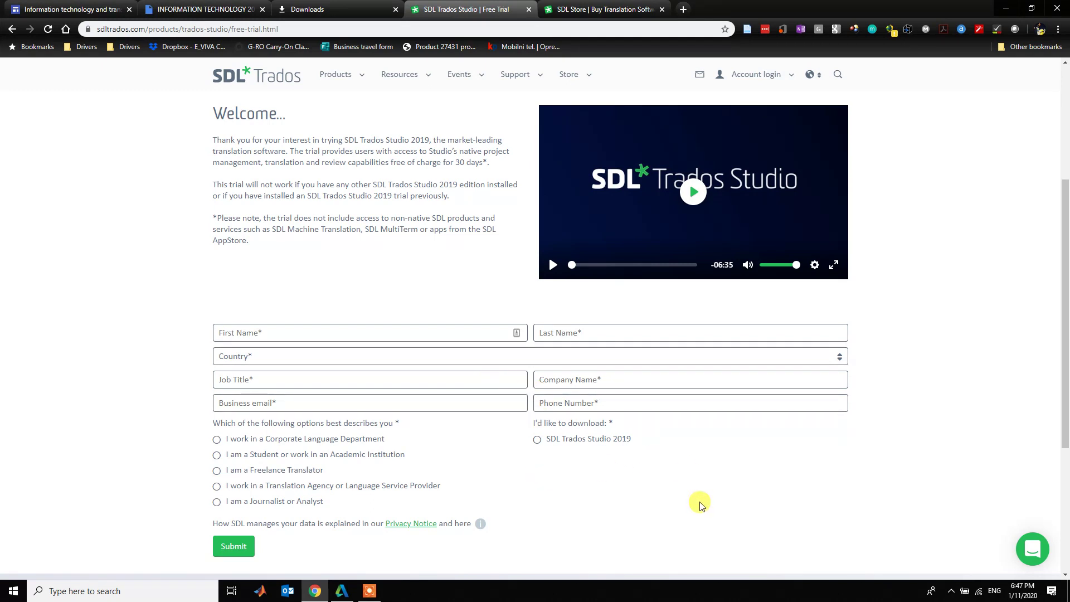
{"action": "key", "text": "ctrl+Tab"}
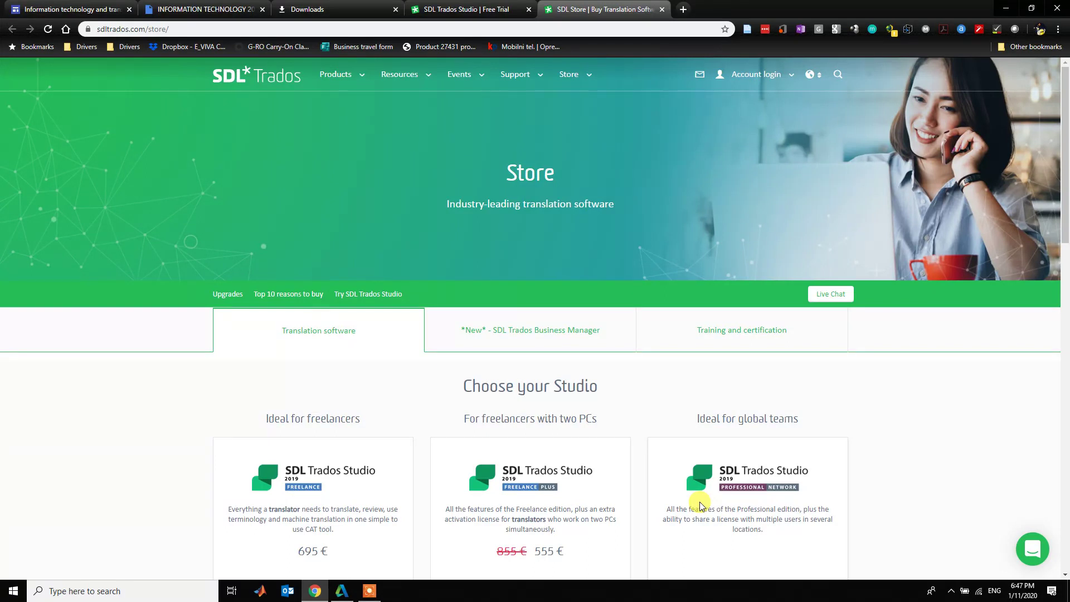
{"action": "scroll", "coordinate": [701, 506], "scroll_direction": "down", "scroll_amount": 2}
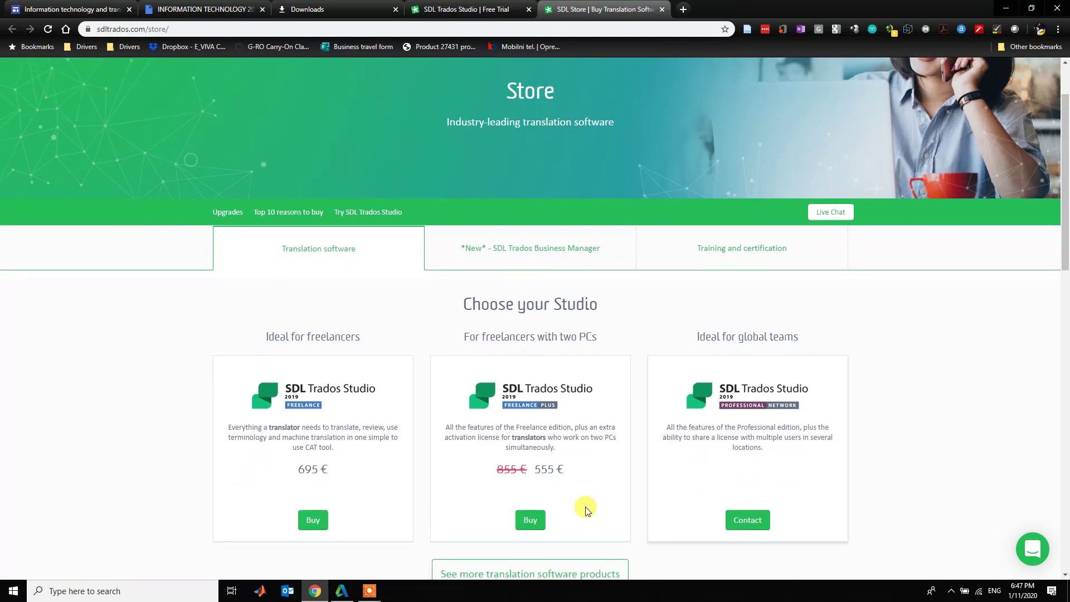
{"action": "left_click_drag", "start_coordinate": [292, 465], "coordinate": [348, 468]}
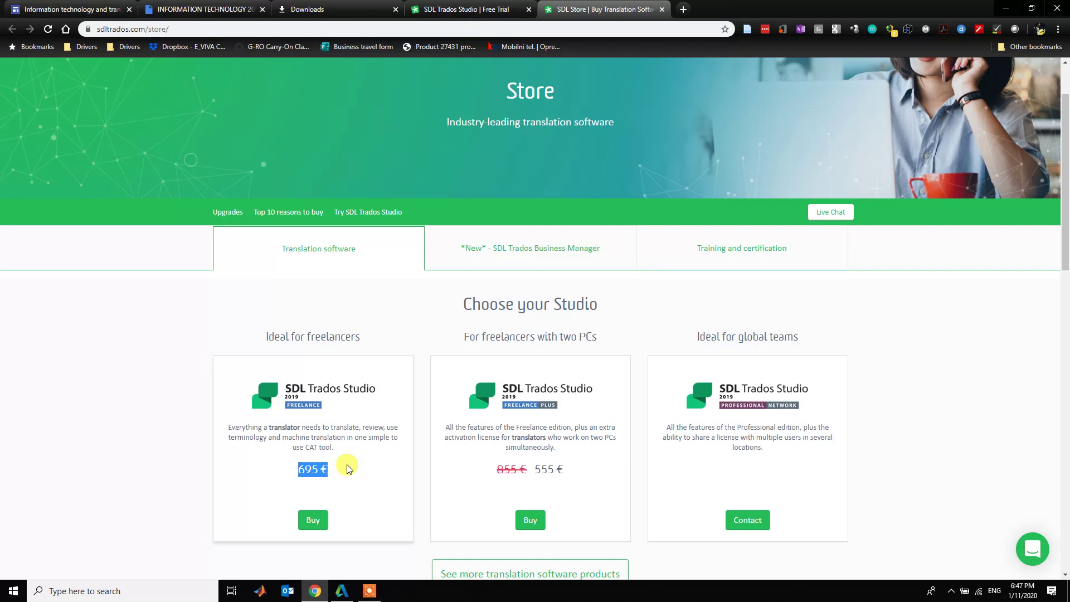
{"action": "scroll", "coordinate": [347, 467], "scroll_direction": "down", "scroll_amount": 3}
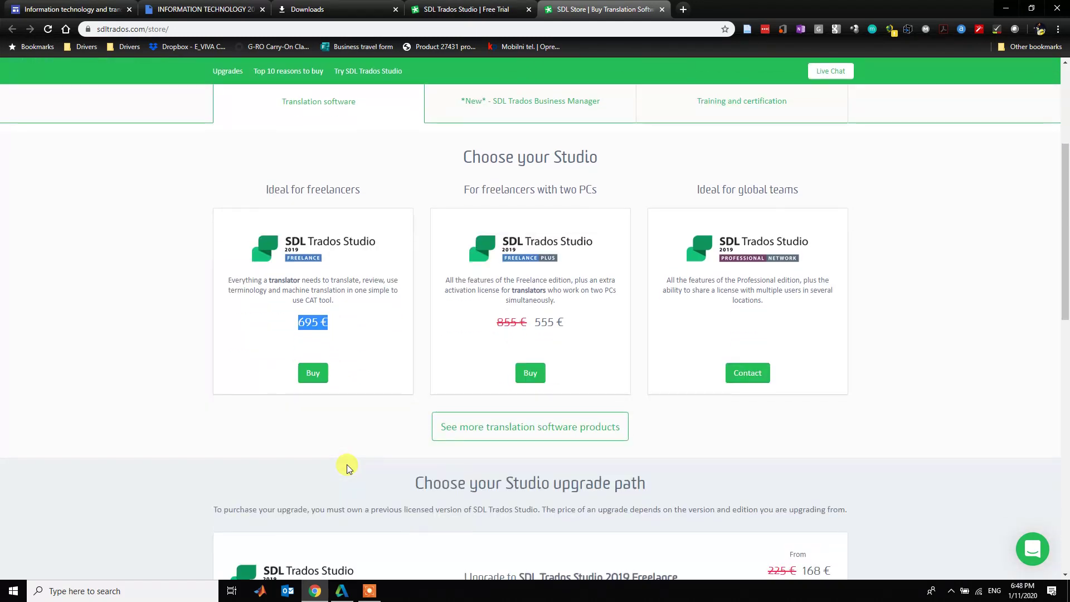
{"action": "scroll", "coordinate": [476, 445], "scroll_direction": "down", "scroll_amount": 1}
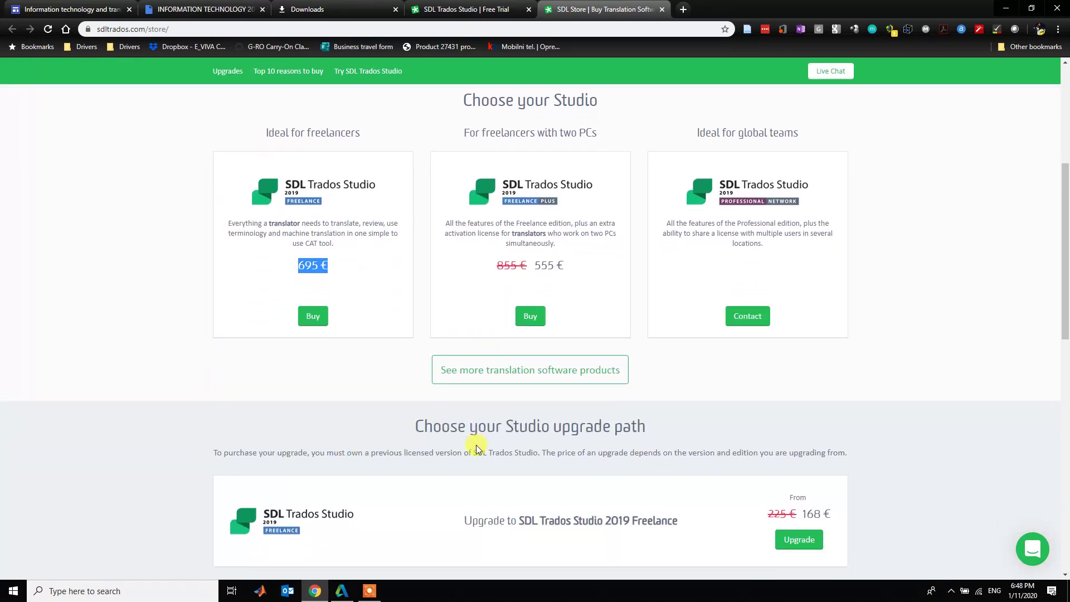
{"action": "scroll", "coordinate": [476, 445], "scroll_direction": "down", "scroll_amount": 2}
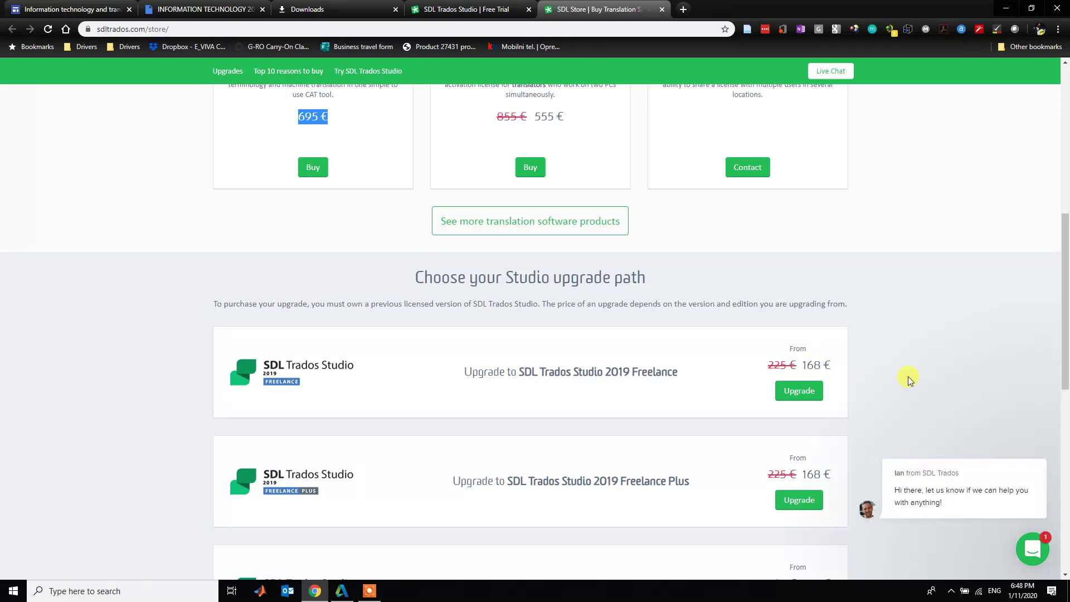
{"action": "mouse_move", "coordinate": [960, 506]}
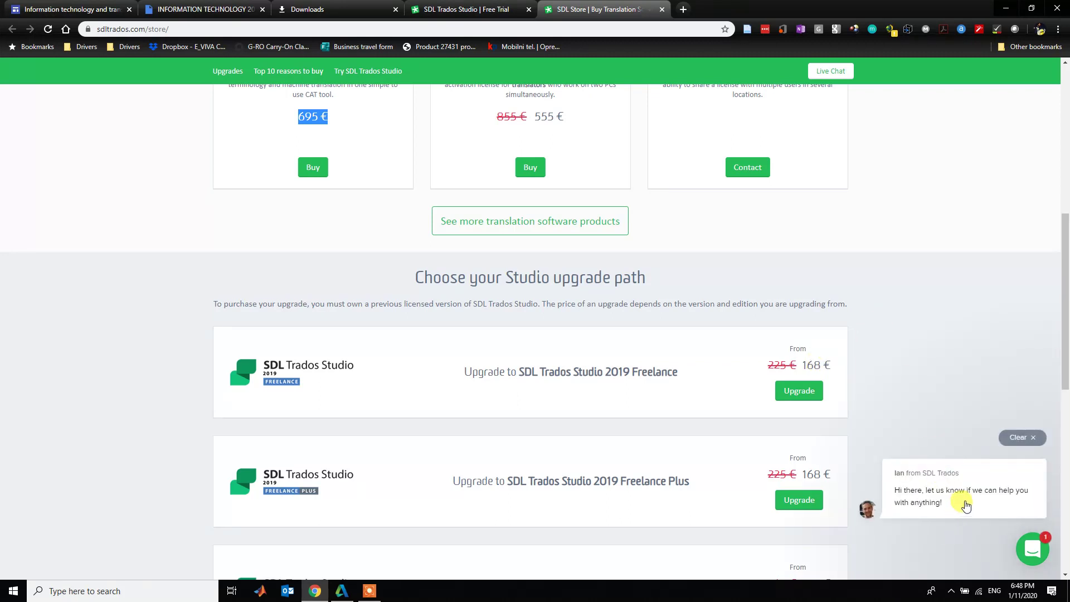
{"action": "key", "text": "ctrl+w"}
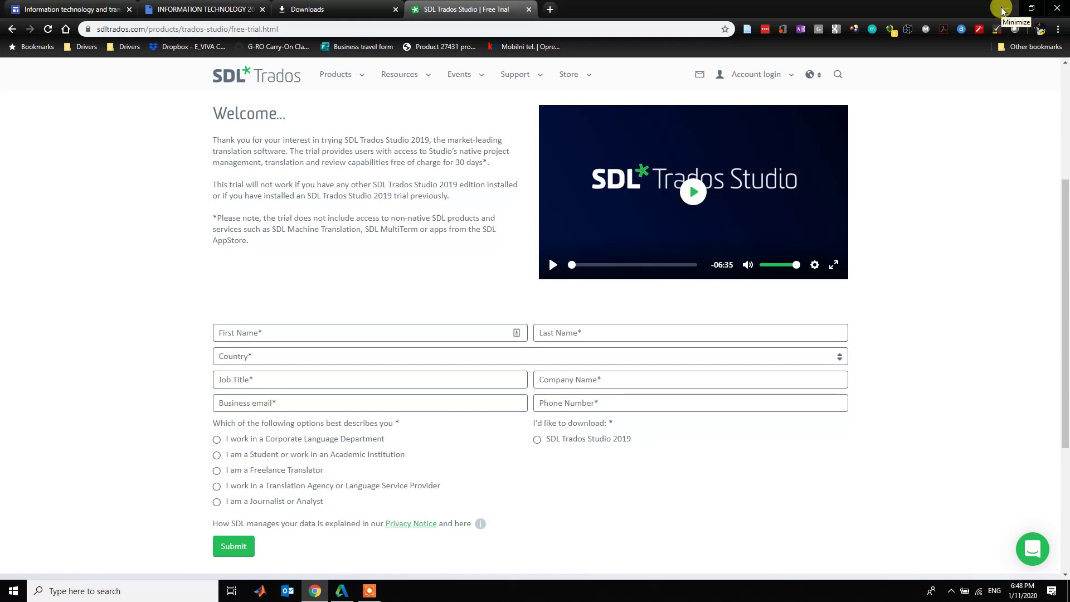
- Minimize Chrome and launch SDL Trados Studio 2019 from its desktop icon
{"action": "left_click", "coordinate": [1003, 10]}
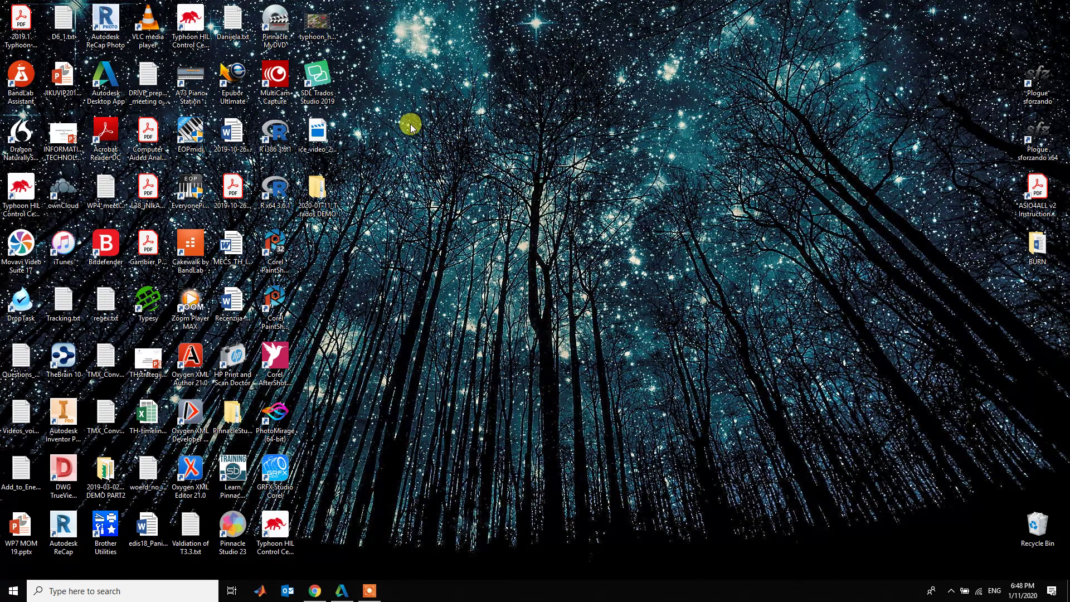
{"action": "double_click", "coordinate": [329, 82]}
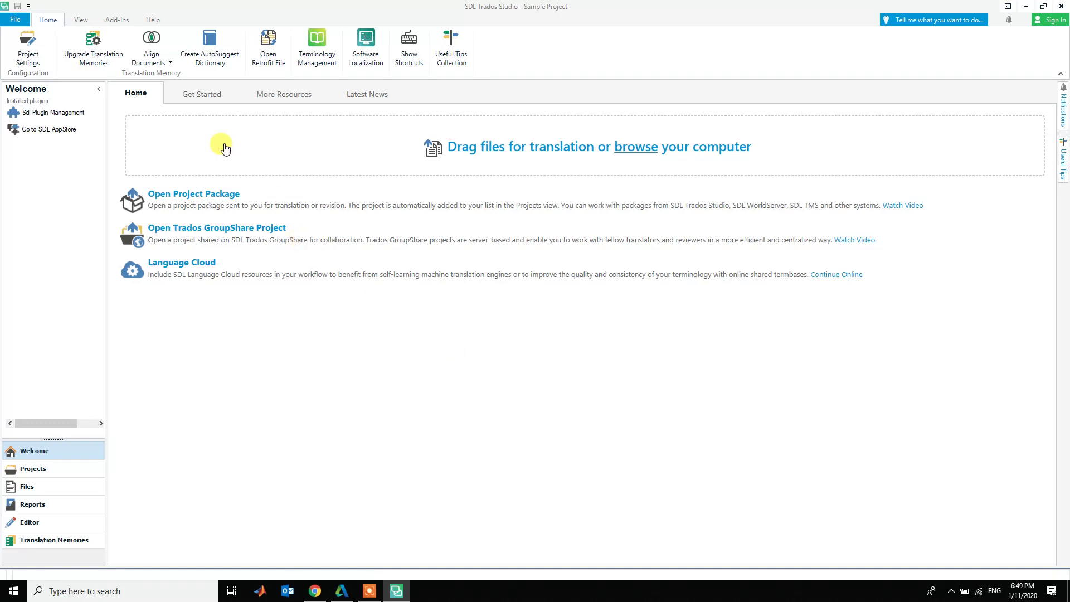
- Browse the Welcome view's Get Started, More Resources and Latest News tabs, then switch to Projects
{"action": "left_click", "coordinate": [192, 99]}
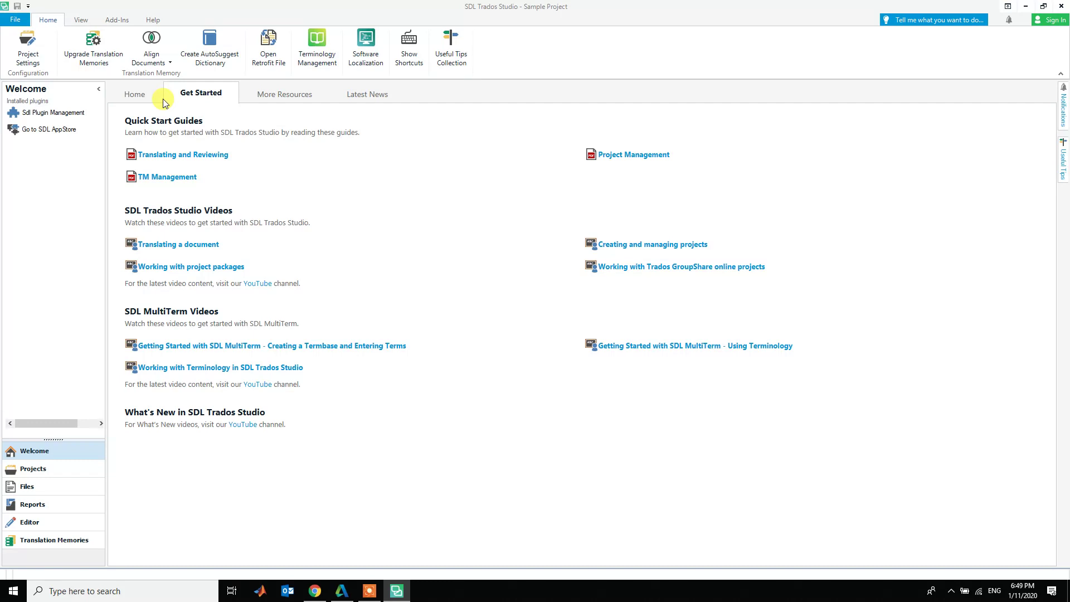
{"action": "left_click", "coordinate": [282, 93]}
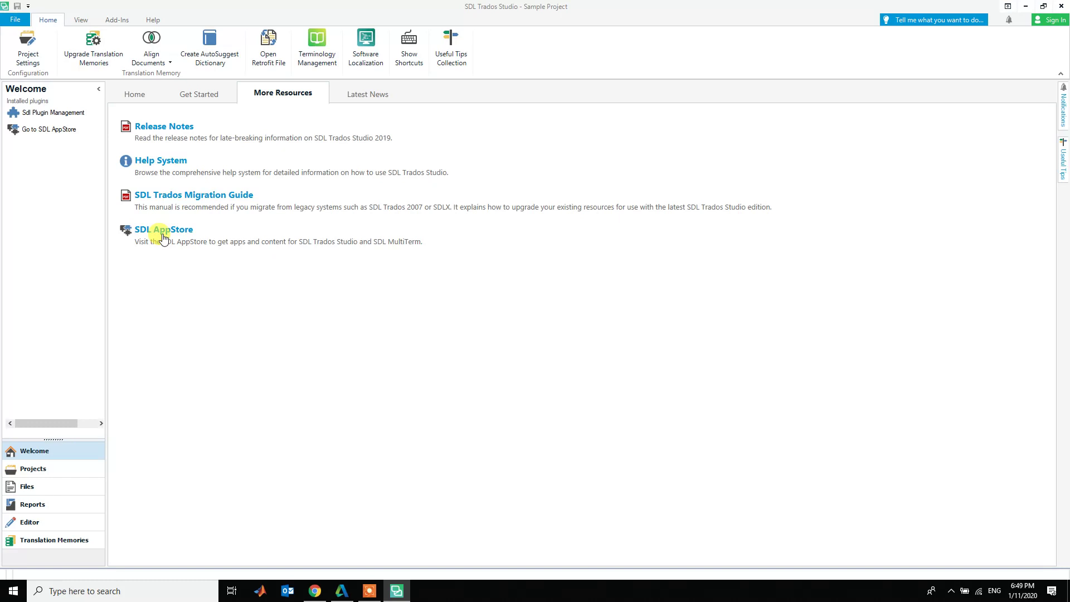
{"action": "left_click", "coordinate": [353, 96]}
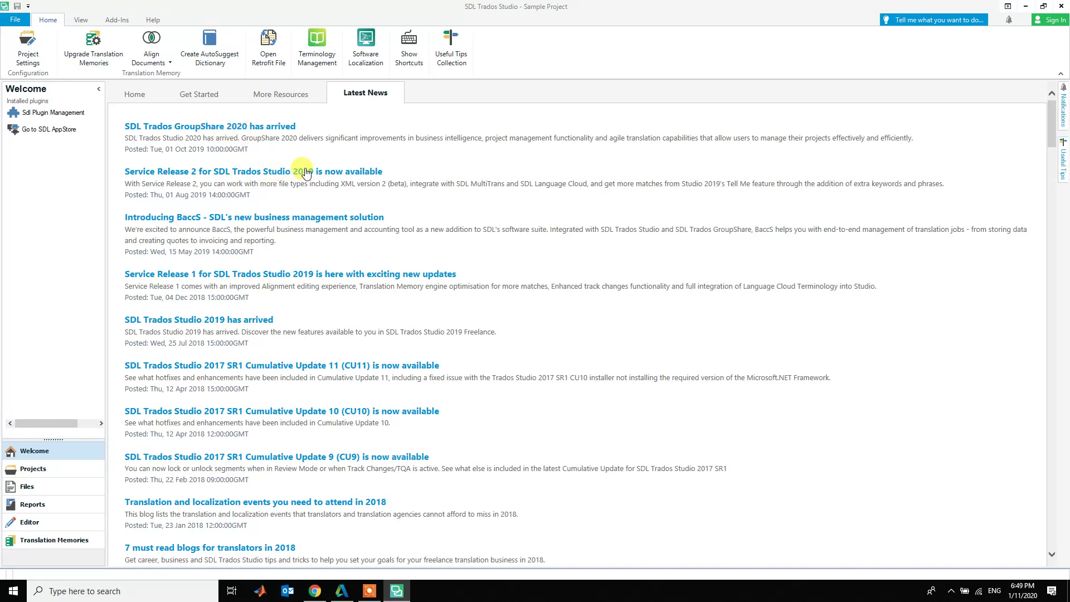
{"action": "left_click", "coordinate": [147, 99]}
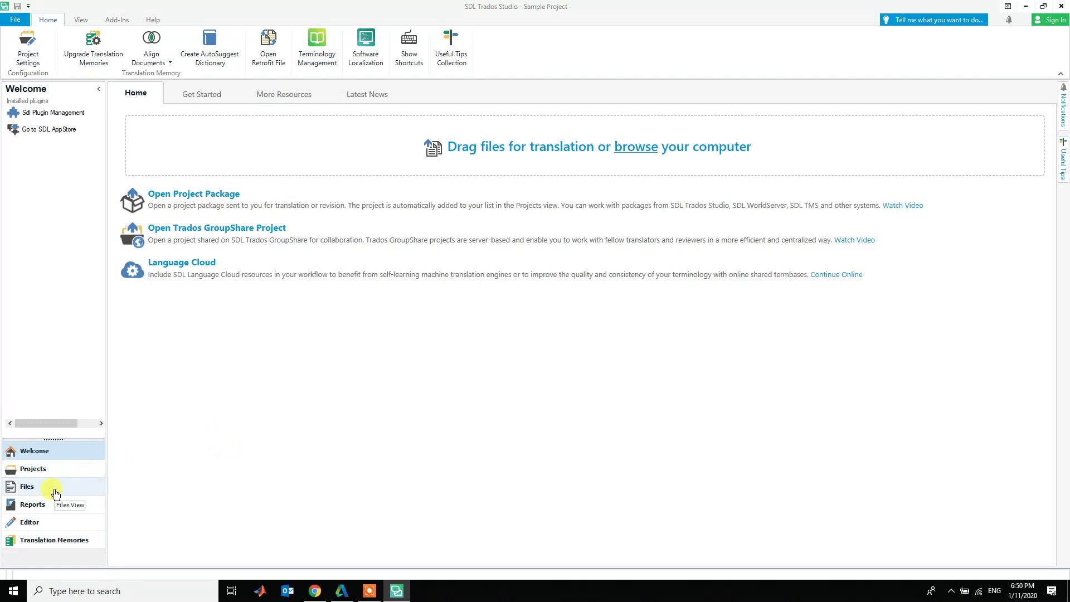
{"action": "left_click", "coordinate": [36, 475]}
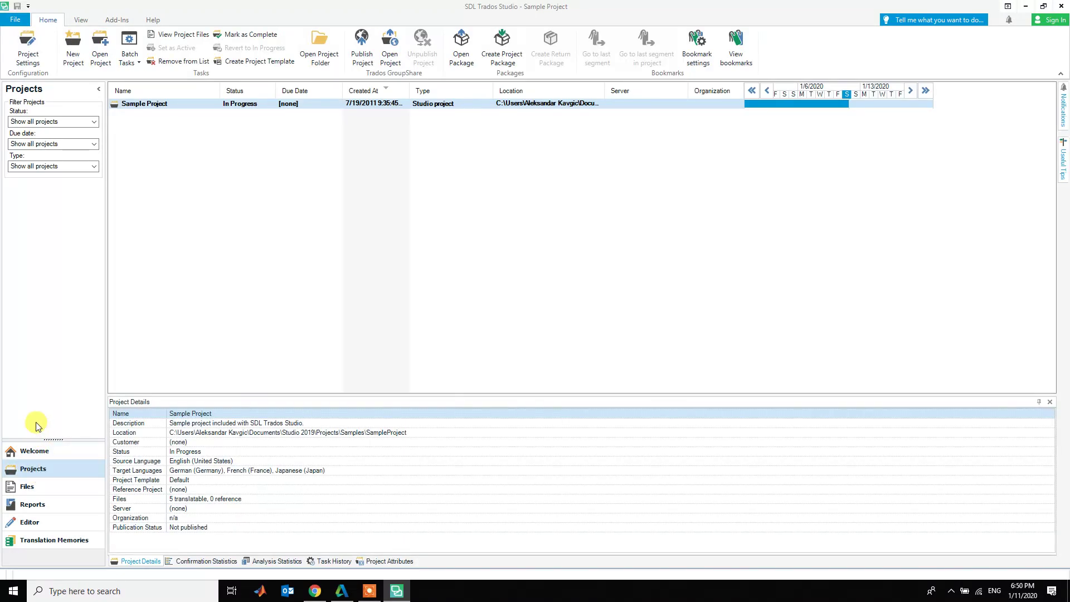
- Review Sample Project's file count, server, source and target languages, then open its files
{"action": "left_click", "coordinate": [34, 450]}
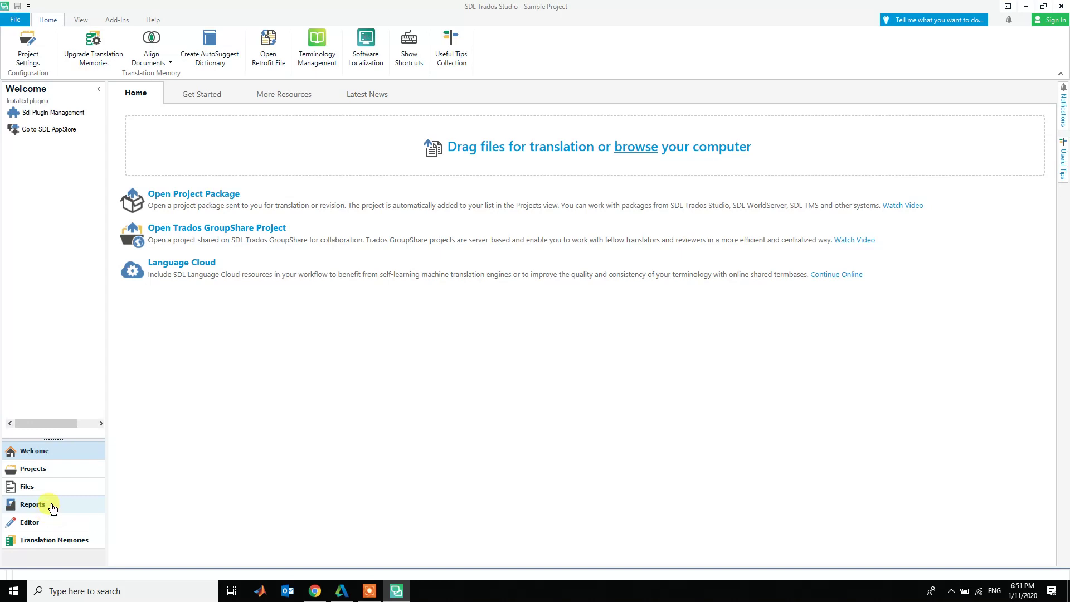
{"action": "left_click", "coordinate": [58, 474]}
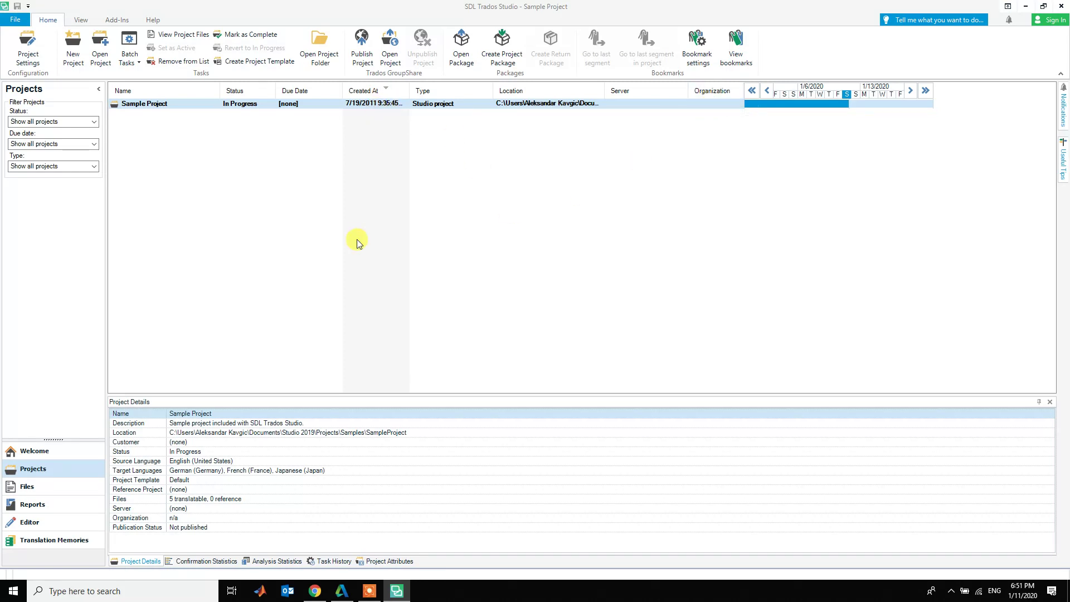
{"action": "left_click", "coordinate": [229, 499]}
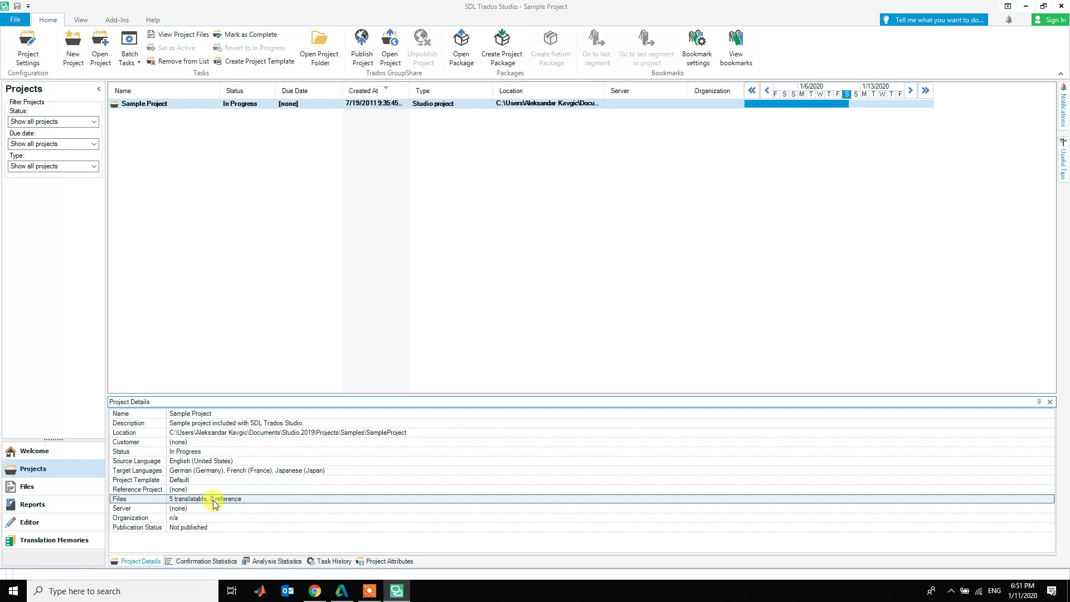
{"action": "left_click", "coordinate": [210, 509]}
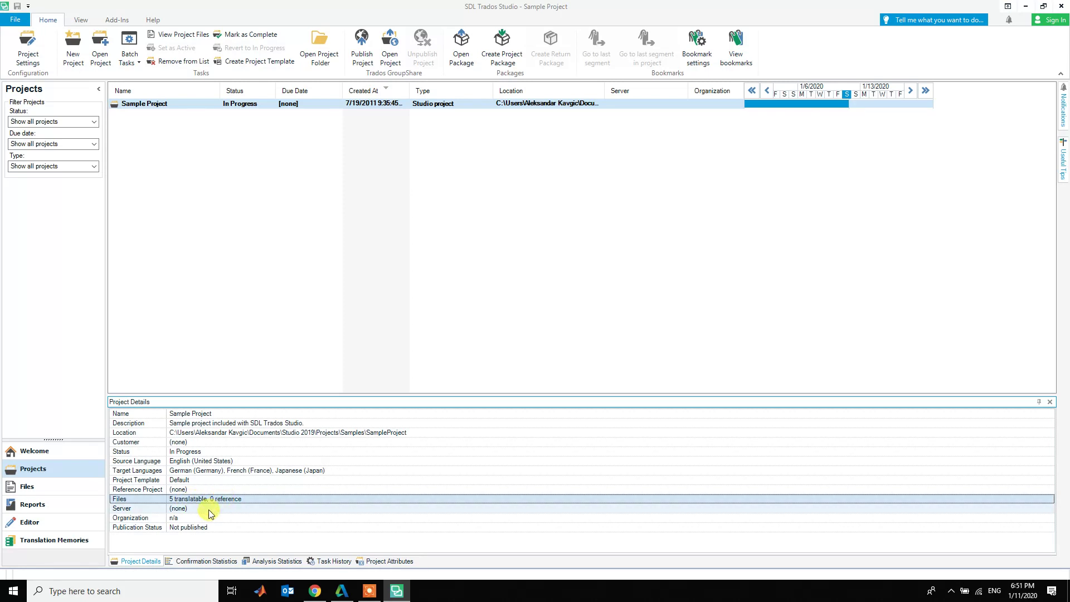
{"action": "left_click", "coordinate": [218, 462]}
{"action": "left_click", "coordinate": [221, 472]}
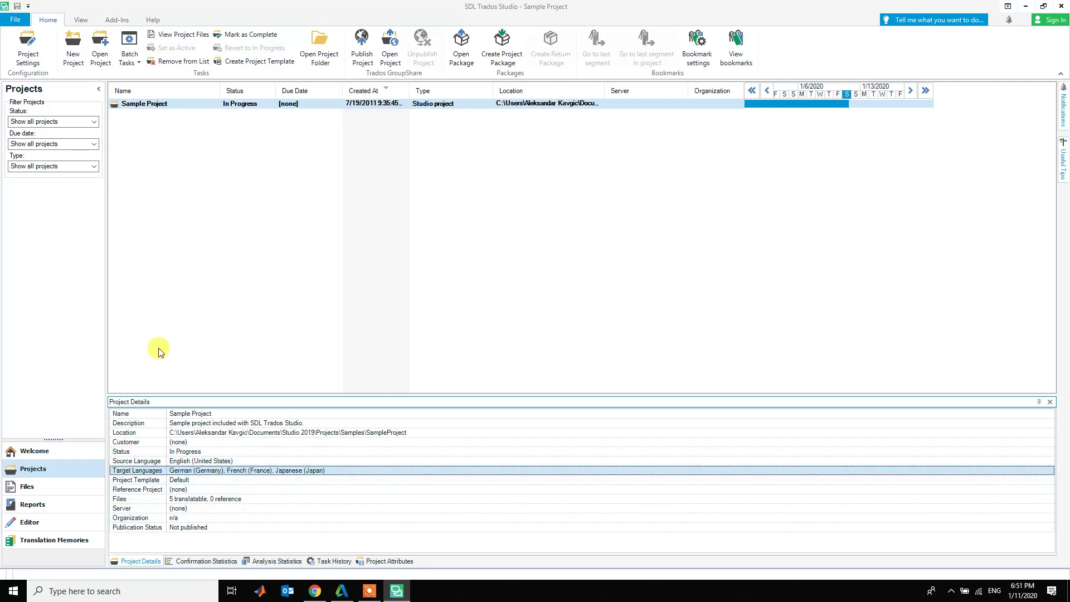
{"action": "double_click", "coordinate": [133, 103]}
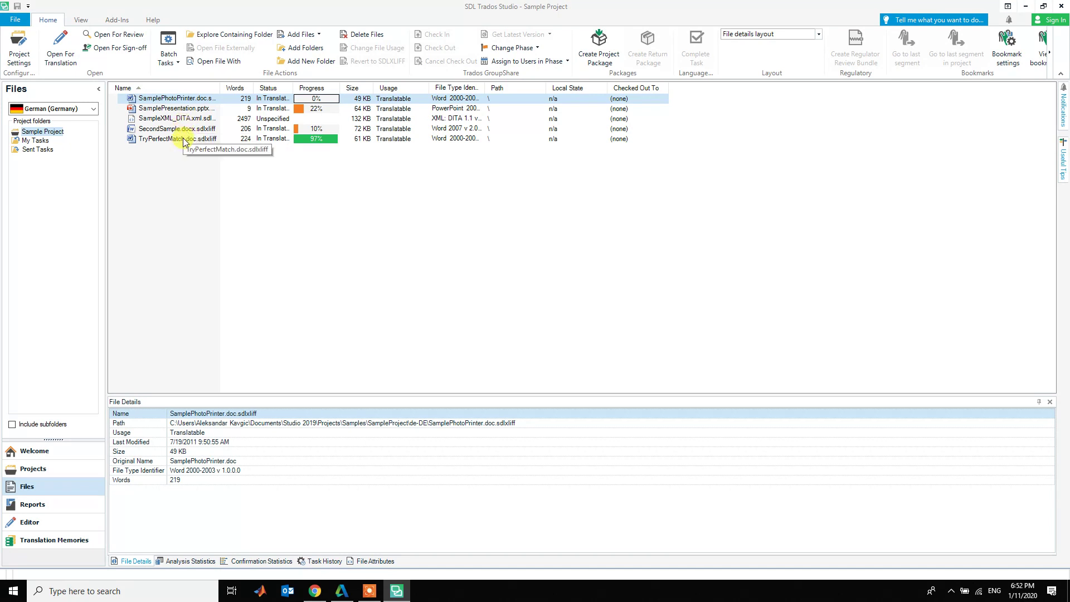
- Open TryPerfectMatch.doc.sdlxliff from the Files list in the Editor
{"action": "left_click", "coordinate": [182, 142]}
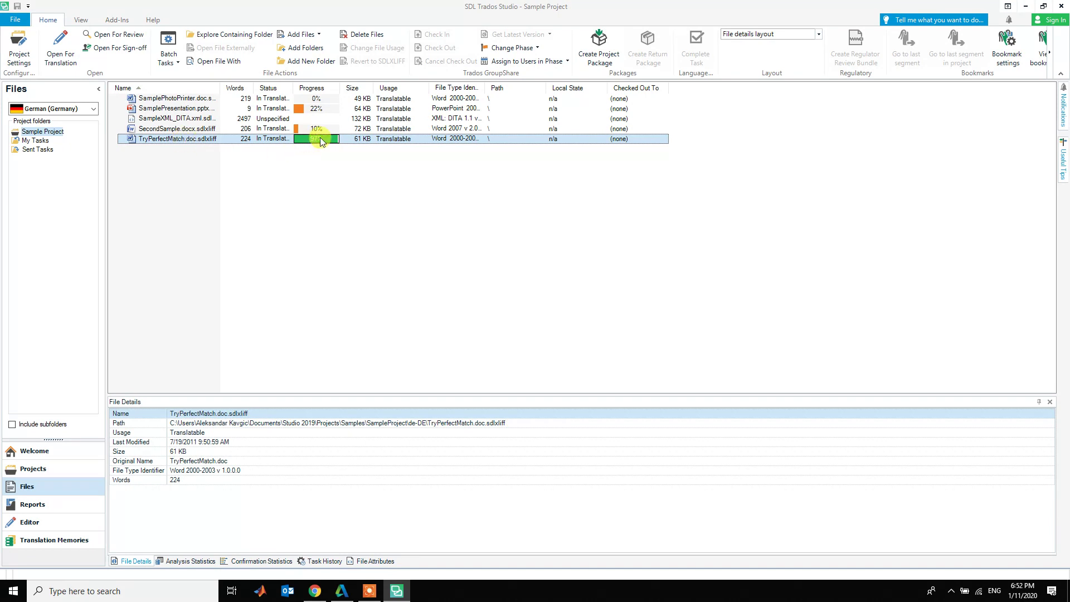
{"action": "double_click", "coordinate": [202, 139]}
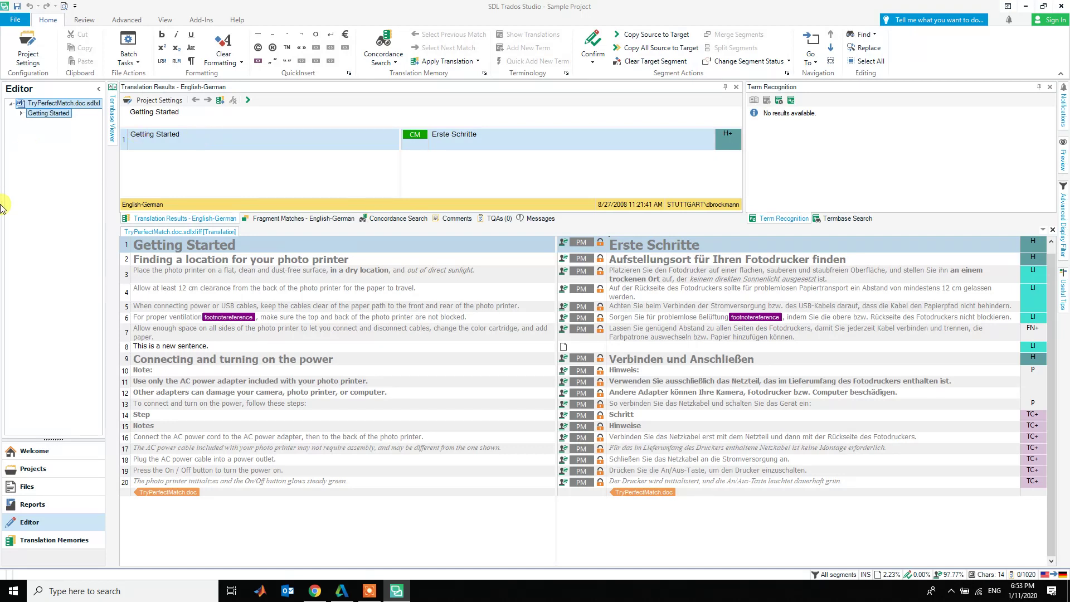
- Enter 'Das ist ein neuer Satz' as segment 8's German target and confirm it with Ctrl+Enter
{"action": "left_click", "coordinate": [202, 346]}
{"action": "left_click", "coordinate": [235, 346]}
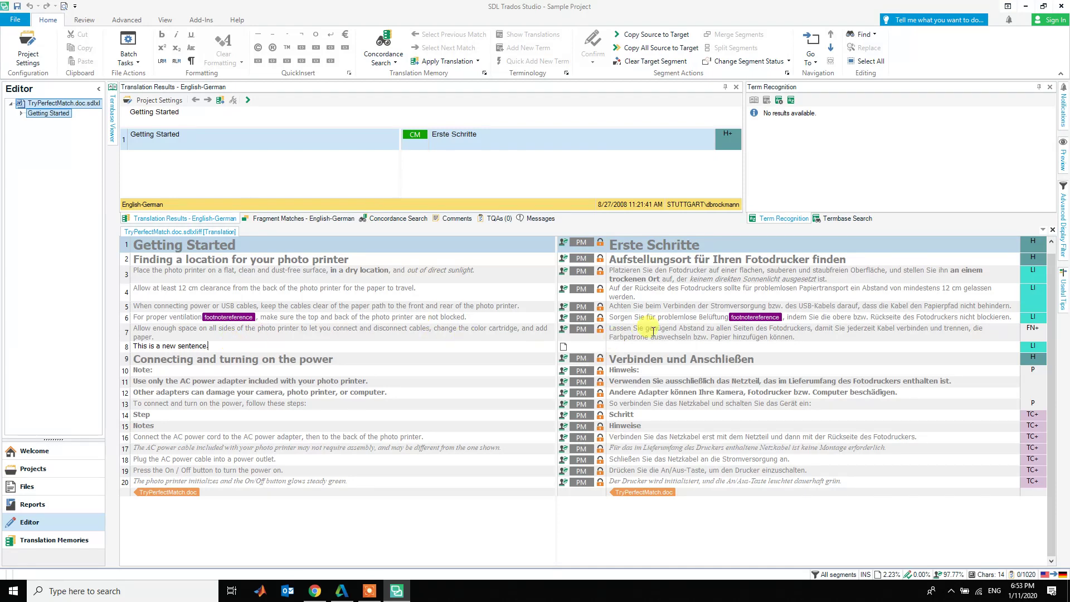
{"action": "left_click", "coordinate": [652, 350]}
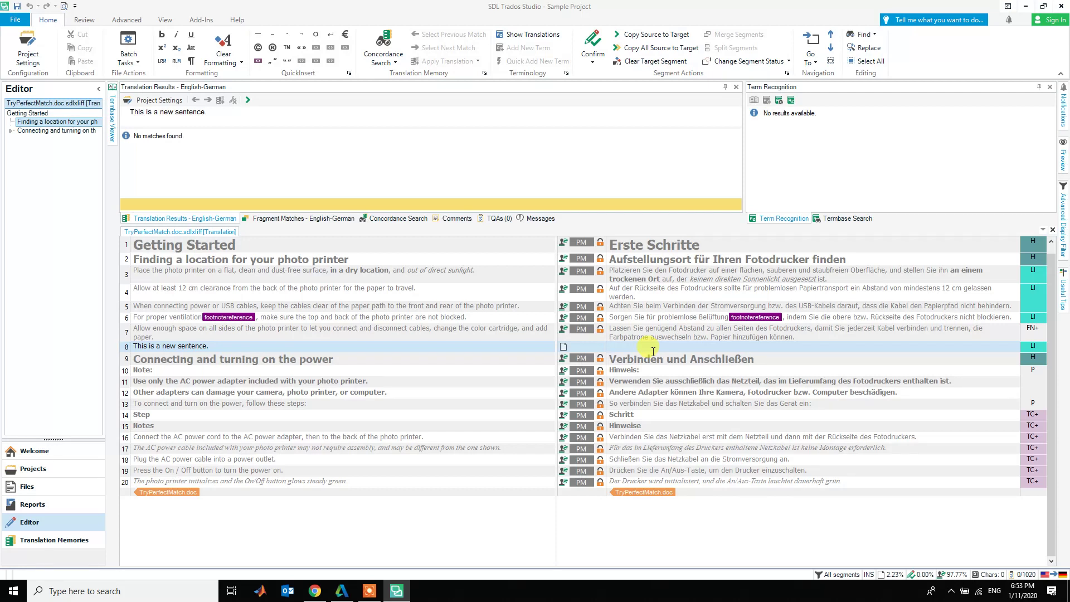
{"action": "type", "text": "Das is"}
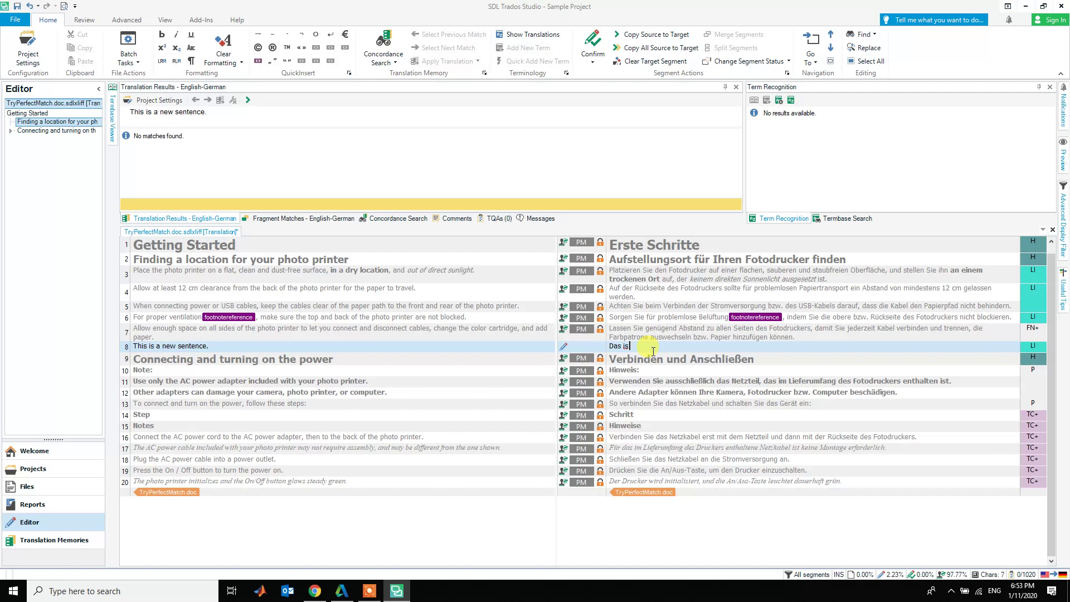
{"action": "type", "text": "ern"}
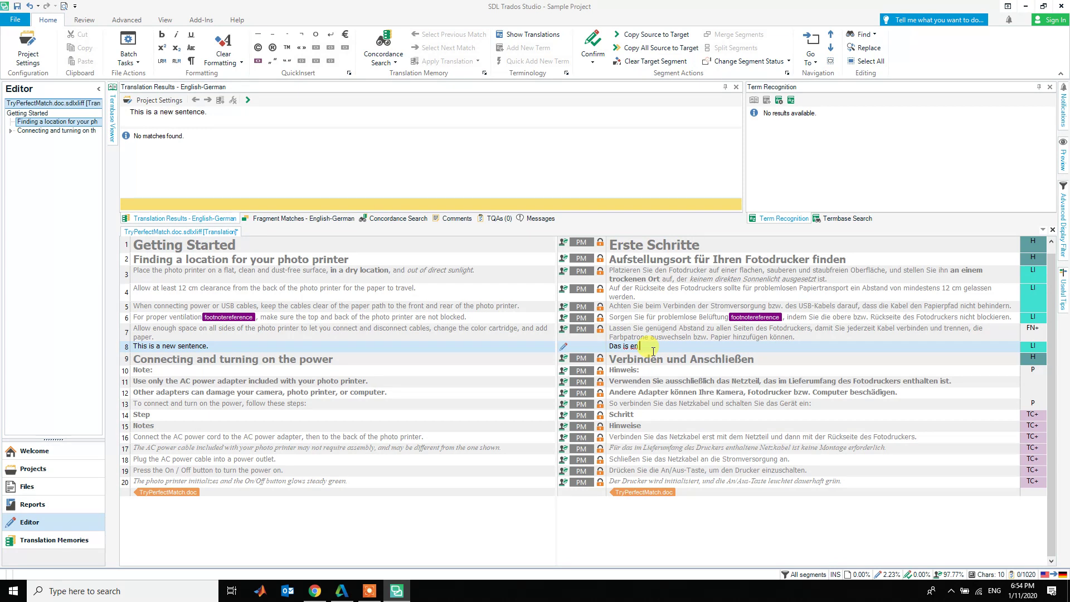
{"action": "key", "text": "BackSpace"}
{"action": "key", "text": "BackSpace"}
{"action": "key", "text": "BackSpace"}
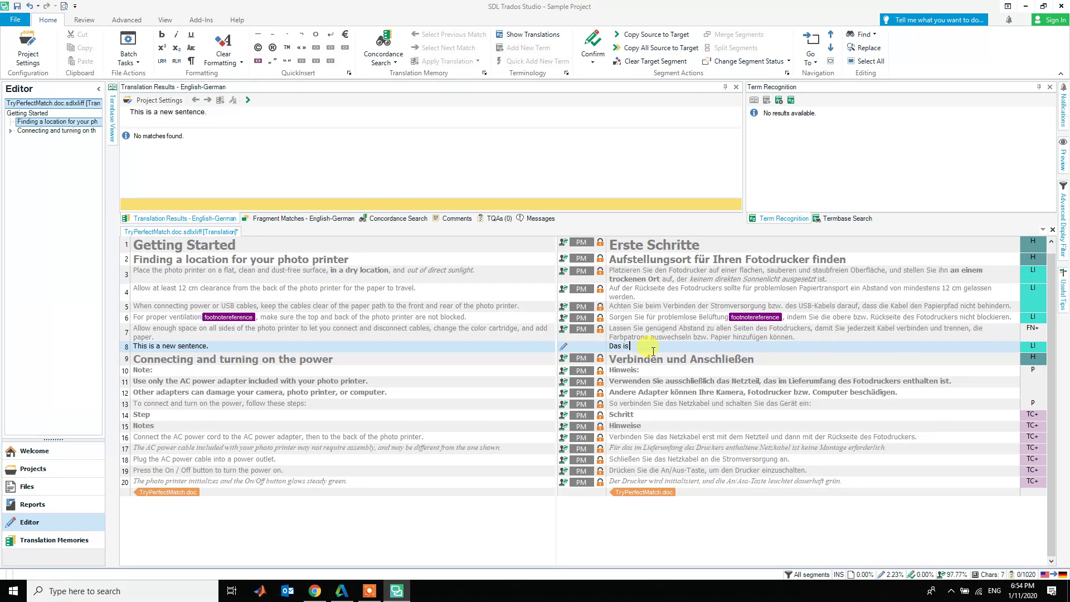
{"action": "type", "text": "ein"}
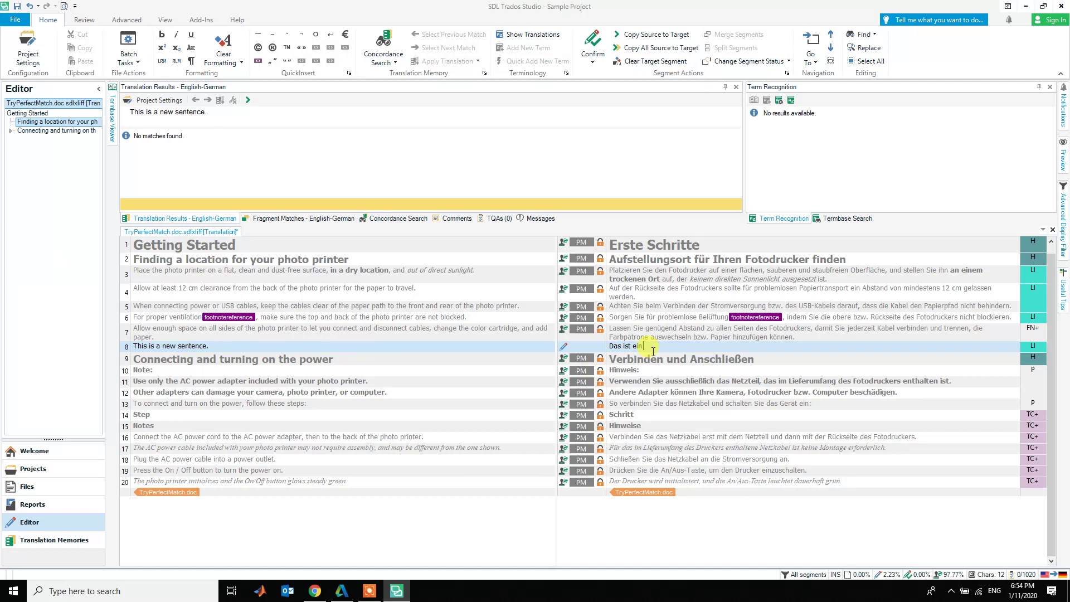
{"action": "type", "text": "ne"}
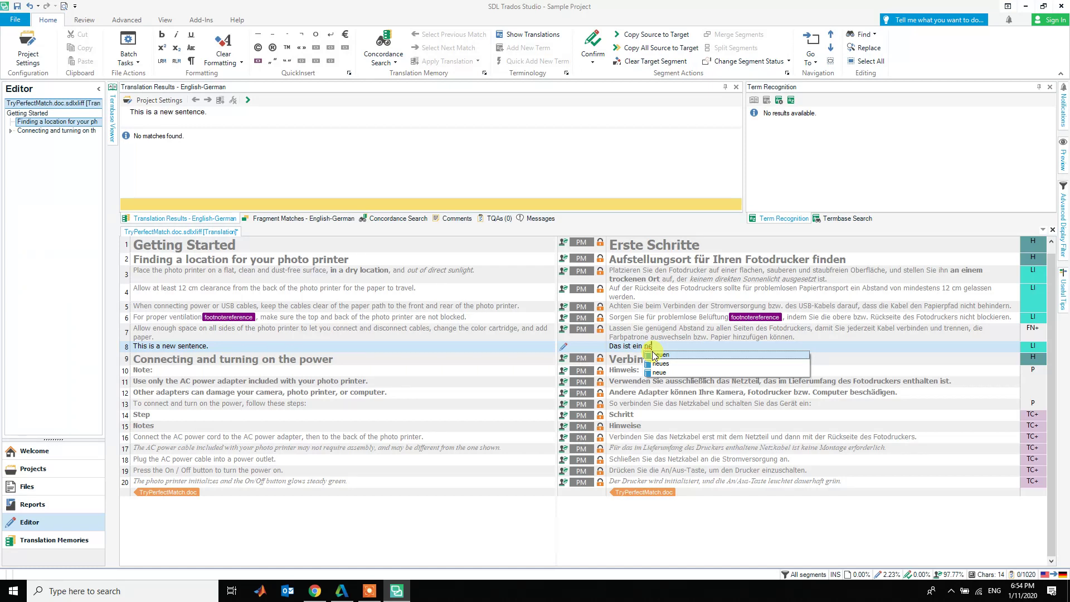
{"action": "type", "text": "ue"}
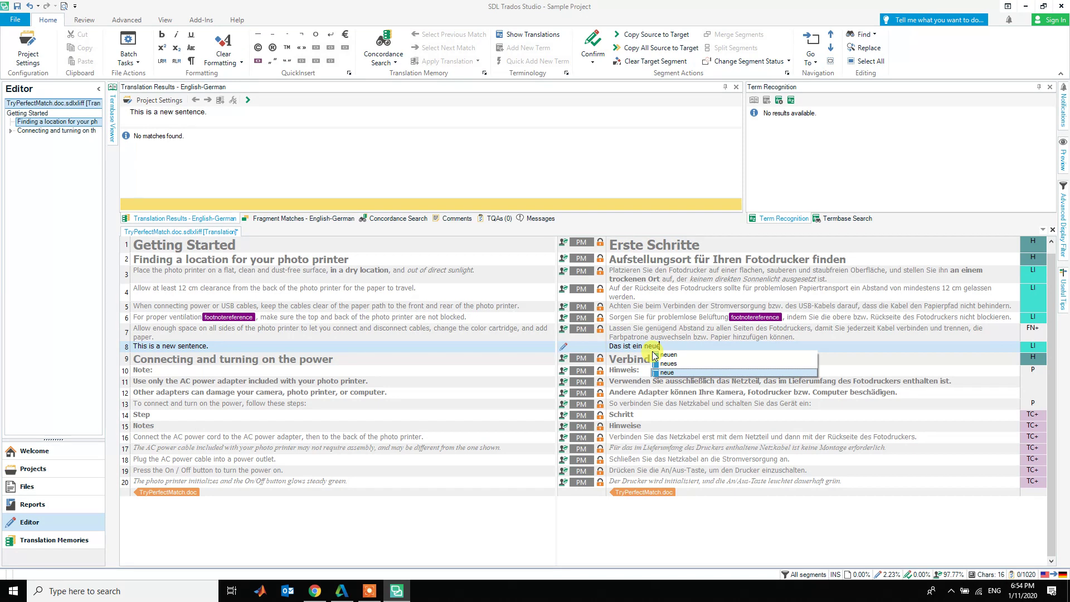
{"action": "type", "text": "r Satz."}
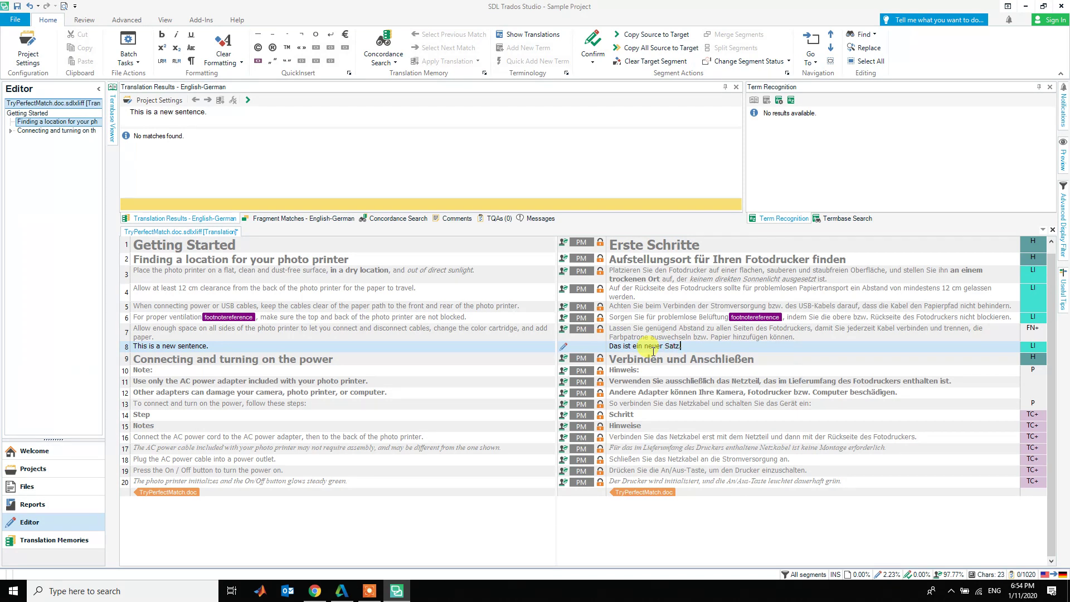
{"action": "key", "text": "ctrl+Return"}
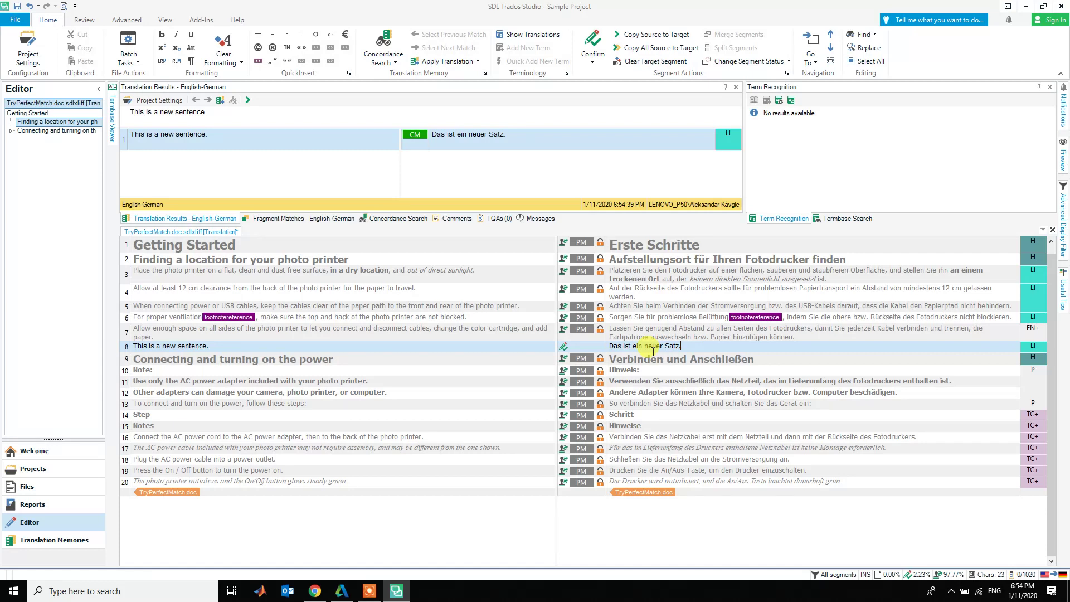
- Check segment 8's stored CM match, then switch to Reports for the Pre-translate Files Report
{"action": "left_click", "coordinate": [816, 338]}
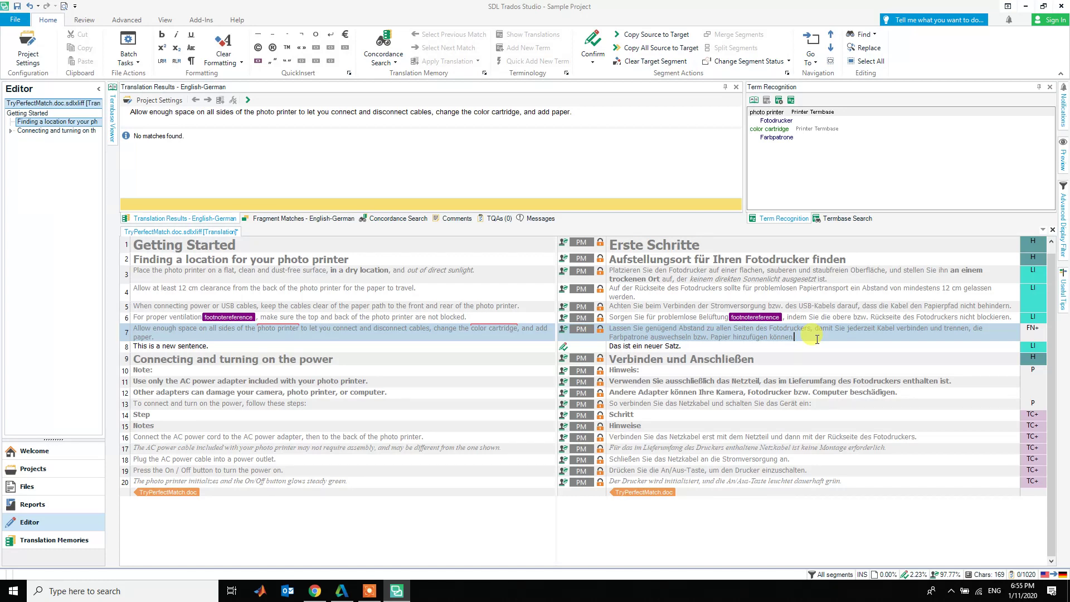
{"action": "left_click", "coordinate": [699, 343]}
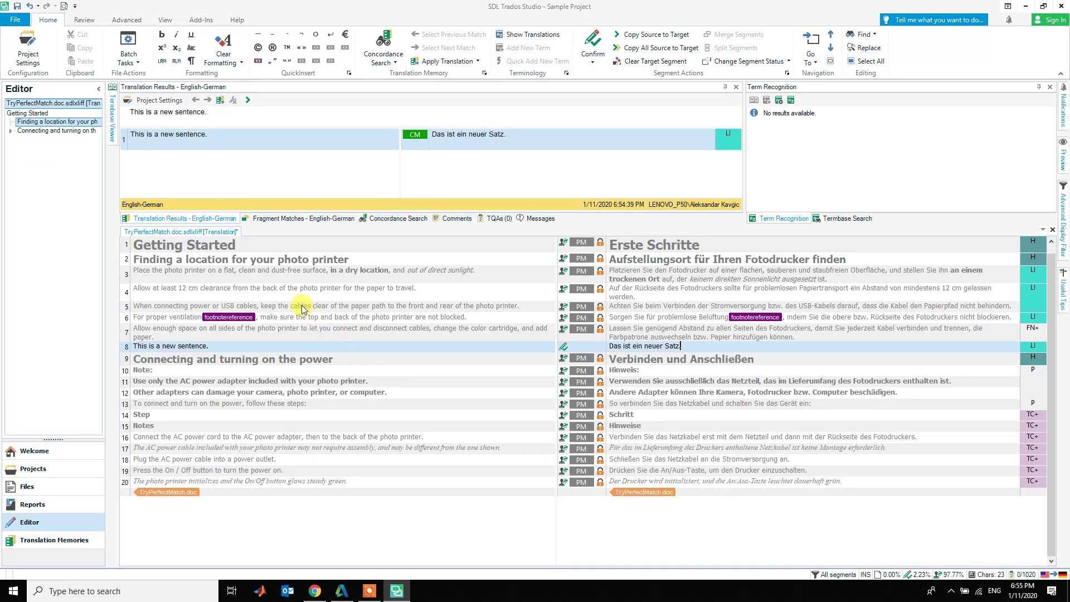
{"action": "left_click", "coordinate": [25, 505]}
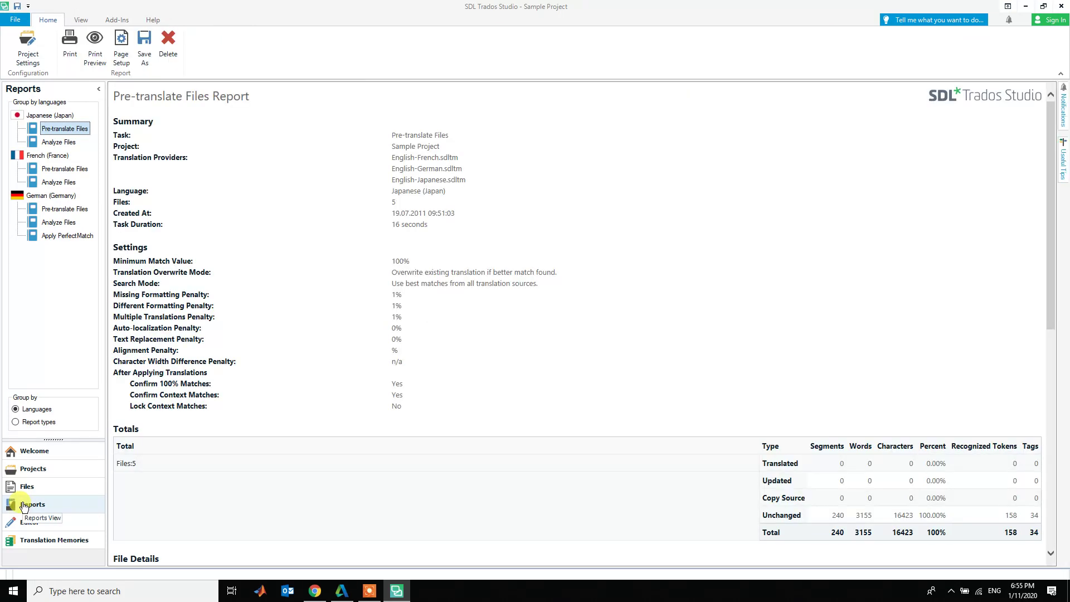
- Save the TryPerfectMatch translation file from the Editor
{"action": "left_click", "coordinate": [35, 489]}
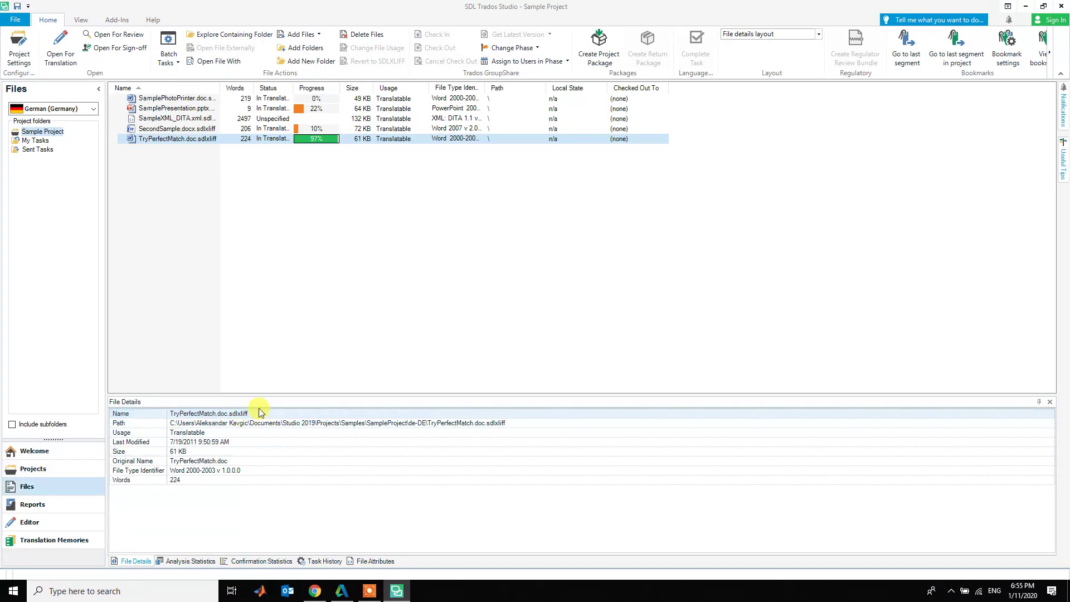
{"action": "left_click", "coordinate": [71, 521]}
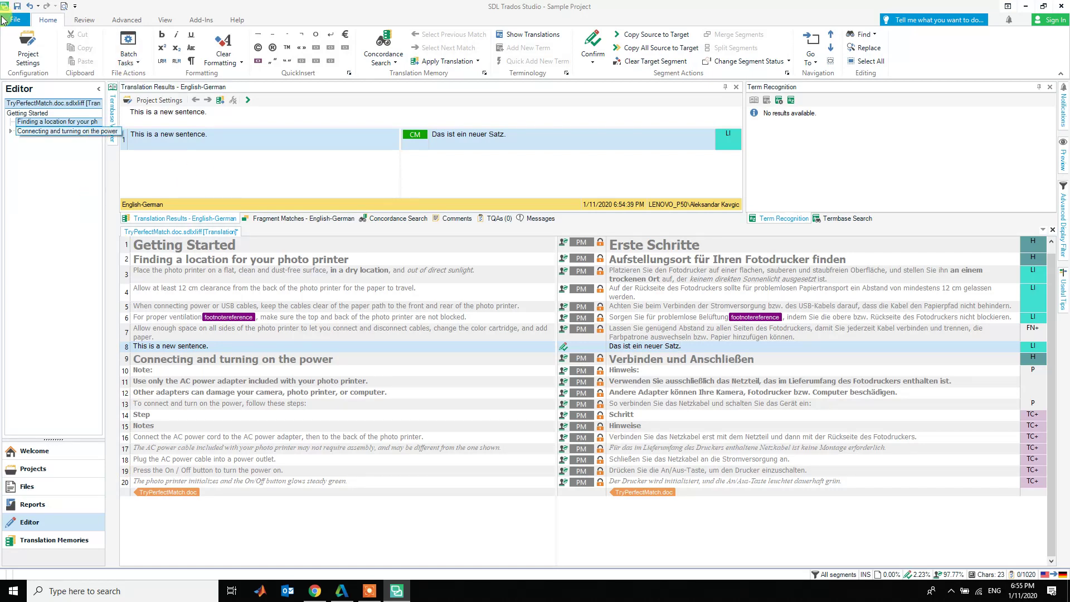
{"action": "left_click", "coordinate": [20, 8]}
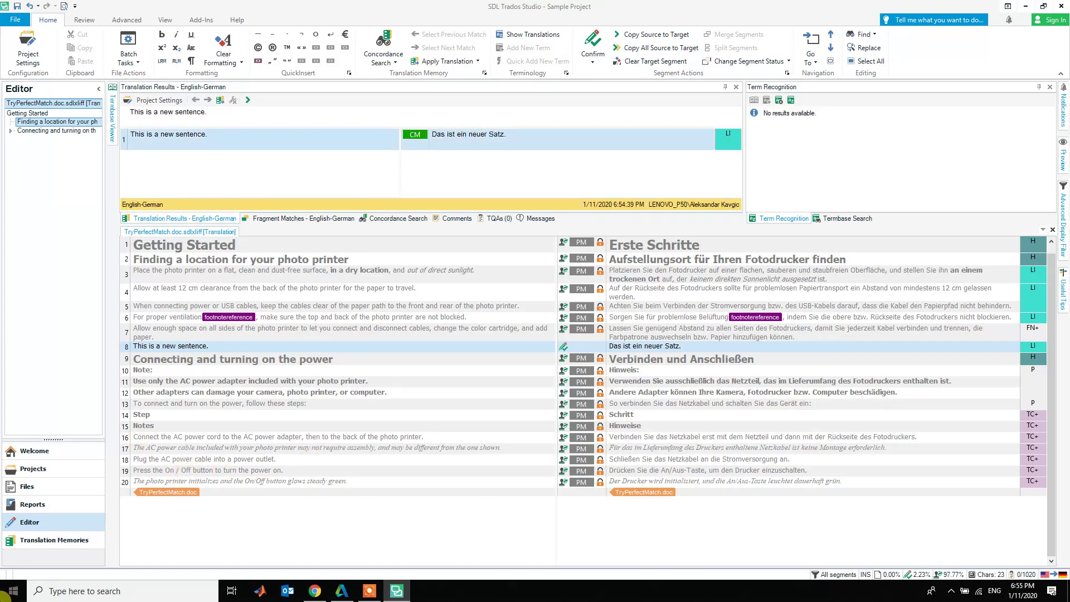
- Return to the project file list, then go to the Welcome start page
{"action": "left_click", "coordinate": [42, 488]}
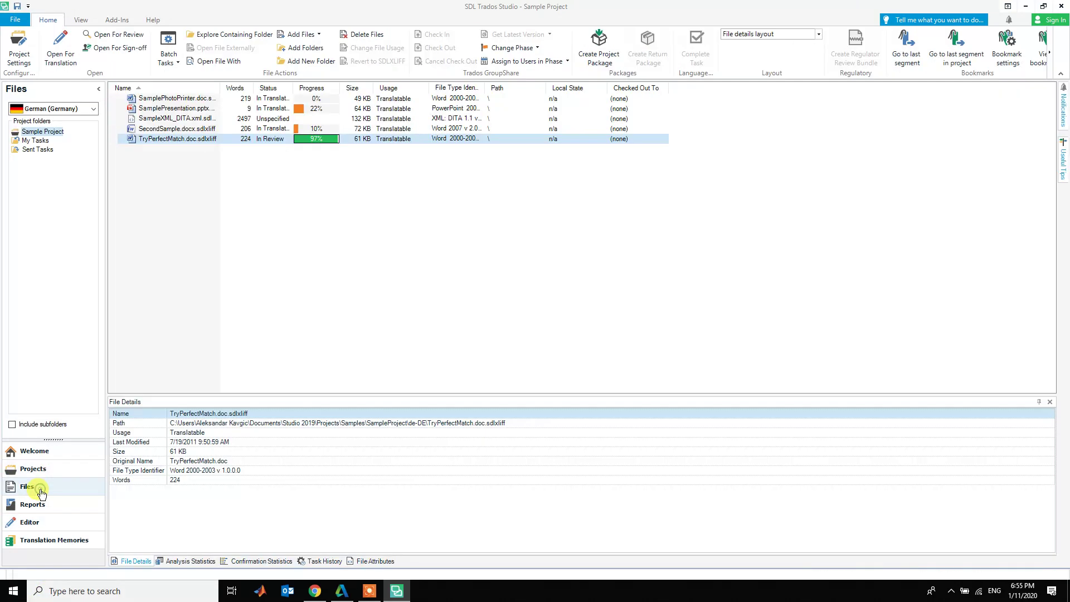
{"action": "left_click", "coordinate": [165, 140], "text": "ctrl"}
{"action": "left_click", "coordinate": [165, 141]}
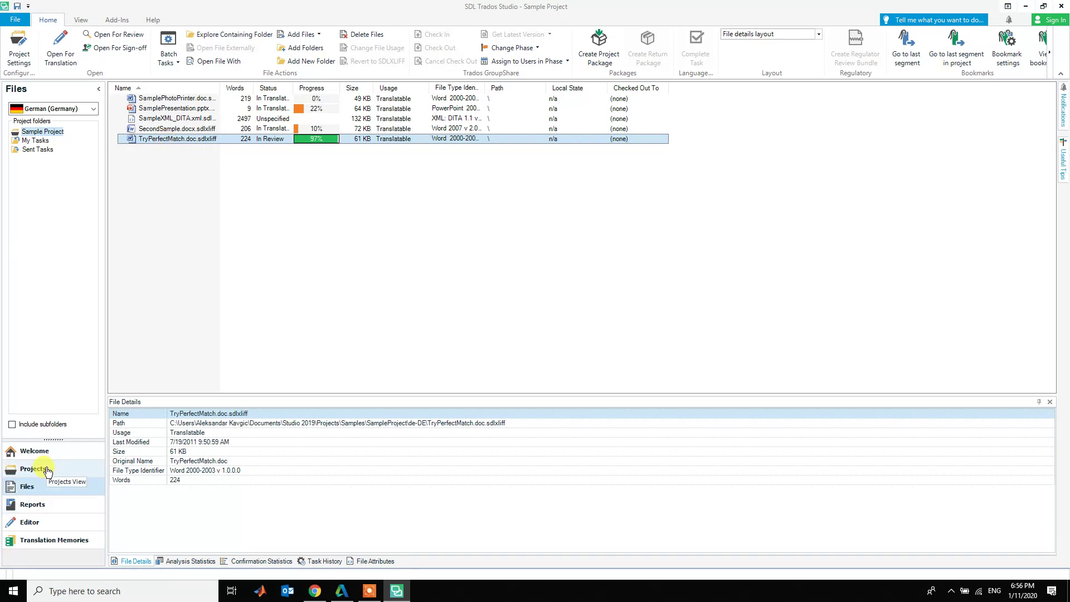
{"action": "left_click", "coordinate": [34, 452]}
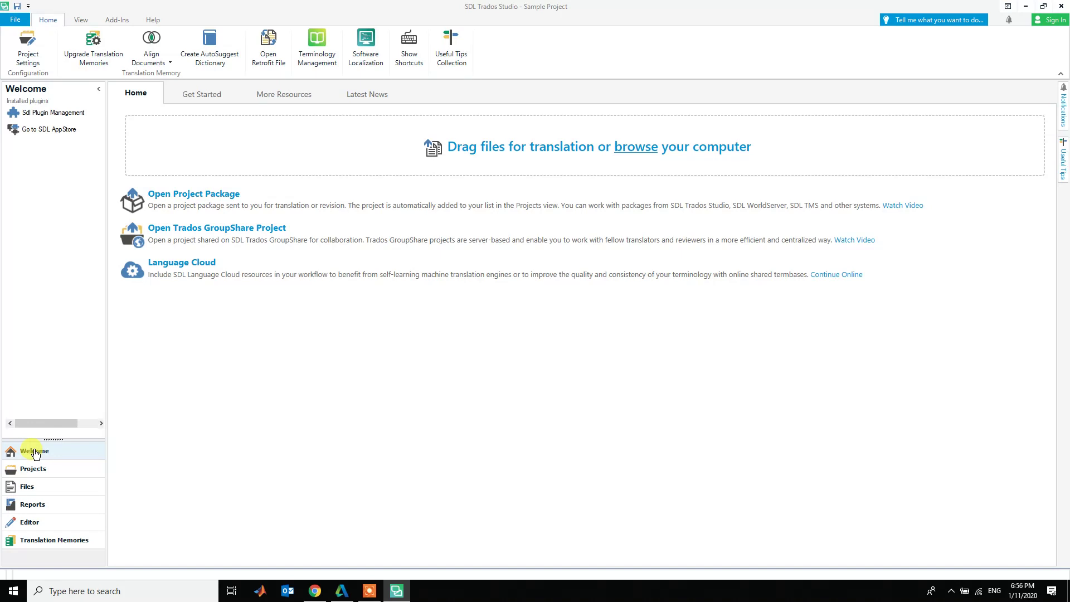
{"action": "left_click", "coordinate": [324, 595]}
{"action": "key", "text": "alt+Tab"}
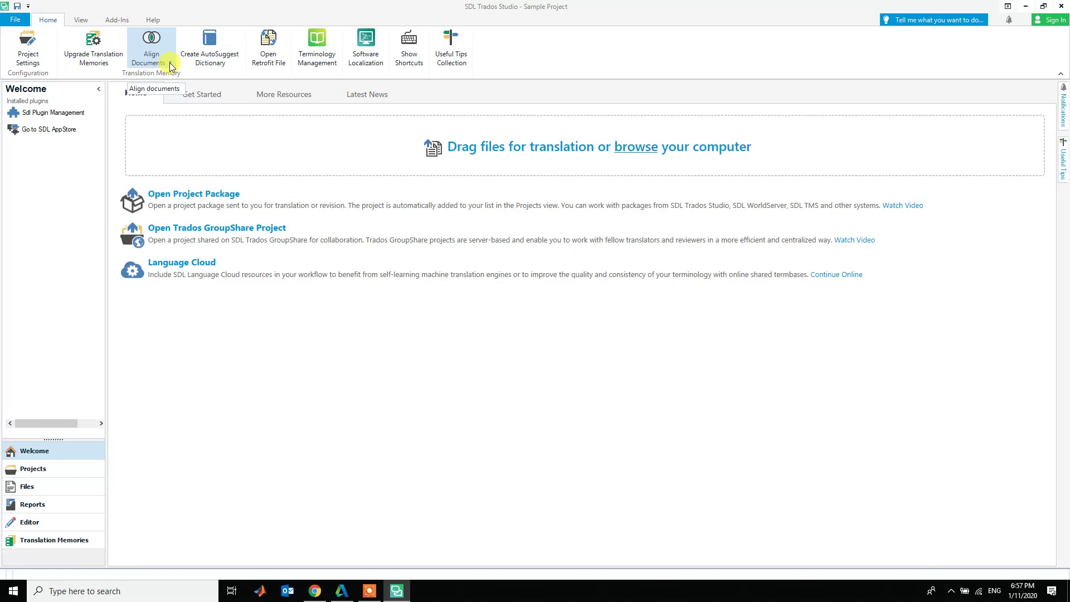
{"action": "left_click", "coordinate": [170, 65]}
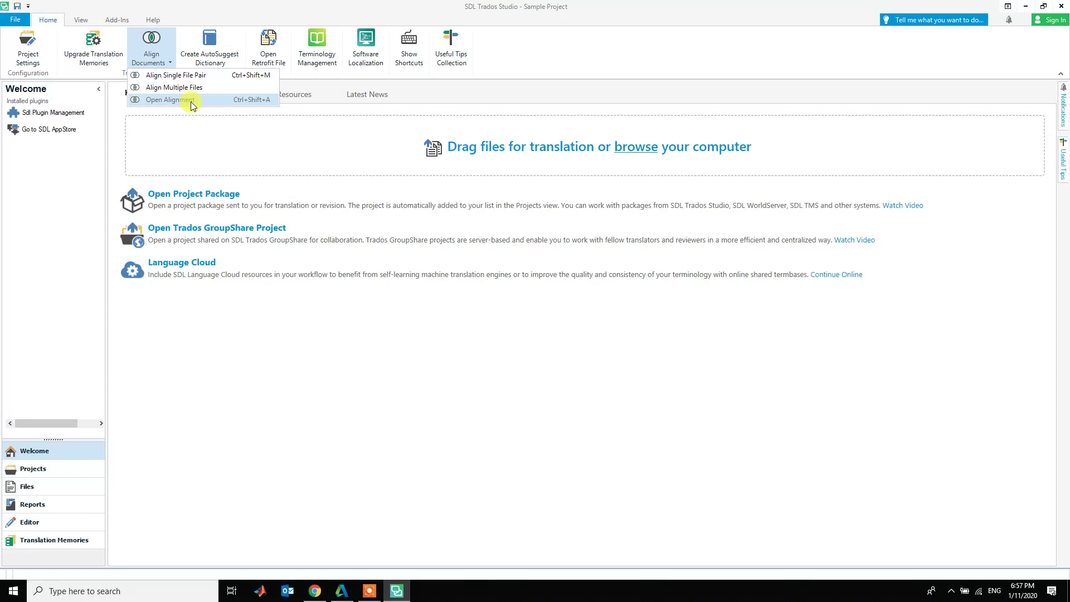
{"action": "left_click", "coordinate": [227, 5]}
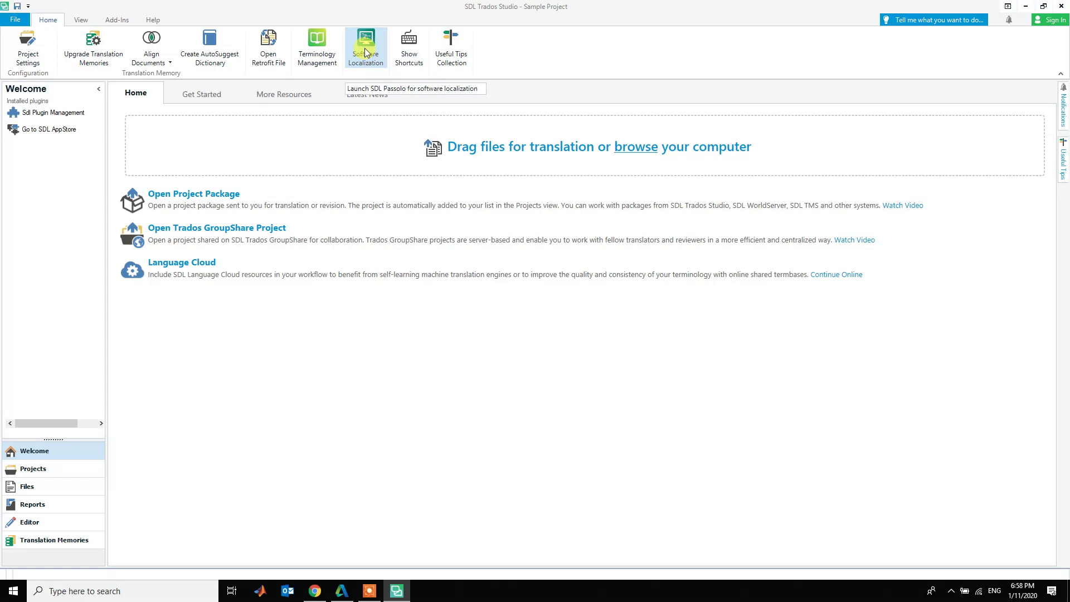
- Open the keyboard Shortcuts list and scroll down through the commands
{"action": "left_click", "coordinate": [412, 51]}
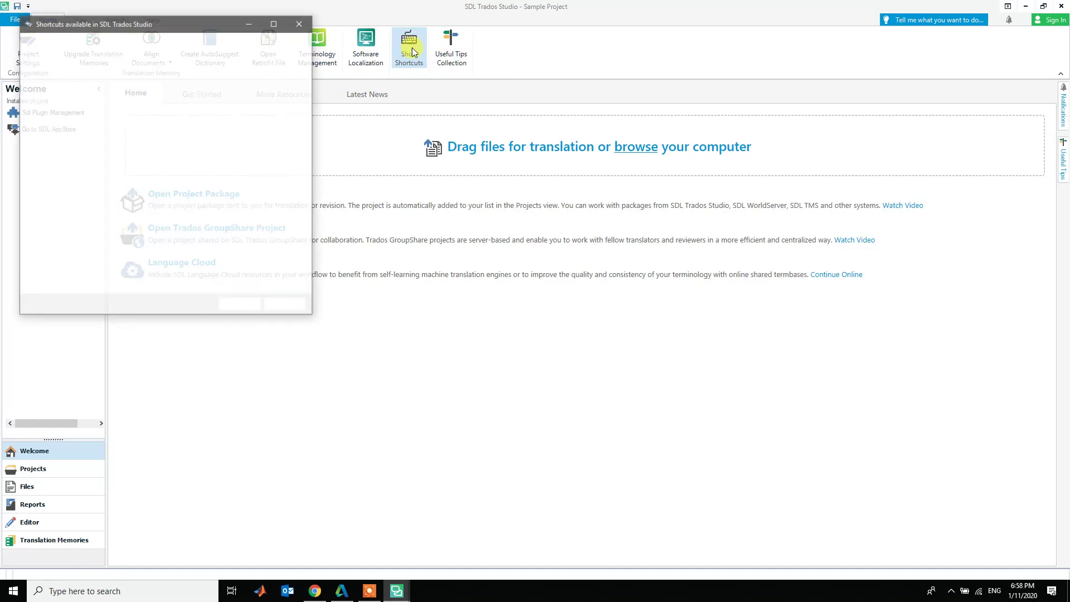
{"action": "scroll", "coordinate": [253, 163], "scroll_direction": "down", "scroll_amount": 1}
{"action": "scroll", "coordinate": [253, 163], "scroll_direction": "down", "scroll_amount": 2}
{"action": "scroll", "coordinate": [253, 162], "scroll_direction": "down", "scroll_amount": 4}
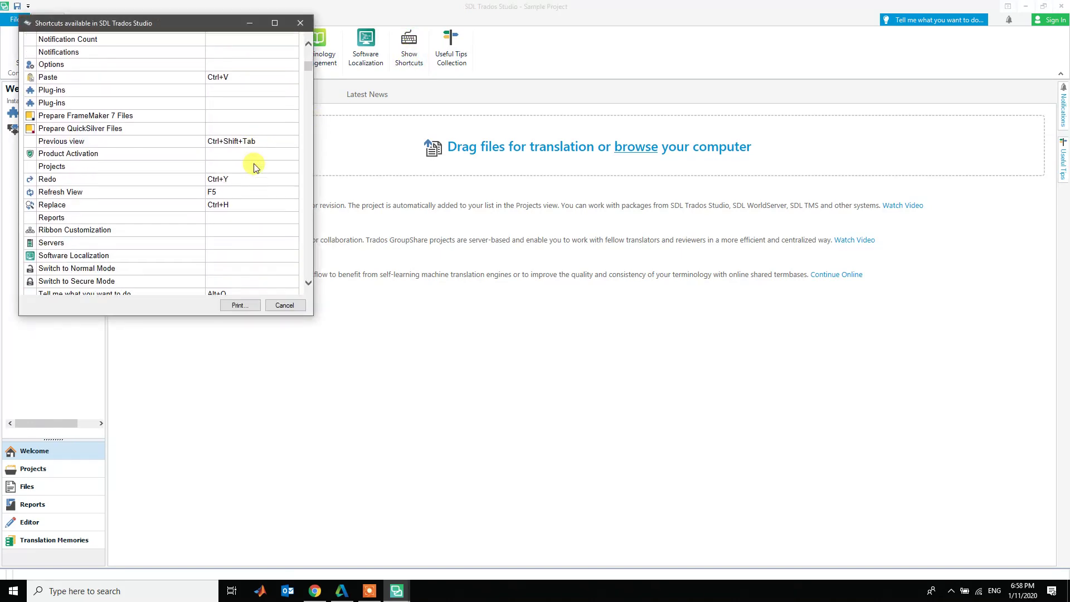
{"action": "scroll", "coordinate": [254, 164], "scroll_direction": "down", "scroll_amount": 10}
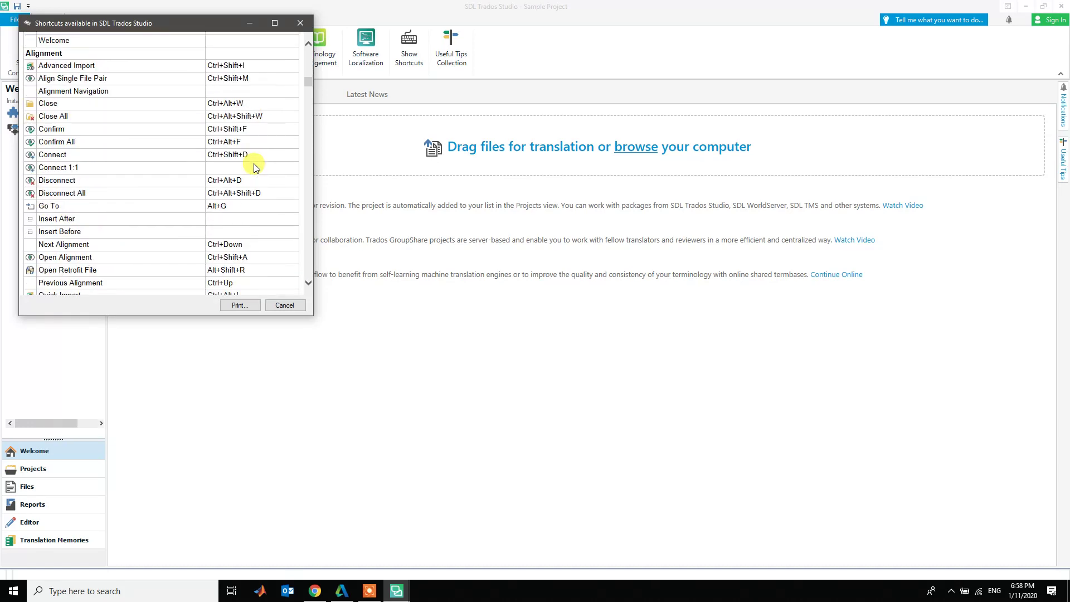
{"action": "scroll", "coordinate": [253, 163], "scroll_direction": "down", "scroll_amount": 3}
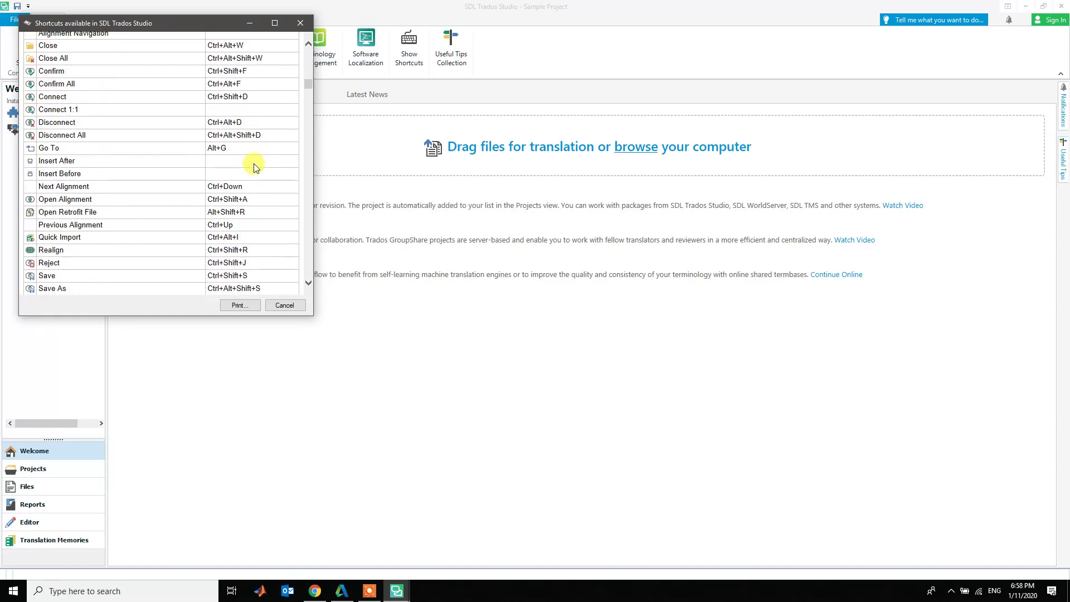
{"action": "scroll", "coordinate": [253, 167], "scroll_direction": "down", "scroll_amount": 4}
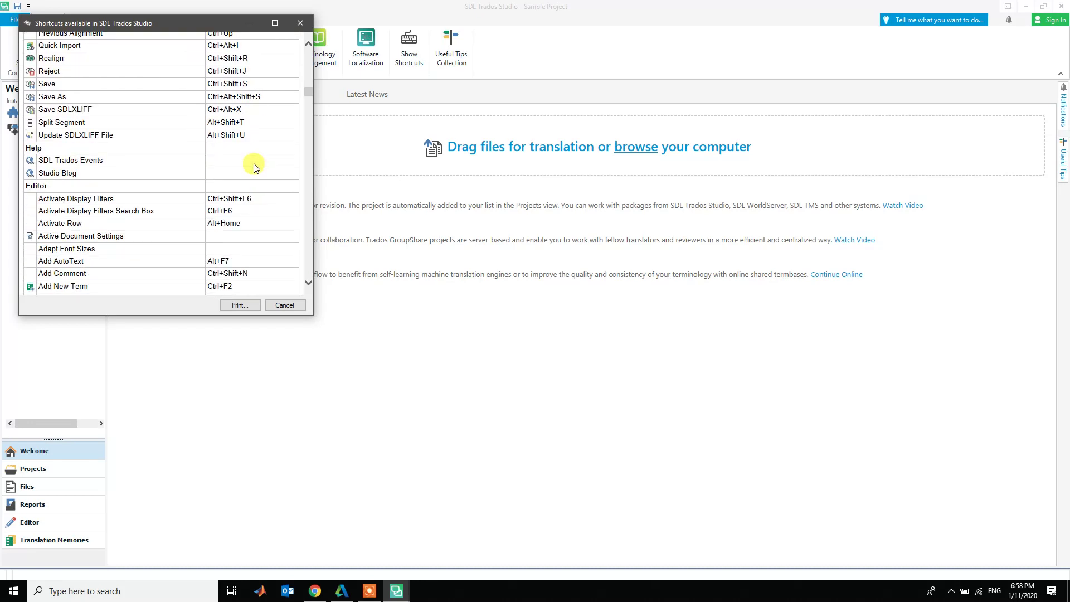
- Highlight the Confirm and Move to Next Unconfirmed Segment entry, then close the list
{"action": "right_click", "coordinate": [253, 164]}
{"action": "left_click", "coordinate": [226, 167]}
{"action": "scroll", "coordinate": [234, 168], "scroll_direction": "down", "scroll_amount": 5}
{"action": "scroll", "coordinate": [234, 168], "scroll_direction": "down", "scroll_amount": 5}
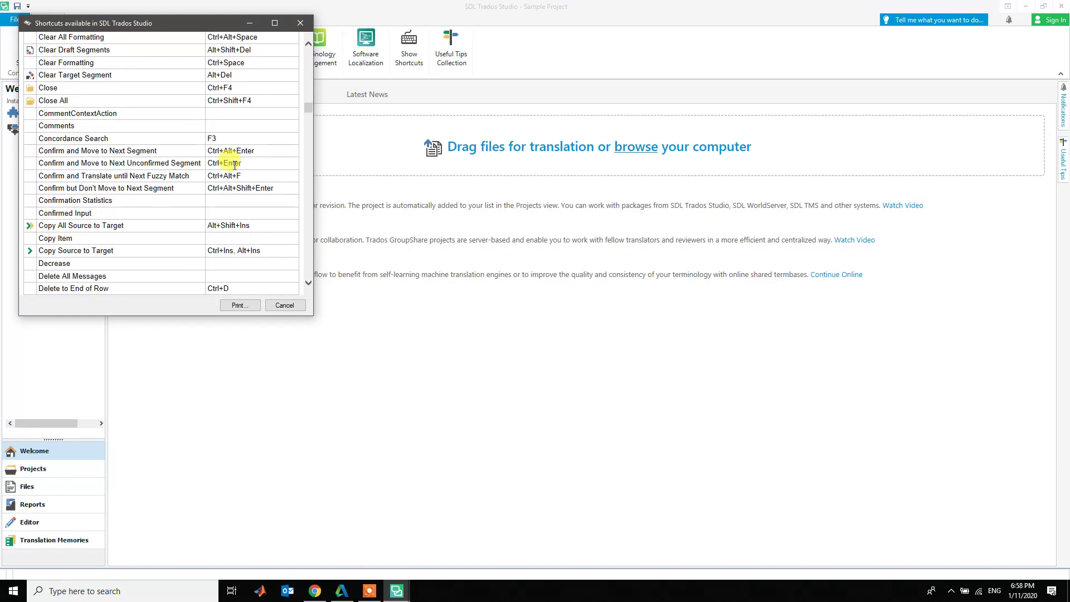
{"action": "left_click_drag", "start_coordinate": [36, 162], "coordinate": [245, 166]}
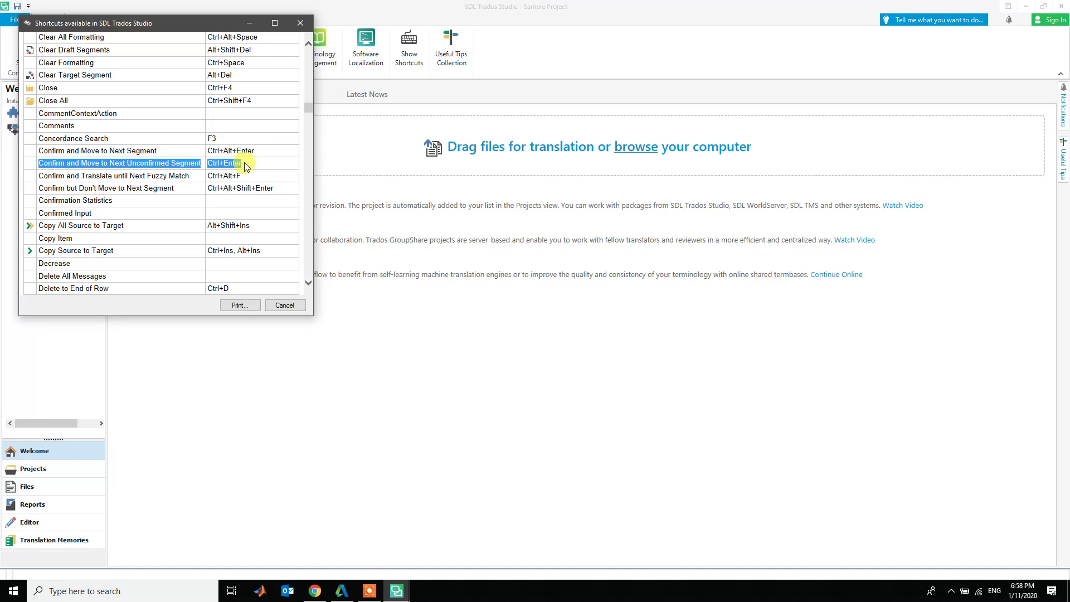
{"action": "left_click", "coordinate": [300, 23]}
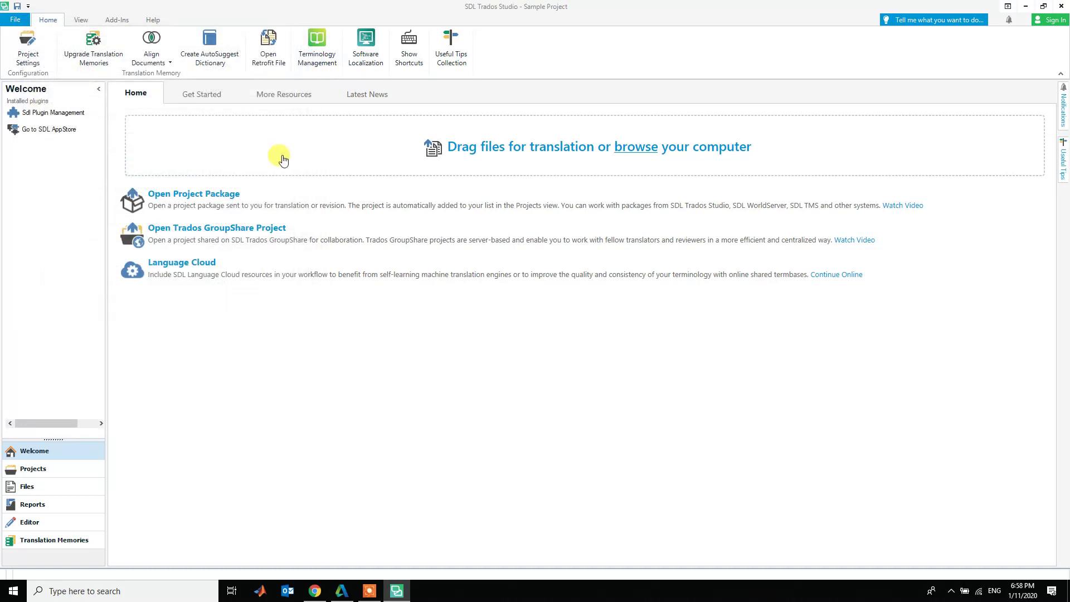
- Choose File > New > New Project to start a new project
{"action": "left_click", "coordinate": [15, 20]}
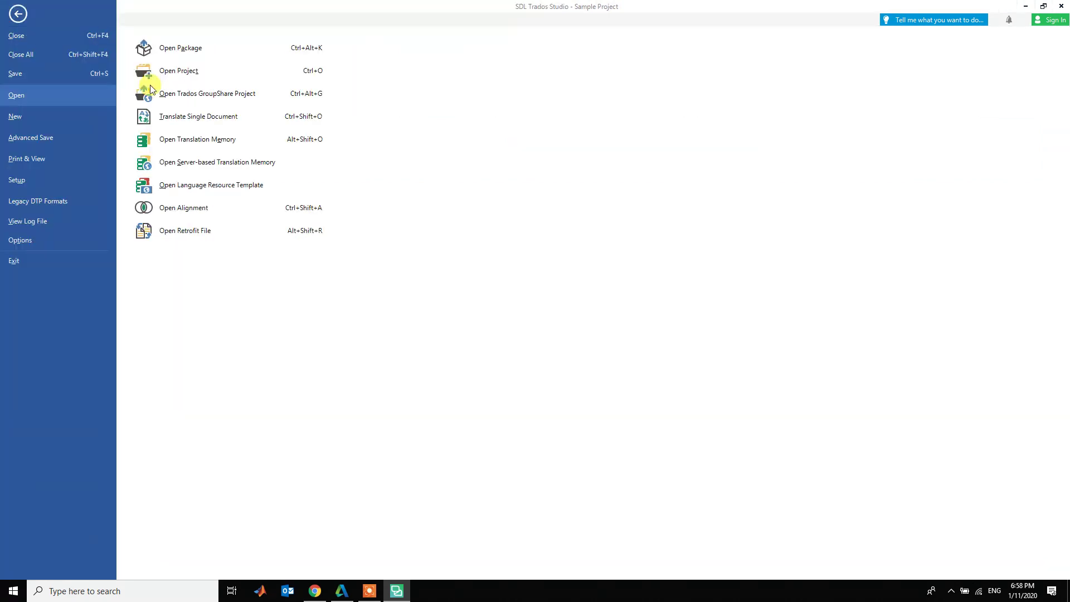
{"action": "left_click", "coordinate": [20, 18]}
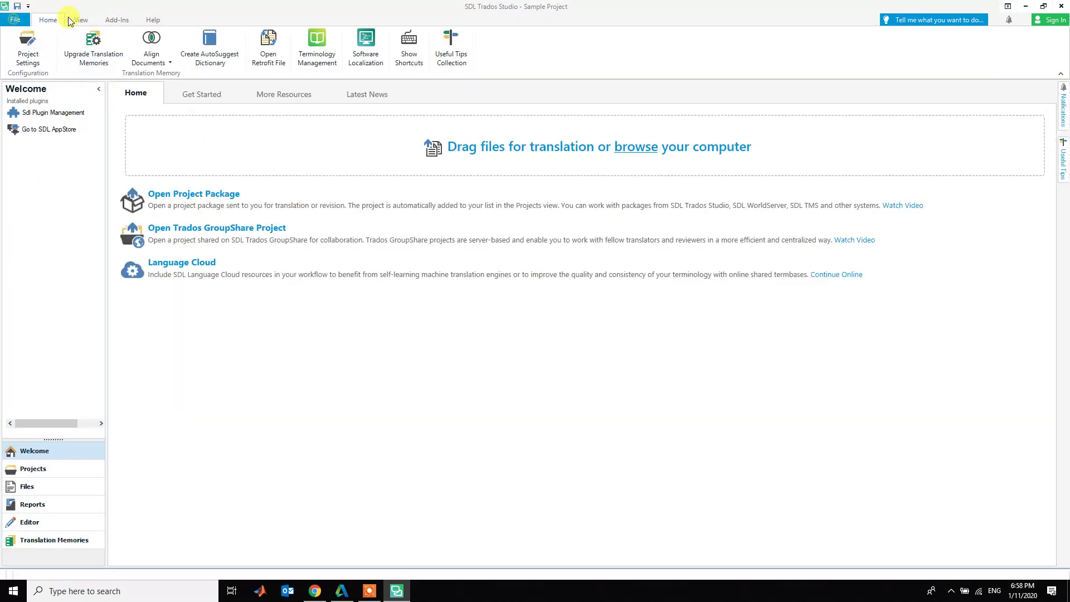
{"action": "left_click", "coordinate": [15, 19]}
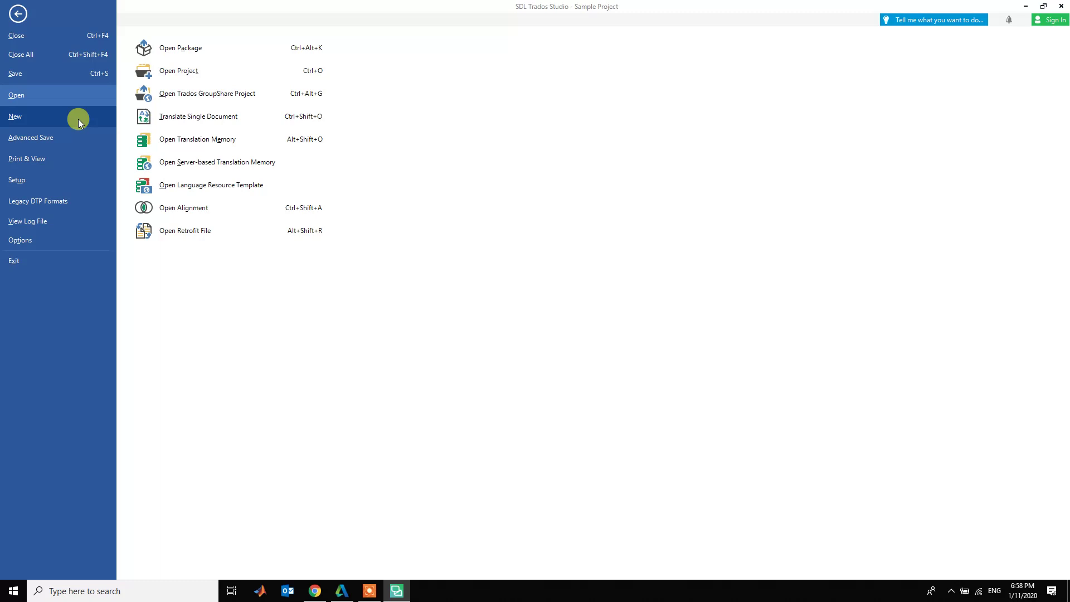
{"action": "left_click", "coordinate": [45, 114]}
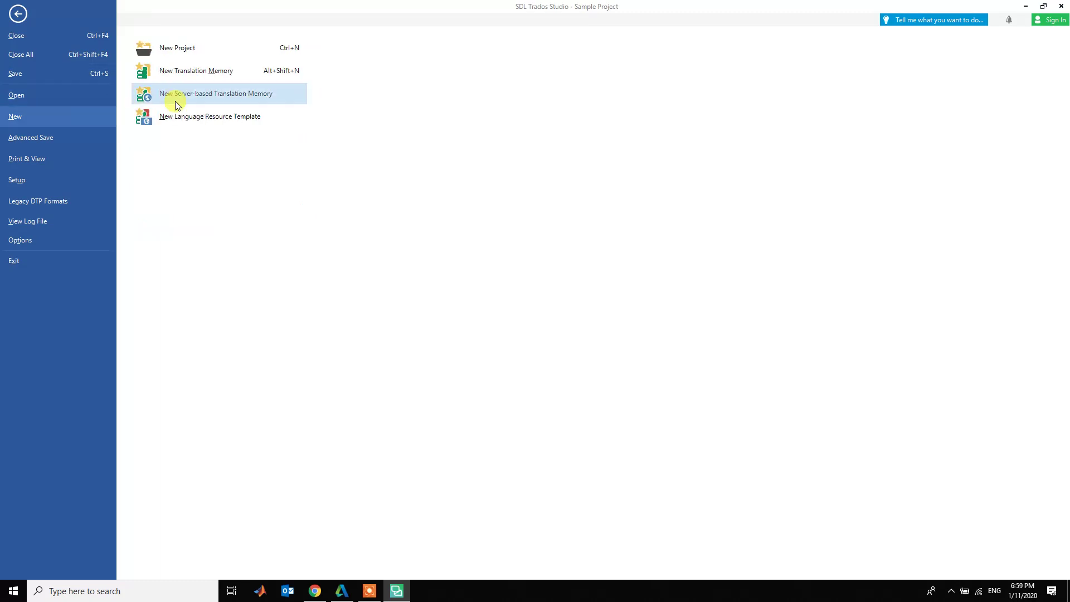
{"action": "left_click", "coordinate": [231, 50]}
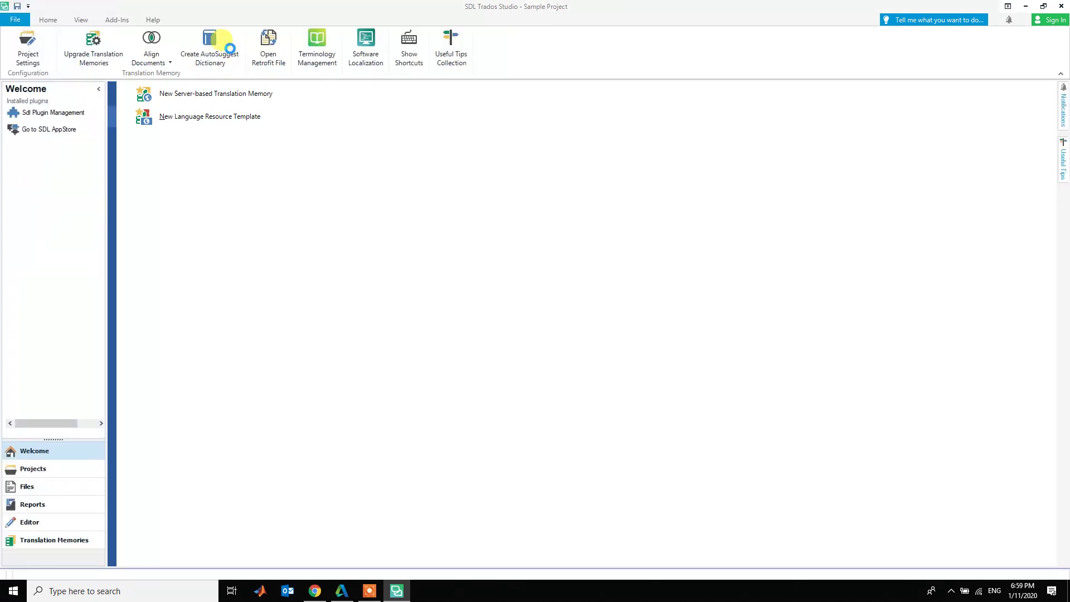
- Bring up the New Project wizard and keep Default as the settings template
{"action": "left_click", "coordinate": [230, 48]}
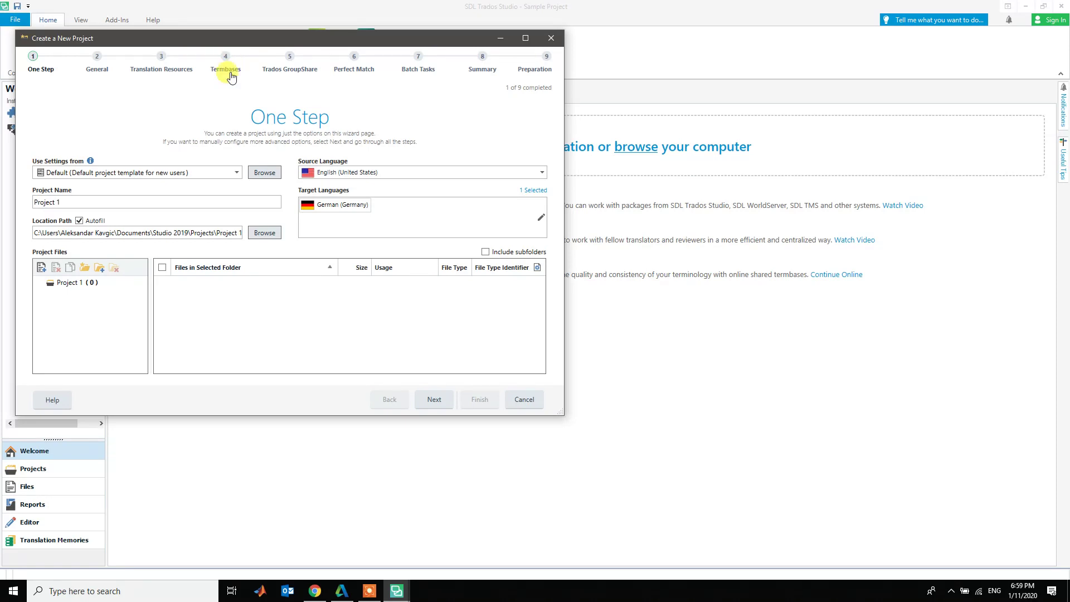
{"action": "left_click", "coordinate": [237, 173]}
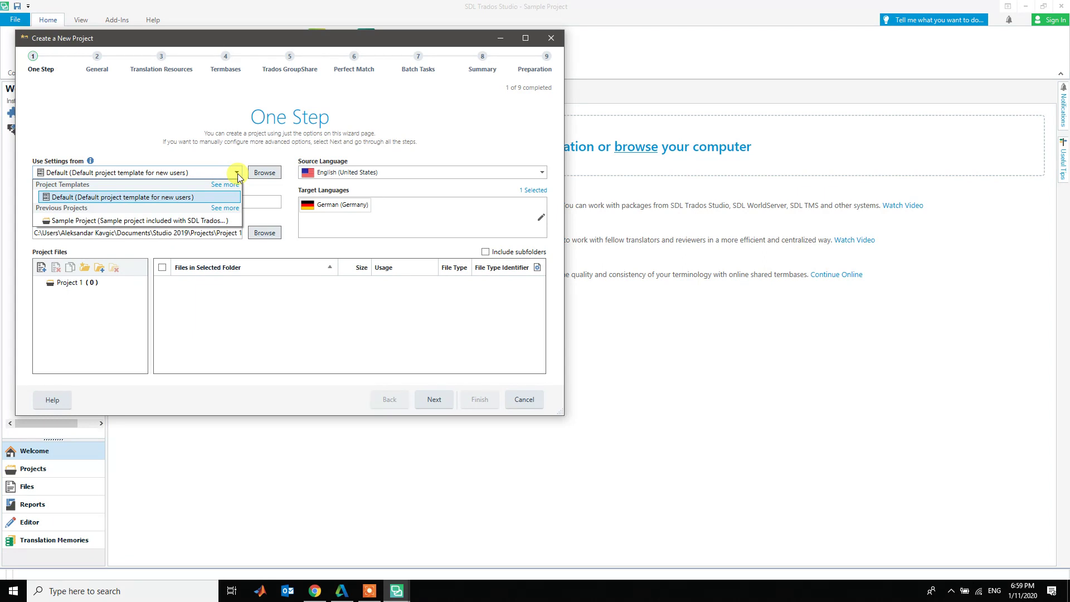
{"action": "left_click", "coordinate": [237, 172]}
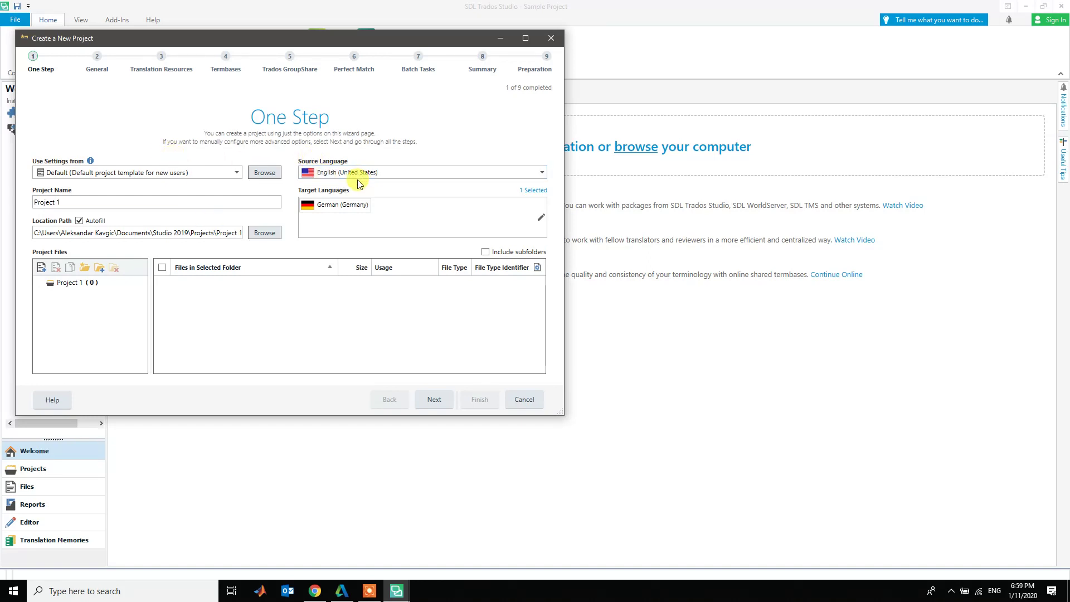
- Rename the project from Project 1 to 'My First Trados DEMO'
{"action": "left_click", "coordinate": [154, 200]}
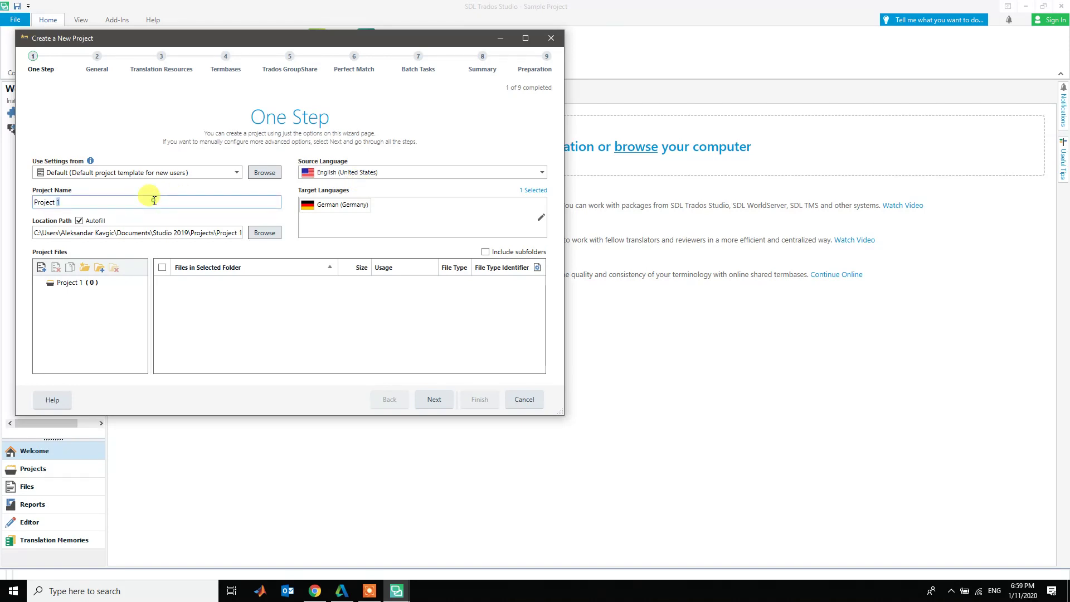
{"action": "left_click_drag", "start_coordinate": [152, 204], "coordinate": [5, 189]}
{"action": "type", "text": "Our"}
{"action": "key", "text": "BackSpace"}
{"action": "key", "text": "BackSpace"}
{"action": "key", "text": "BackSpace"}
{"action": "key", "text": "BackSpace"}
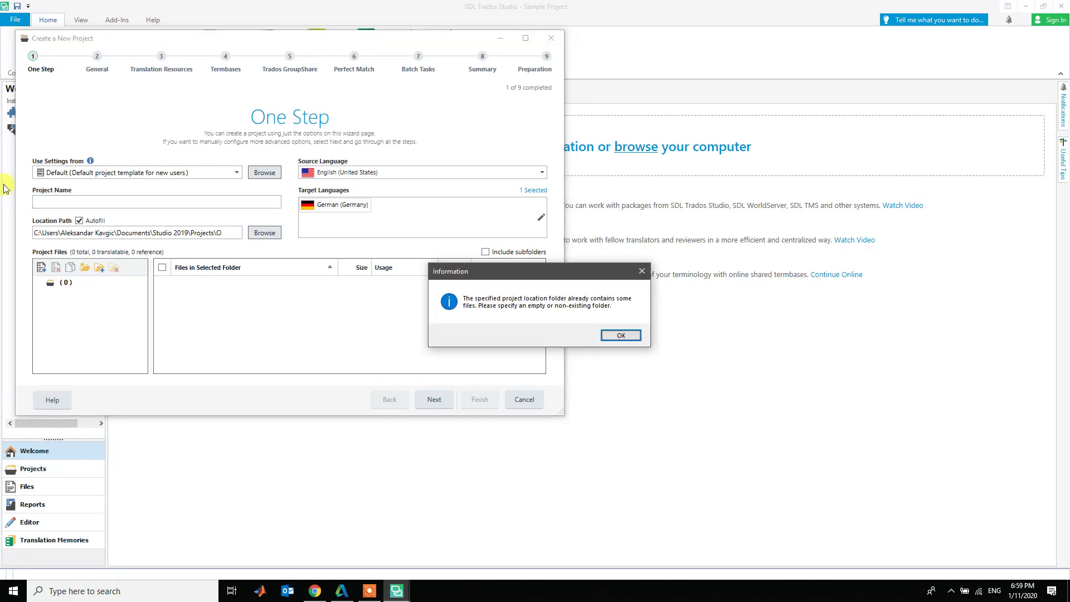
{"action": "key", "text": "Return"}
{"action": "left_click", "coordinate": [73, 204]}
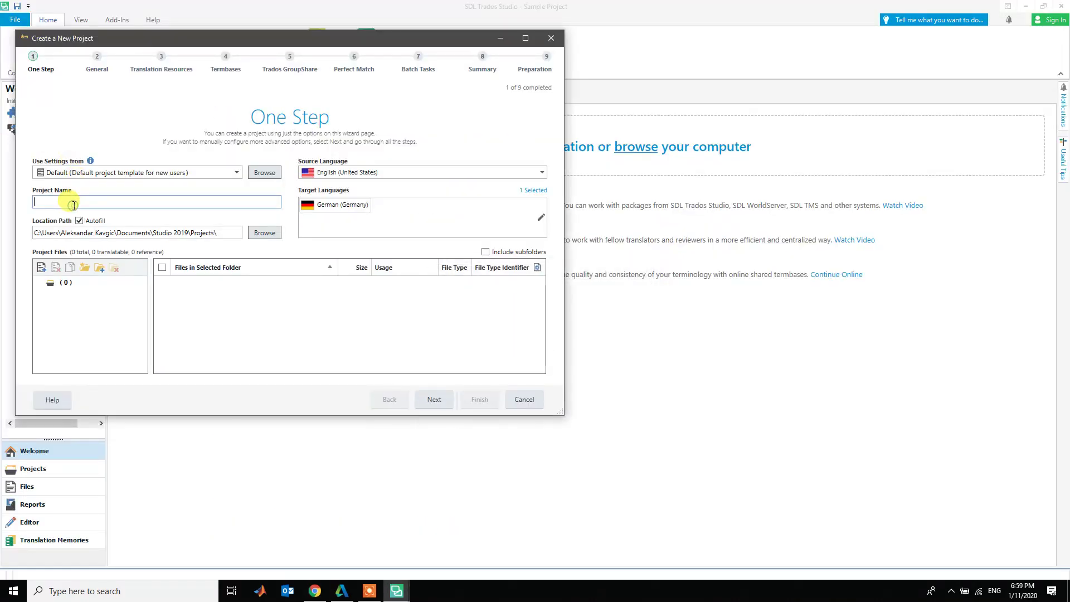
{"action": "type", "text": "My First Trados CE"}
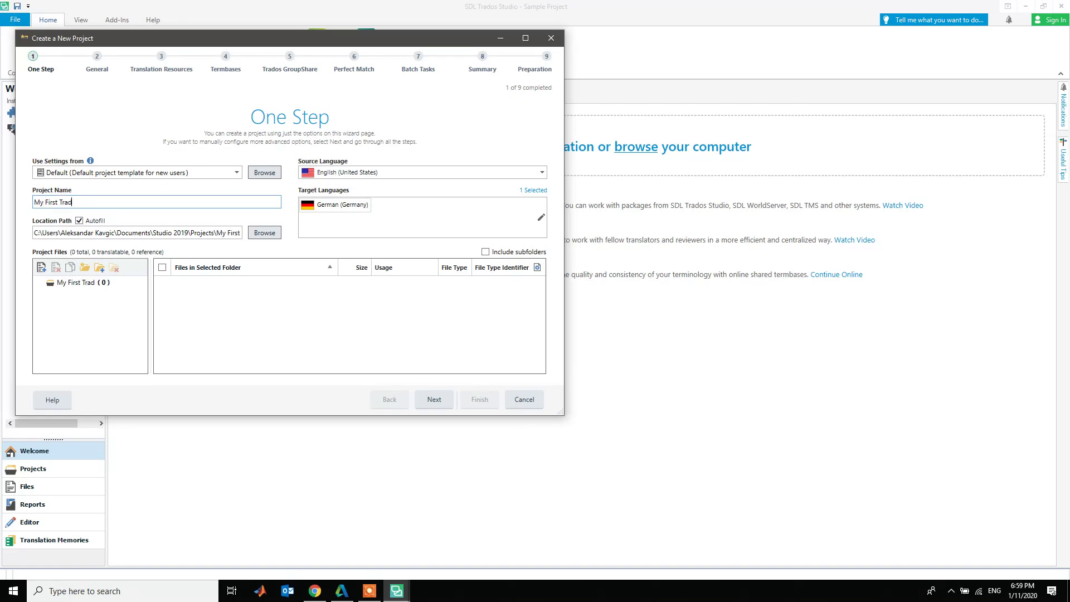
{"action": "key", "text": "BackSpace"}
{"action": "key", "text": "BackSpace"}
{"action": "type", "text": "DEMO"}
{"action": "left_click", "coordinate": [337, 210]}
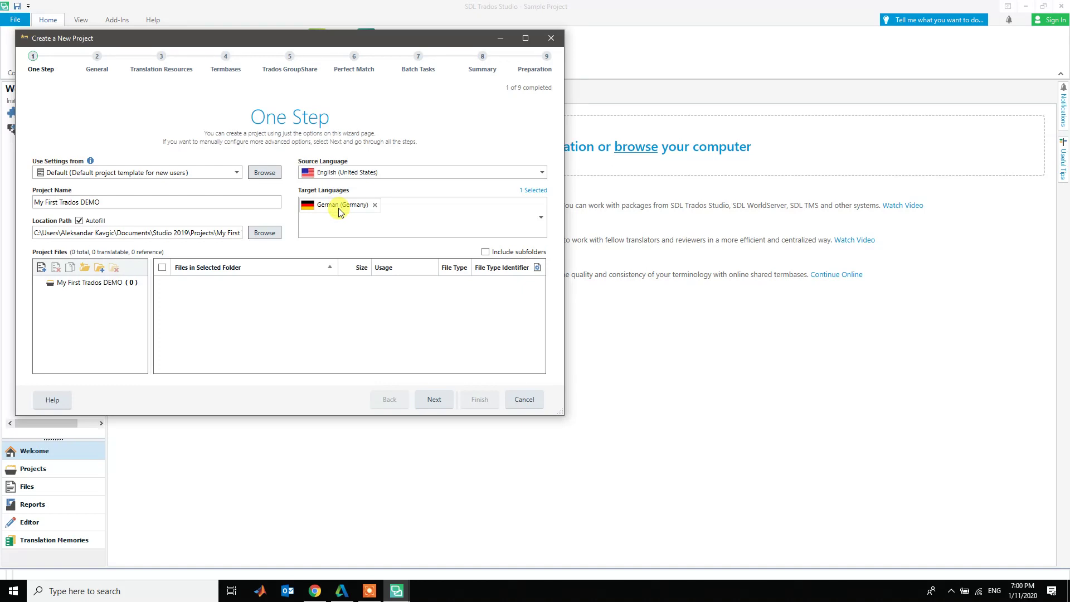
{"action": "left_click", "coordinate": [390, 174]}
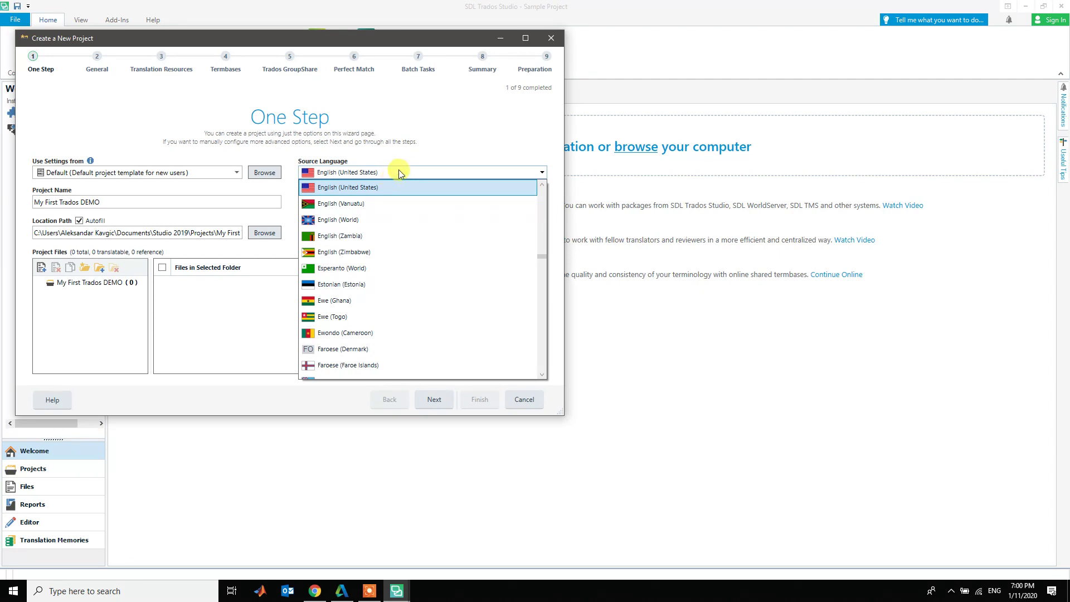
{"action": "left_click", "coordinate": [398, 171]}
{"action": "left_click", "coordinate": [387, 174]}
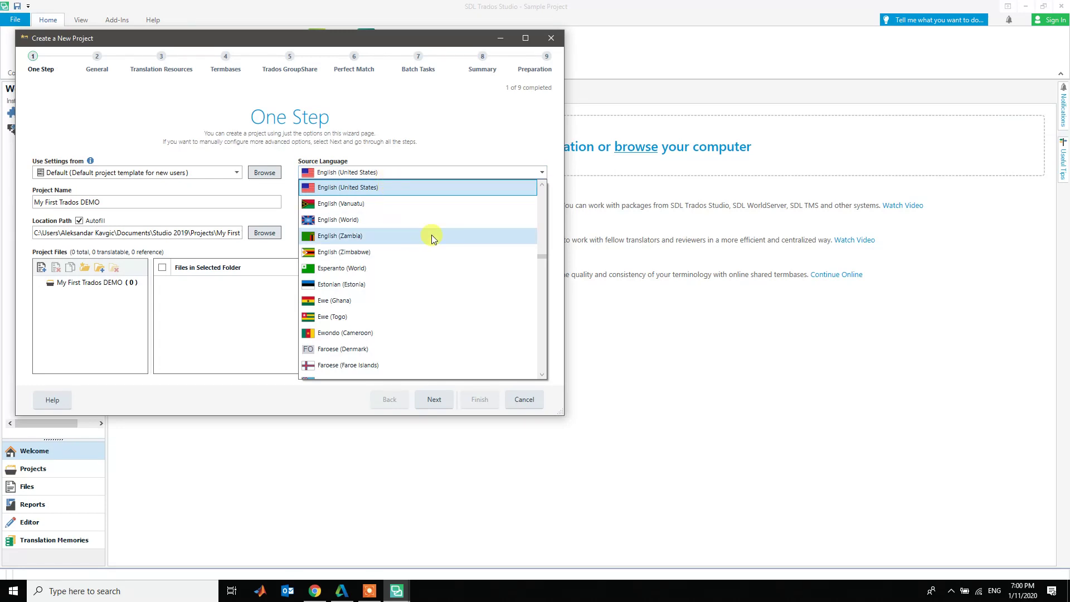
{"action": "left_click", "coordinate": [542, 185]}
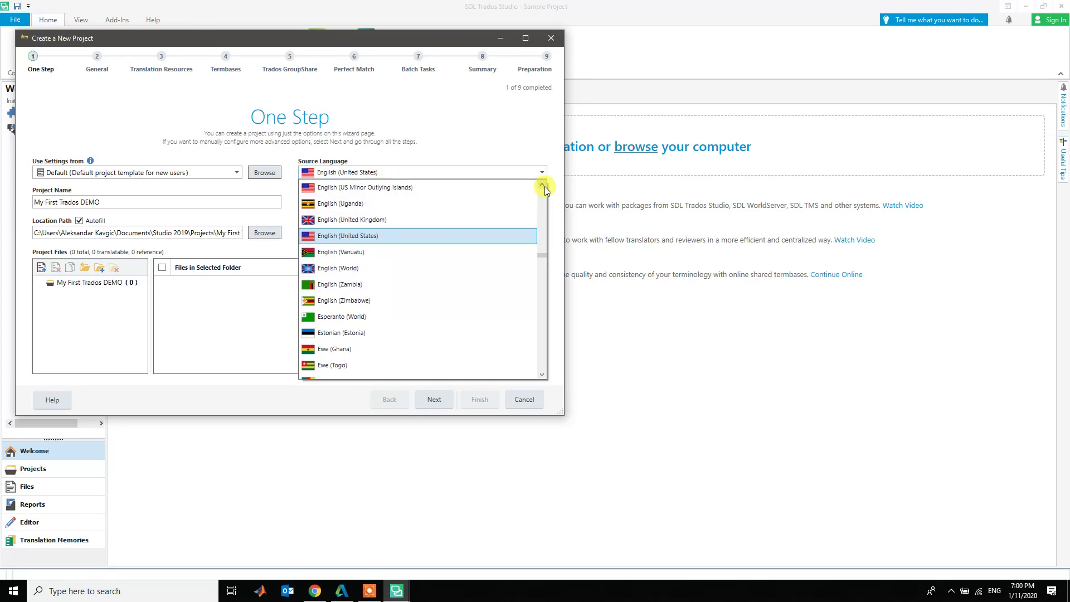
{"action": "left_click", "coordinate": [542, 185]}
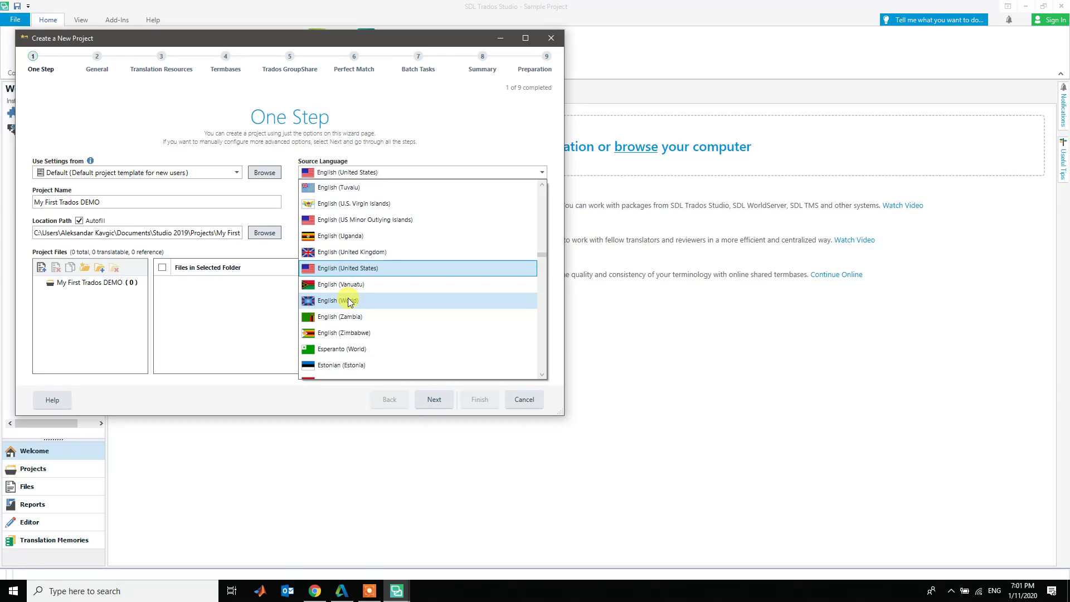
{"action": "left_click", "coordinate": [370, 269]}
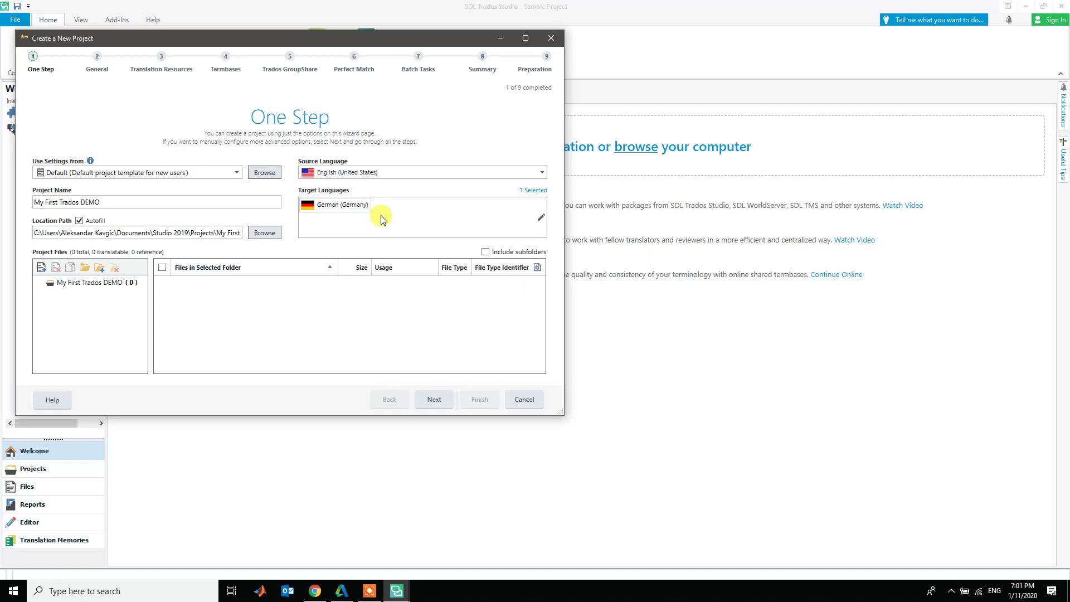
- Remove German (Germany) and add Serbian (Latin, Serbia) as the project's target language
{"action": "left_click", "coordinate": [313, 206]}
{"action": "left_click", "coordinate": [375, 206]}
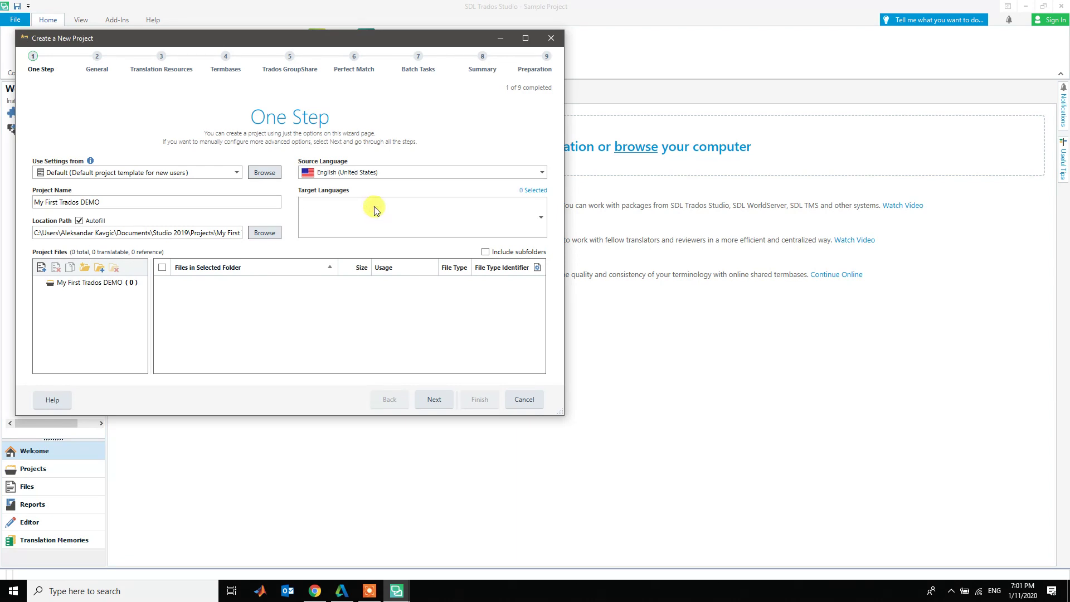
{"action": "left_click", "coordinate": [542, 219]}
{"action": "scroll", "coordinate": [528, 270], "scroll_direction": "down", "scroll_amount": 3}
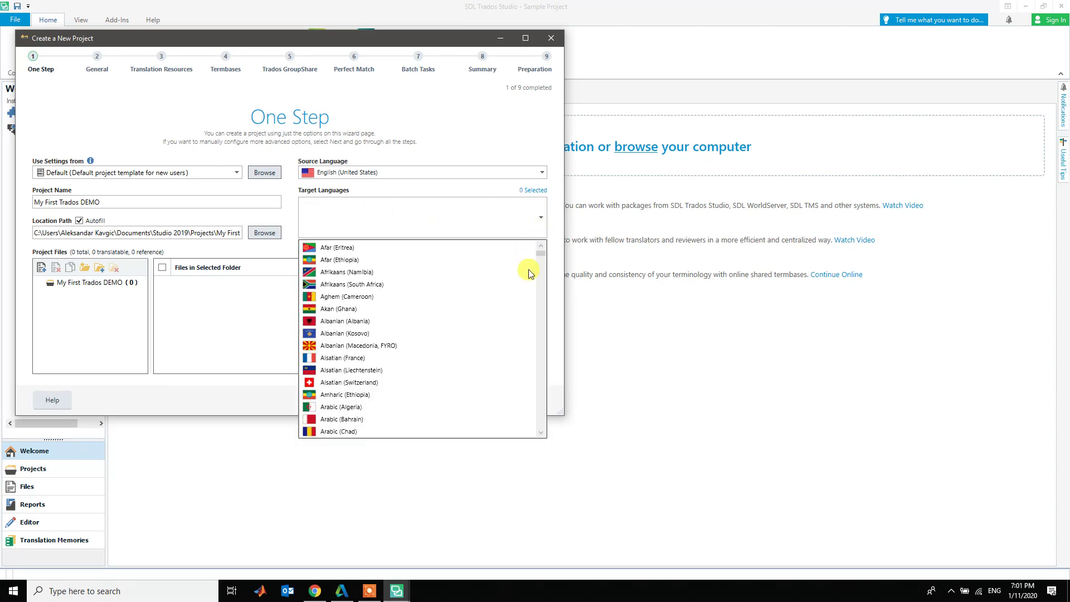
{"action": "scroll", "coordinate": [529, 273], "scroll_direction": "down", "scroll_amount": 15}
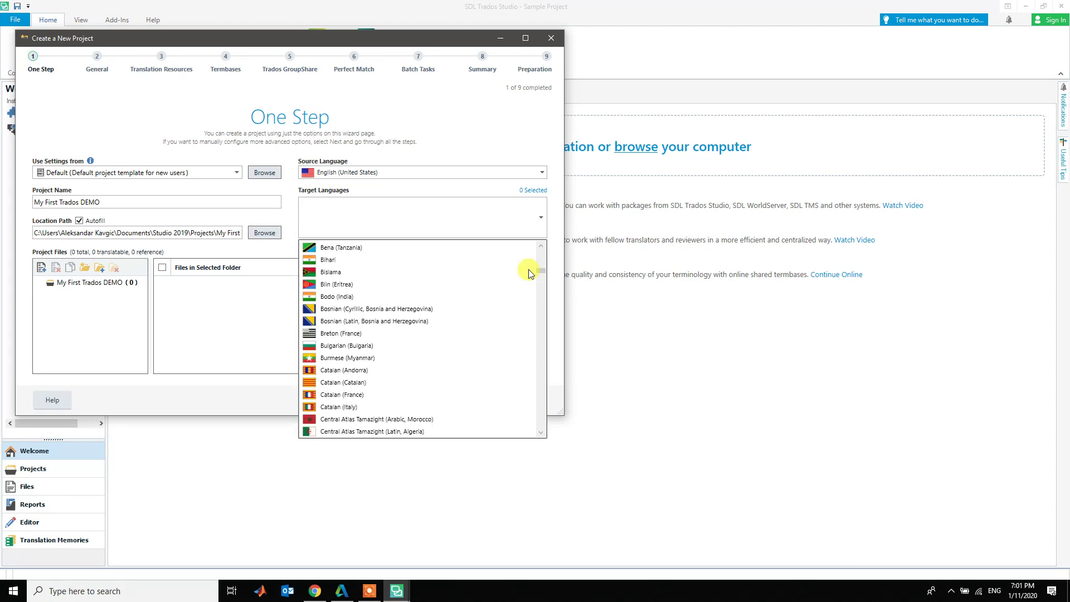
{"action": "scroll", "coordinate": [528, 272], "scroll_direction": "down", "scroll_amount": 20}
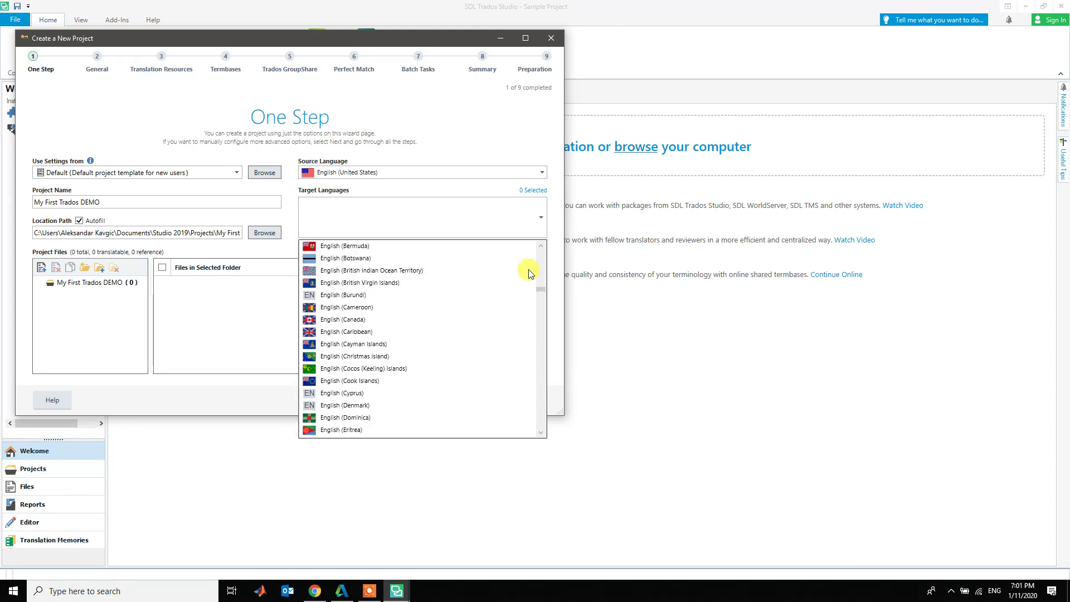
{"action": "scroll", "coordinate": [528, 272], "scroll_direction": "down", "scroll_amount": 5}
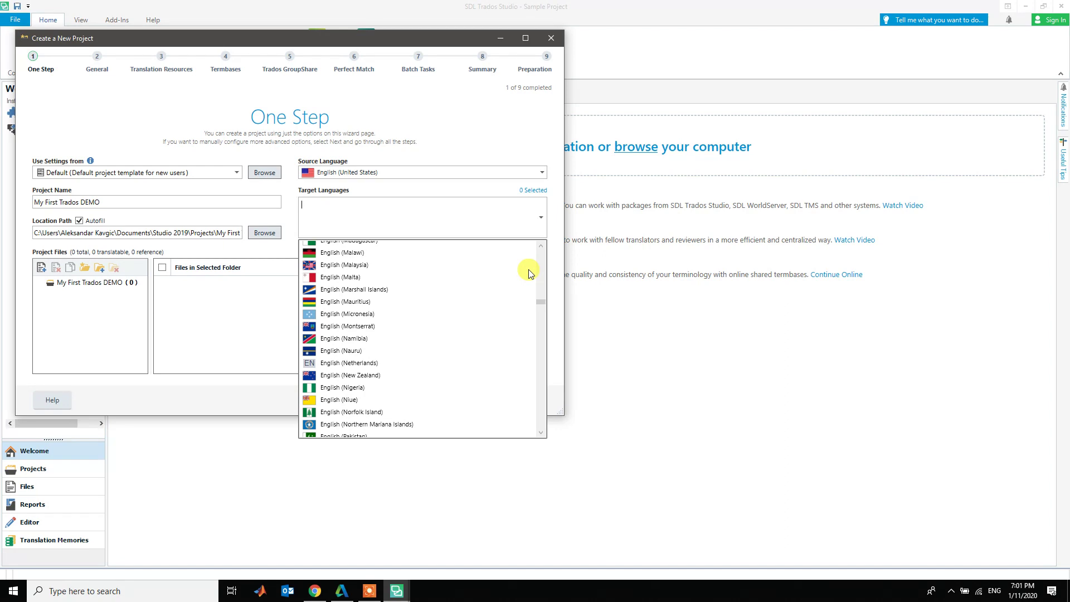
{"action": "type", "text": "s"}
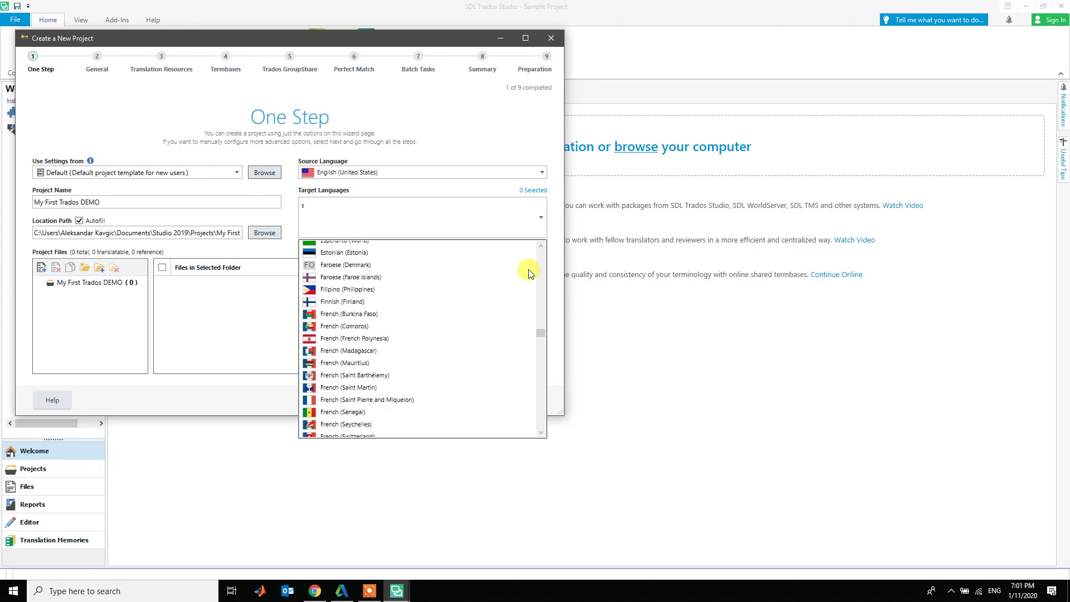
{"action": "type", "text": "er"}
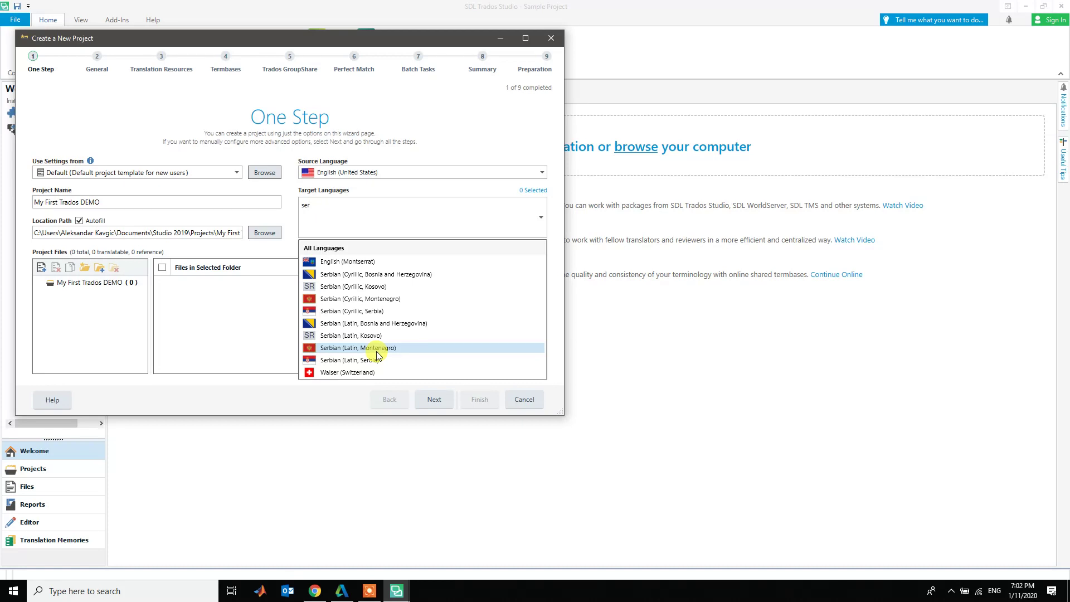
{"action": "left_click", "coordinate": [355, 360]}
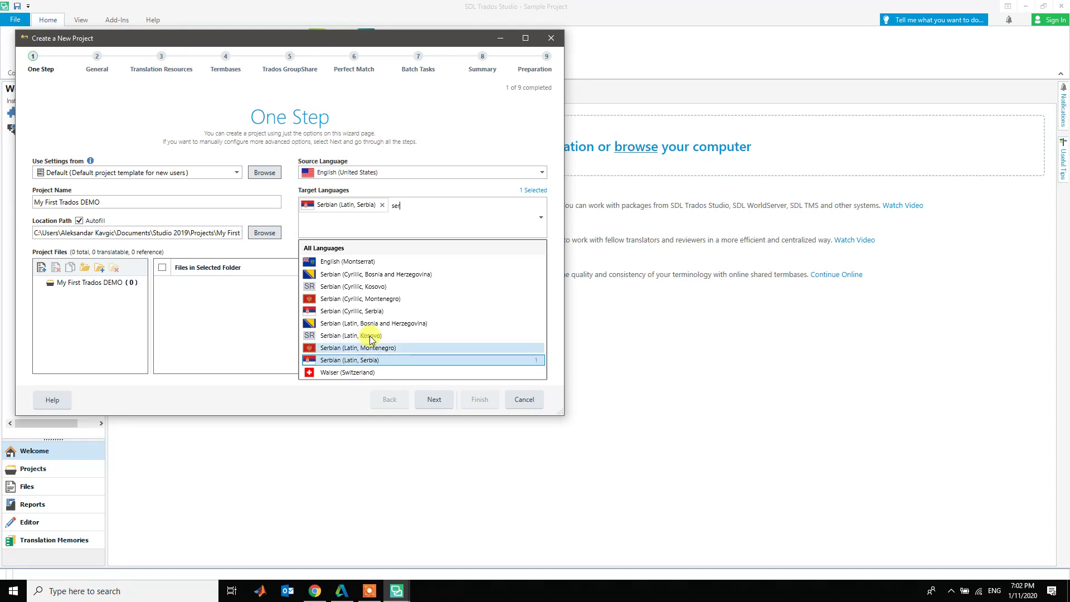
{"action": "left_click", "coordinate": [440, 207]}
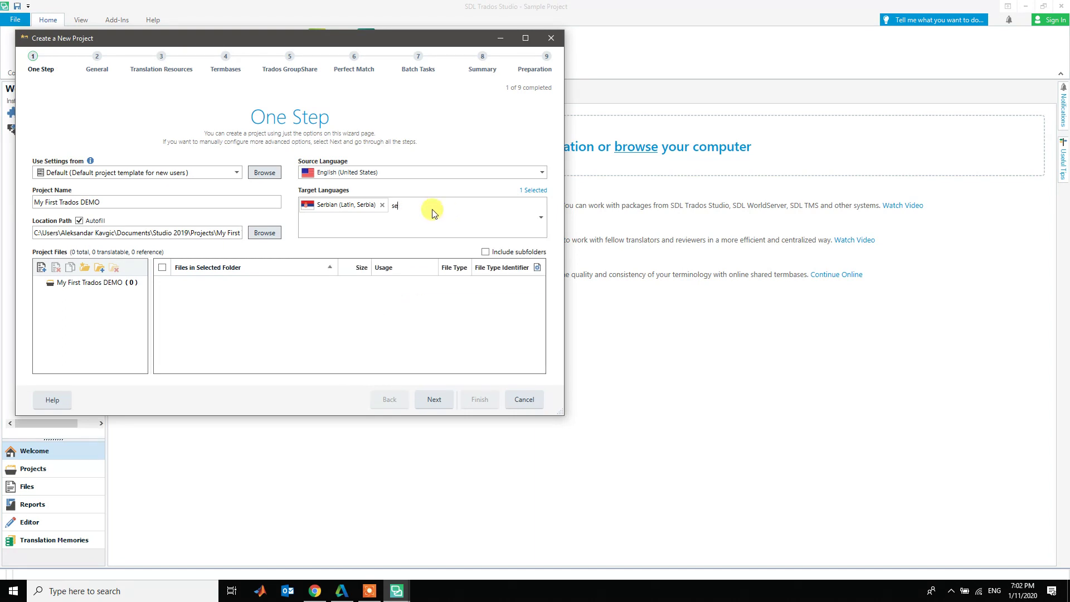
{"action": "key", "text": "BackSpace"}
{"action": "key", "text": "BackSpace"}
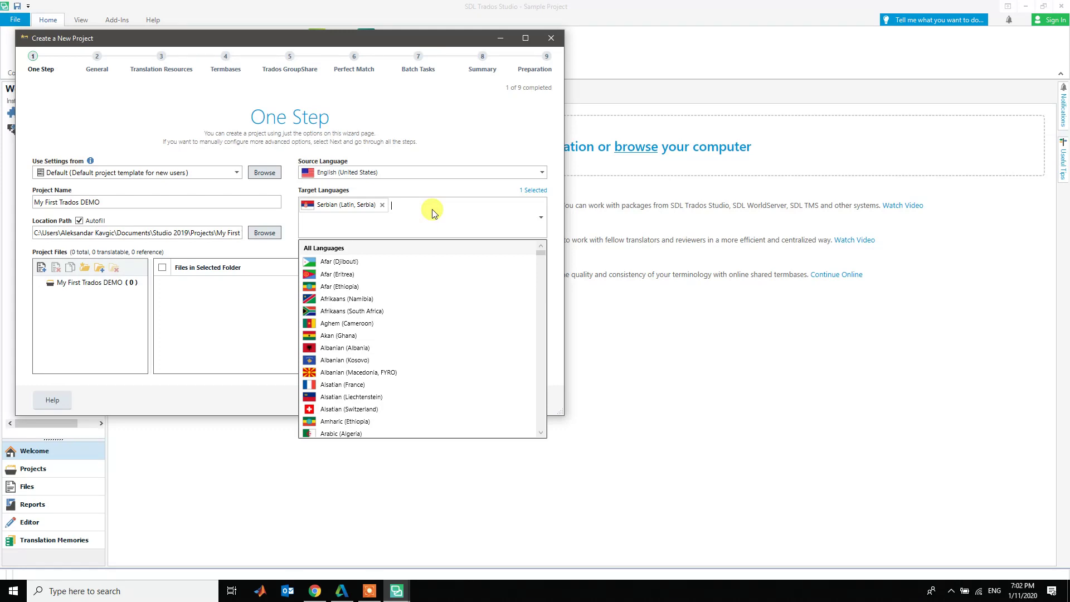
{"action": "left_click", "coordinate": [449, 132]}
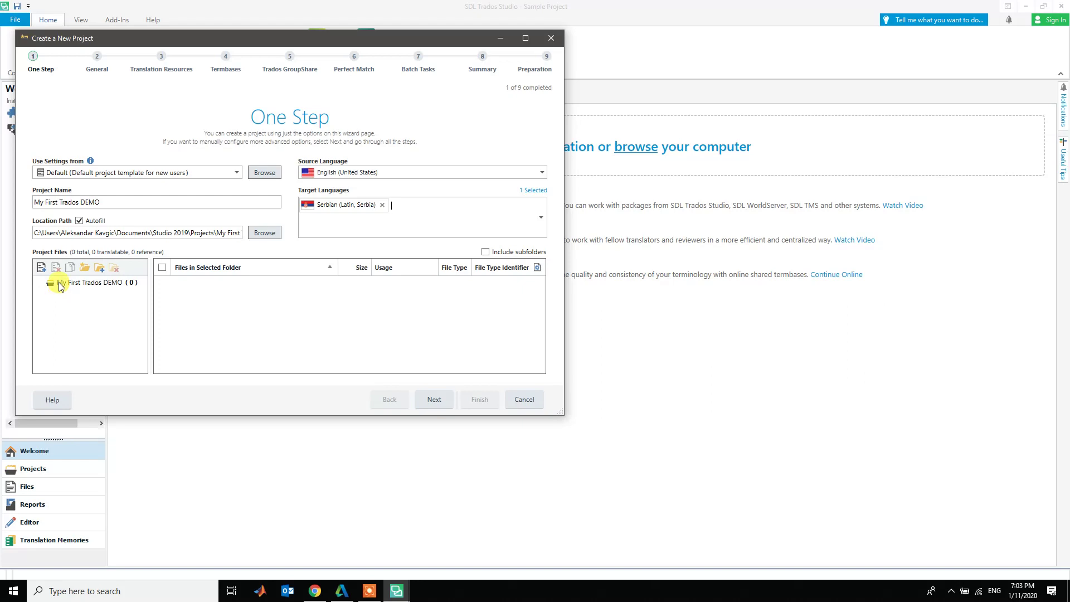
- Open the Desktop's 2020-01-11_Trados DEMO folder in File Explorer beside the wizard
{"action": "left_click", "coordinate": [58, 282]}
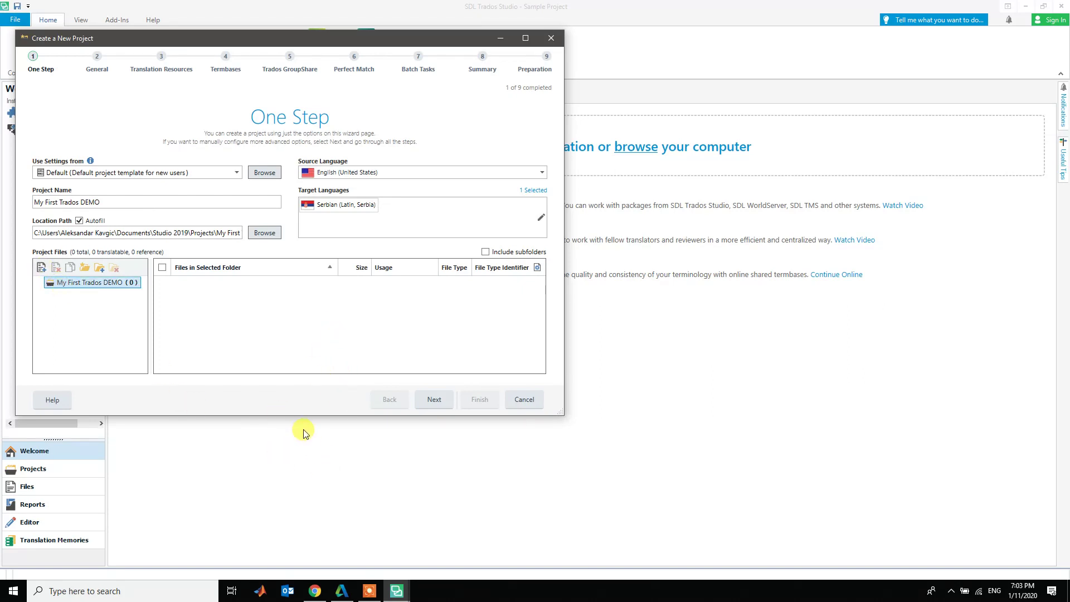
{"action": "key", "text": "super+e"}
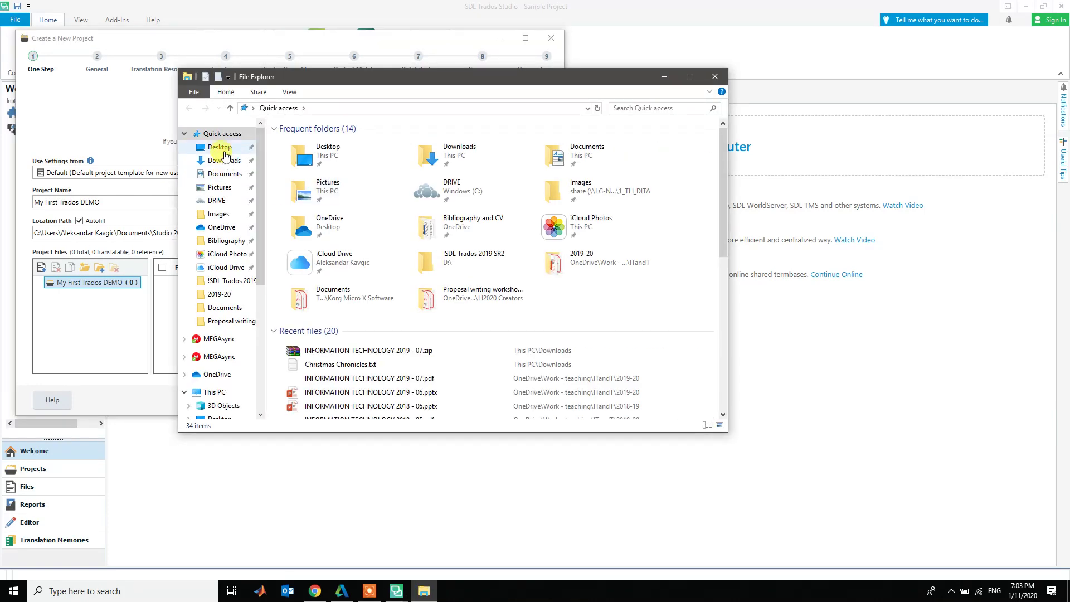
{"action": "left_click", "coordinate": [234, 152]}
{"action": "scroll", "coordinate": [445, 227], "scroll_direction": "down", "scroll_amount": 5}
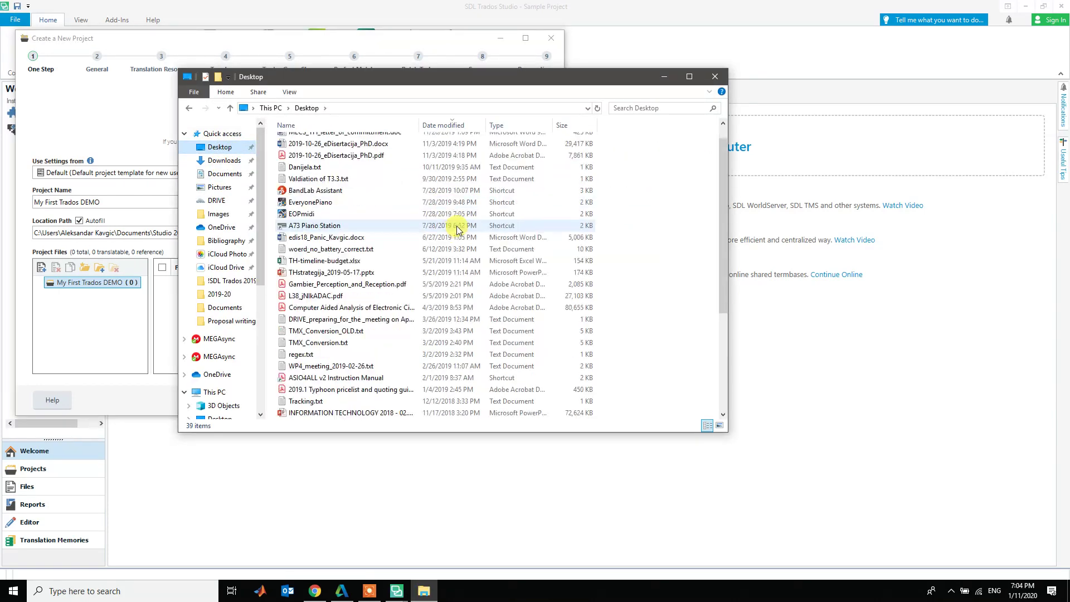
{"action": "double_click", "coordinate": [343, 377]}
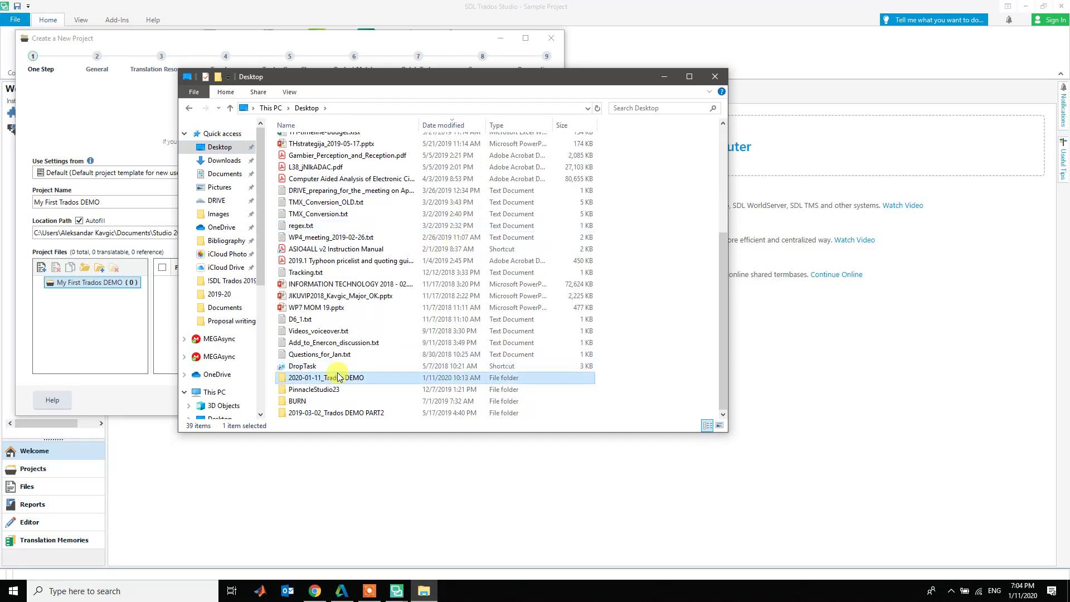
{"action": "left_click_drag", "start_coordinate": [417, 82], "coordinate": [727, 95]}
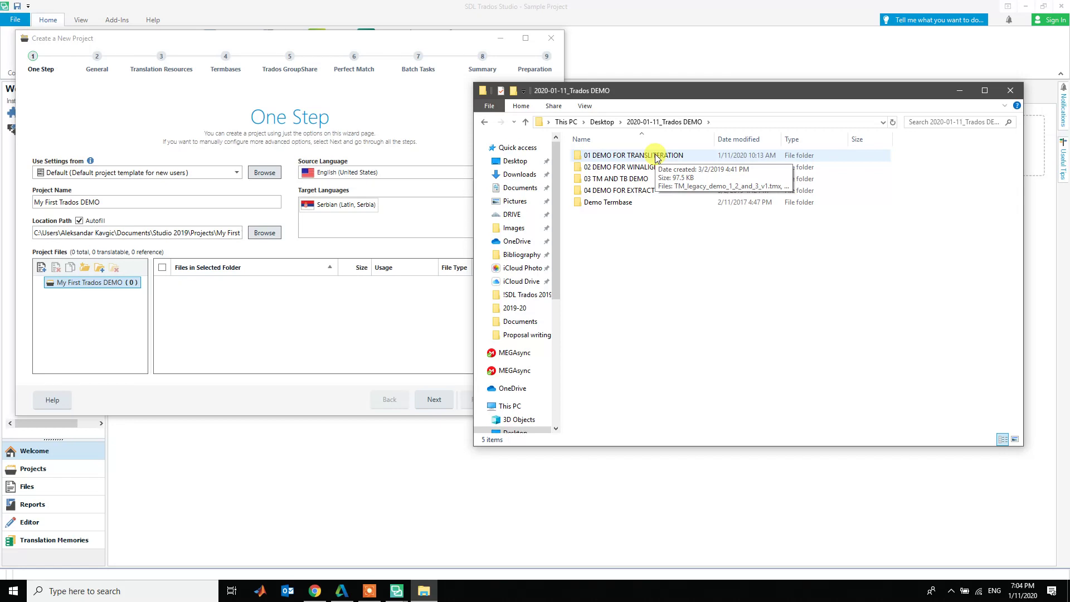
- Drag Trados DEMO file 01.docx from 01 DEMO FOR TRANSLITERATION into the wizard
{"action": "double_click", "coordinate": [654, 154]}
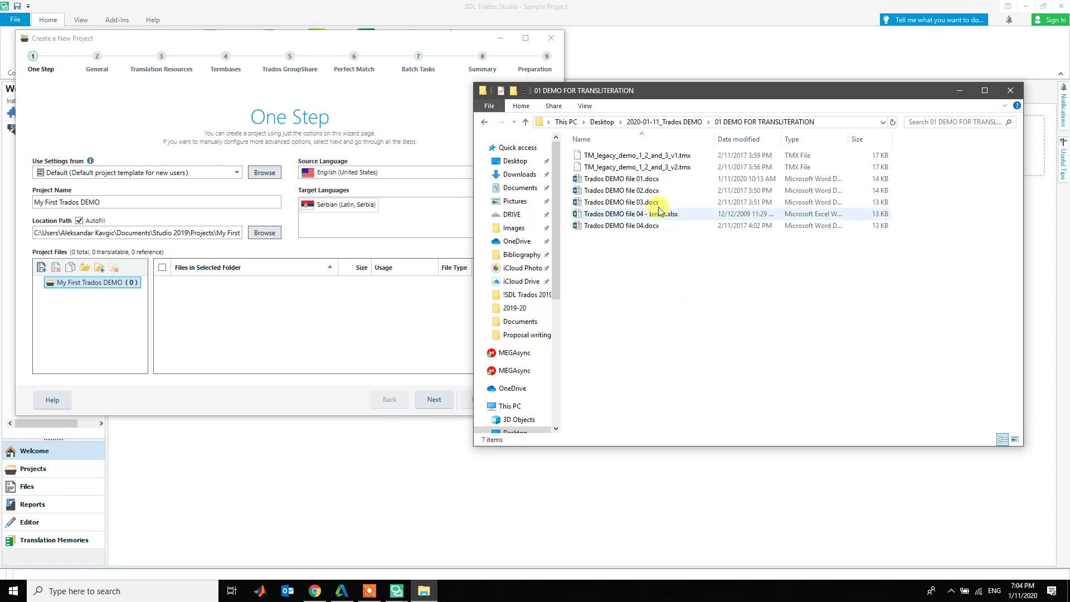
{"action": "left_click", "coordinate": [650, 156]}
{"action": "left_click", "coordinate": [651, 167]}
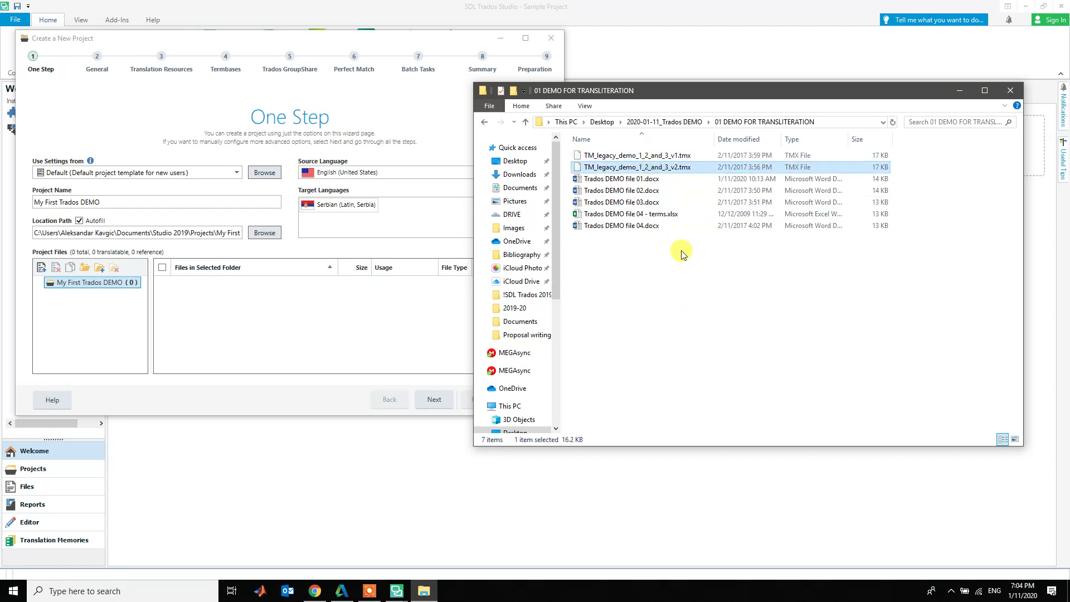
{"action": "left_click", "coordinate": [661, 263]}
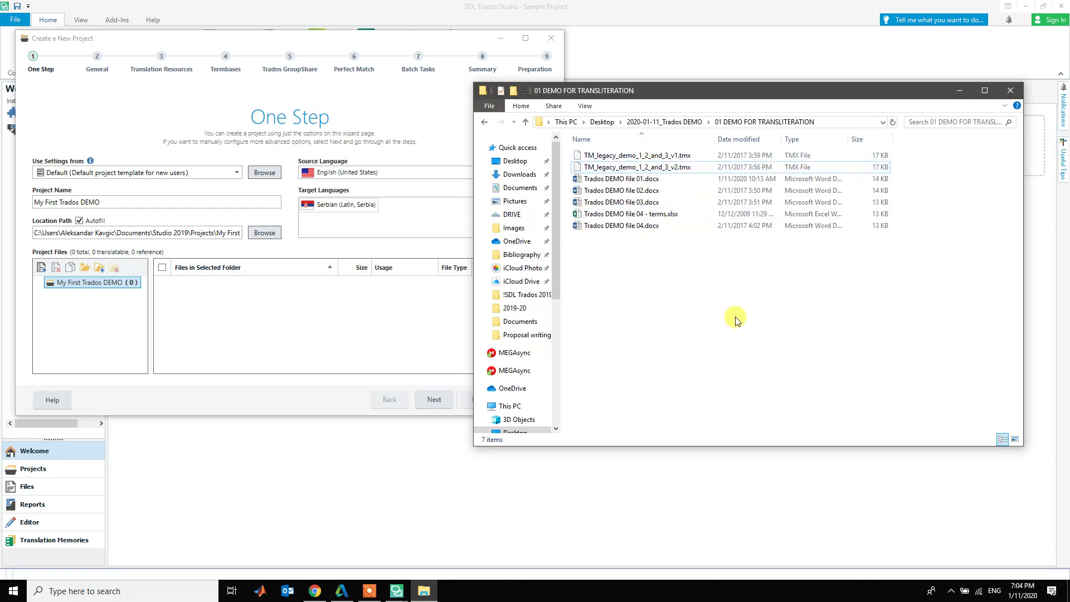
{"action": "left_click", "coordinate": [633, 181]}
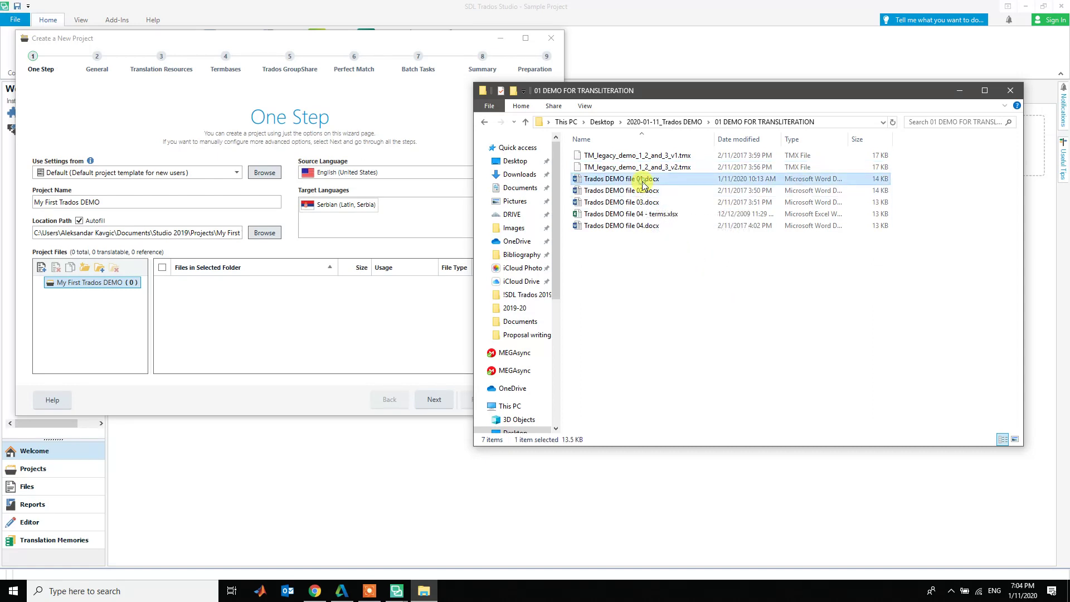
{"action": "left_click_drag", "start_coordinate": [633, 181], "coordinate": [93, 286]}
{"action": "left_click", "coordinate": [54, 285]}
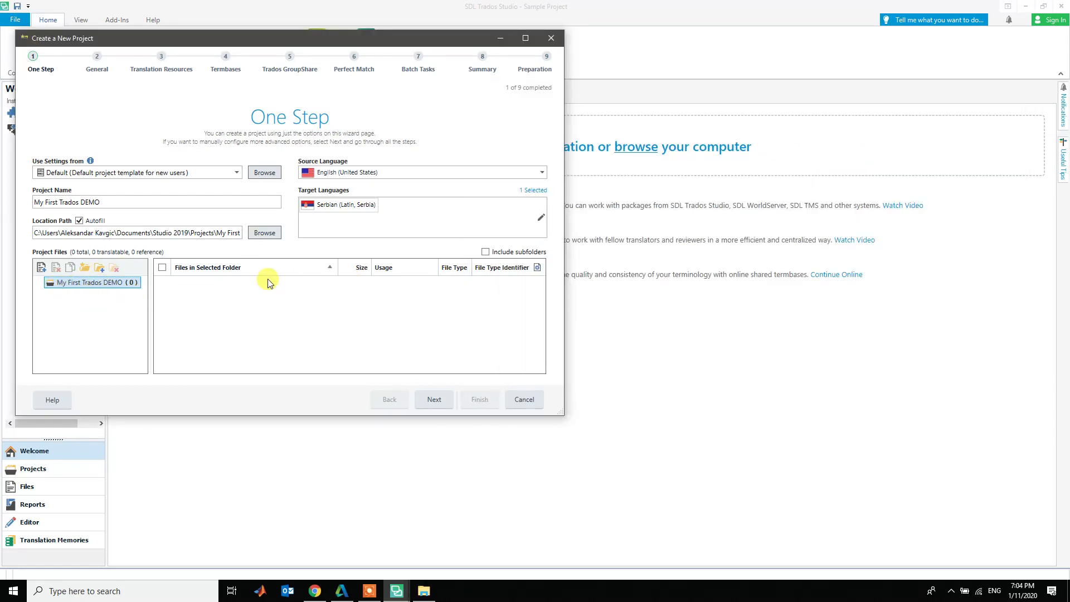
{"action": "key", "text": "alt+Tab"}
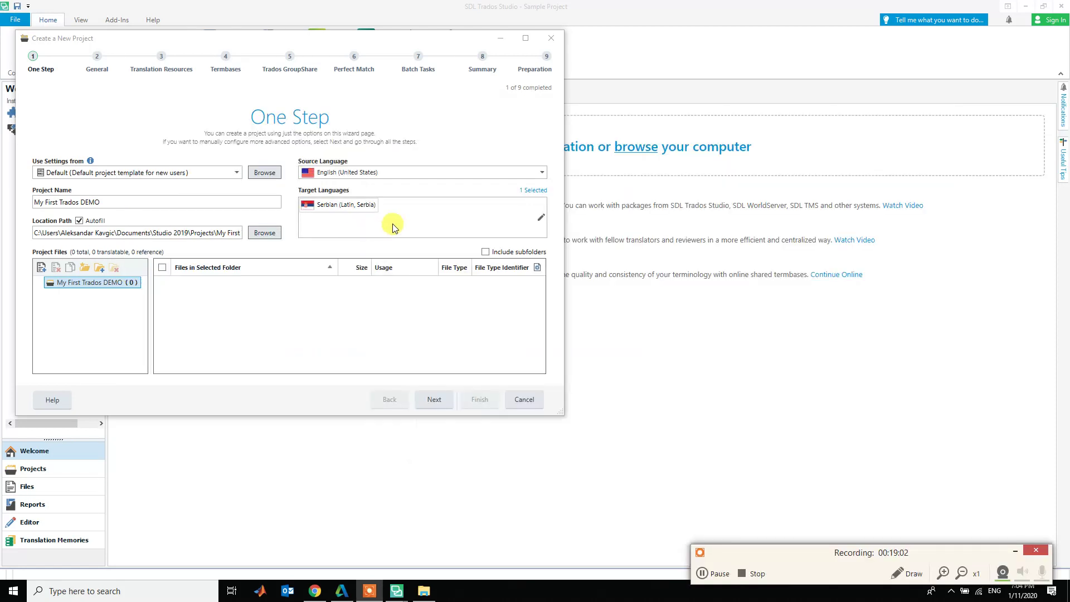
- Try dragging Trados DEMO file 01.docx from the folder into the project files
{"action": "key", "text": "alt+Tab"}
{"action": "key", "text": "alt+Tab"}
{"action": "key", "text": "alt+Tab"}
{"action": "left_click", "coordinate": [610, 179]}
{"action": "left_click_drag", "start_coordinate": [611, 181], "coordinate": [98, 300]}
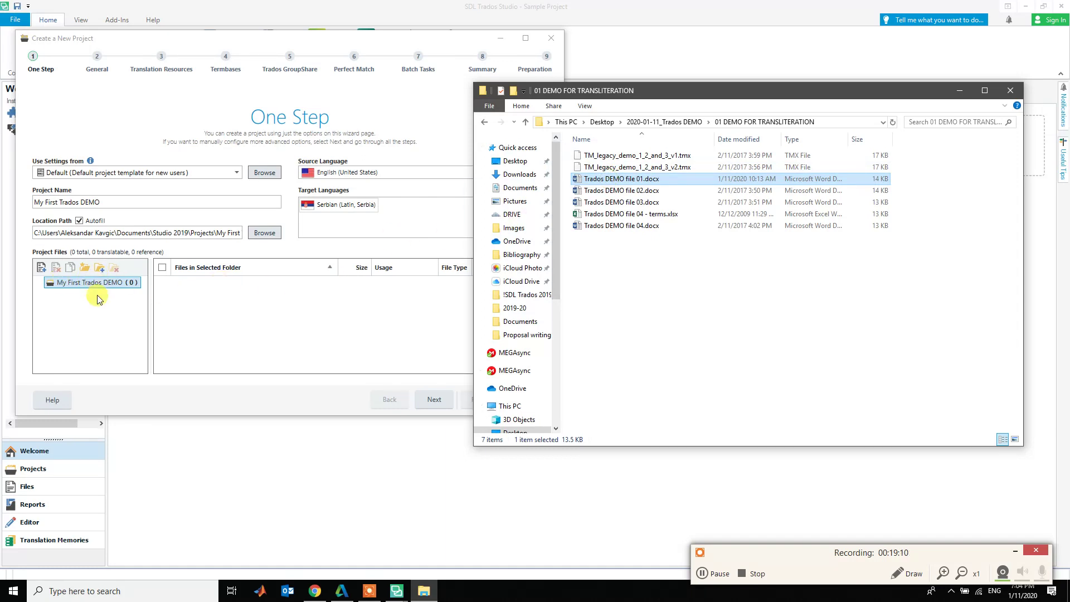
- Add Trados DEMO file 01.docx from Desktop > 2020-01-11_Trados DEMO > 01 DEMO FOR TRANSLITERATION
{"action": "left_click", "coordinate": [42, 268]}
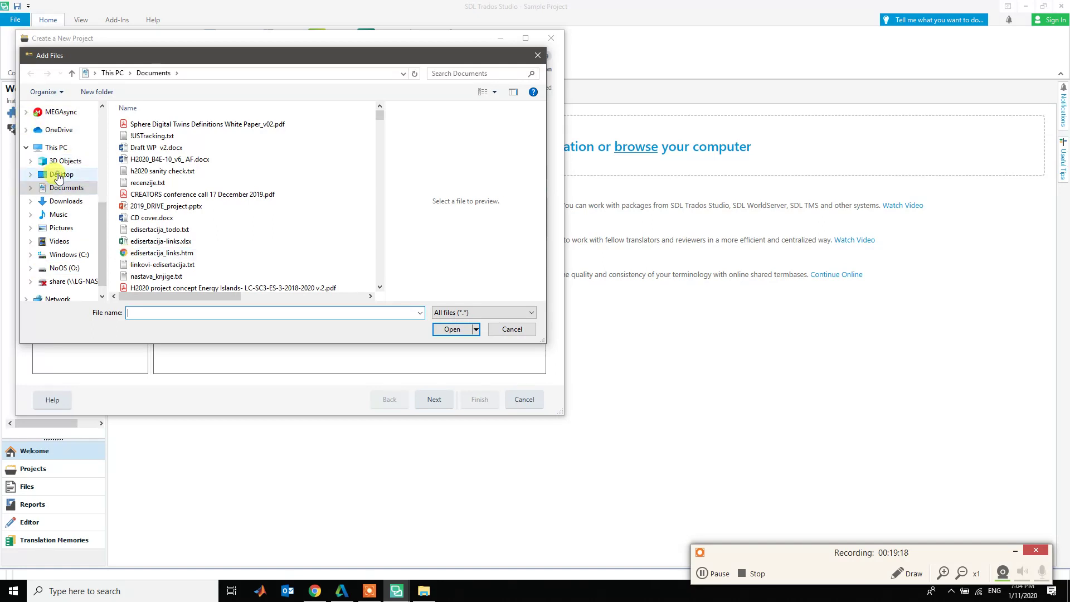
{"action": "left_click", "coordinate": [56, 175]}
{"action": "left_click", "coordinate": [196, 160]}
{"action": "scroll", "coordinate": [196, 161], "scroll_direction": "down", "scroll_amount": 10}
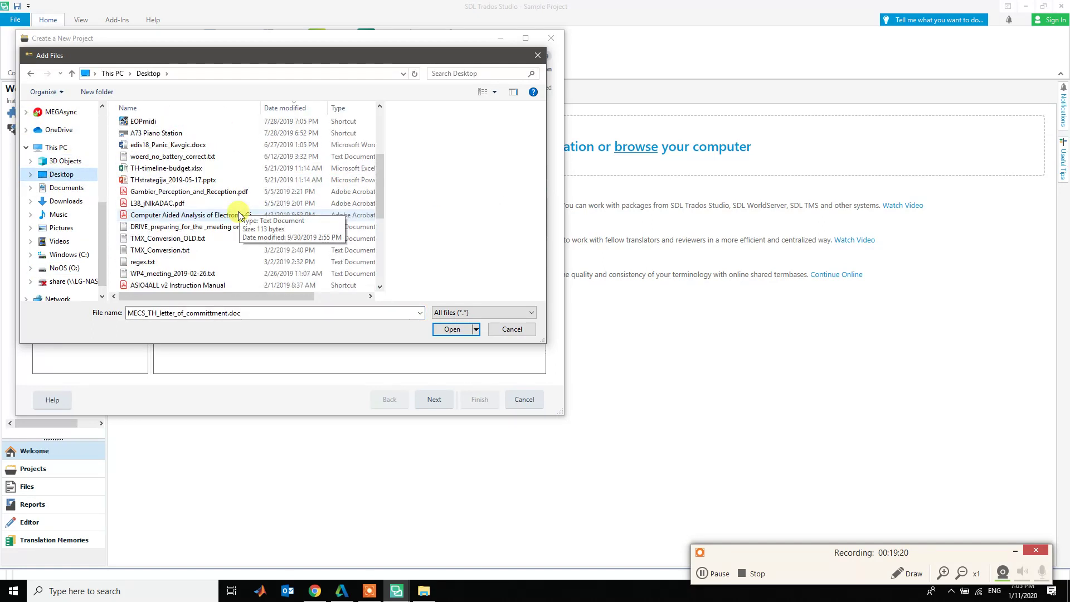
{"action": "double_click", "coordinate": [188, 247]}
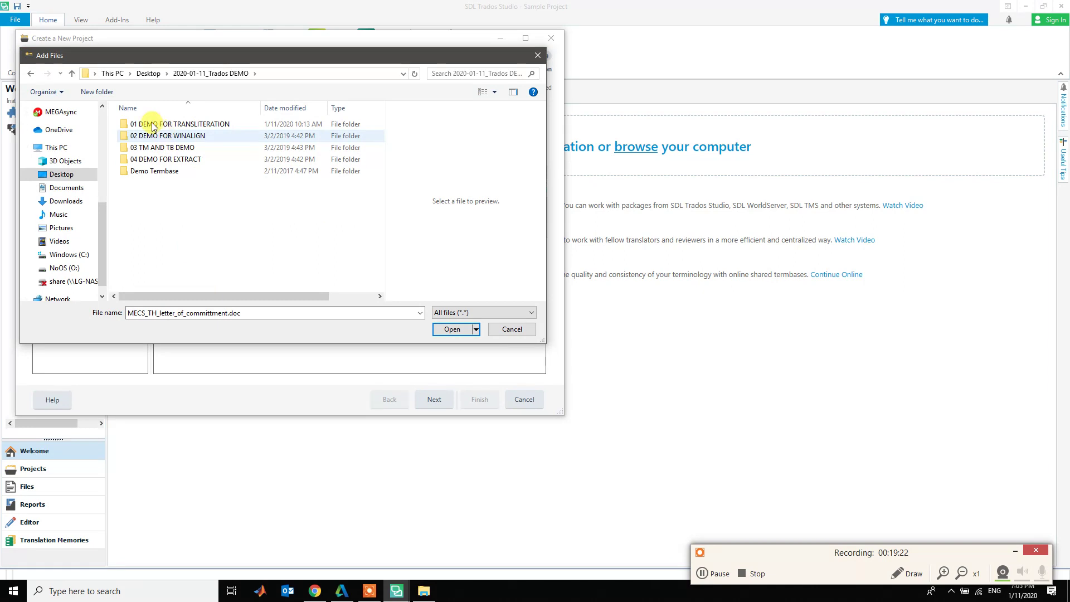
{"action": "double_click", "coordinate": [153, 124]}
{"action": "left_click", "coordinate": [155, 148]}
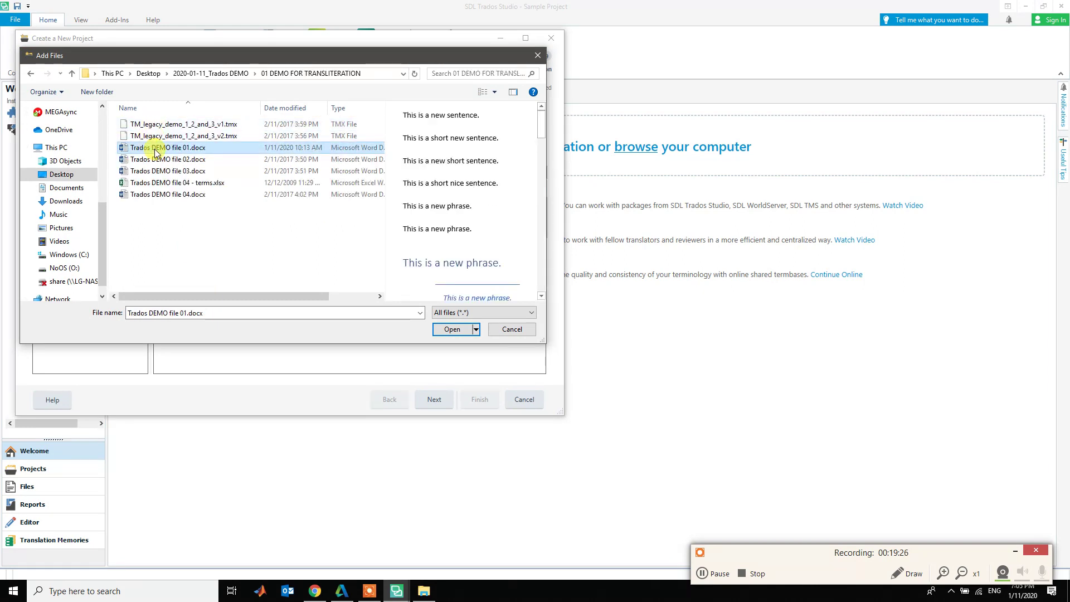
{"action": "left_click", "coordinate": [443, 329]}
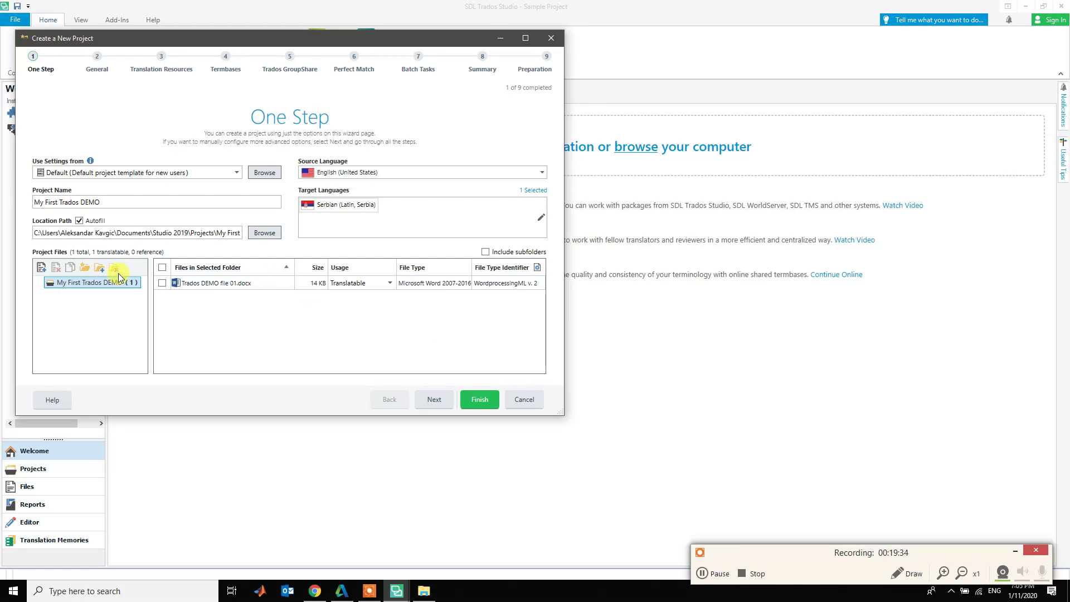
- Add Trados DEMO file 04 - terms.xlsx from the same folder
{"action": "left_click", "coordinate": [42, 270]}
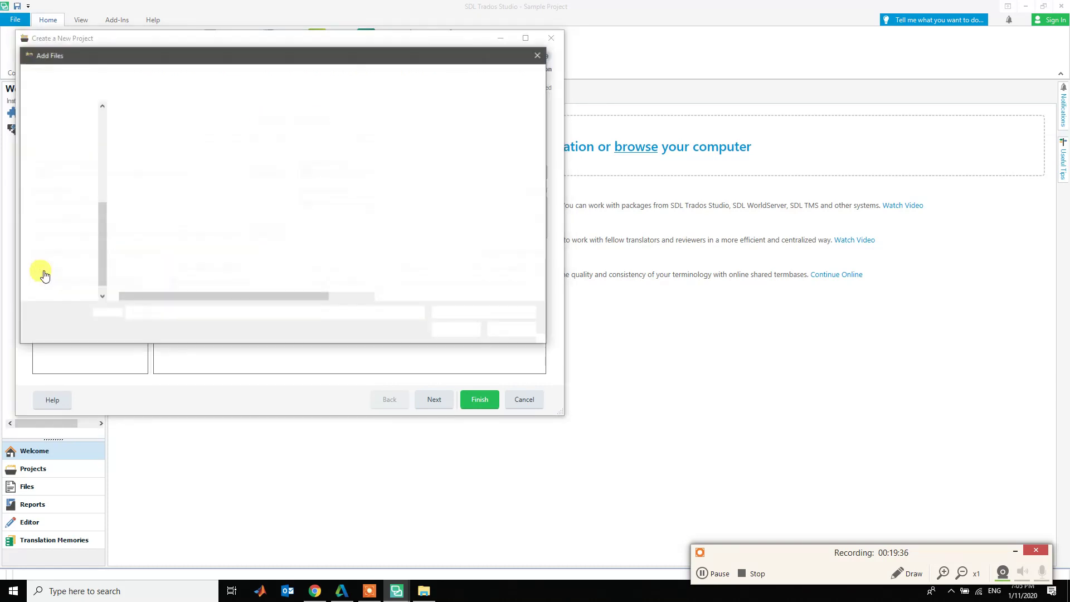
{"action": "left_click", "coordinate": [162, 183]}
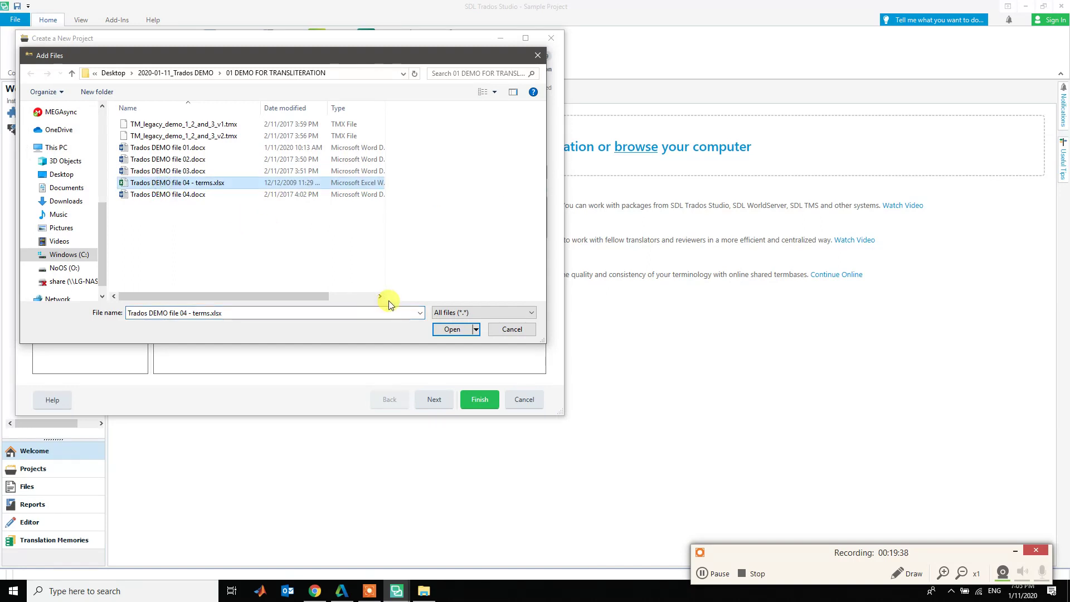
{"action": "left_click", "coordinate": [449, 329]}
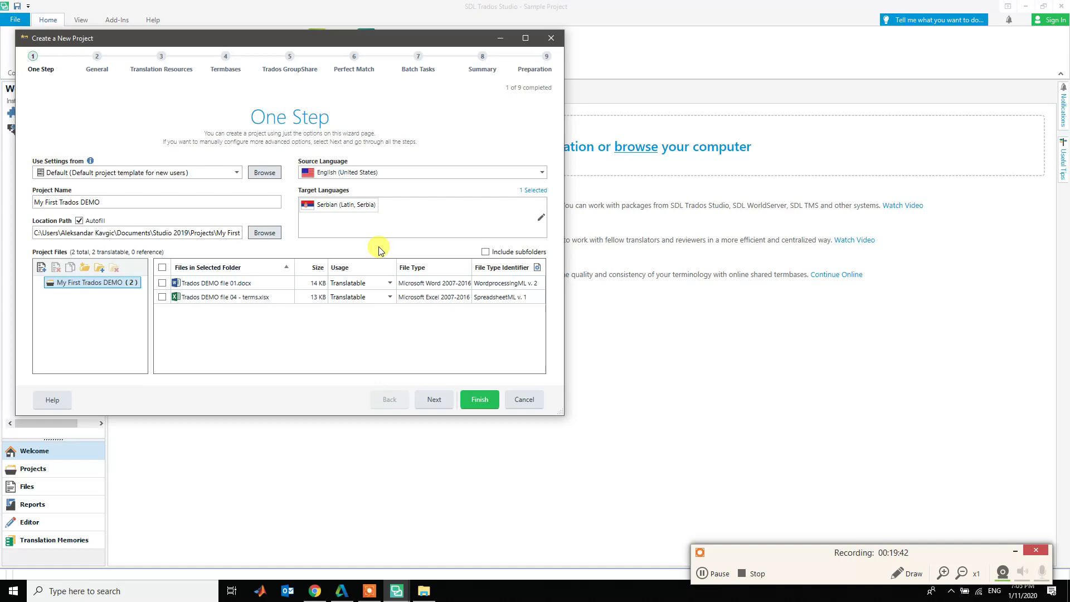
- Set Trados DEMO file 04 - terms.xlsx usage to Reference, leaving file 01.docx translatable
{"action": "left_click", "coordinate": [390, 283]}
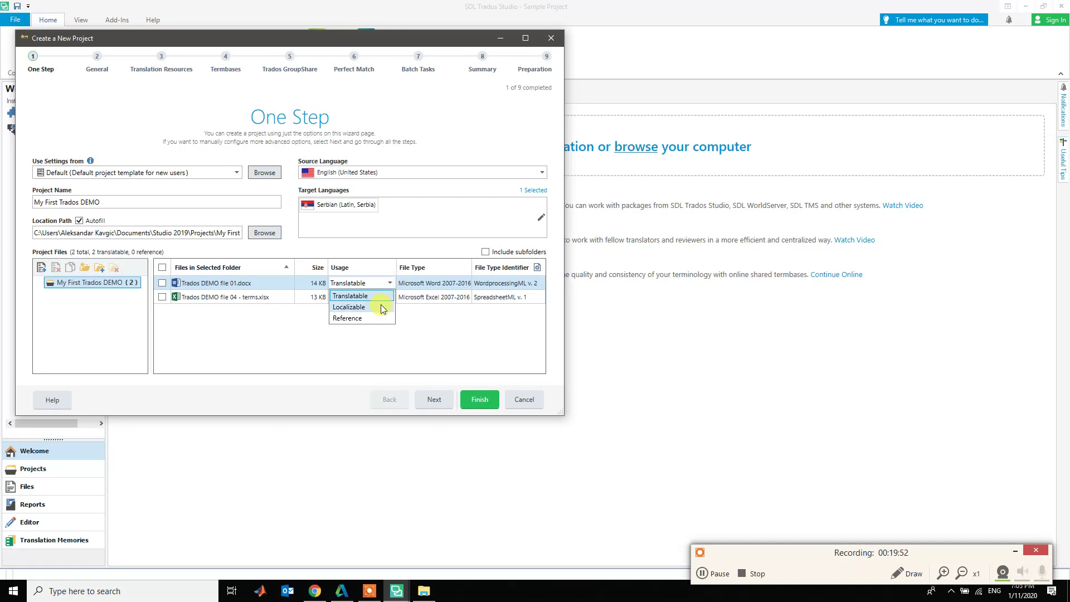
{"action": "left_click", "coordinate": [365, 337]}
{"action": "left_click", "coordinate": [226, 298]}
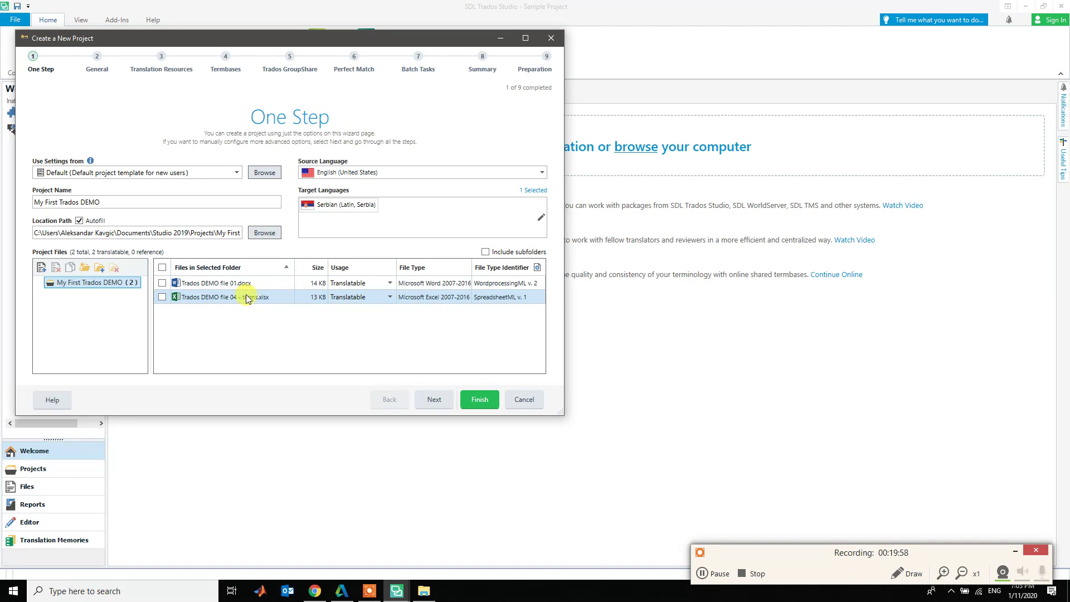
{"action": "left_click", "coordinate": [388, 298]}
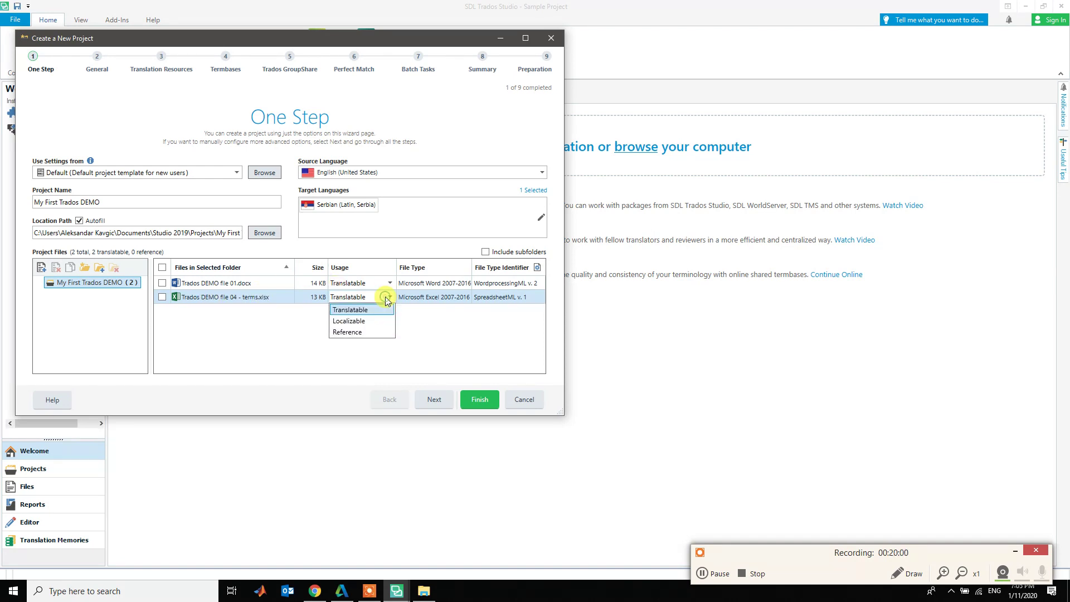
{"action": "left_click", "coordinate": [368, 332]}
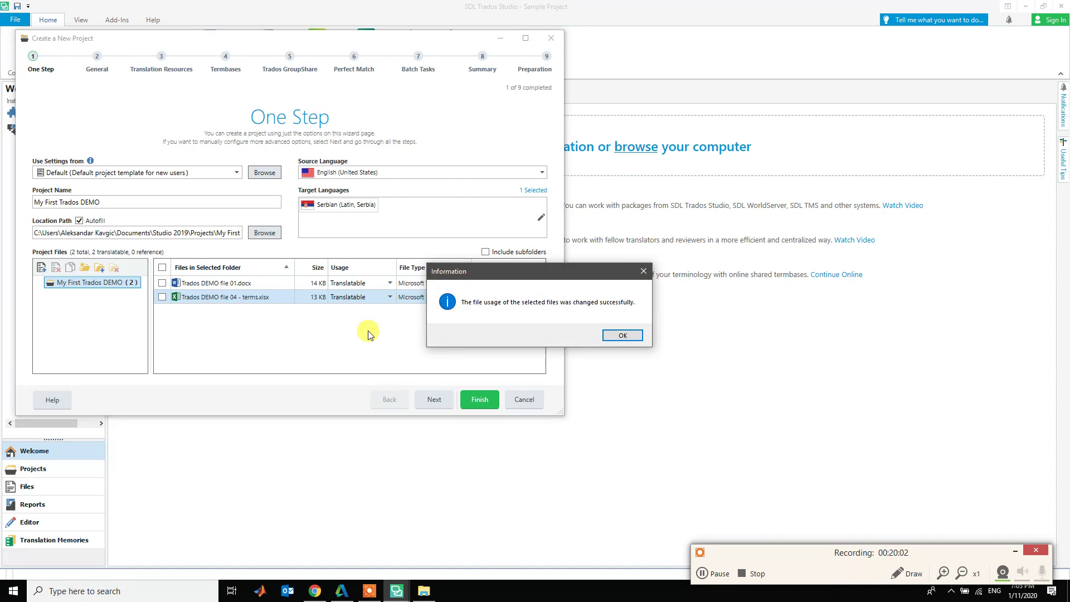
{"action": "left_click", "coordinate": [623, 336]}
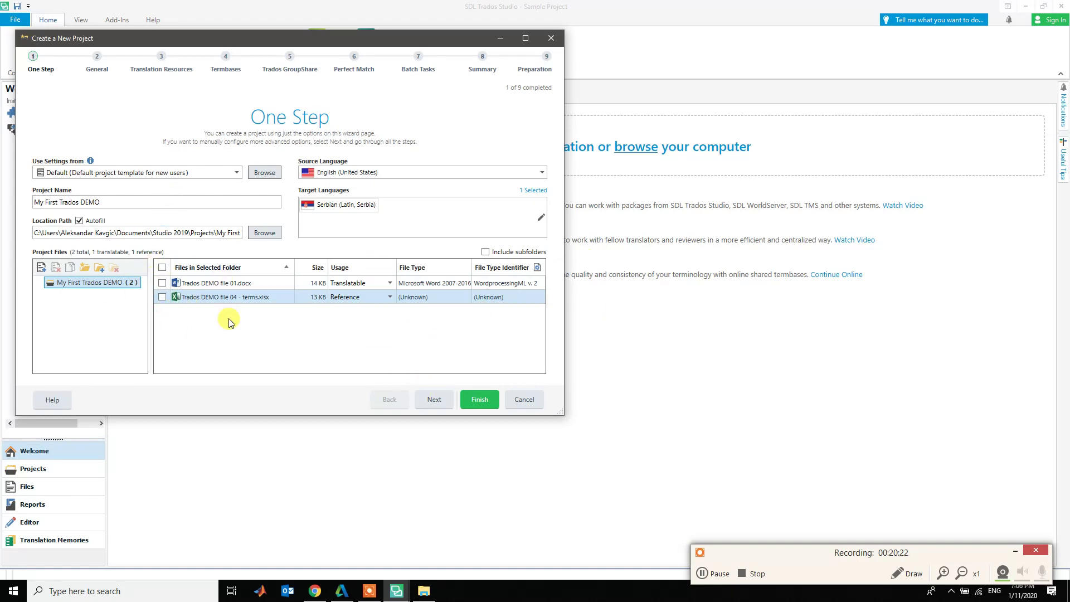
{"action": "left_click", "coordinate": [209, 286]}
{"action": "left_click", "coordinate": [262, 296]}
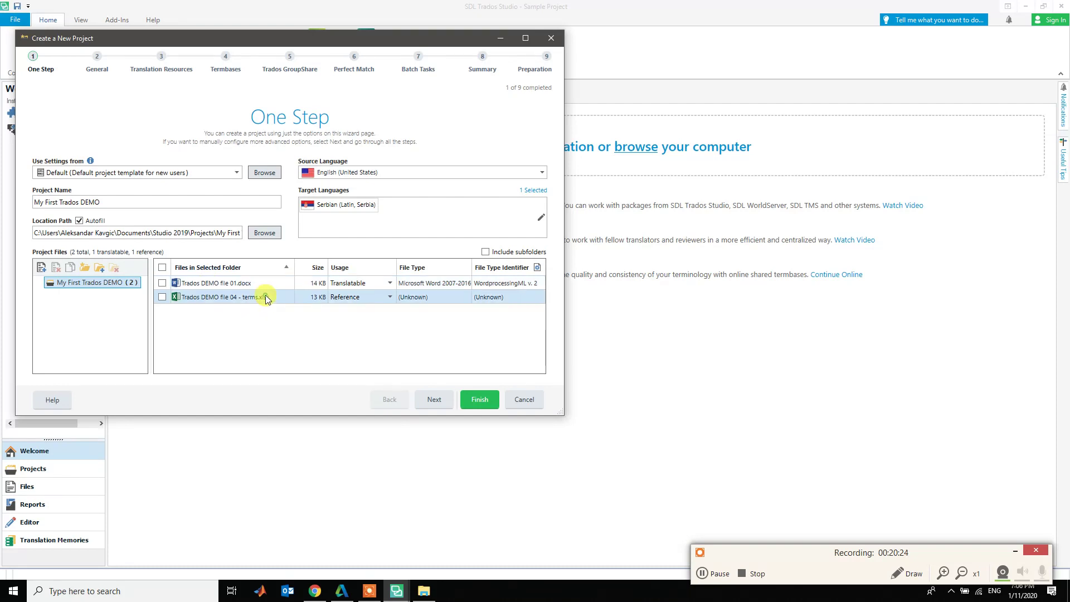
- Advance the wizard to the General page and open the Customers management list
{"action": "left_click", "coordinate": [438, 406]}
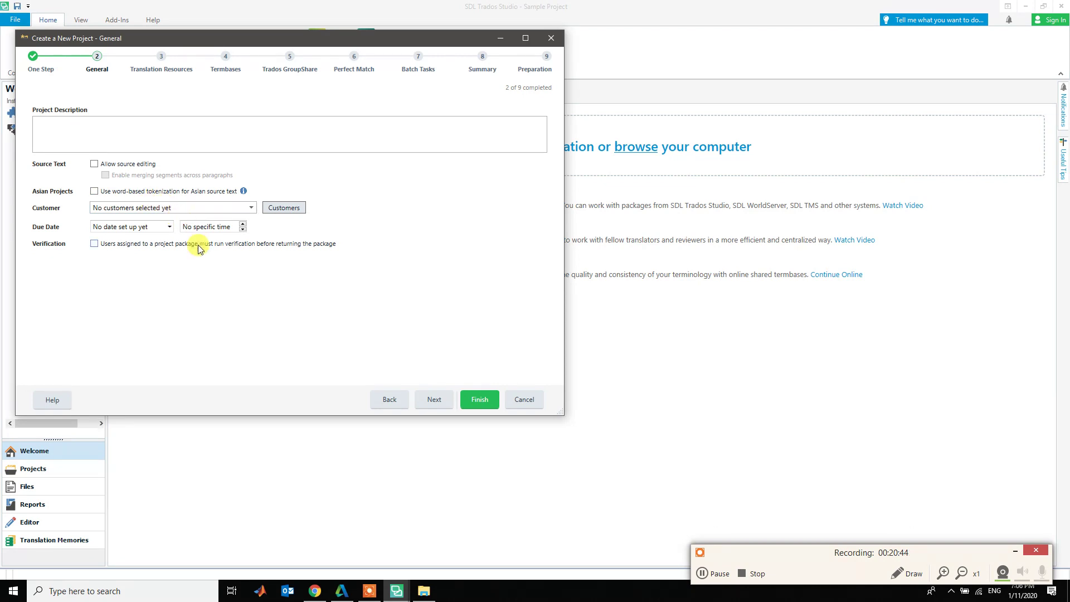
{"action": "left_click", "coordinate": [174, 208]}
{"action": "left_click", "coordinate": [175, 207]}
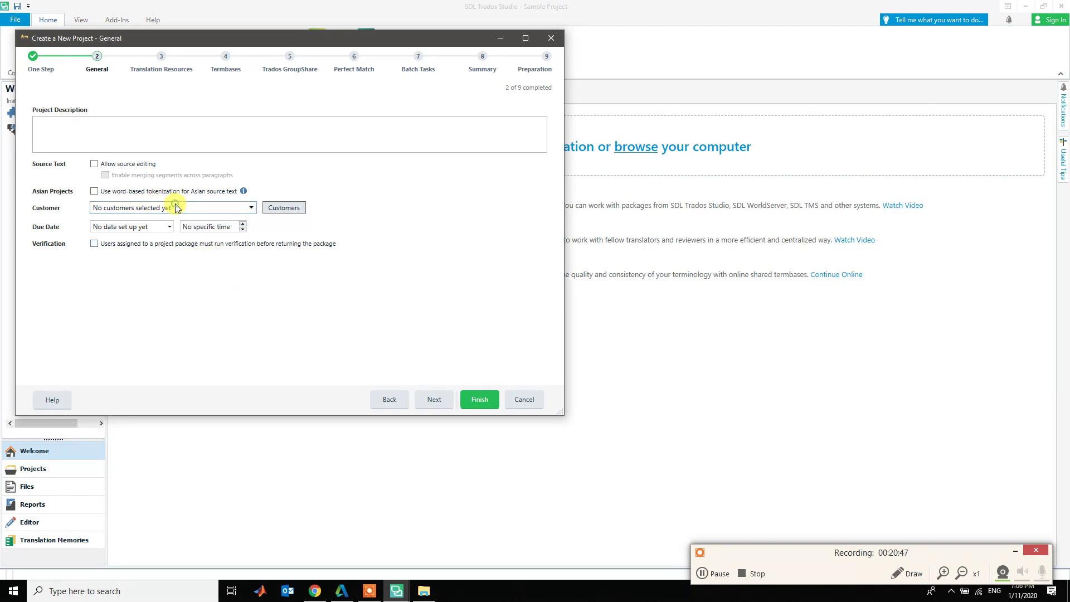
{"action": "left_click", "coordinate": [283, 208]}
- Add a customer with the customer's full name and e-mail address, then close the Customers list
{"action": "left_click", "coordinate": [647, 263]}
{"action": "key", "text": "Tab"}
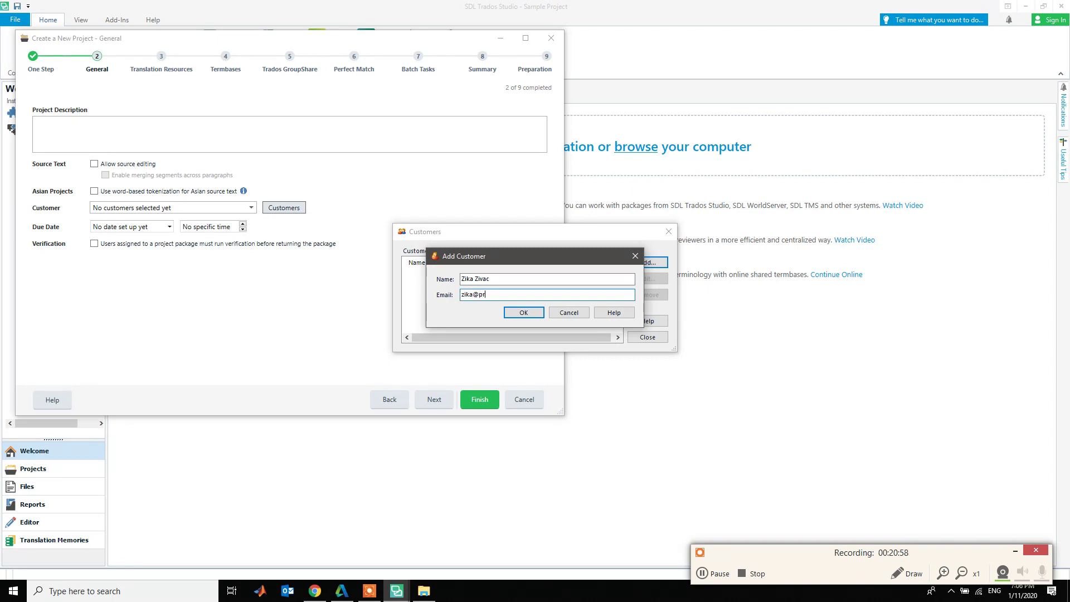
{"action": "left_click", "coordinate": [521, 313]}
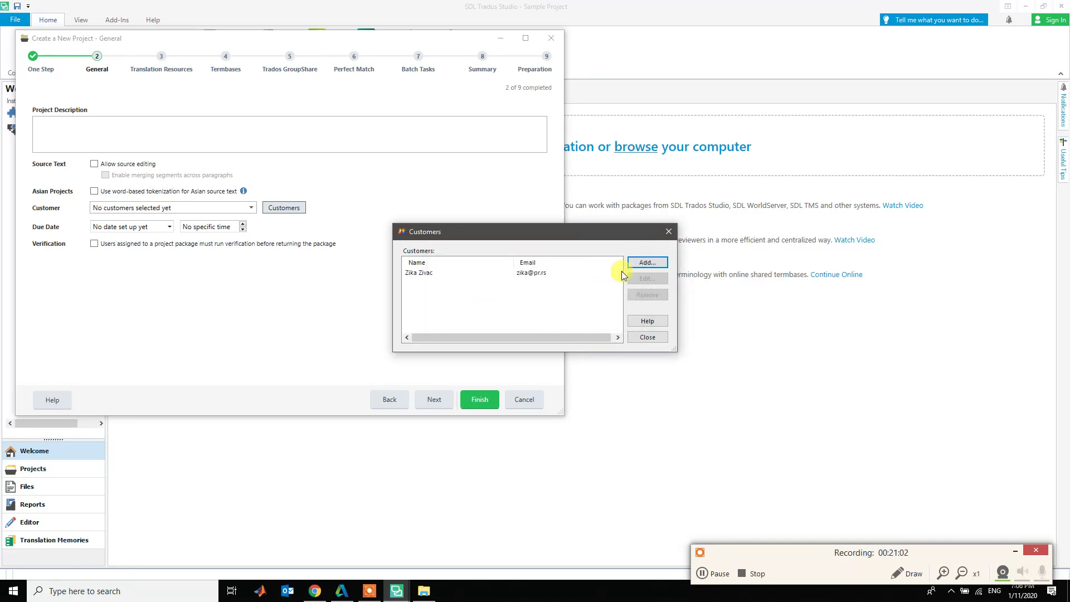
{"action": "left_click", "coordinate": [440, 274]}
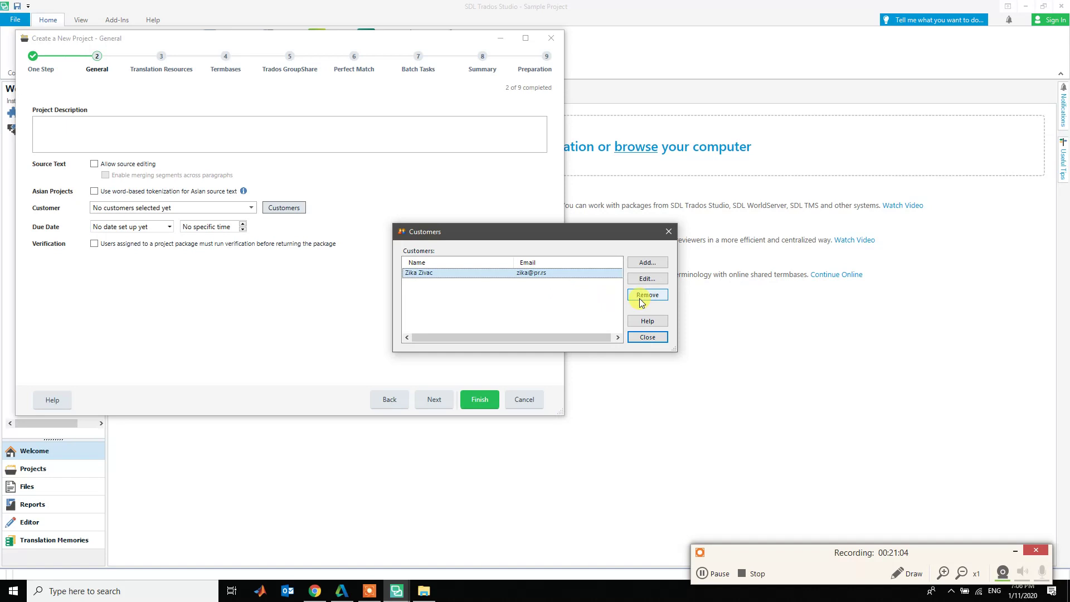
{"action": "left_click", "coordinate": [648, 338]}
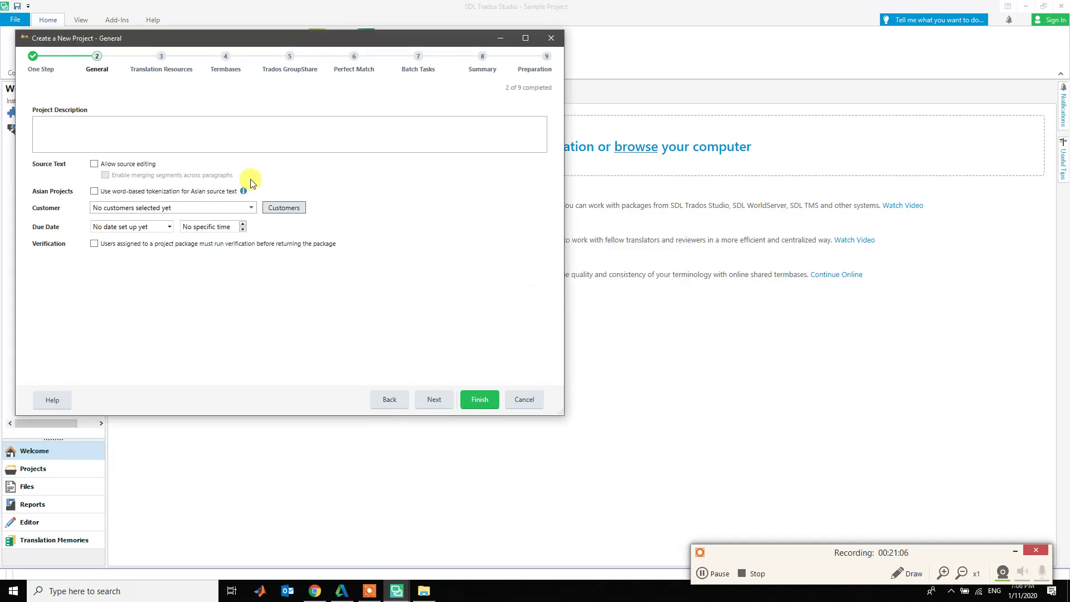
- Choose the newly added customer and pick January 18 as the due date (01/18/2020, 06:00 PM)
{"action": "left_click", "coordinate": [252, 209]}
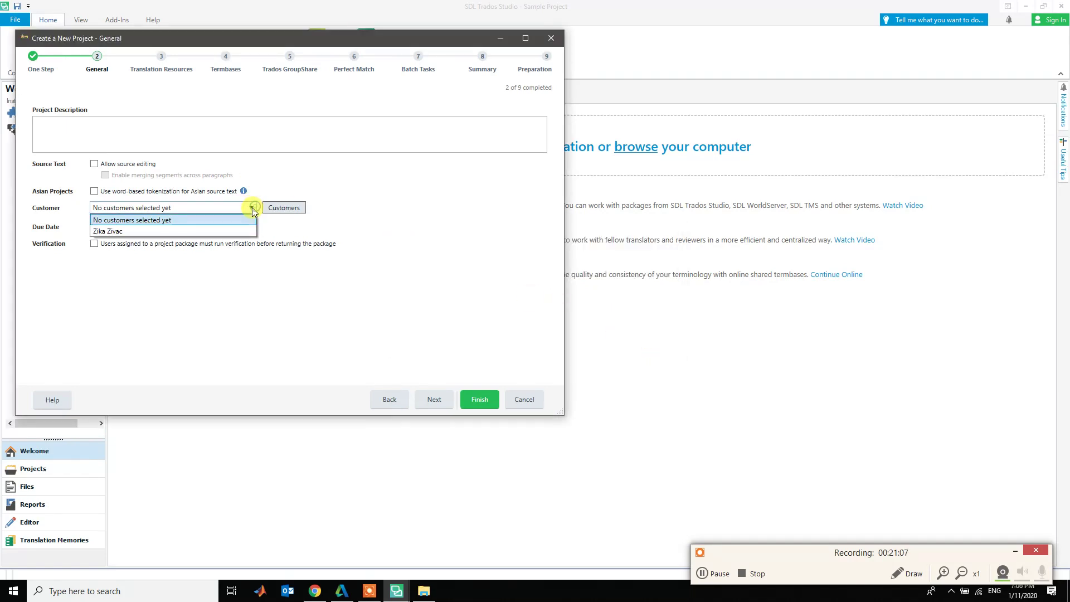
{"action": "left_click", "coordinate": [223, 226]}
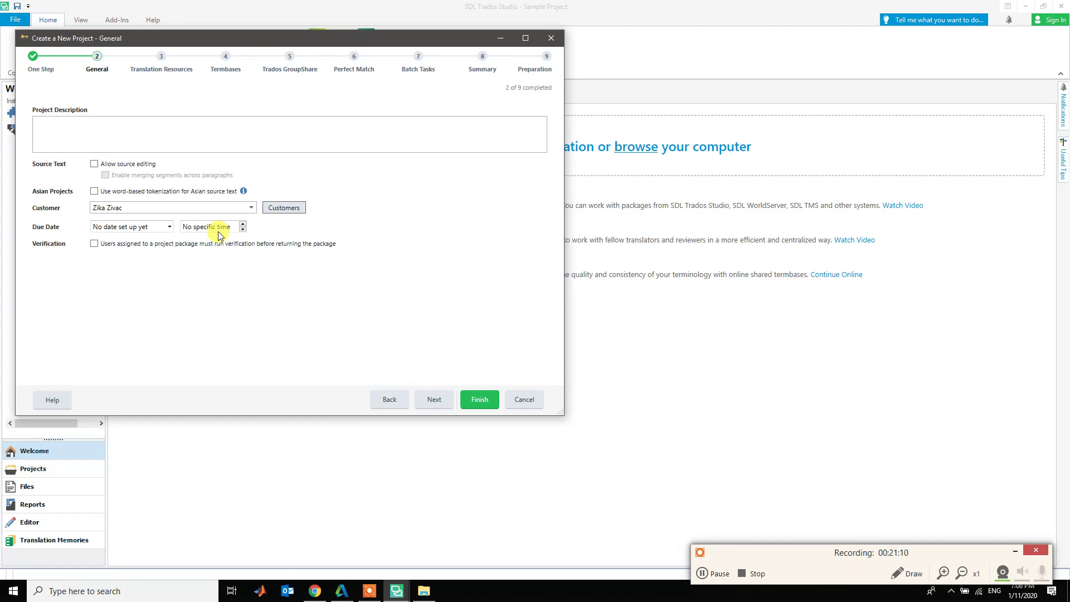
{"action": "left_click", "coordinate": [170, 227]}
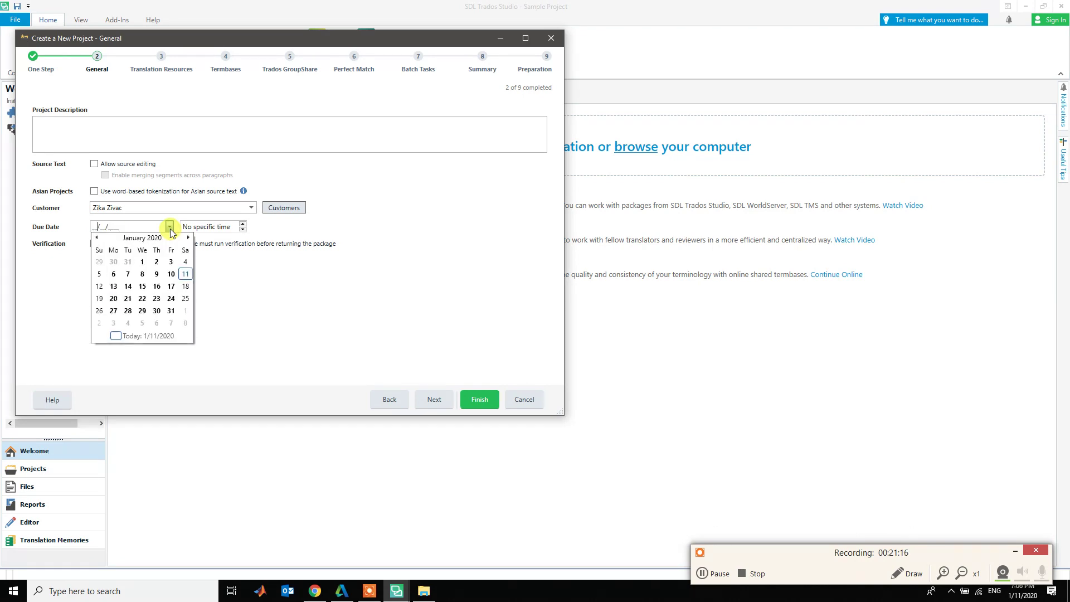
{"action": "left_click", "coordinate": [185, 289]}
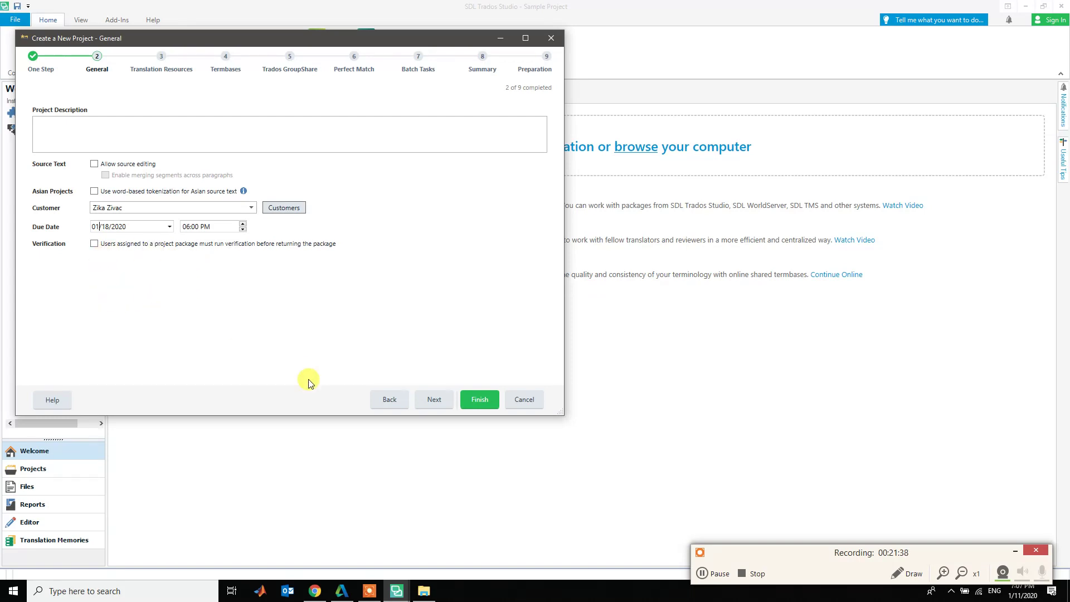
- Go to the Translation Resources page and bring up the demo files folder in File Explorer
{"action": "left_click", "coordinate": [435, 406]}
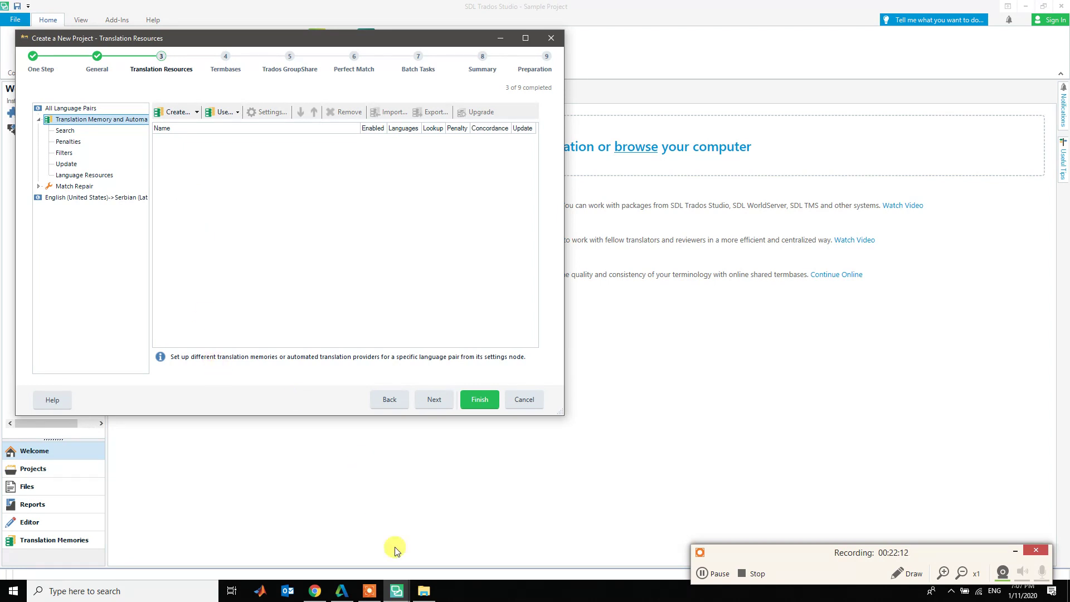
{"action": "left_click", "coordinate": [424, 589]}
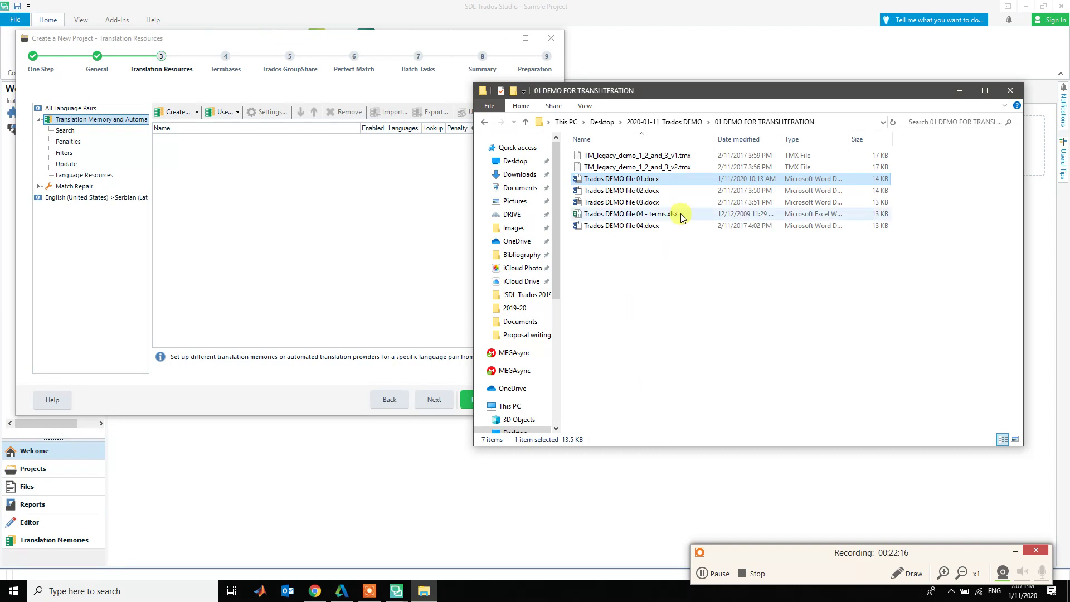
- Open TM_legacy_demo_1_2_and_3_v1.tmx with Edit with Notepad++ from the demo folder
{"action": "left_click", "coordinate": [665, 157]}
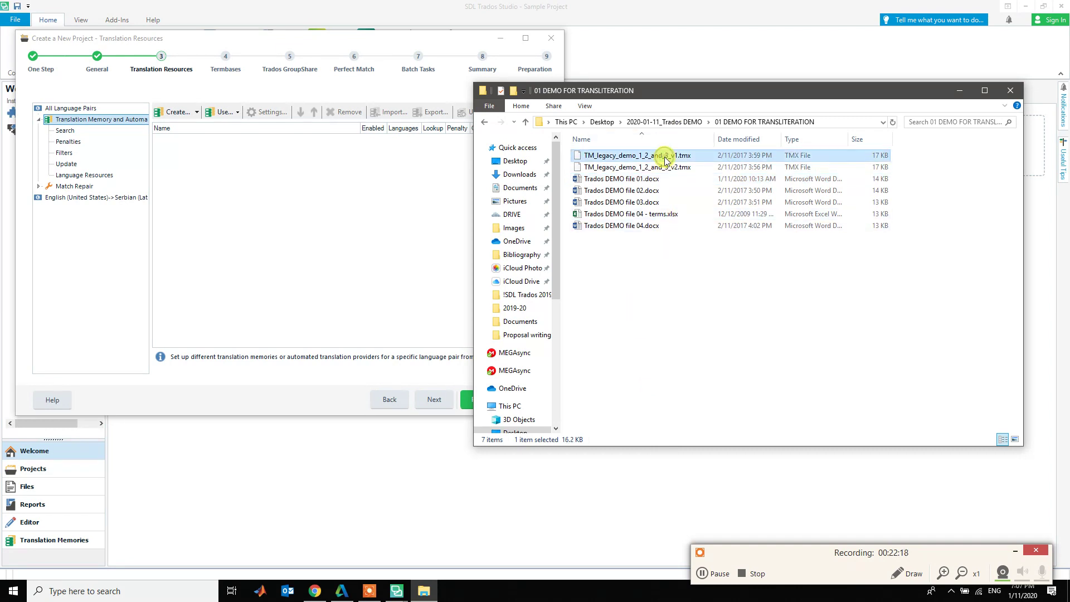
{"action": "left_click", "coordinate": [665, 166]}
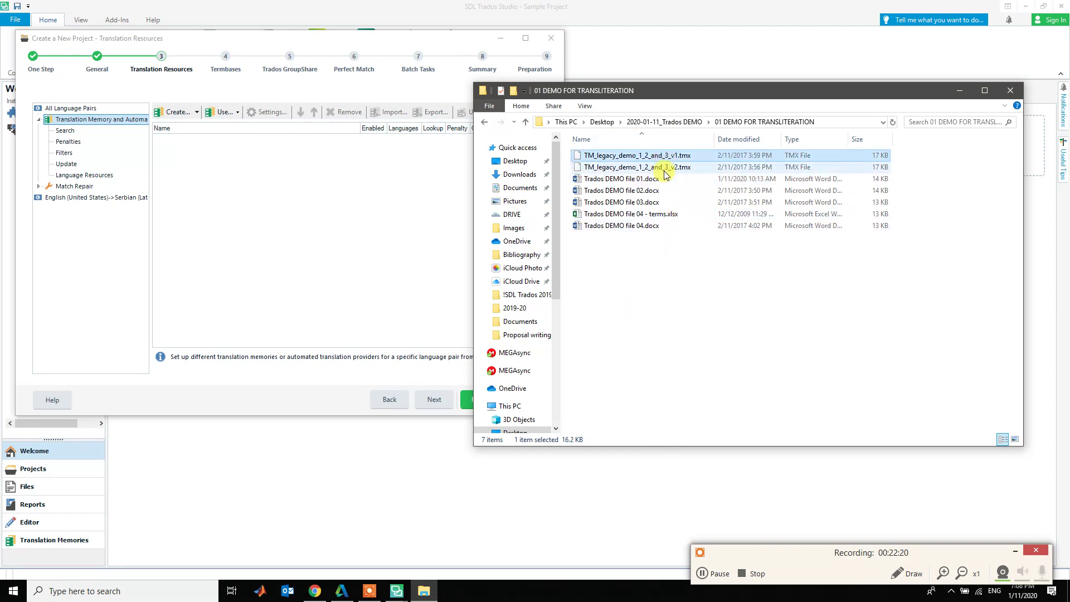
{"action": "left_click", "coordinate": [664, 158]}
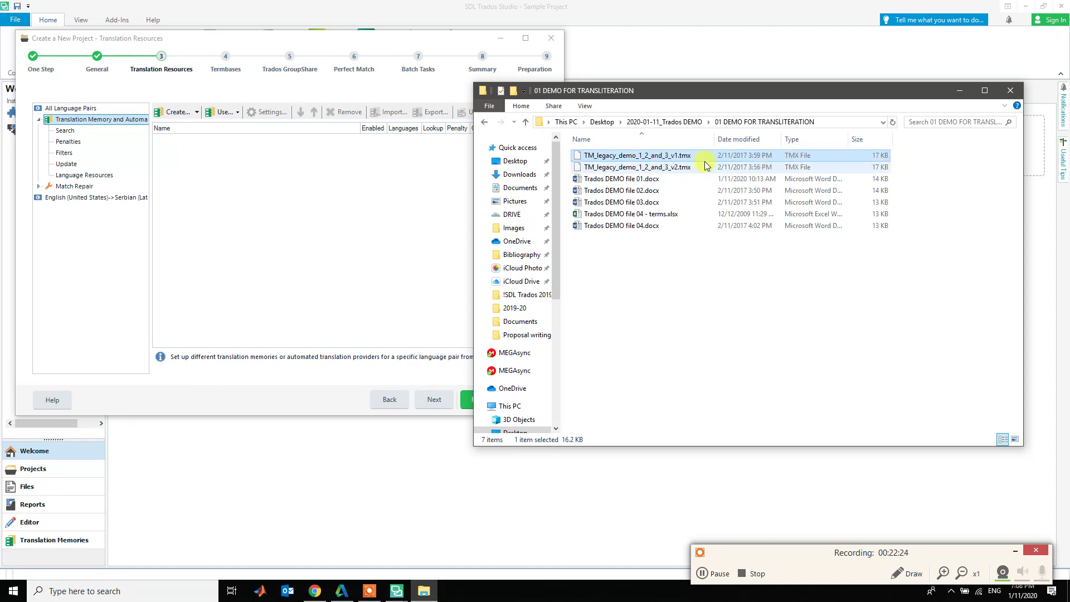
{"action": "left_click", "coordinate": [647, 169]}
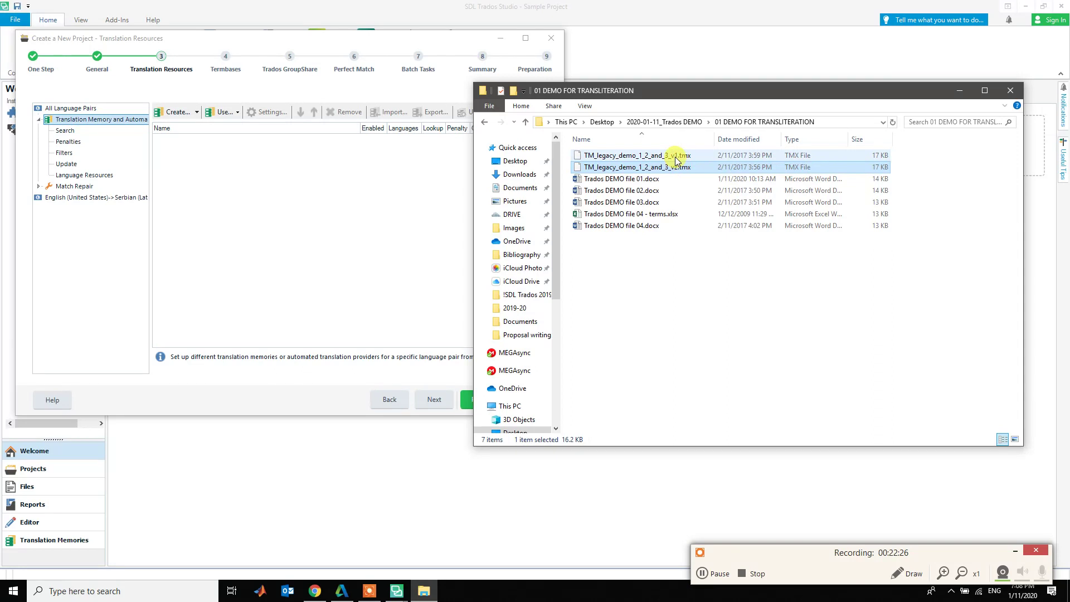
{"action": "left_click", "coordinate": [675, 158]}
{"action": "left_click", "coordinate": [675, 169]}
{"action": "left_click", "coordinate": [675, 160]}
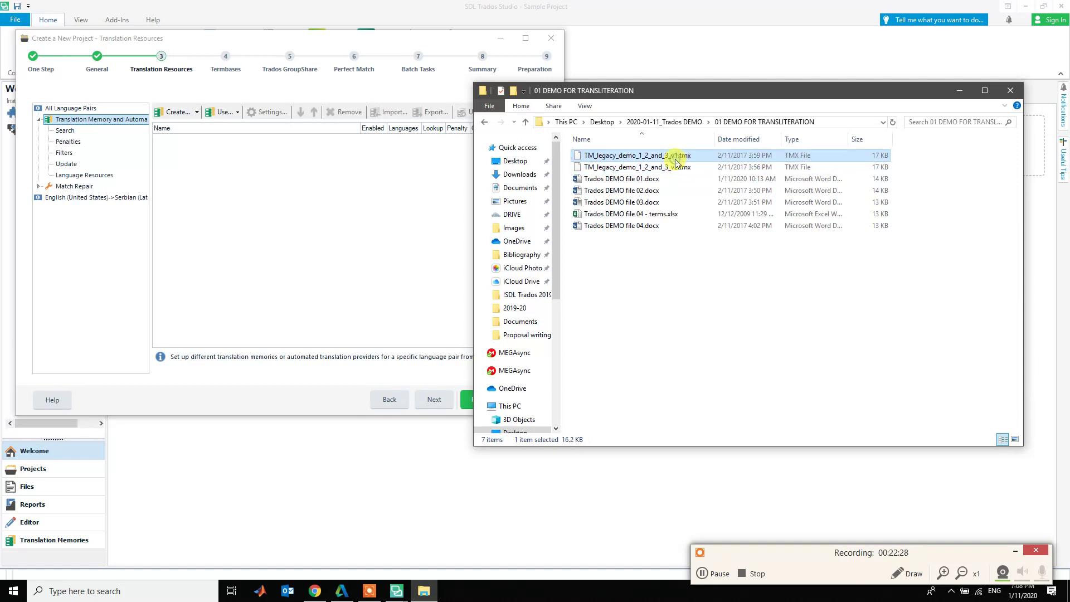
{"action": "right_click", "coordinate": [676, 160]}
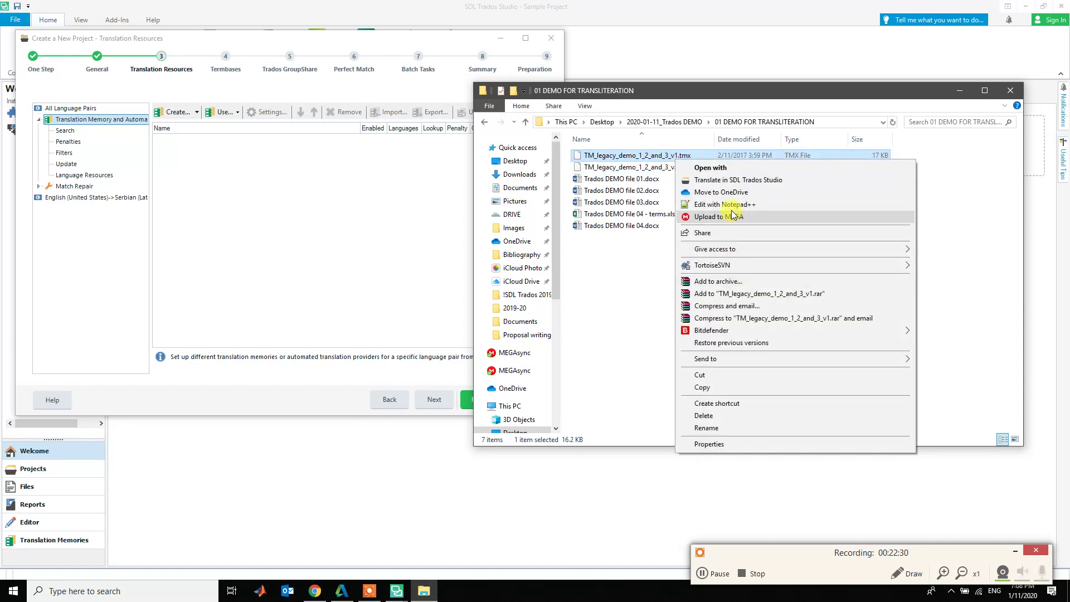
{"action": "left_click", "coordinate": [730, 205]}
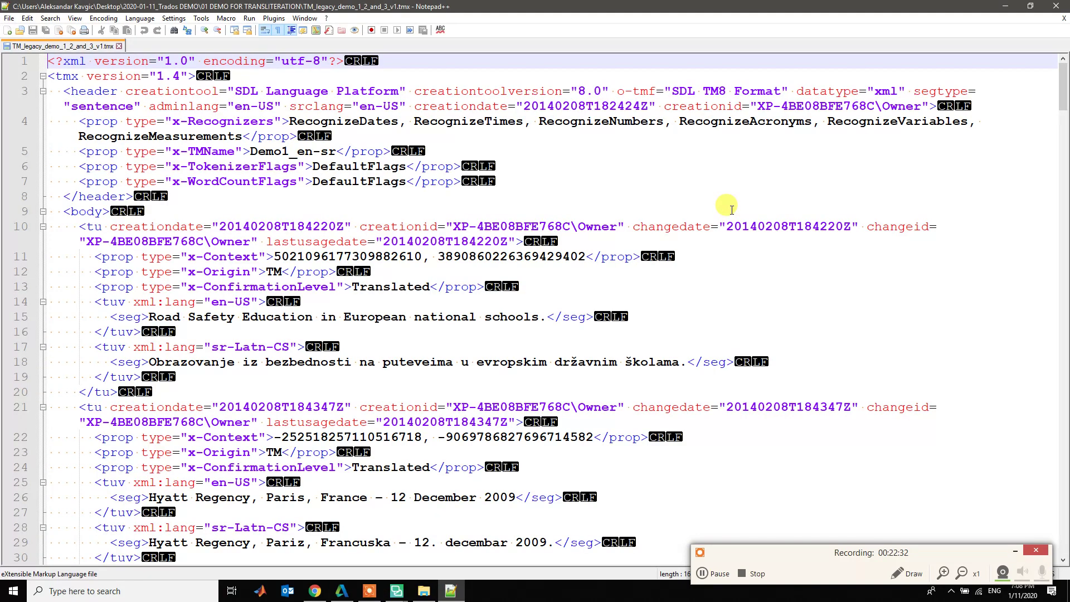
- Open the v2 TMX file in Notepad++ alongside v1
{"action": "key", "text": "alt+Tab"}
{"action": "left_click", "coordinate": [673, 169]}
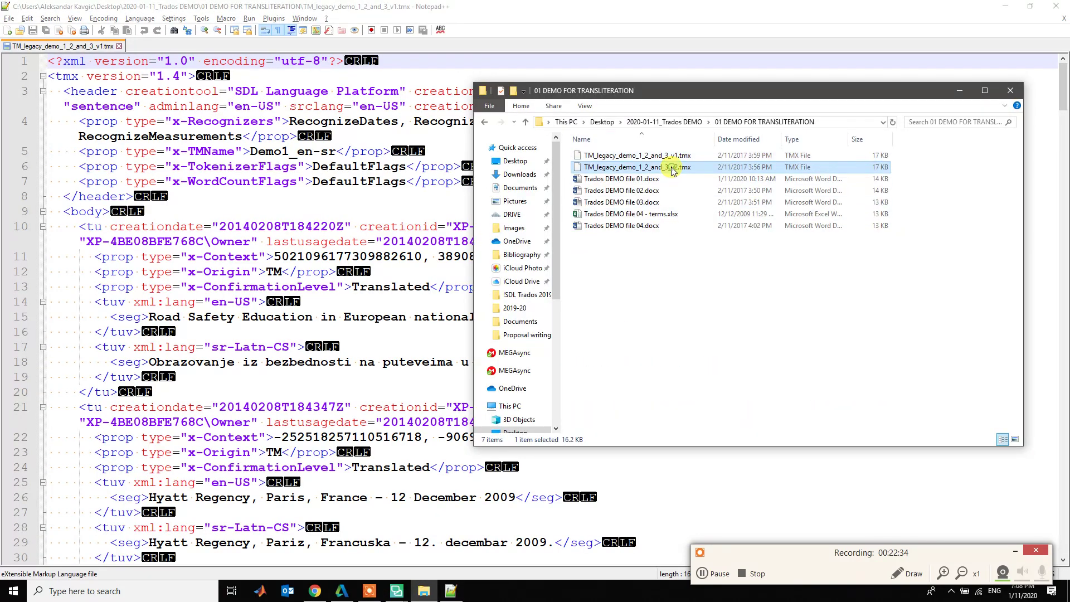
{"action": "right_click", "coordinate": [673, 168]}
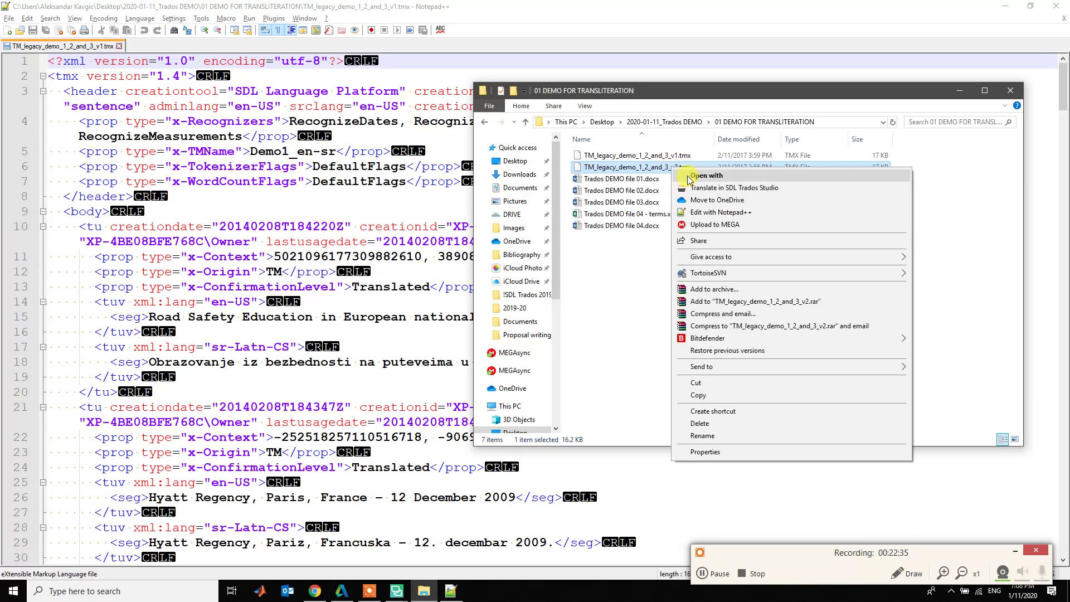
{"action": "left_click", "coordinate": [720, 212]}
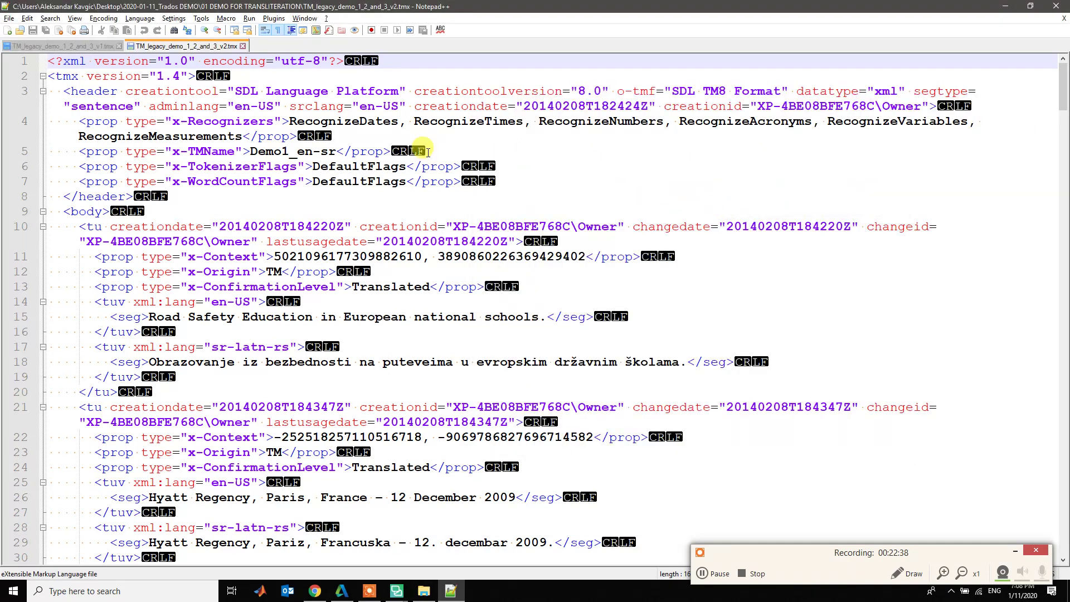
- Look through Notepad++'s open-documents list and view options for showing both files
{"action": "left_click", "coordinate": [305, 19]}
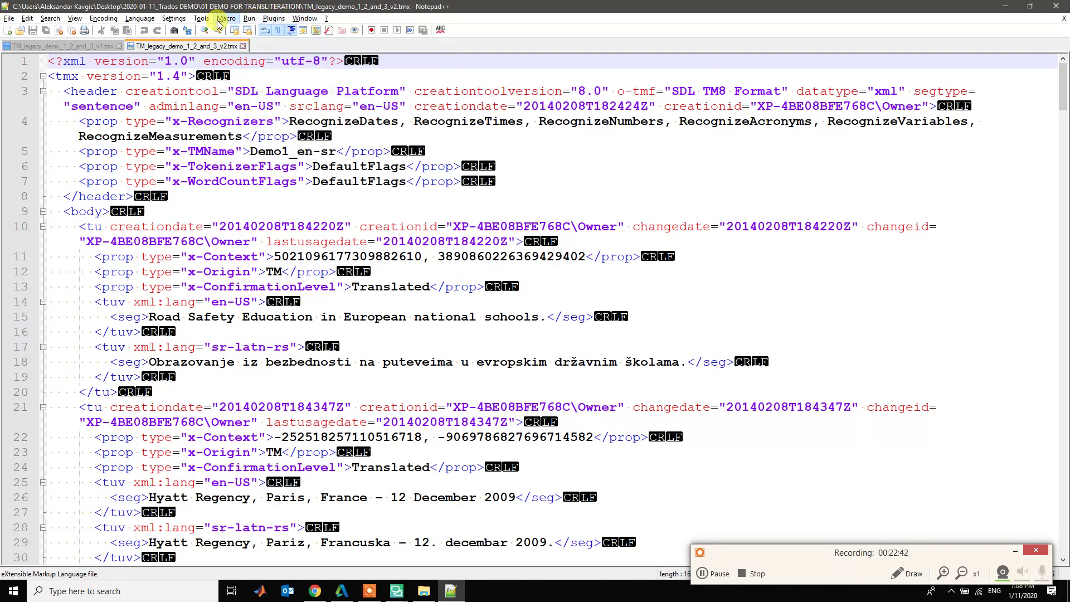
{"action": "left_click", "coordinate": [150, 63]}
{"action": "left_click_drag", "start_coordinate": [226, 50], "coordinate": [277, 59]}
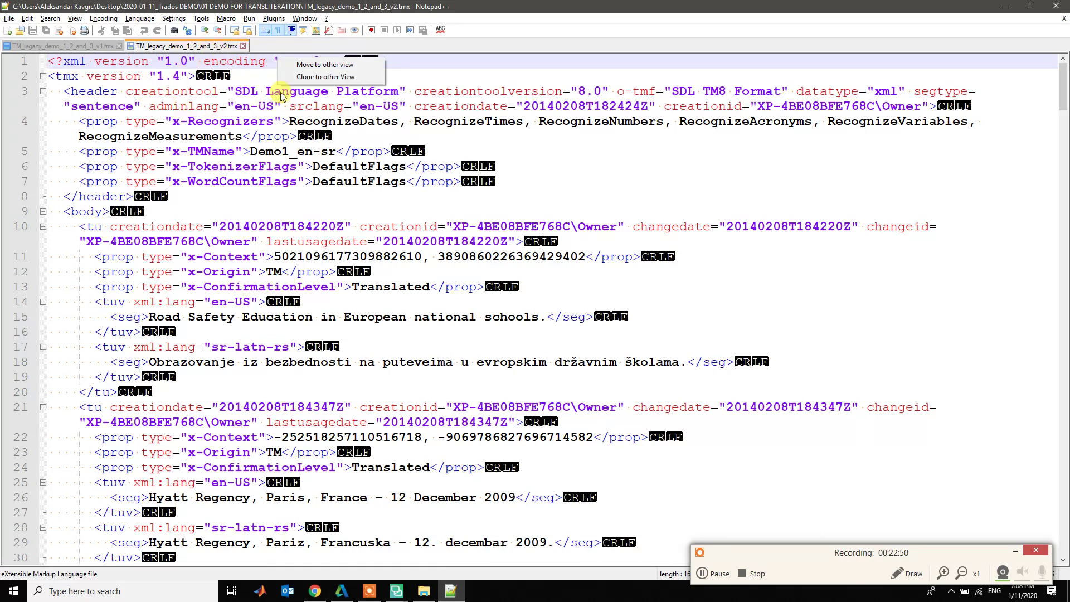
{"action": "left_click", "coordinate": [304, 18]}
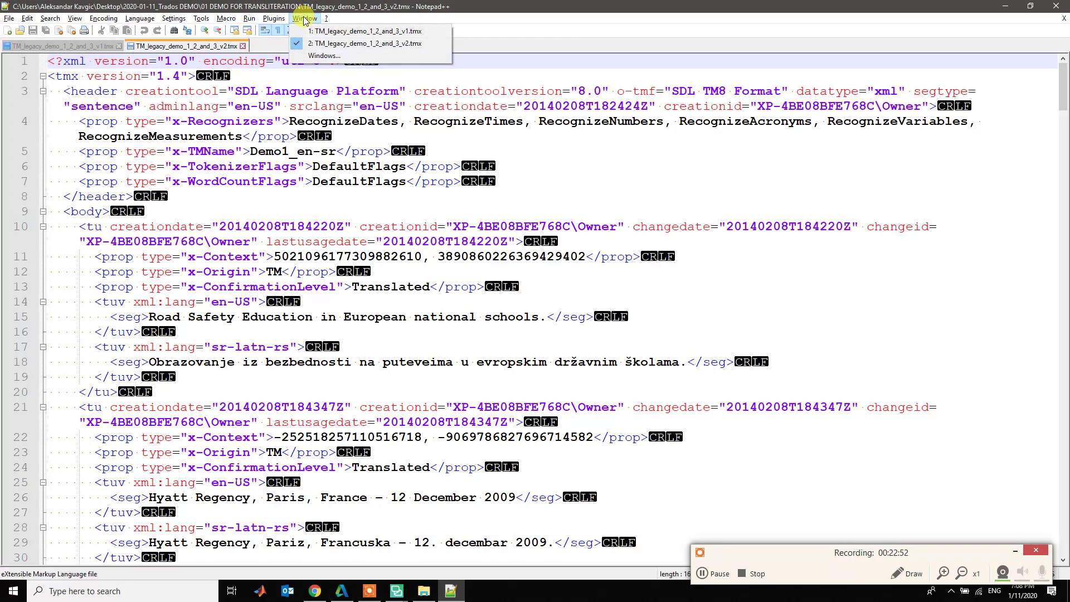
{"action": "left_click", "coordinate": [323, 55]}
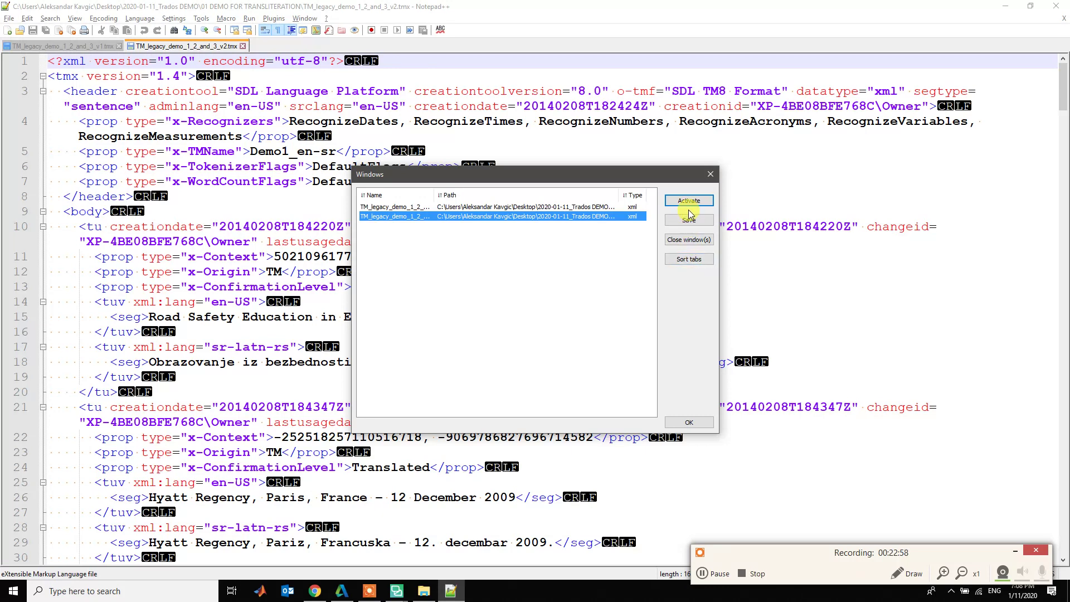
{"action": "left_click", "coordinate": [710, 174]}
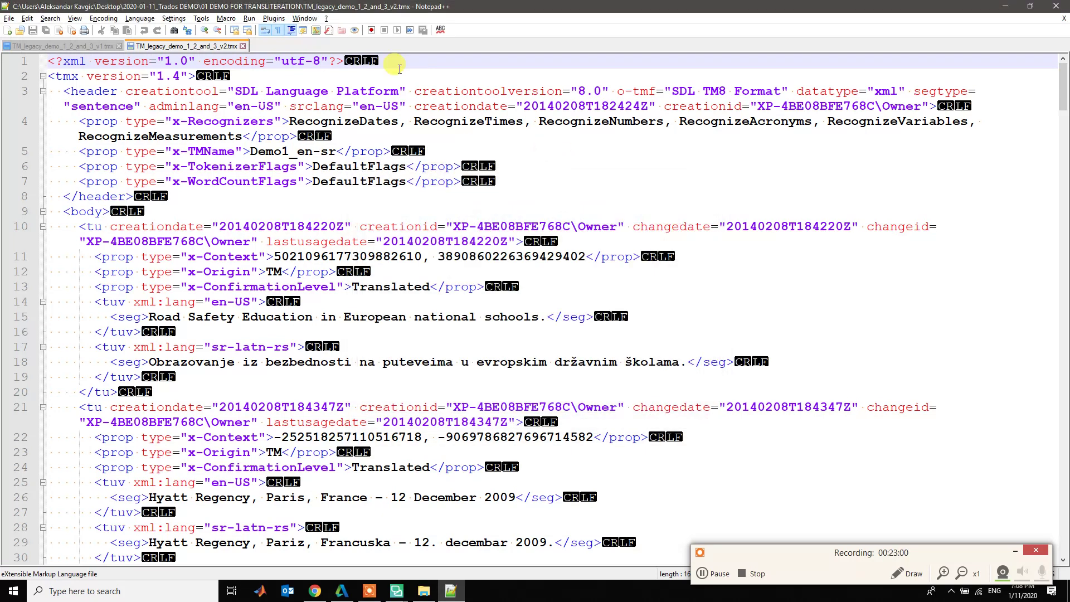
{"action": "left_click", "coordinate": [78, 19]}
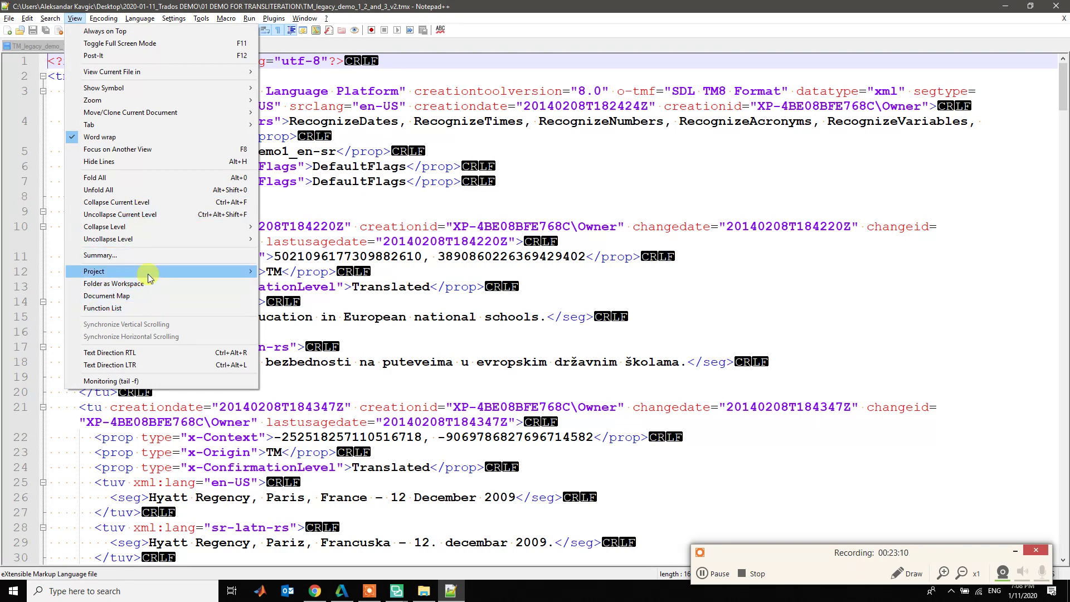
{"action": "mouse_move", "coordinate": [148, 275]}
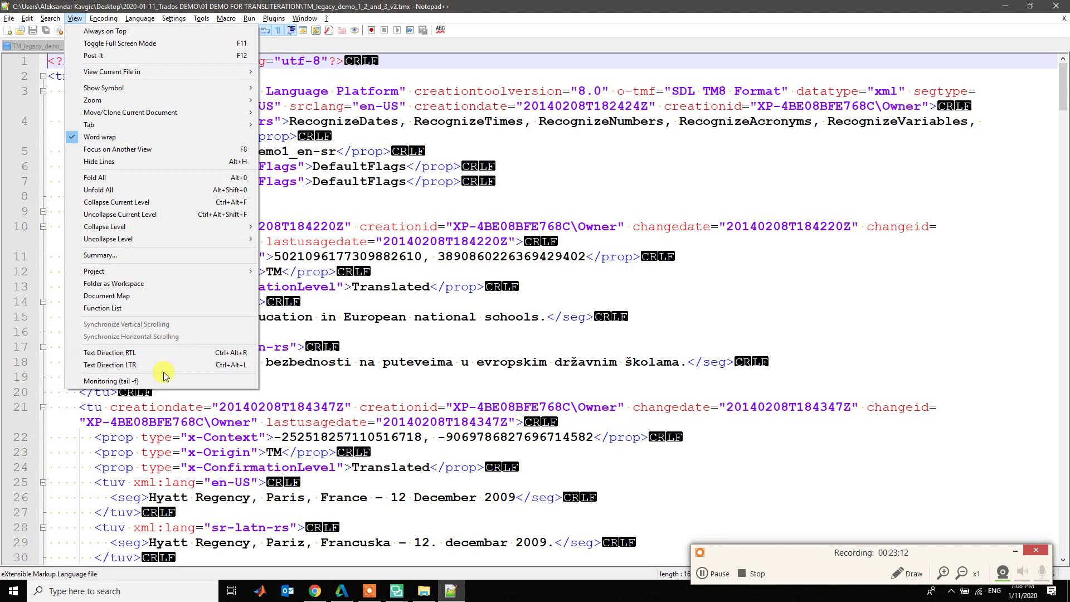
- In the v1 file, select the translation units on lines 21–31 and 35–42
{"action": "left_click", "coordinate": [272, 4]}
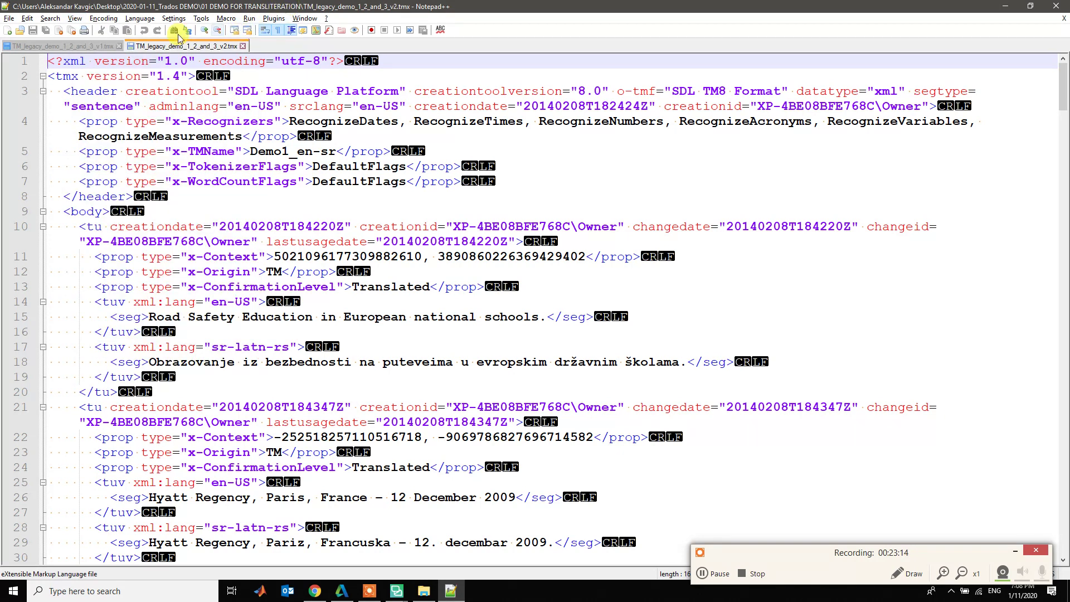
{"action": "left_click", "coordinate": [89, 45]}
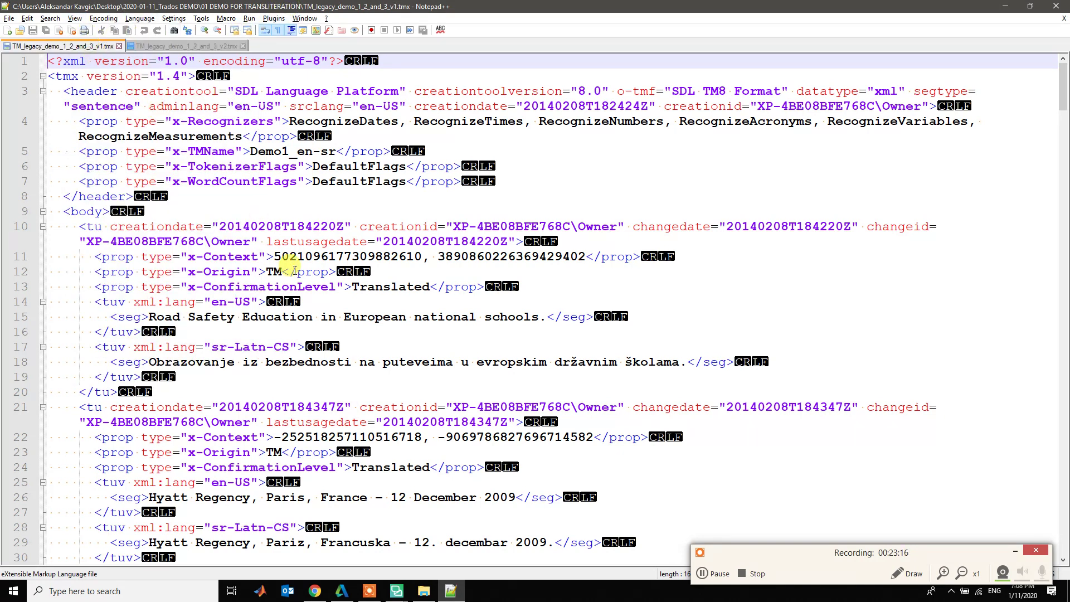
{"action": "scroll", "coordinate": [290, 270], "scroll_direction": "down", "scroll_amount": 5}
{"action": "scroll", "coordinate": [294, 270], "scroll_direction": "up", "scroll_amount": 1}
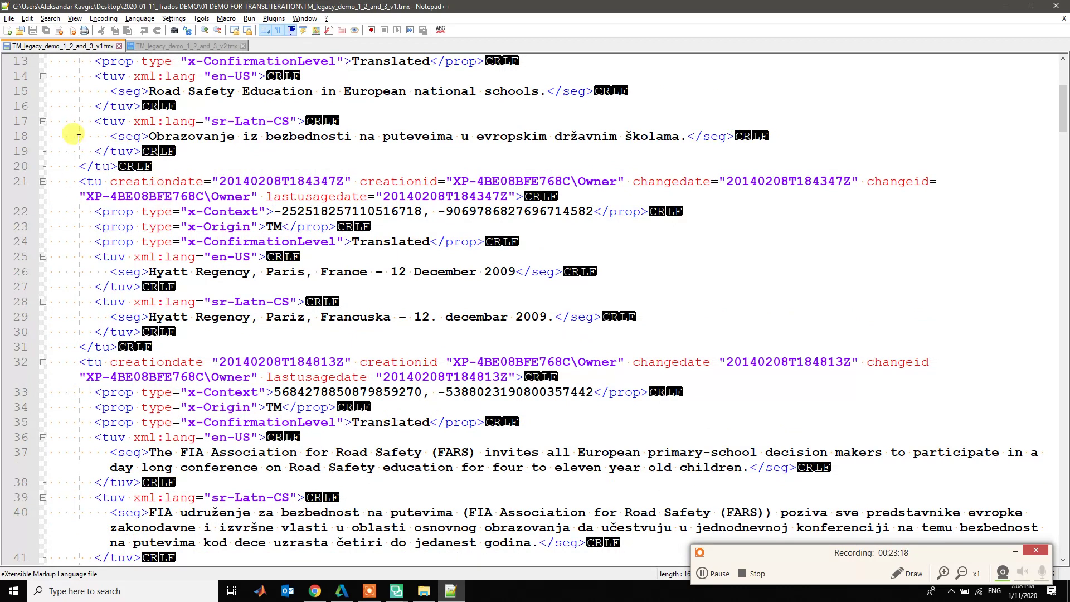
{"action": "left_click", "coordinate": [78, 181]}
{"action": "left_click_drag", "start_coordinate": [126, 193], "coordinate": [319, 341]}
{"action": "scroll", "coordinate": [318, 341], "scroll_direction": "down", "scroll_amount": 6}
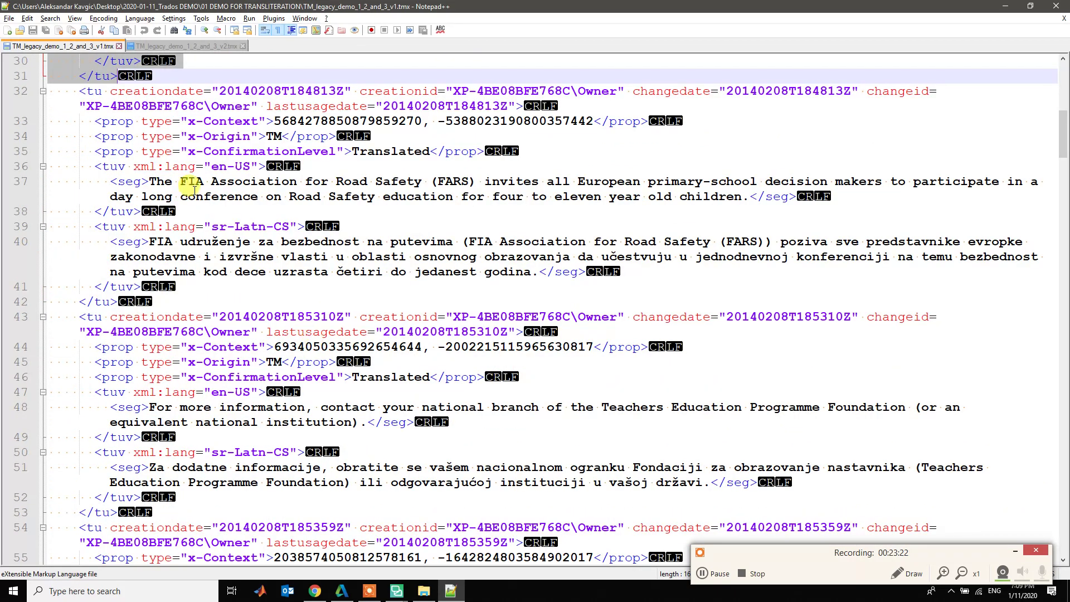
{"action": "left_click", "coordinate": [85, 113]}
{"action": "left_click_drag", "start_coordinate": [86, 151], "coordinate": [312, 300]}
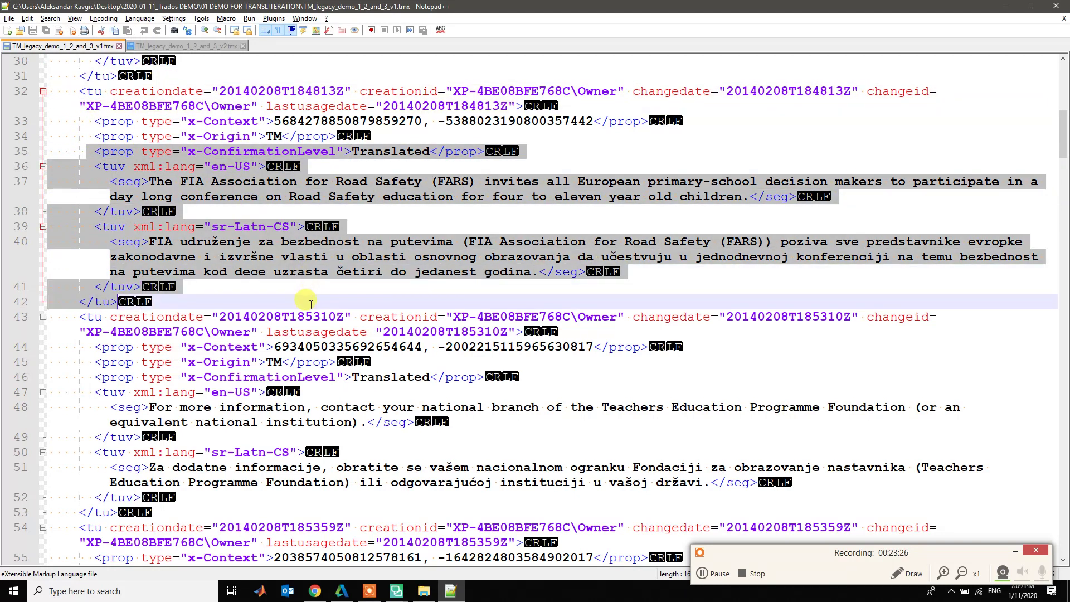
{"action": "left_click", "coordinate": [185, 239]}
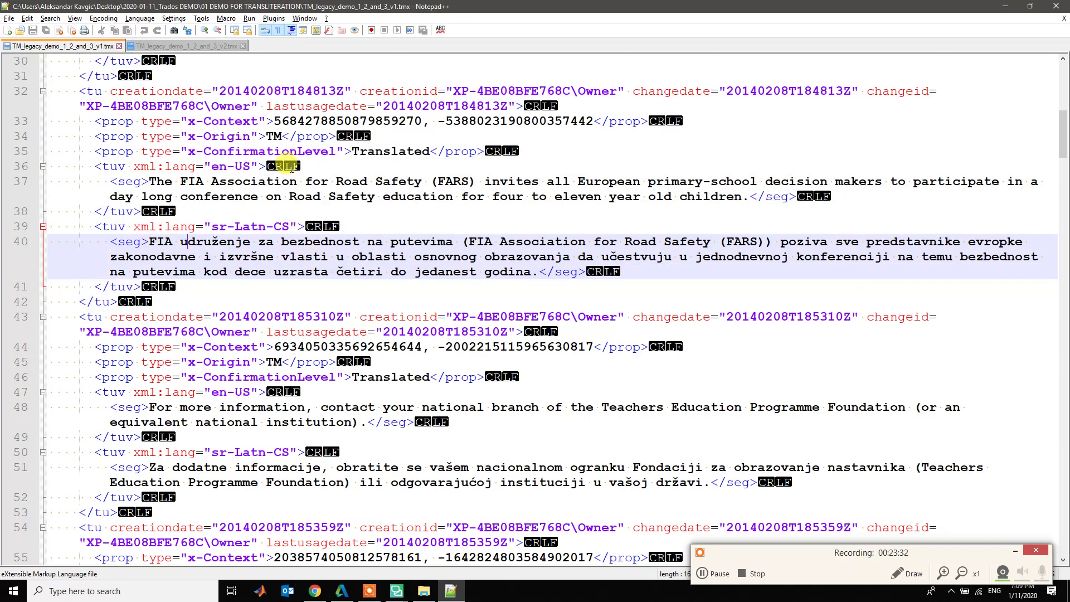
- Select the matching FIA translation unit in the v2 file
{"action": "left_click", "coordinate": [165, 50]}
{"action": "scroll", "coordinate": [185, 176], "scroll_direction": "down", "scroll_amount": 10}
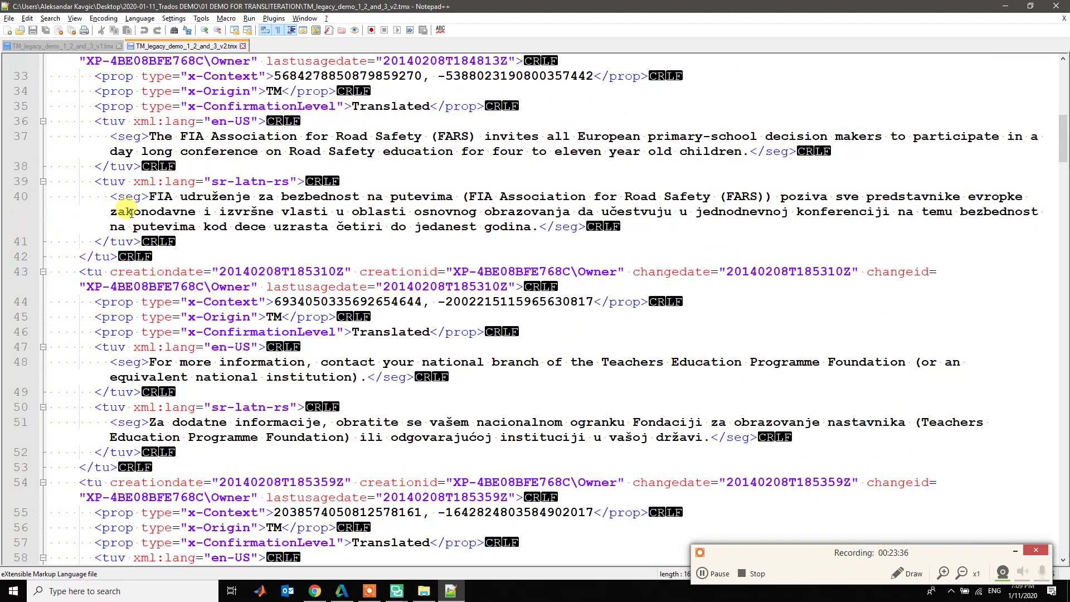
{"action": "left_click", "coordinate": [63, 137]}
{"action": "left_click_drag", "start_coordinate": [55, 137], "coordinate": [201, 255]}
{"action": "left_click", "coordinate": [406, 185]}
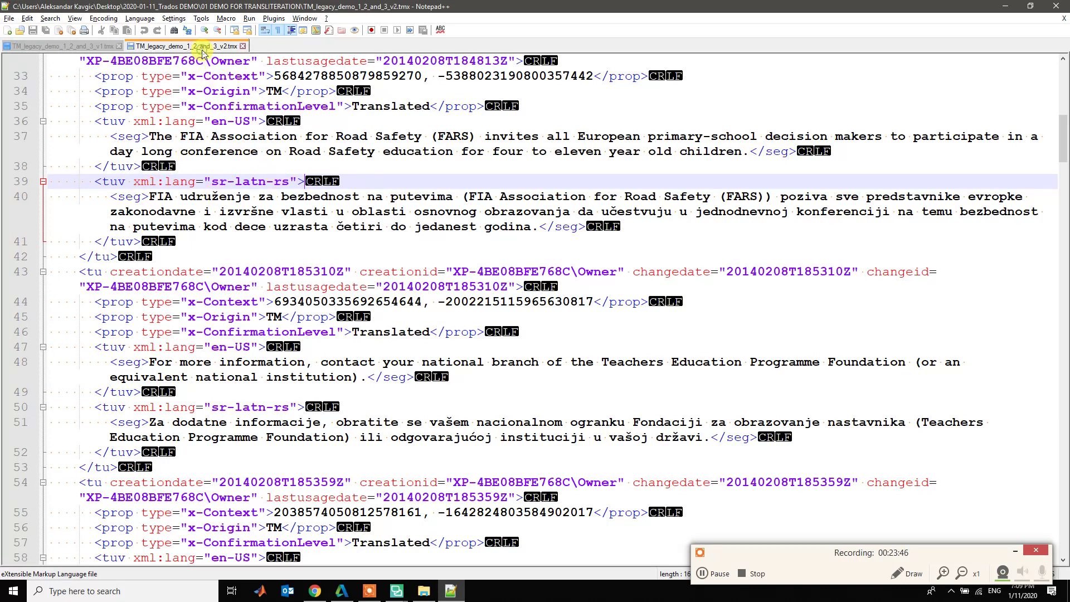
- Compare line 39's language tags: sr-Latn-CS in v1 versus sr-latn-rs in v2
{"action": "left_click", "coordinate": [61, 46]}
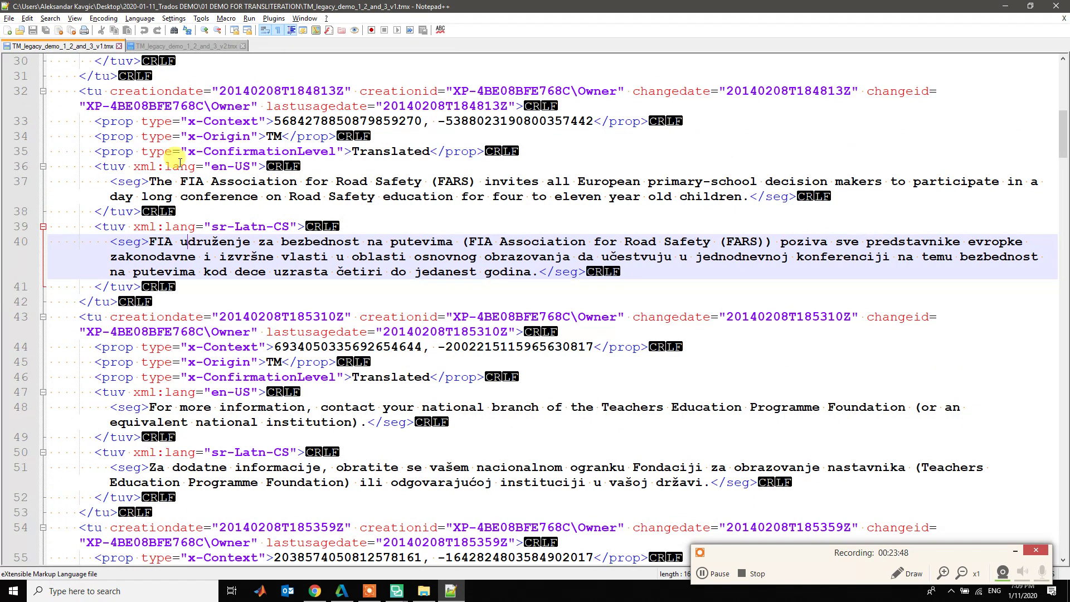
{"action": "scroll", "coordinate": [180, 162], "scroll_direction": "down", "scroll_amount": 2}
{"action": "scroll", "coordinate": [180, 162], "scroll_direction": "up", "scroll_amount": 1}
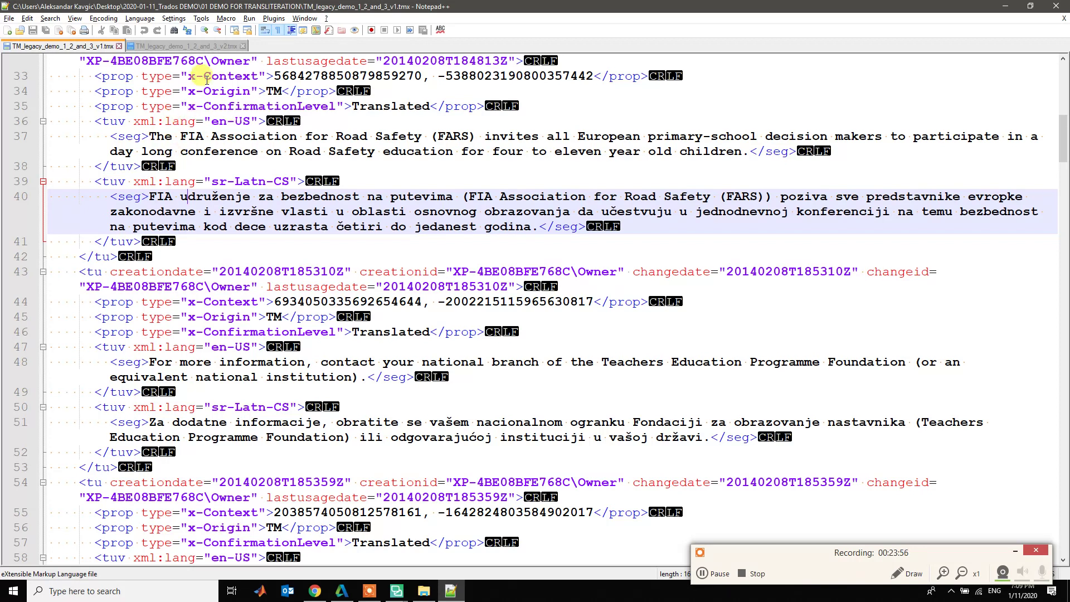
{"action": "left_click", "coordinate": [194, 47]}
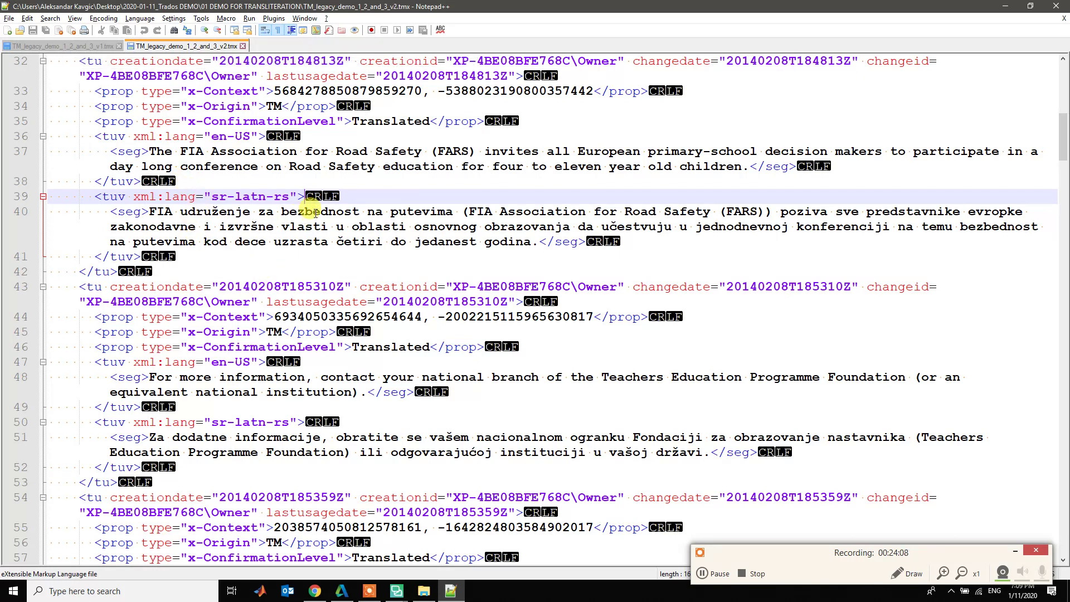
{"action": "left_click", "coordinate": [89, 49]}
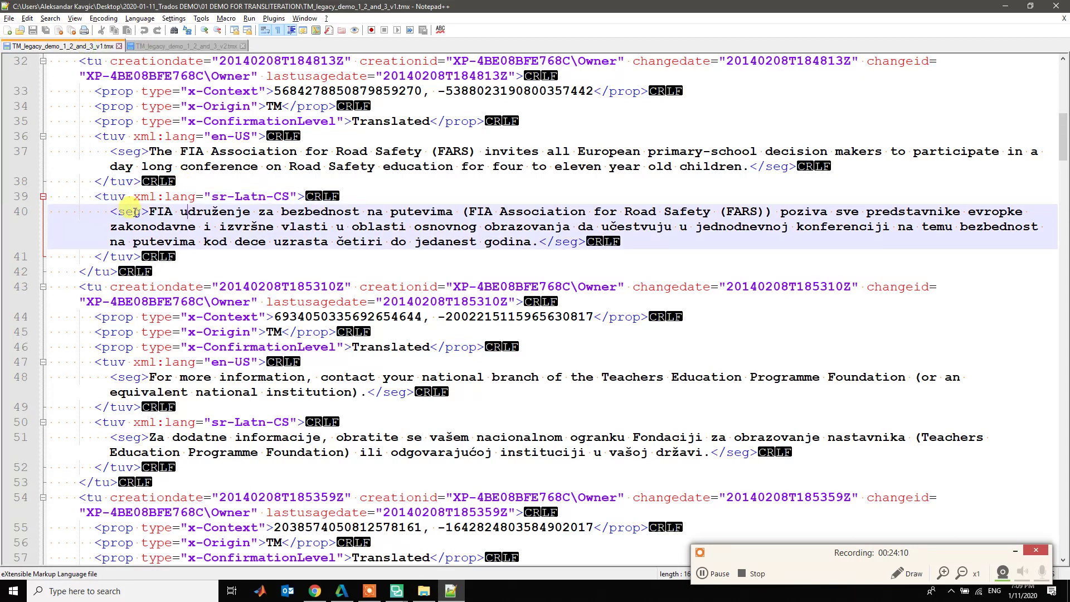
{"action": "left_click", "coordinate": [92, 196]}
{"action": "left_click_drag", "start_coordinate": [165, 197], "coordinate": [306, 204]}
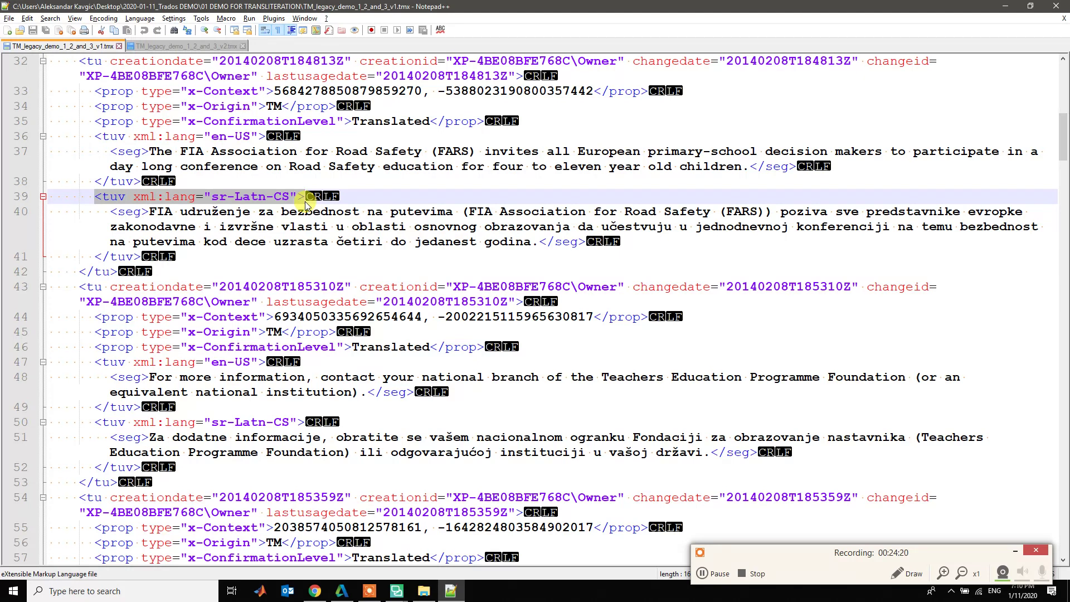
{"action": "left_click", "coordinate": [153, 48]}
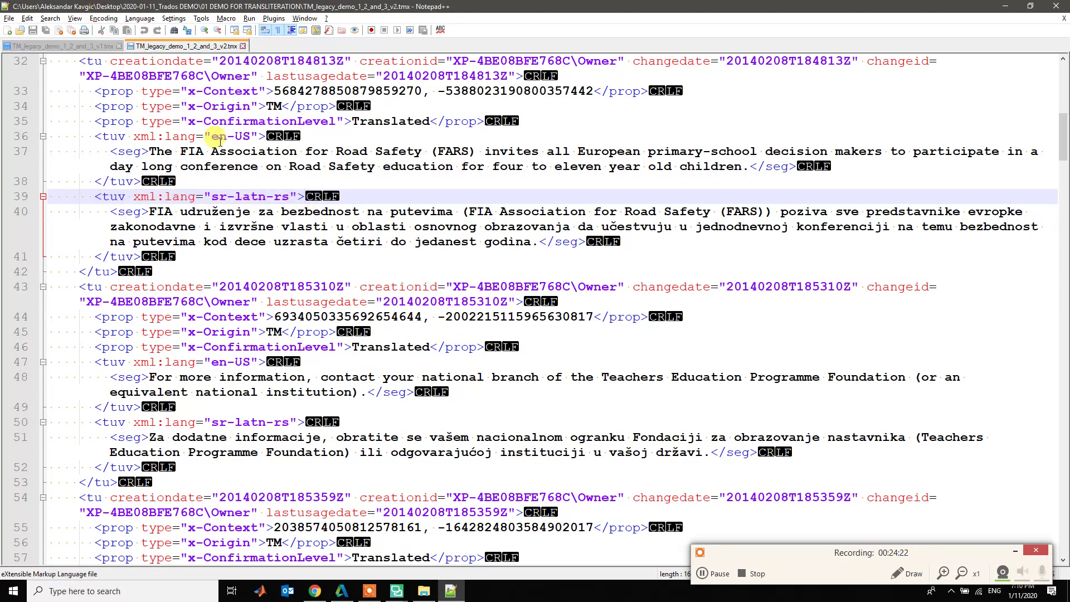
{"action": "left_click", "coordinate": [160, 192]}
{"action": "left_click_drag", "start_coordinate": [94, 197], "coordinate": [307, 193]}
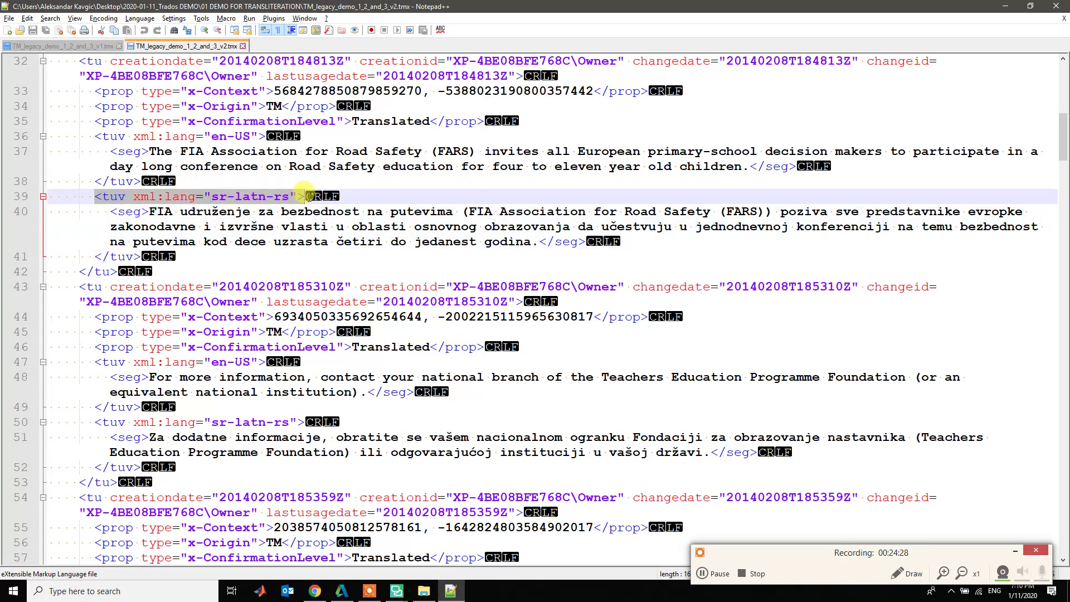
{"action": "key", "text": "alt+Tab"}
{"action": "key", "text": "alt+Tab"}
{"action": "key", "text": "alt+Tab"}
{"action": "key", "text": "alt+Tab"}
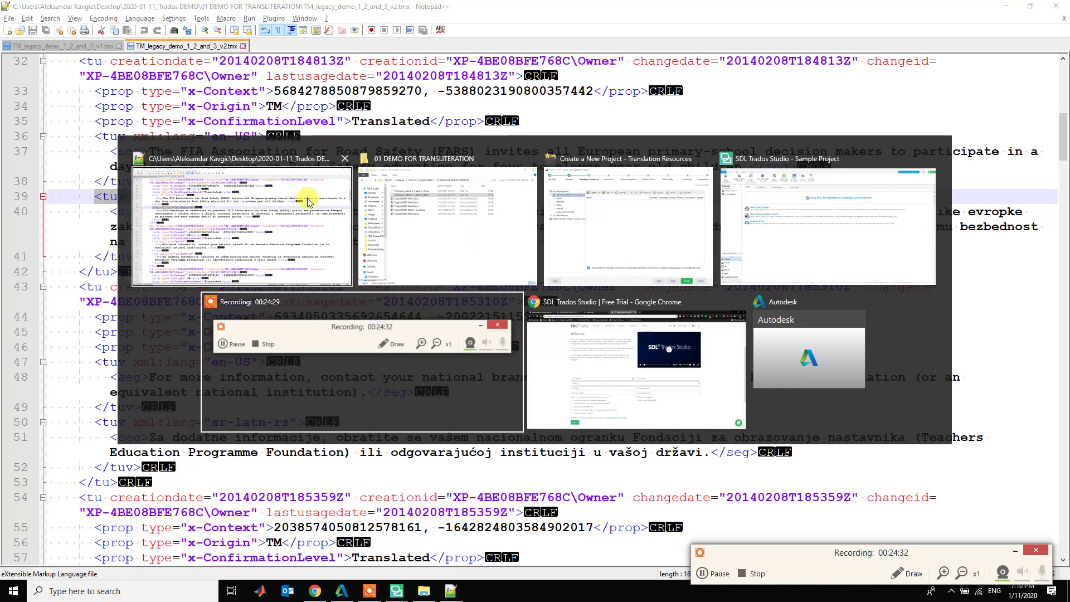
{"action": "key", "text": "alt+Tab"}
- Open the language-code list from the course site and search it for 'serbian'
{"action": "left_click", "coordinate": [61, 9]}
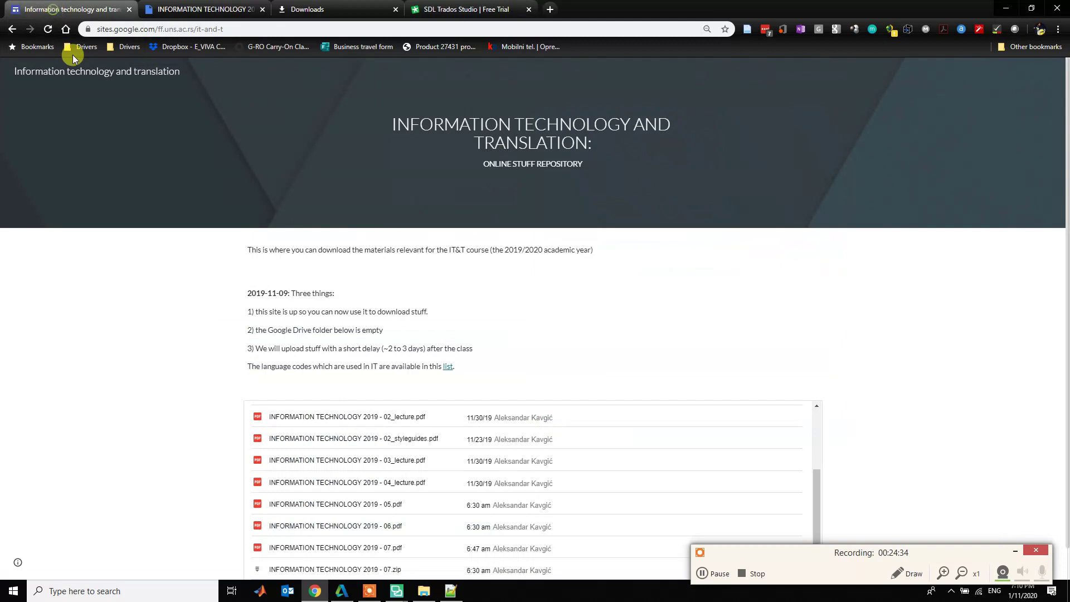
{"action": "scroll", "coordinate": [189, 208], "scroll_direction": "down", "scroll_amount": 1}
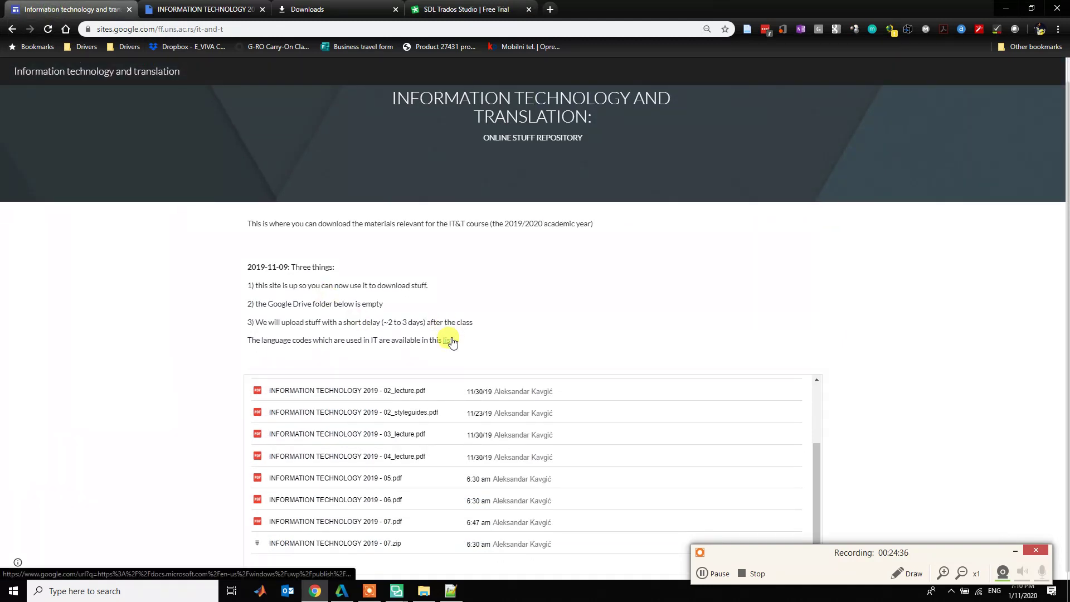
{"action": "left_click", "coordinate": [449, 339]}
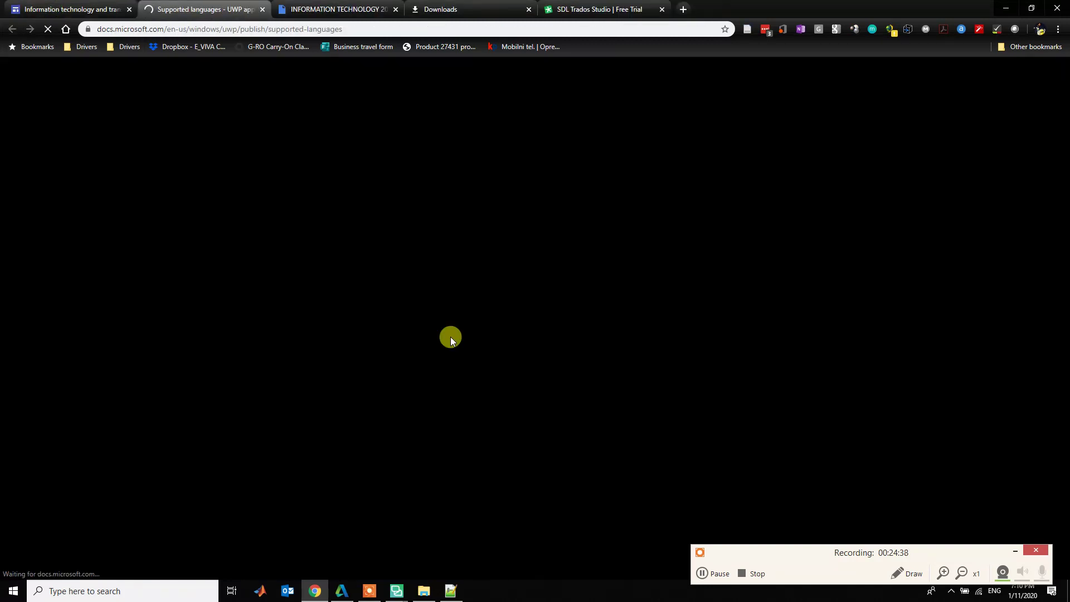
{"action": "scroll", "coordinate": [451, 343], "scroll_direction": "down", "scroll_amount": 8}
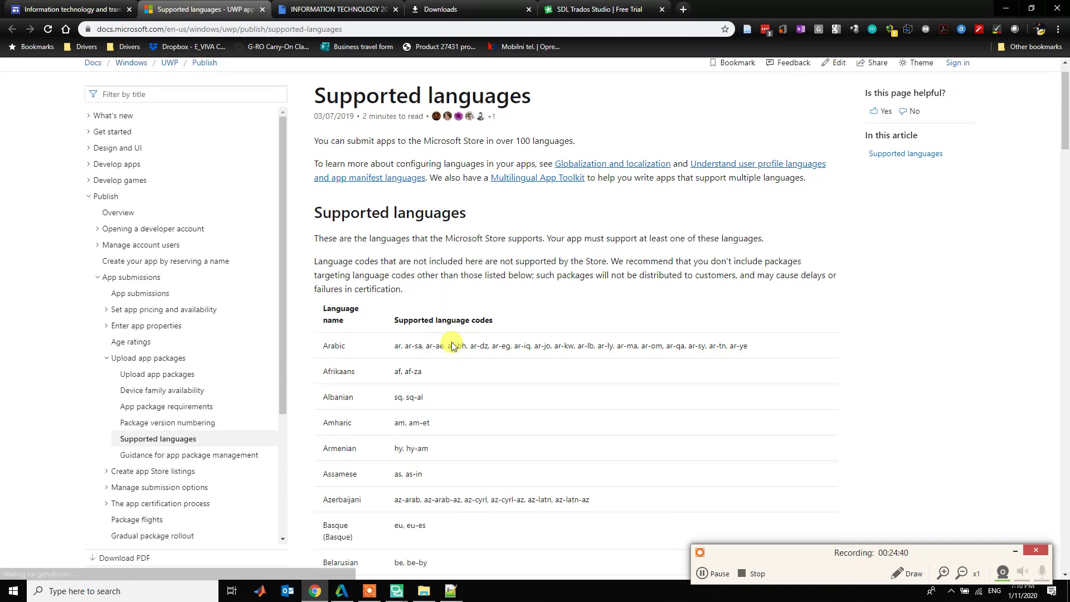
{"action": "scroll", "coordinate": [451, 346], "scroll_direction": "down", "scroll_amount": 3}
{"action": "key", "text": "ctrl+f"}
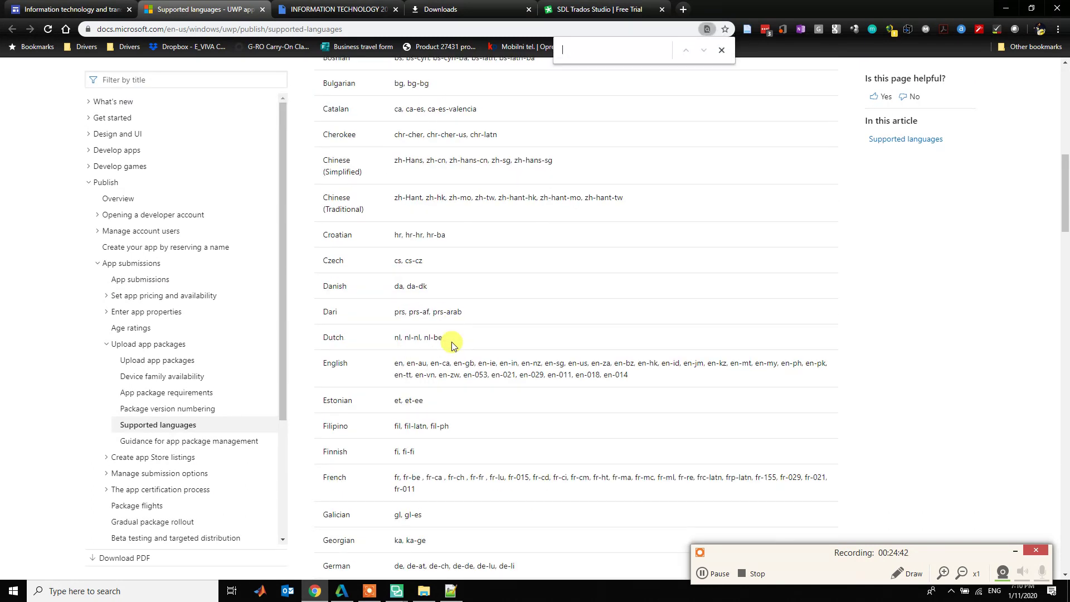
{"action": "type", "text": "serbian"}
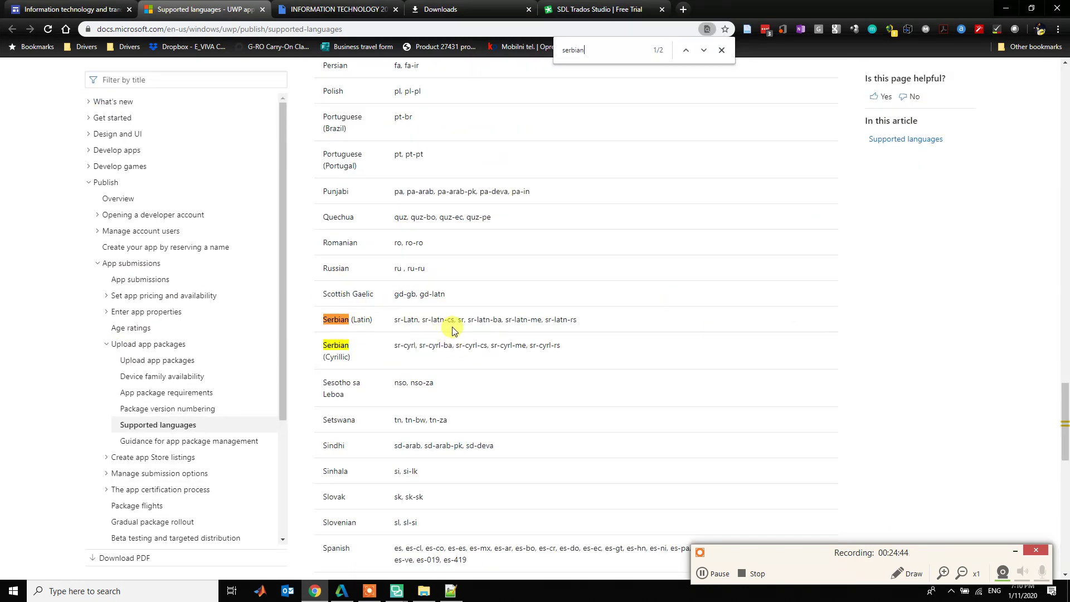
- Compare the Serbian Latin codes sr-latn-cs and sr-latn-rs, ending on sr-latn-rs
{"action": "left_click", "coordinate": [444, 322]}
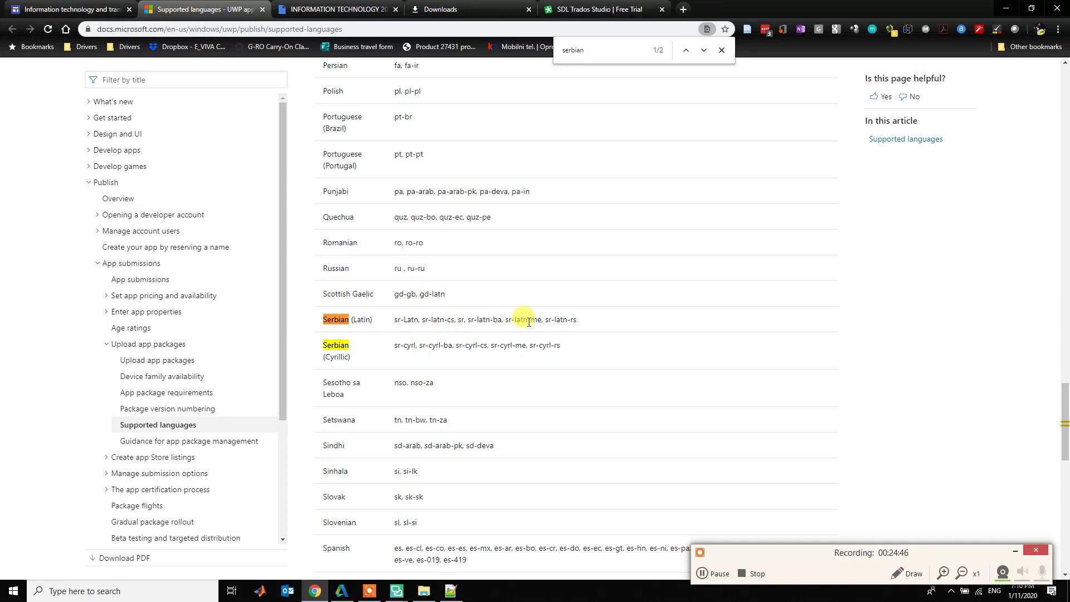
{"action": "left_click_drag", "start_coordinate": [422, 322], "coordinate": [454, 322]}
{"action": "left_click_drag", "start_coordinate": [545, 322], "coordinate": [577, 322]}
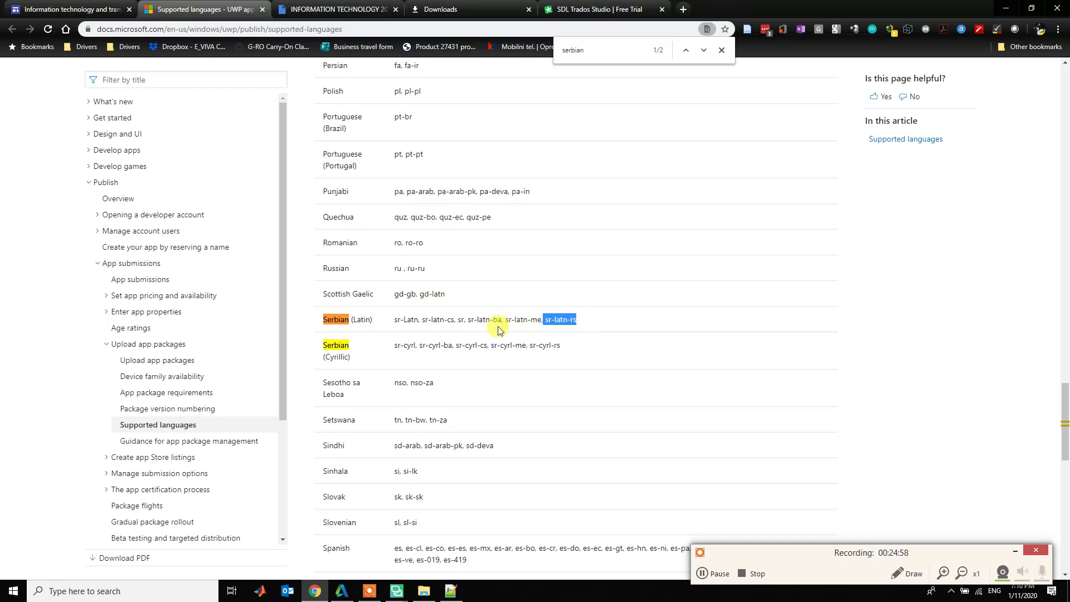
{"action": "double_click", "coordinate": [451, 321]}
{"action": "double_click", "coordinate": [573, 320]}
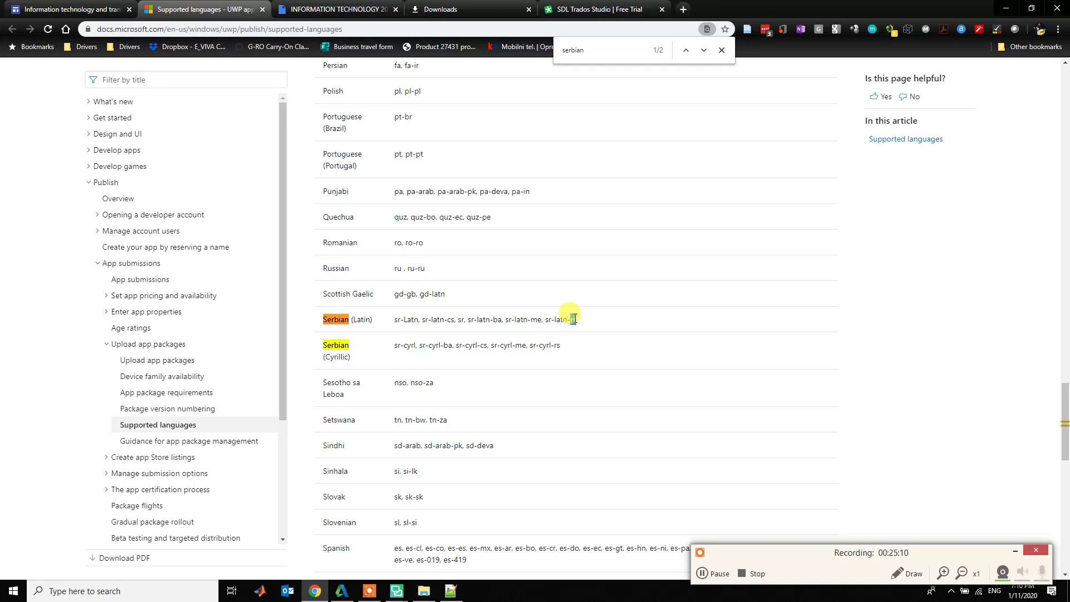
{"action": "left_click", "coordinate": [544, 324]}
{"action": "left_click_drag", "start_coordinate": [545, 323], "coordinate": [585, 325]}
{"action": "key", "text": "alt+Tab"}
{"action": "key", "text": "alt+Tab"}
{"action": "key", "text": "alt+Tab"}
{"action": "key", "text": "alt+Tab"}
{"action": "key", "text": "alt+Tab"}
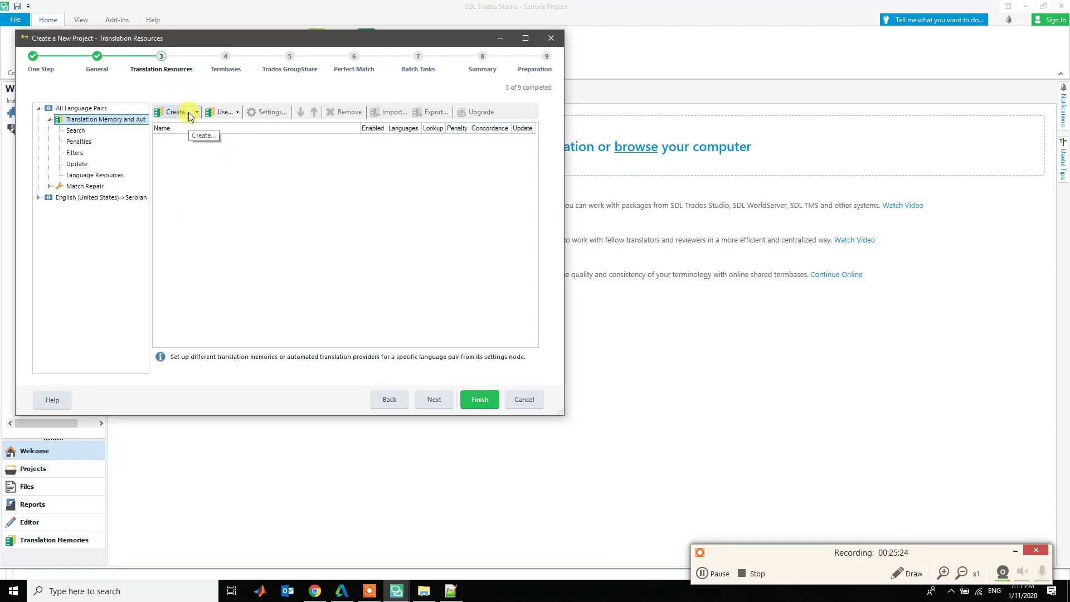
- Close the TMX file and Notepad++, then show Trados's Create options for translation memories
{"action": "key", "text": "alt+Tab"}
{"action": "key", "text": "alt+Tab"}
{"action": "key", "text": "alt+Tab"}
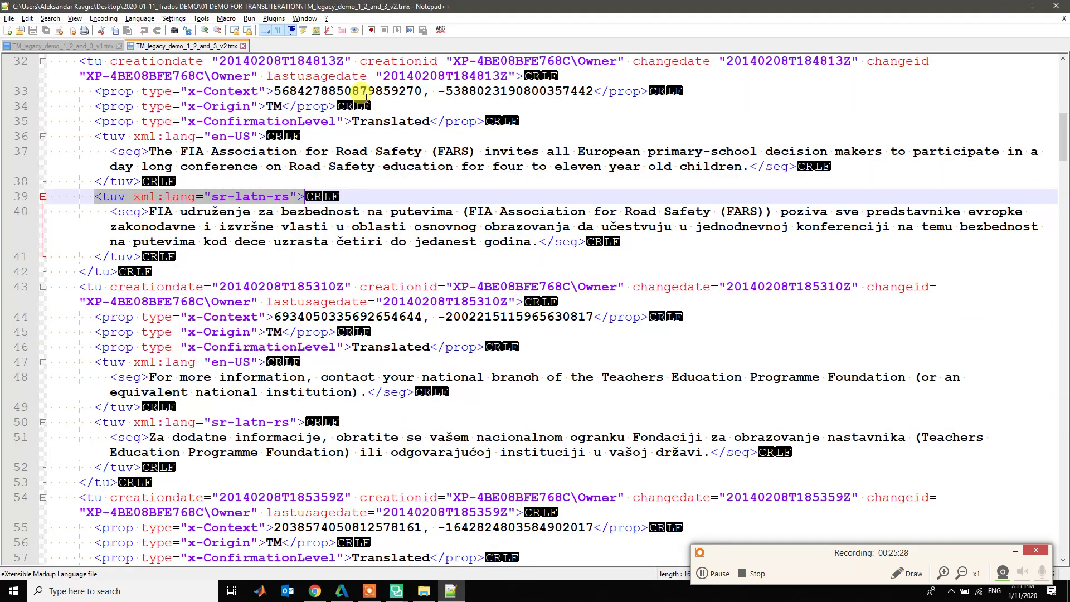
{"action": "left_click", "coordinate": [119, 45]}
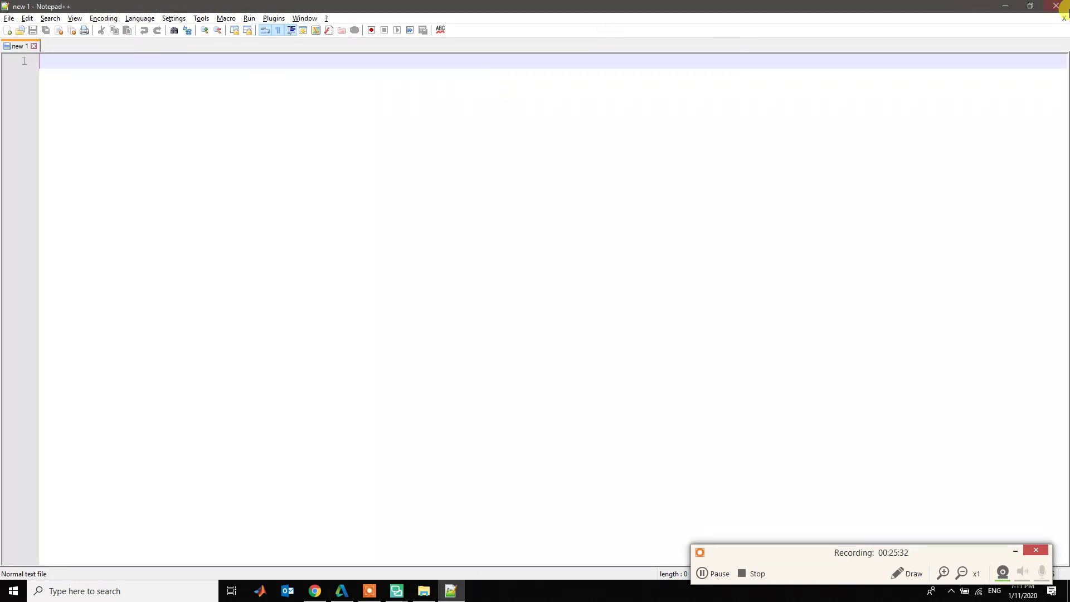
{"action": "left_click", "coordinate": [1056, 6]}
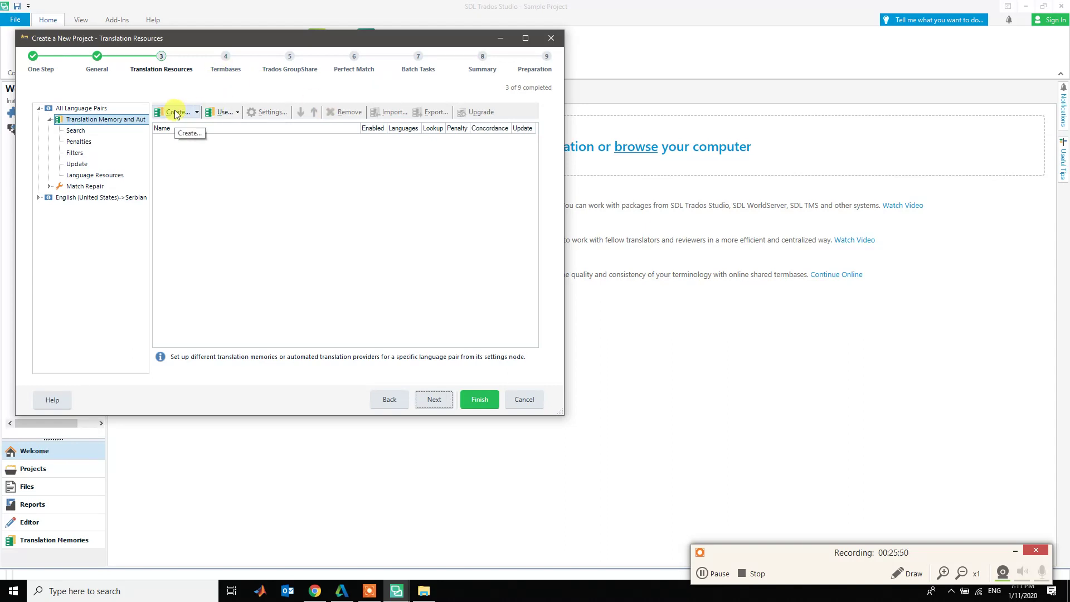
{"action": "left_click", "coordinate": [196, 114]}
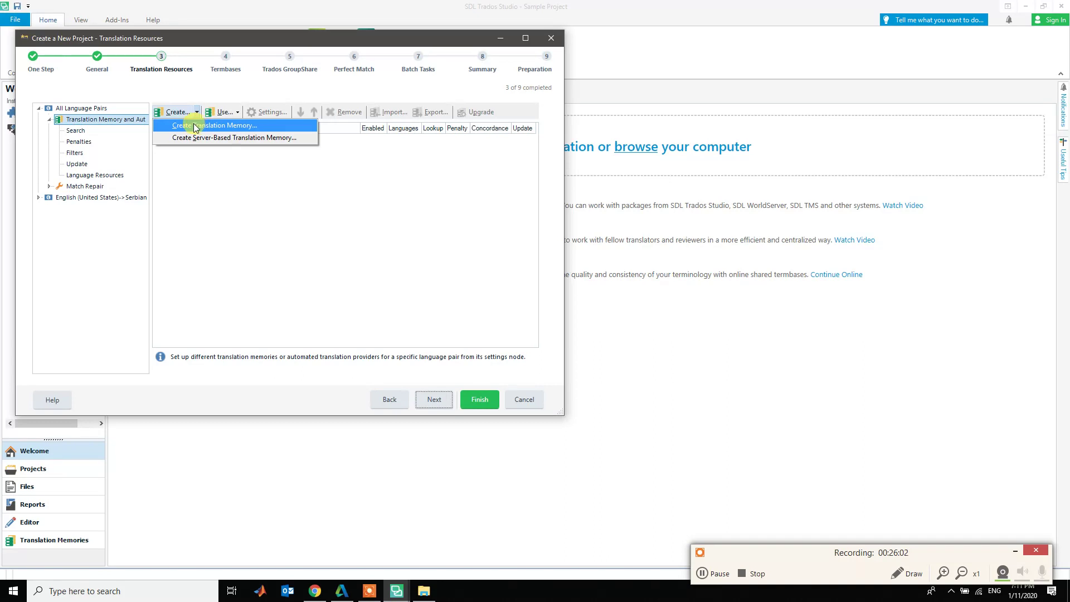
- Create a new translation memory named as an English US to Serbian Latin RS translation memory
{"action": "left_click", "coordinate": [194, 127]}
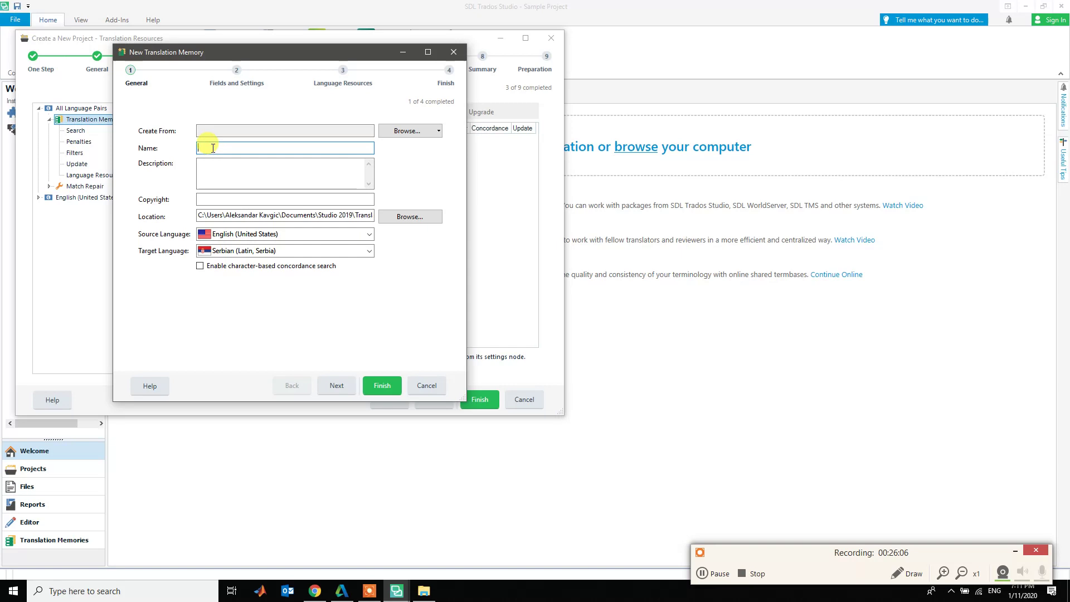
{"action": "type", "text": "My Foir"}
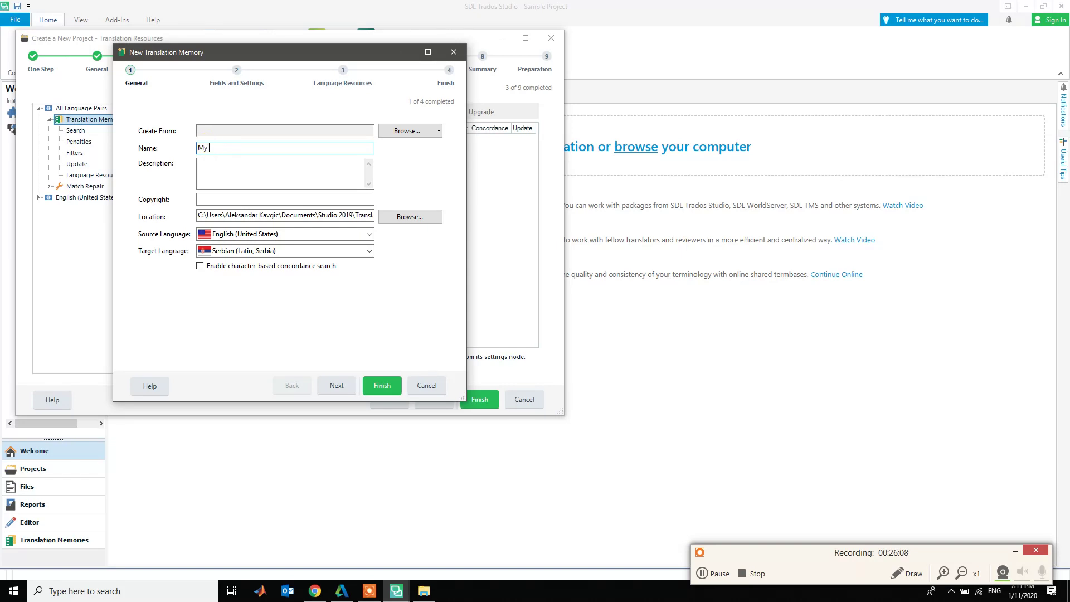
{"action": "key", "text": "BackSpace"}
{"action": "key", "text": "BackSpace"}
{"action": "type", "text": "is"}
{"action": "type", "text": "st Eng"}
{"action": "type", "text": "liush"}
{"action": "key", "text": "BackSpace"}
{"action": "key", "text": "BackSpace"}
{"action": "type", "text": "sh US"}
{"action": "type", "text": " - SE"}
{"action": "type", "text": "rbian Lating R"}
{"action": "type", "text": "S trans"}
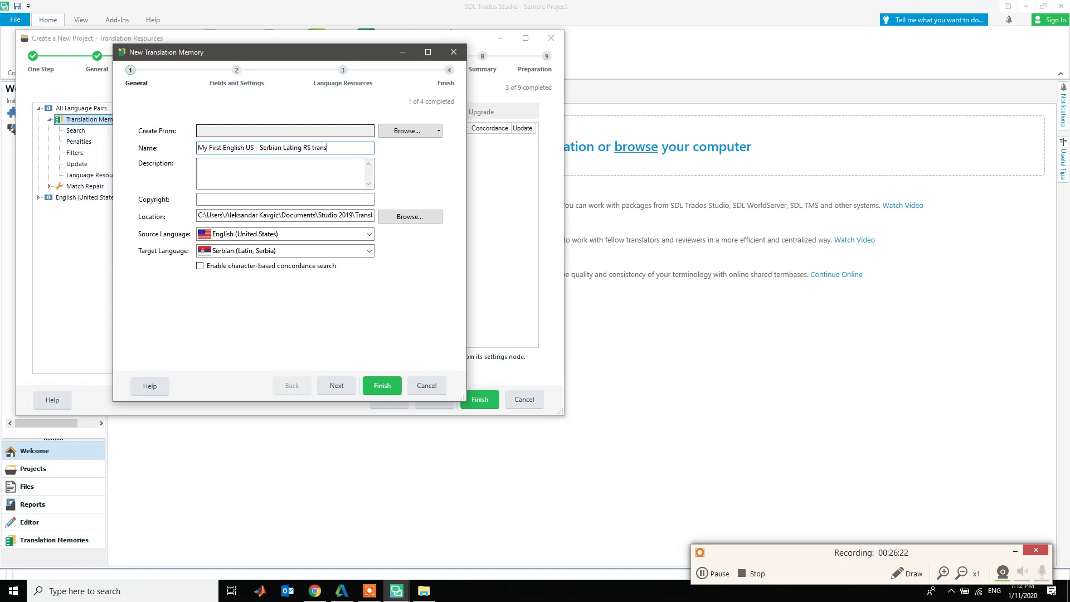
{"action": "type", "text": "lation memory"}
- Enter description 'Demo EN-SR' and copyright 'Open Source' for the translation memory
{"action": "left_click", "coordinate": [211, 173]}
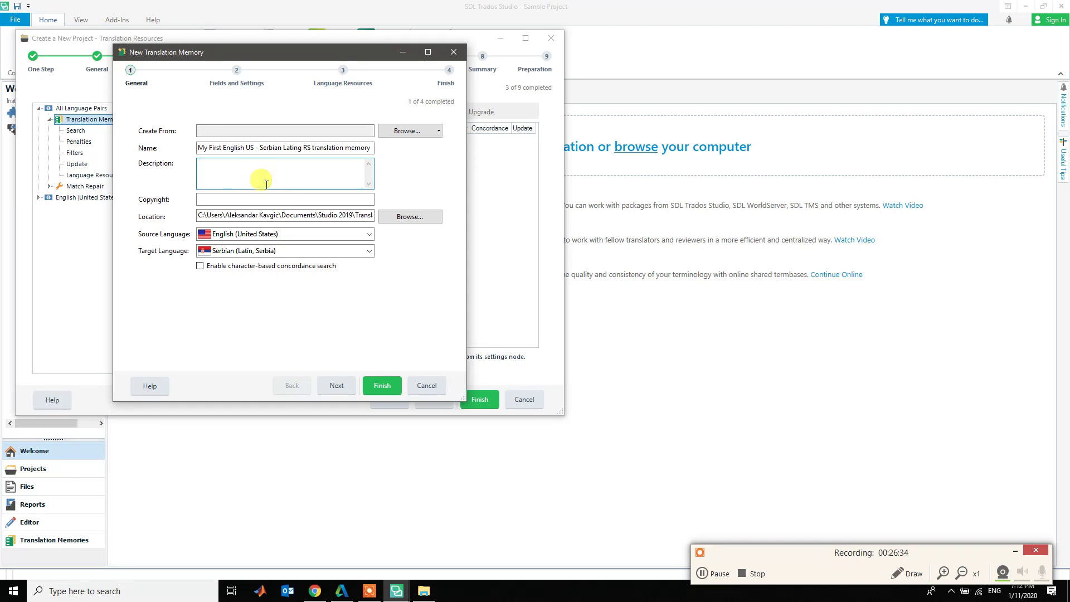
{"action": "type", "text": "Denon"}
{"action": "key", "text": "BackSpace"}
{"action": "key", "text": "BackSpace"}
{"action": "key", "text": "BackSpace"}
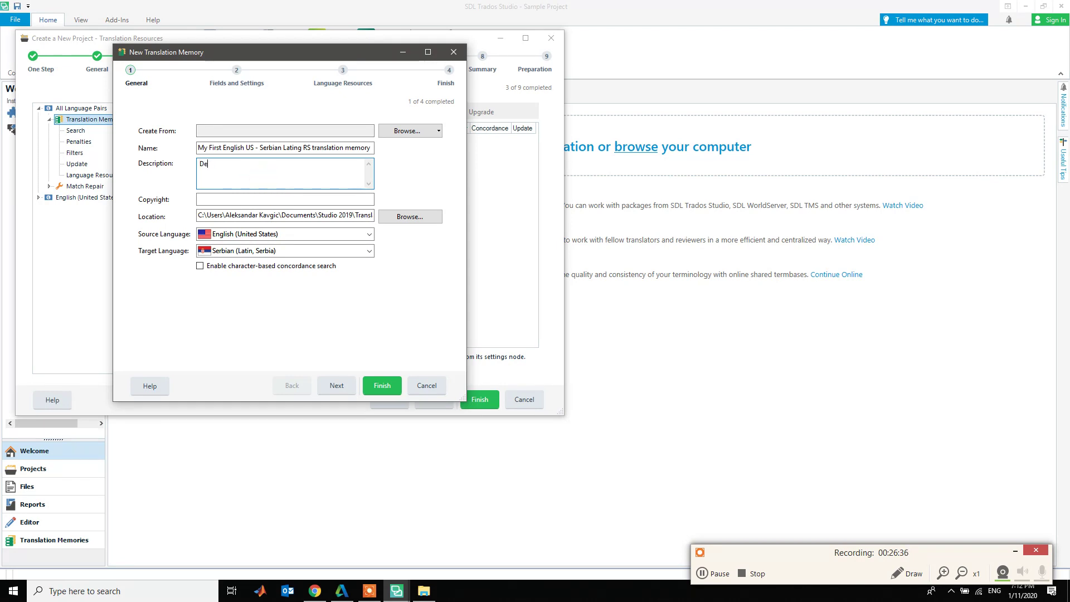
{"action": "type", "text": "e,mo"}
{"action": "key", "text": "BackSpace"}
{"action": "key", "text": "BackSpace"}
{"action": "type", "text": "mo"}
{"action": "type", "text": "-S"}
{"action": "left_click", "coordinate": [230, 201]}
{"action": "type", "text": "Open"}
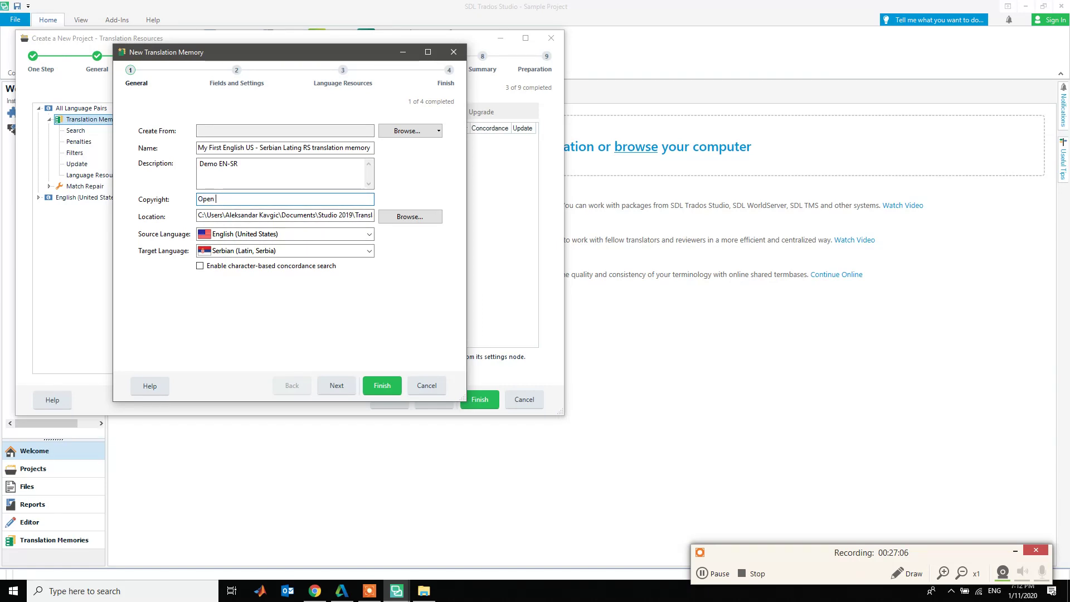
{"action": "type", "text": " Source"}
{"action": "left_click", "coordinate": [333, 215]}
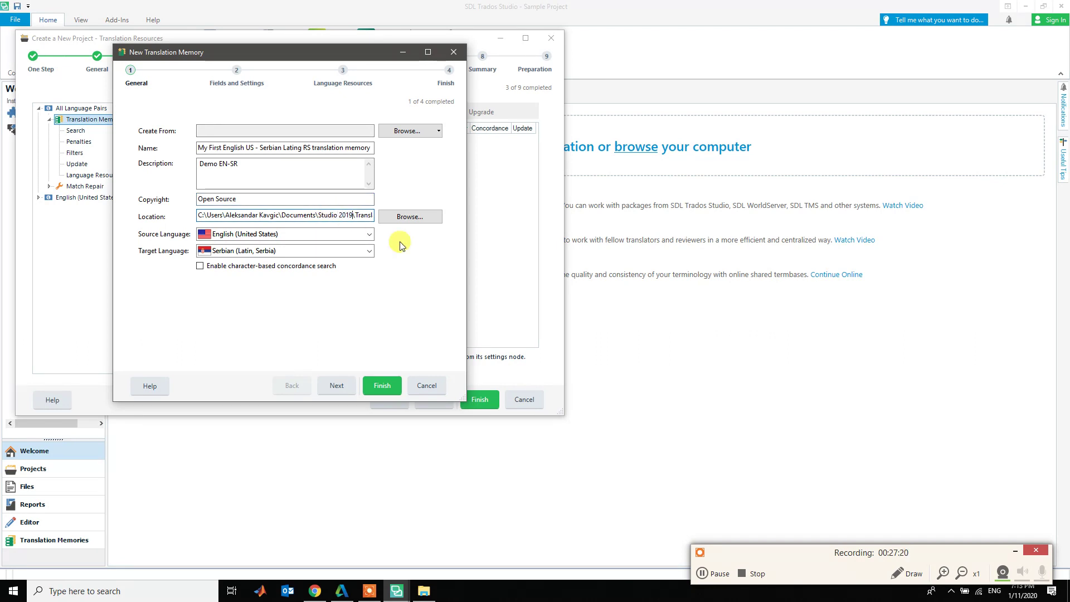
{"action": "key", "text": "Right"}
{"action": "key", "text": "Right"}
{"action": "key", "text": "Right"}
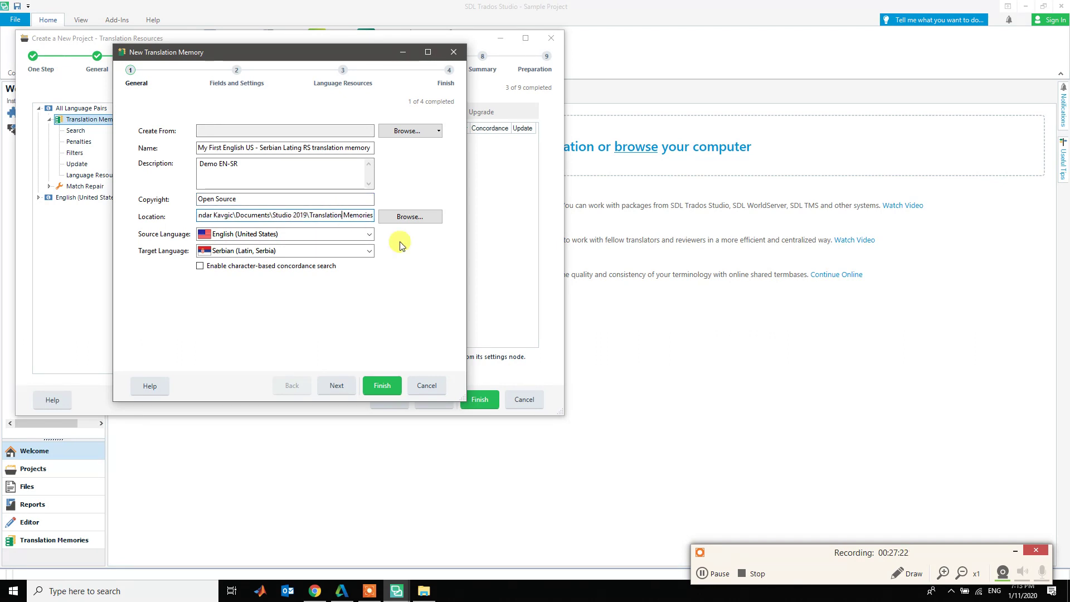
{"action": "key", "text": "Left"}
{"action": "key", "text": "Left"}
{"action": "key", "text": "Left"}
{"action": "key", "text": "Left"}
{"action": "key", "text": "Left"}
{"action": "key", "text": "Left"}
{"action": "key", "text": "Left"}
{"action": "key", "text": "Left"}
{"action": "key", "text": "Left"}
{"action": "key", "text": "Left"}
{"action": "key", "text": "Left"}
{"action": "key", "text": "Left"}
{"action": "key", "text": "Left"}
{"action": "key", "text": "Left"}
{"action": "key", "text": "ctrl+shift+Right"}
{"action": "key", "text": "ctrl+shift+Right"}
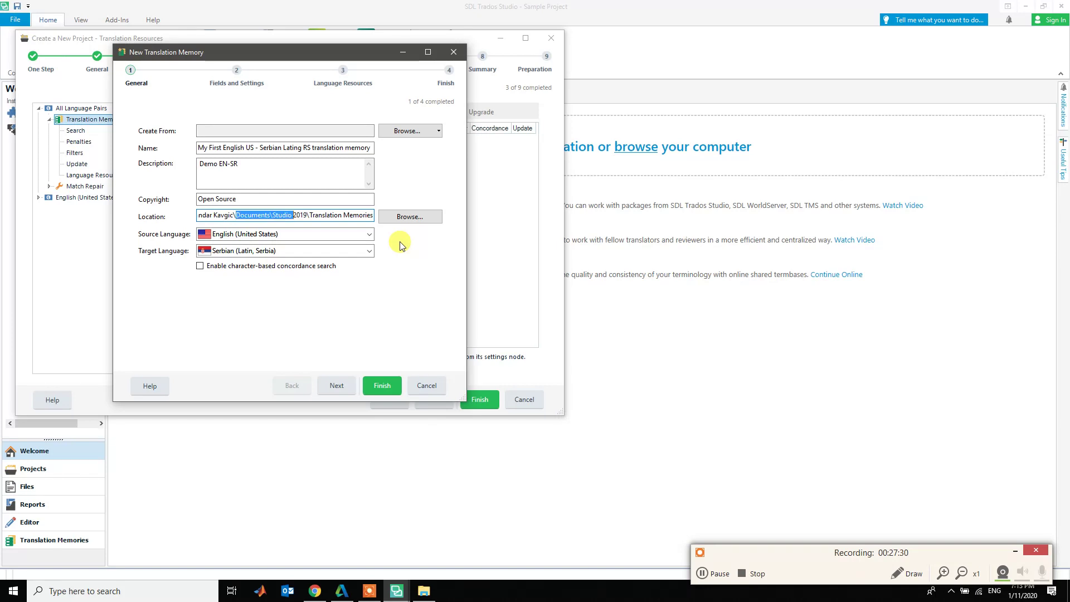
{"action": "key", "text": "ctrl+Left"}
{"action": "key", "text": "ctrl+Right"}
{"action": "key", "text": "ctrl+shift+Right"}
{"action": "key", "text": "ctrl+shift+Right"}
{"action": "key", "text": "ctrl+shift+Left"}
{"action": "key", "text": "ctrl+shift+Left"}
{"action": "key", "text": "ctrl+shift+Right"}
{"action": "key", "text": "ctrl+shift+Right"}
{"action": "key", "text": "ctrl+shift+Right"}
{"action": "key", "text": "shift+Left"}
{"action": "key", "text": "shift+Left"}
{"action": "key", "text": "shift+Left"}
{"action": "key", "text": "shift+Left"}
{"action": "key", "text": "shift+Left"}
{"action": "key", "text": "shift+Left"}
{"action": "key", "text": "shift+Left"}
{"action": "key", "text": "shift+Left"}
{"action": "key", "text": "shift+Left"}
{"action": "key", "text": "shift+Left"}
{"action": "key", "text": "shift+Left"}
{"action": "key", "text": "shift+Left"}
{"action": "key", "text": "Right"}
{"action": "key", "text": "ctrl+shift+Right"}
{"action": "key", "text": "ctrl+shift+Right"}
{"action": "key", "text": "Right"}
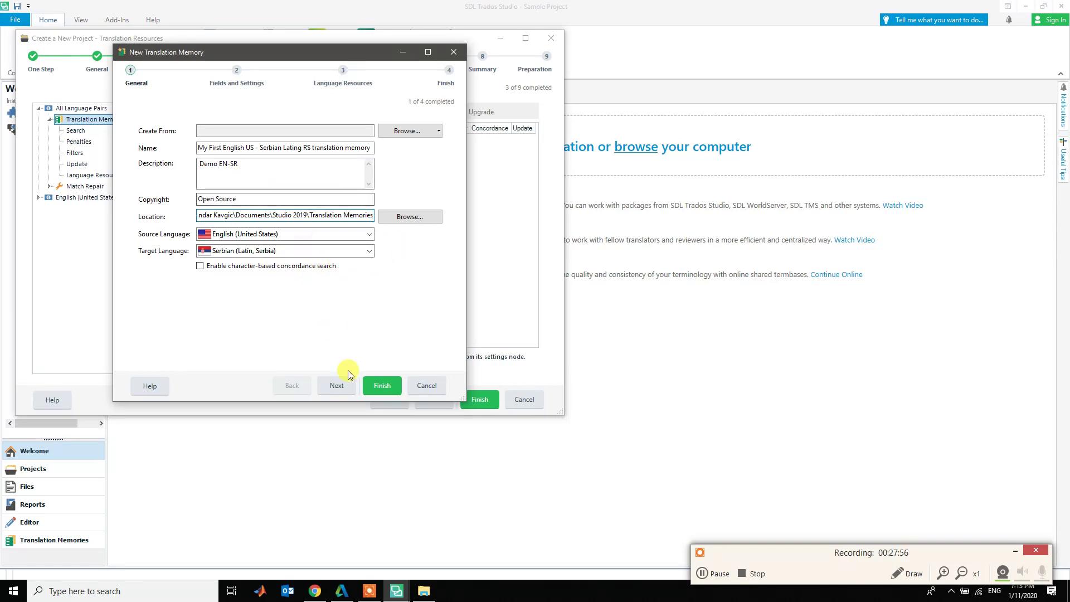
- Accept default General and Fields and Settings pages, then select Variable List under Language Resources
{"action": "left_click", "coordinate": [335, 387]}
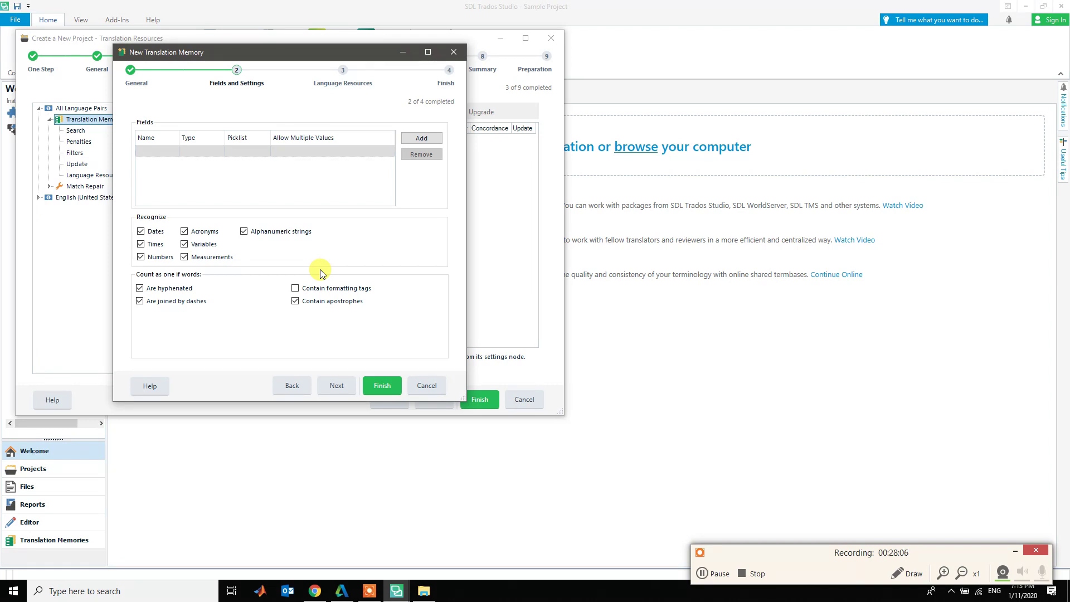
{"action": "left_click", "coordinate": [426, 142]}
{"action": "left_click", "coordinate": [340, 385]}
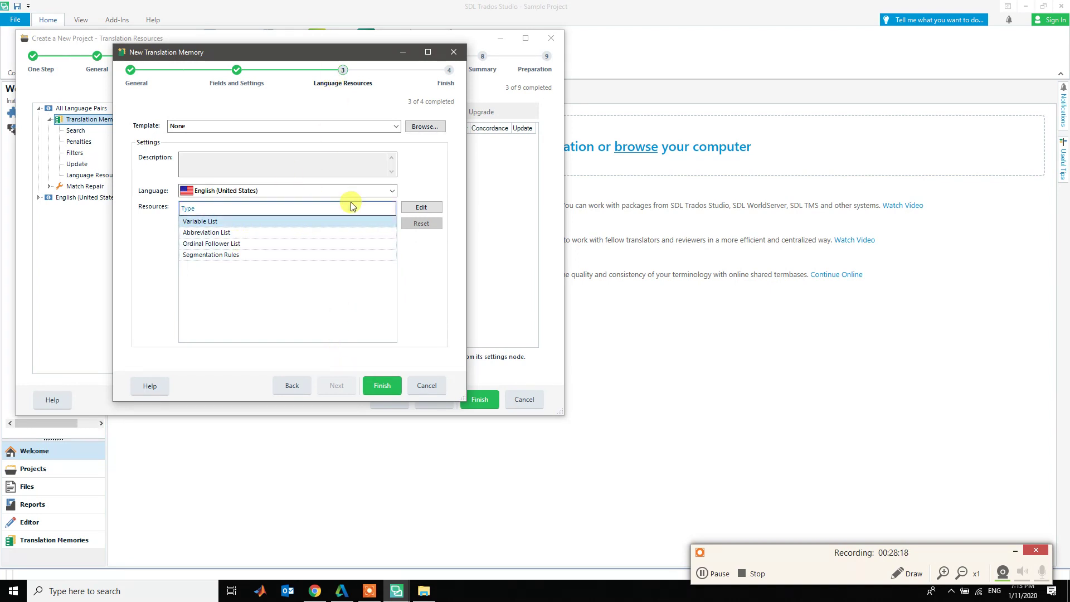
{"action": "left_click", "coordinate": [265, 215]}
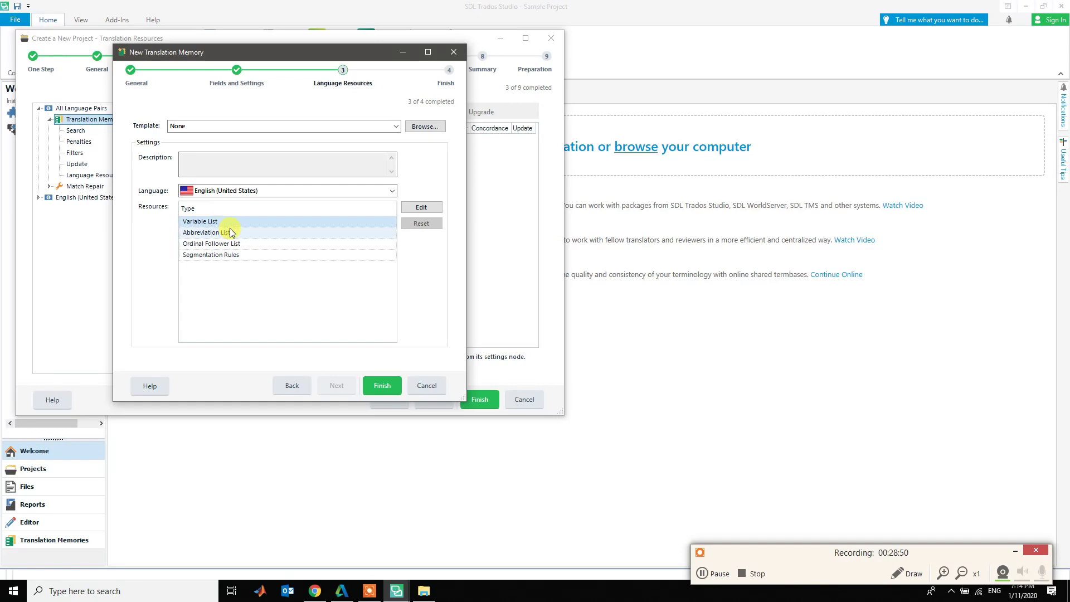
- Review the Segmentation Rules without changes, then finish creating the English–Serbian Latin translation memory
{"action": "left_click", "coordinate": [233, 254]}
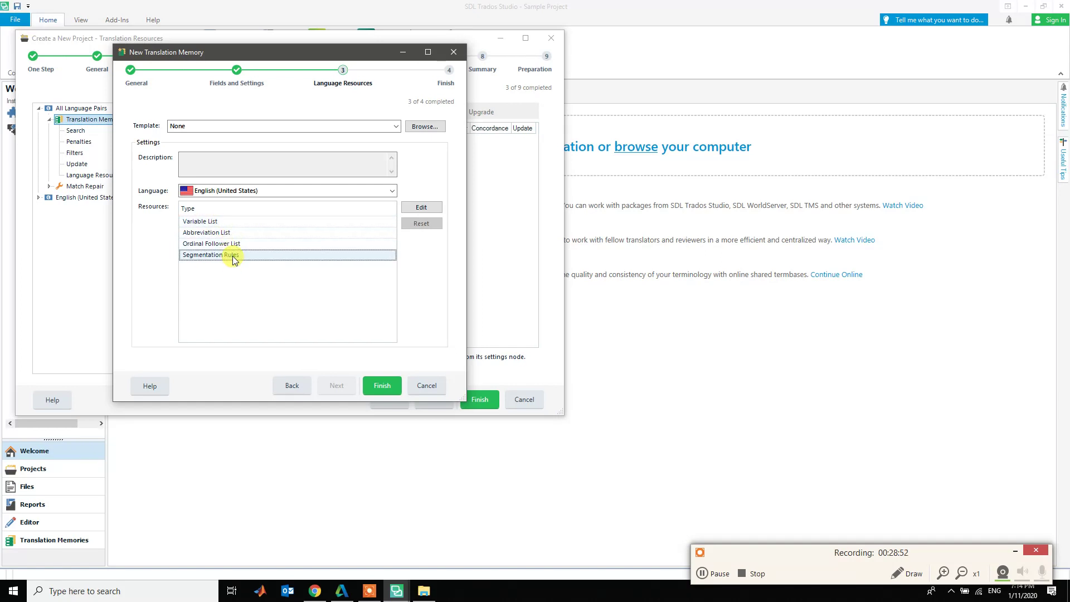
{"action": "left_click", "coordinate": [410, 209]}
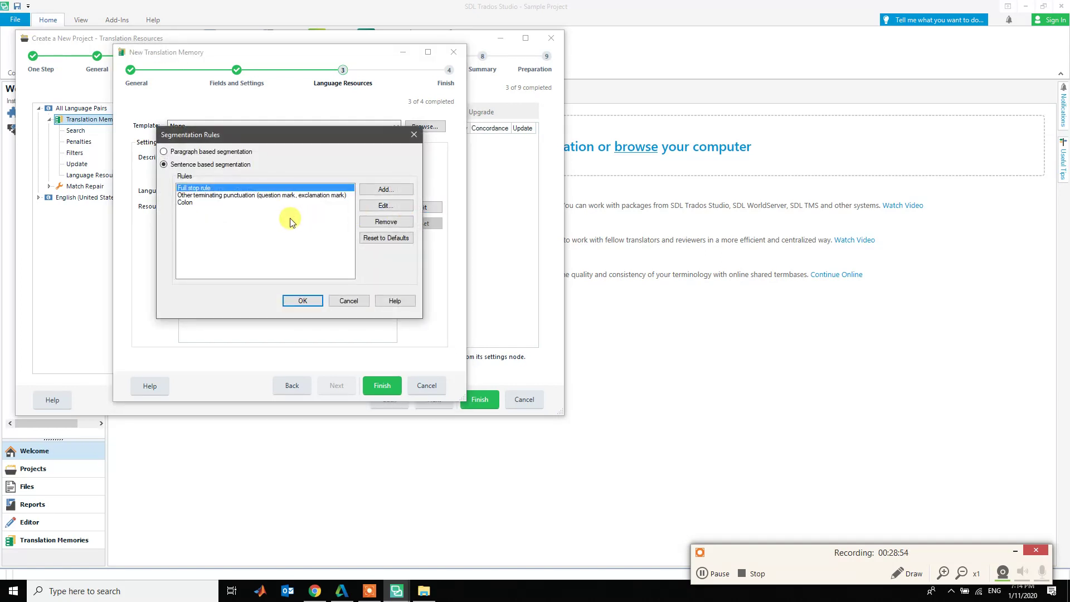
{"action": "left_click", "coordinate": [212, 196]}
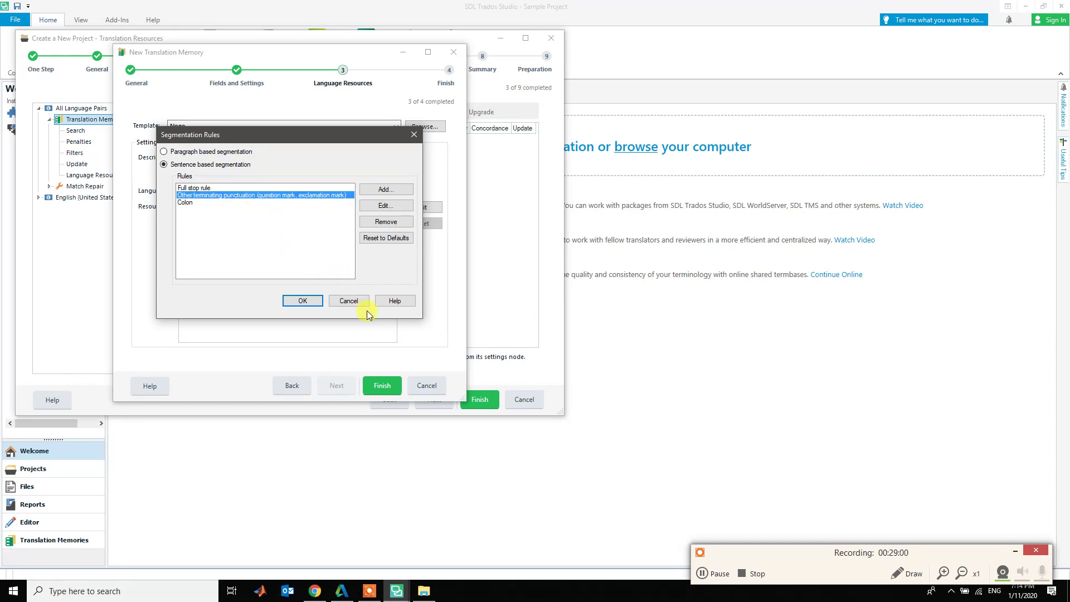
{"action": "left_click", "coordinate": [337, 301]}
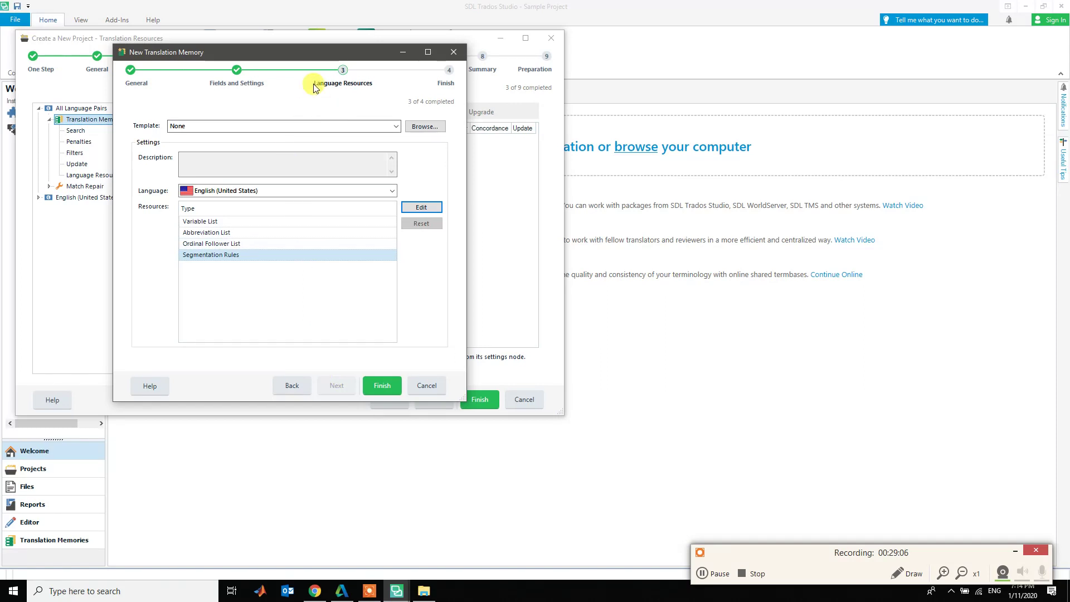
{"action": "left_click", "coordinate": [389, 389]}
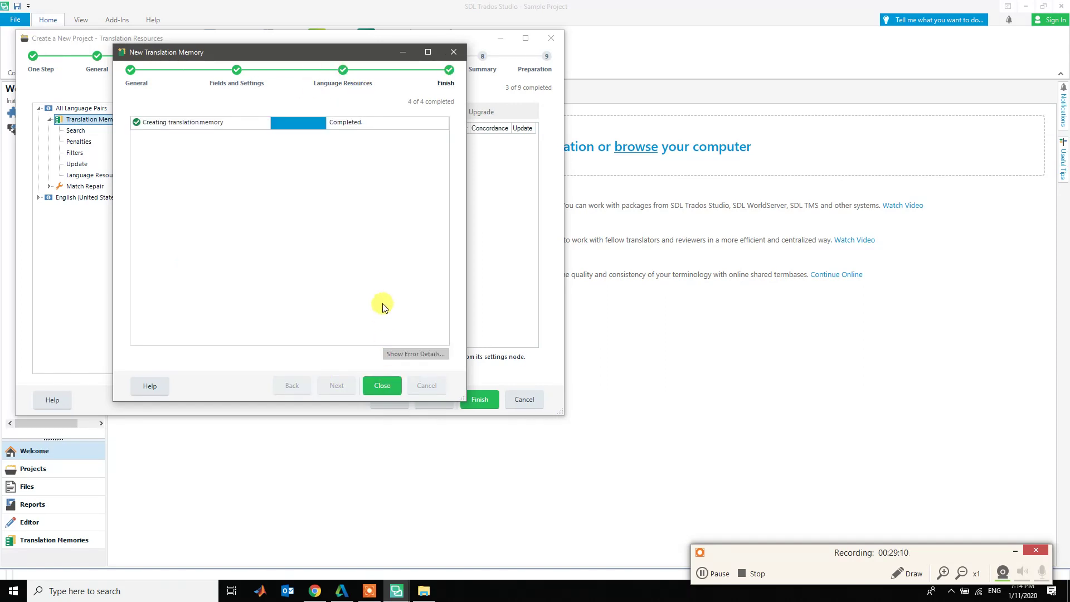
{"action": "left_click", "coordinate": [382, 386]}
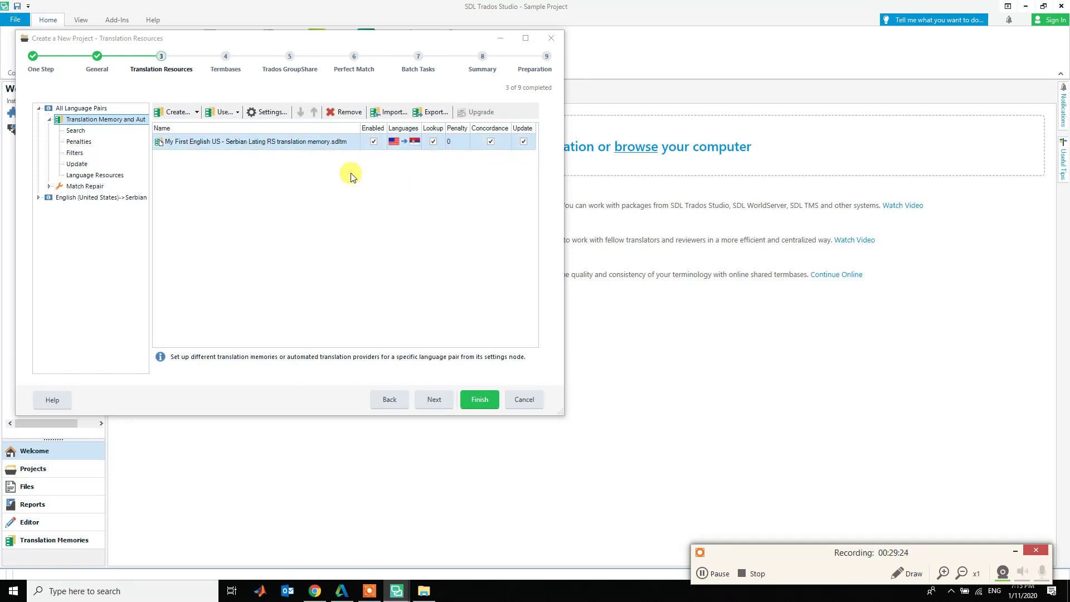
- Start an import into the new translation memory and browse the demo folder for TMX files
{"action": "left_click", "coordinate": [388, 113]}
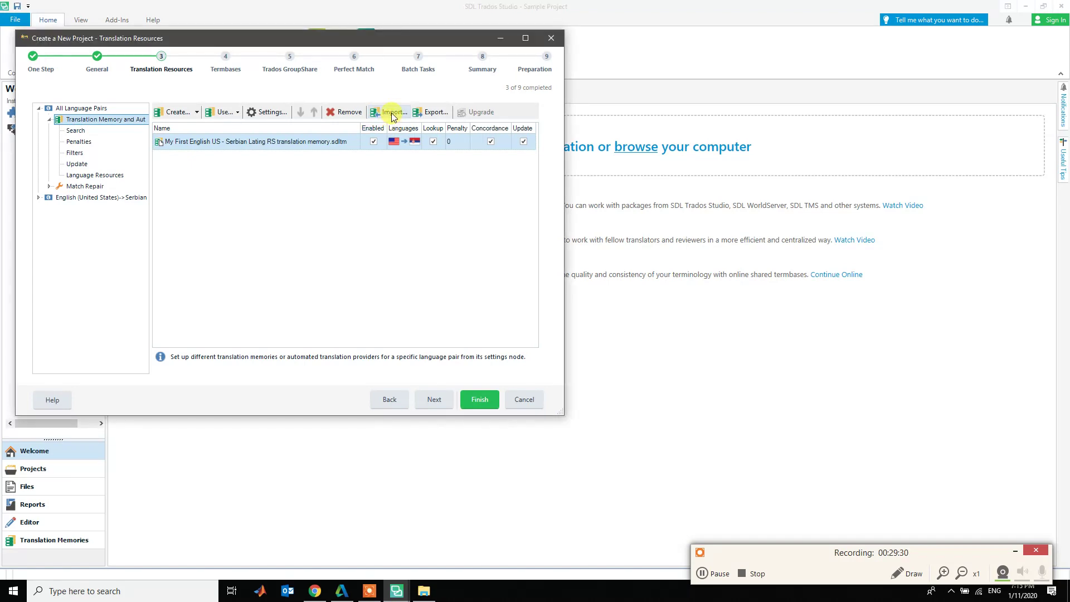
{"action": "left_click", "coordinate": [392, 113]}
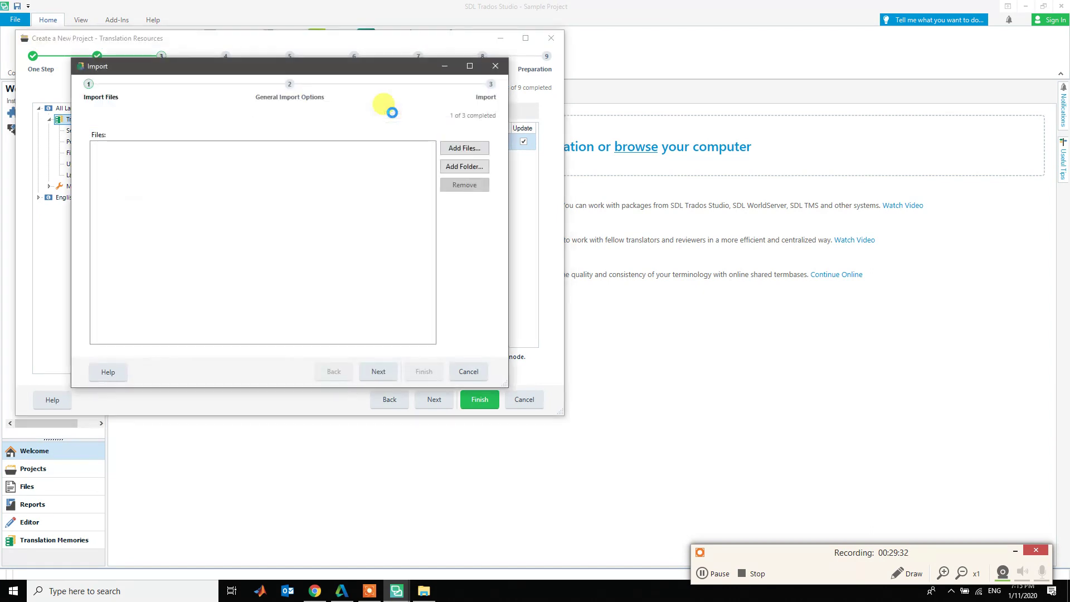
{"action": "left_click", "coordinate": [466, 149]}
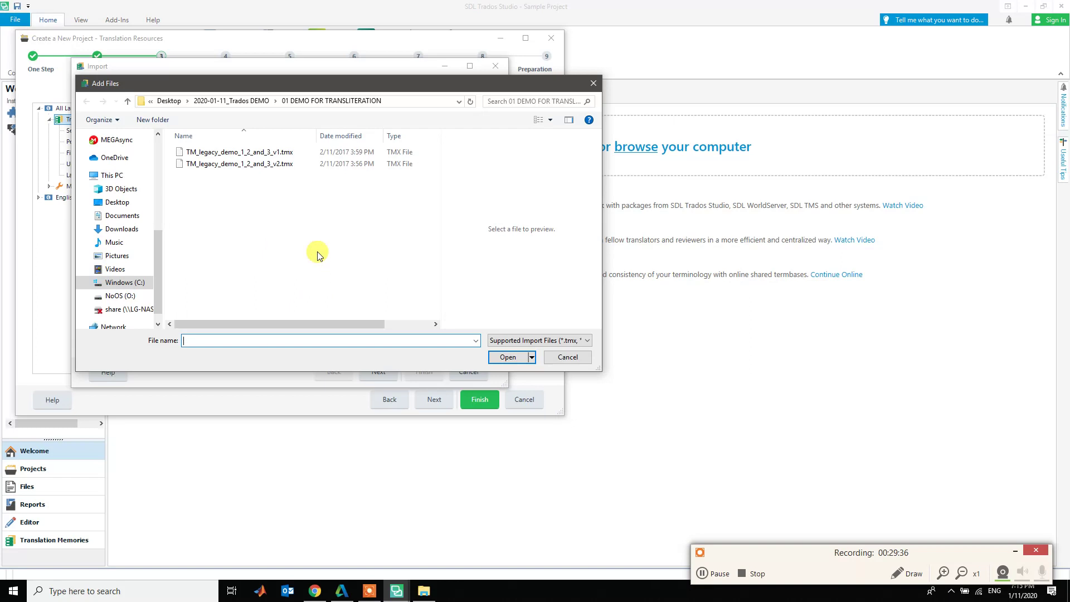
{"action": "left_click", "coordinate": [421, 593]}
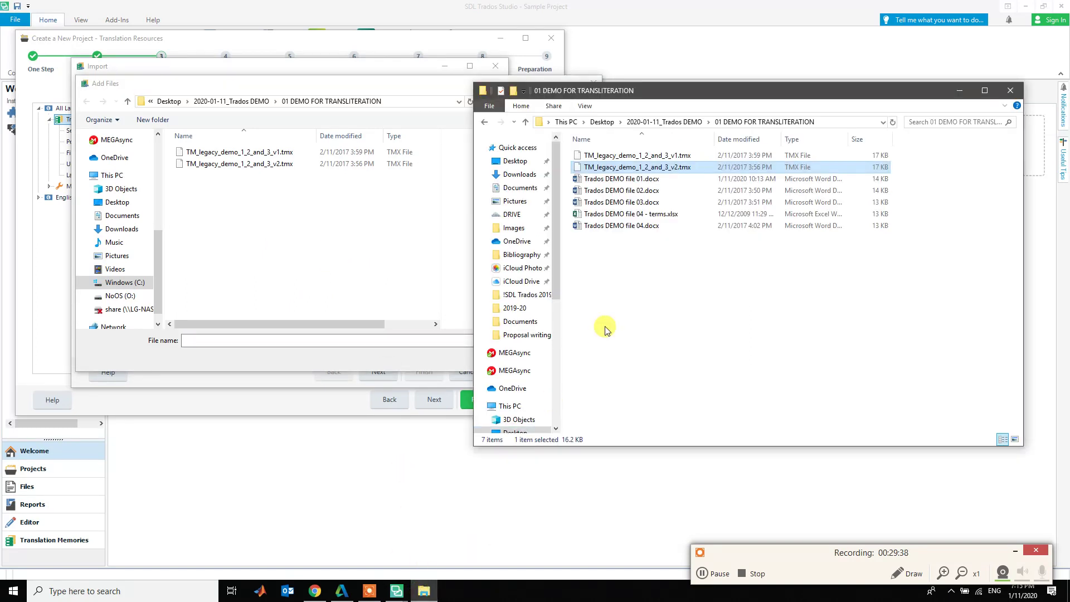
{"action": "left_click", "coordinate": [632, 167]}
{"action": "right_click", "coordinate": [633, 168]}
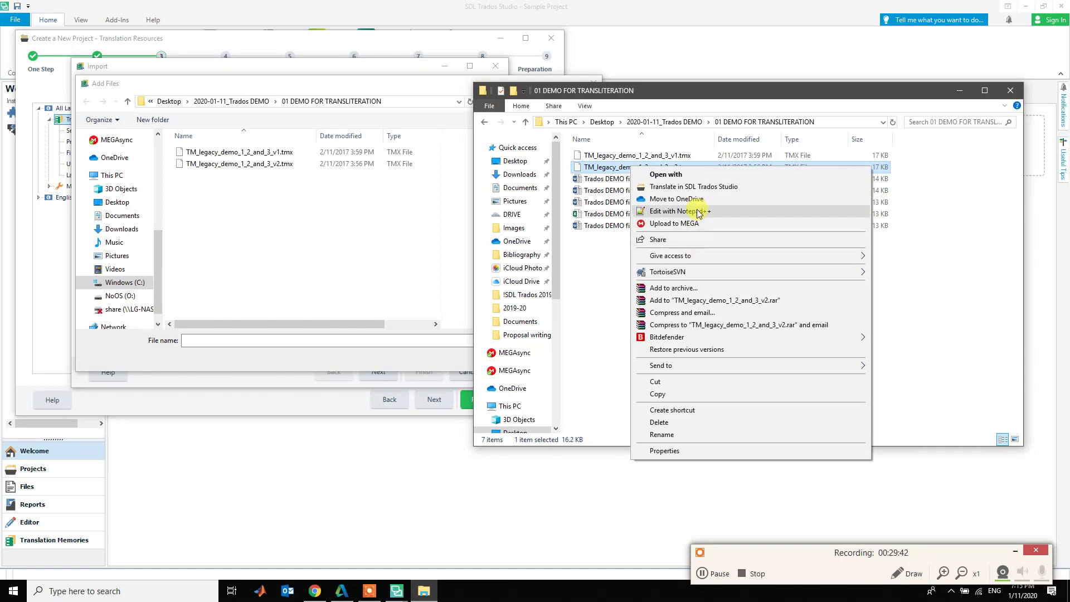
{"action": "left_click", "coordinate": [698, 211]}
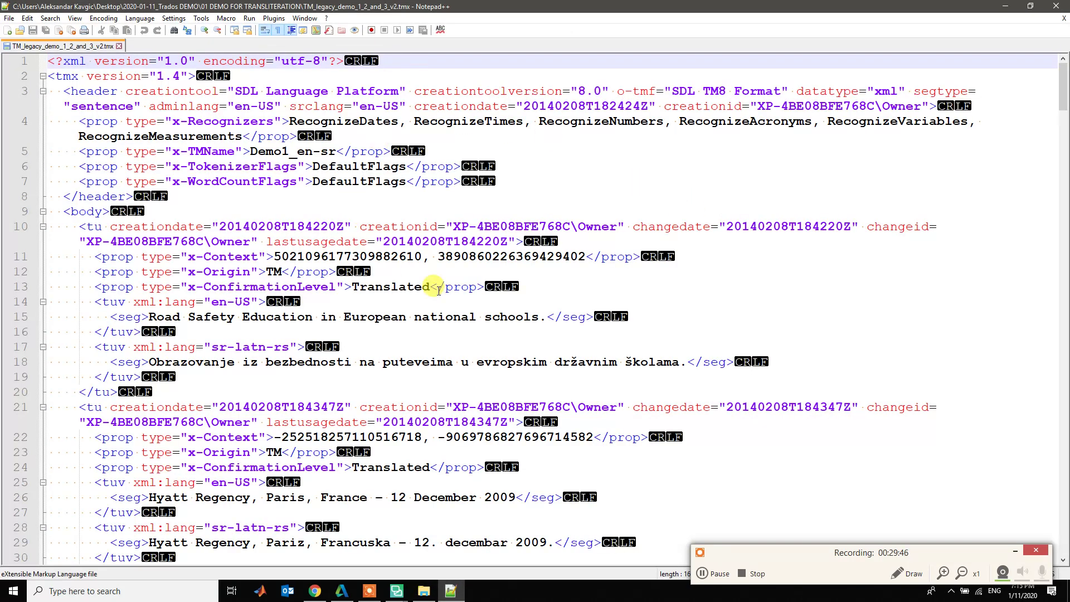
{"action": "left_click", "coordinate": [235, 528]}
{"action": "left_click_drag", "start_coordinate": [260, 528], "coordinate": [297, 528]}
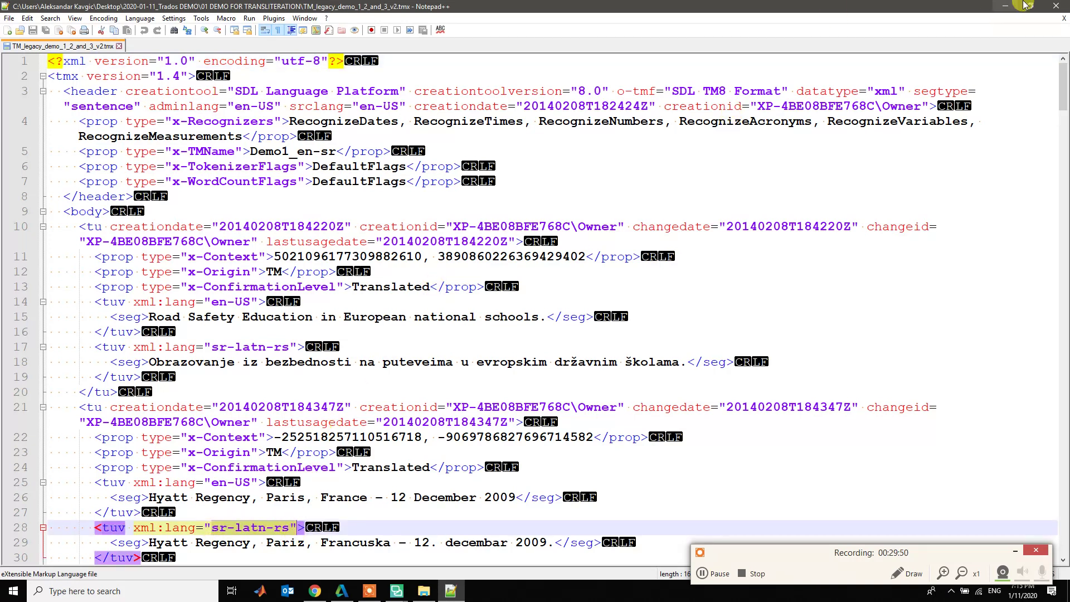
{"action": "left_click", "coordinate": [1056, 6]}
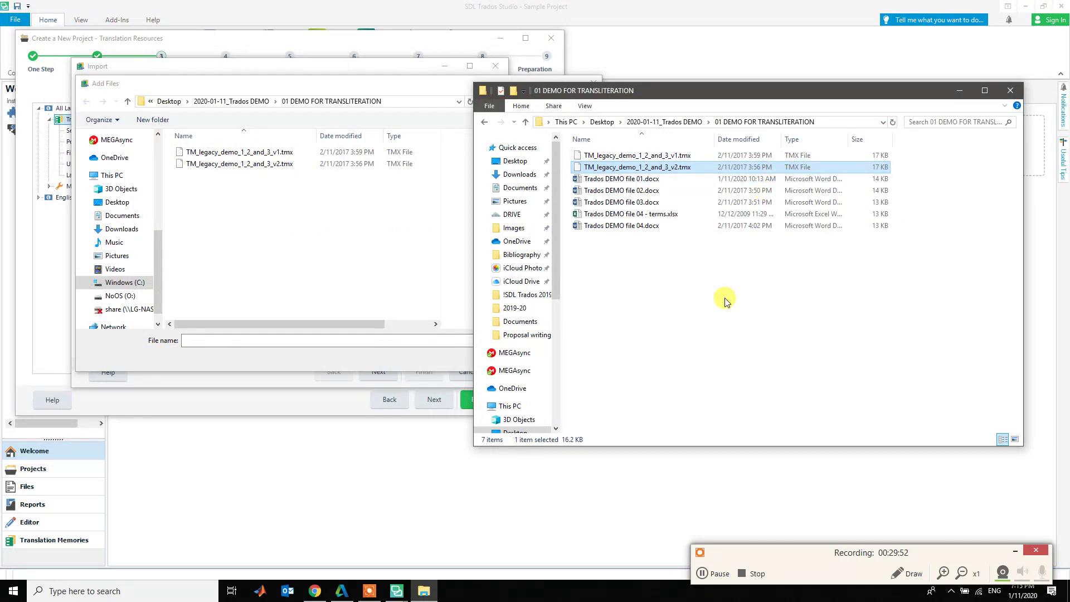
- Clear the TMX file selection in Explorer and cancel the Add Files browser in Trados
{"action": "left_click", "coordinate": [721, 297]}
{"action": "left_click", "coordinate": [664, 167]}
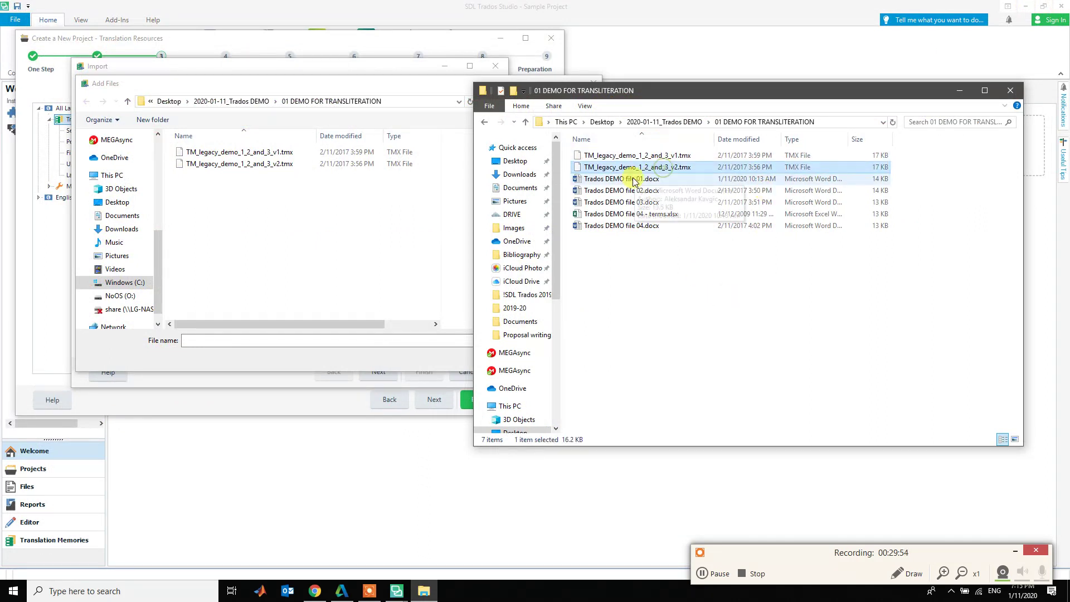
{"action": "left_click", "coordinate": [566, 194]}
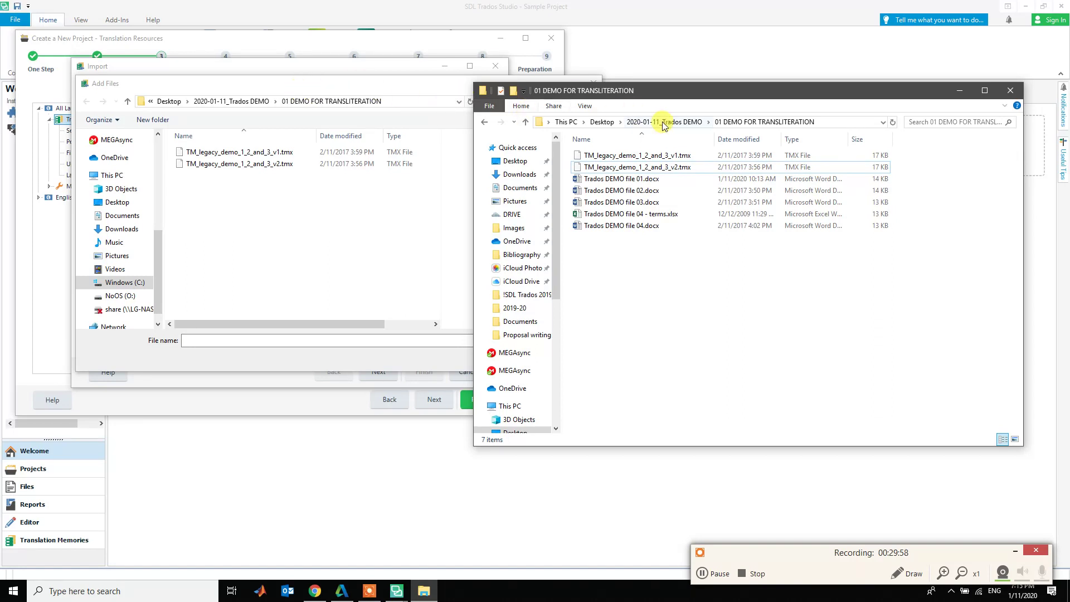
{"action": "key", "text": "alt+Tab"}
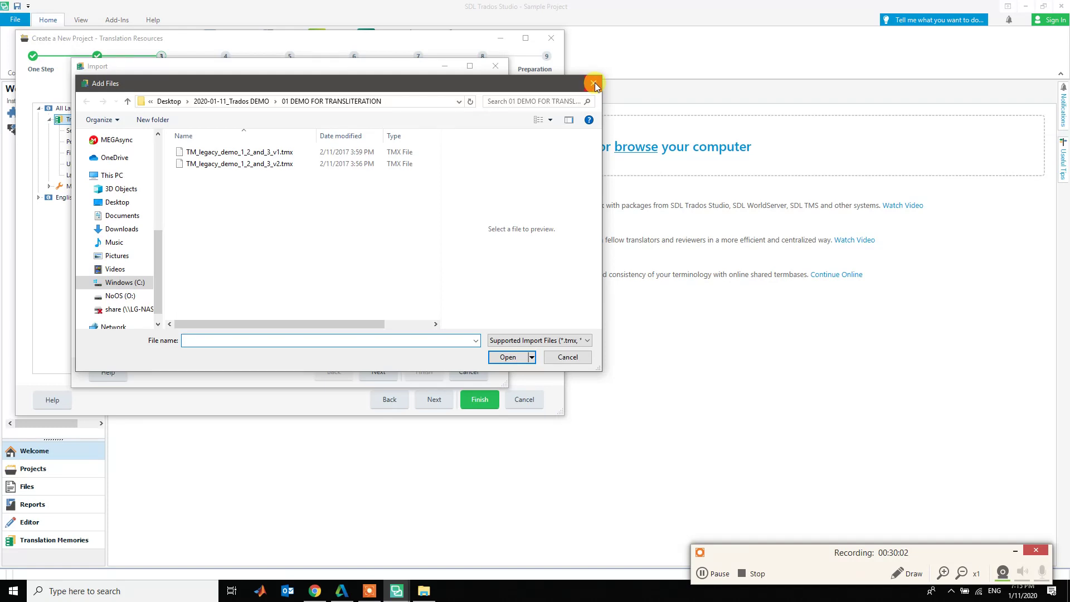
{"action": "left_click", "coordinate": [569, 357]}
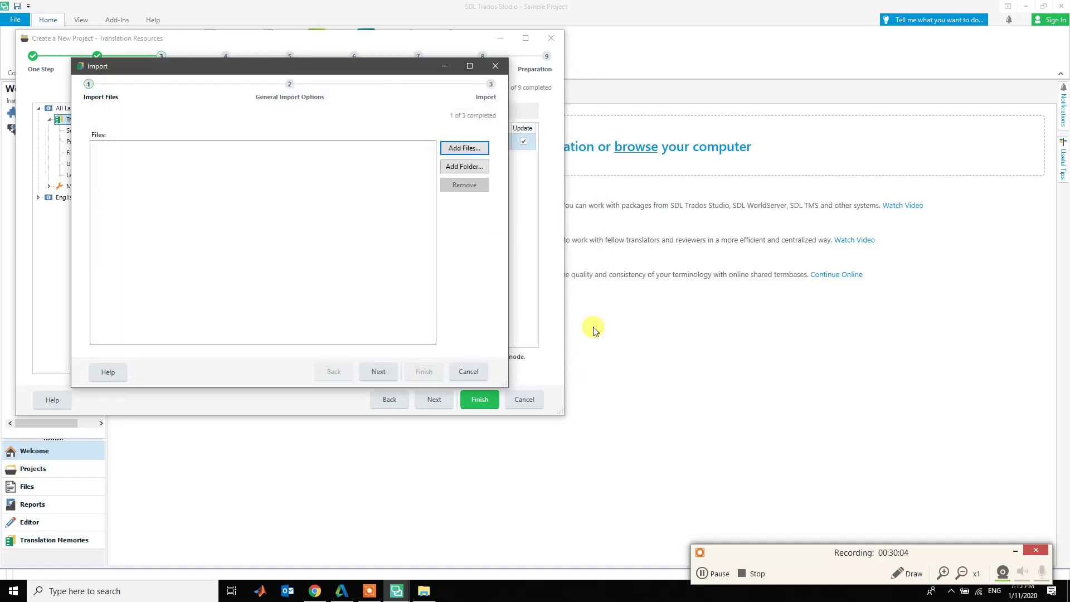
- Add TM_legacy_demo_1_2_and_3_v2.tmx to the import list and advance to TMX import options
{"action": "left_click", "coordinate": [456, 148]}
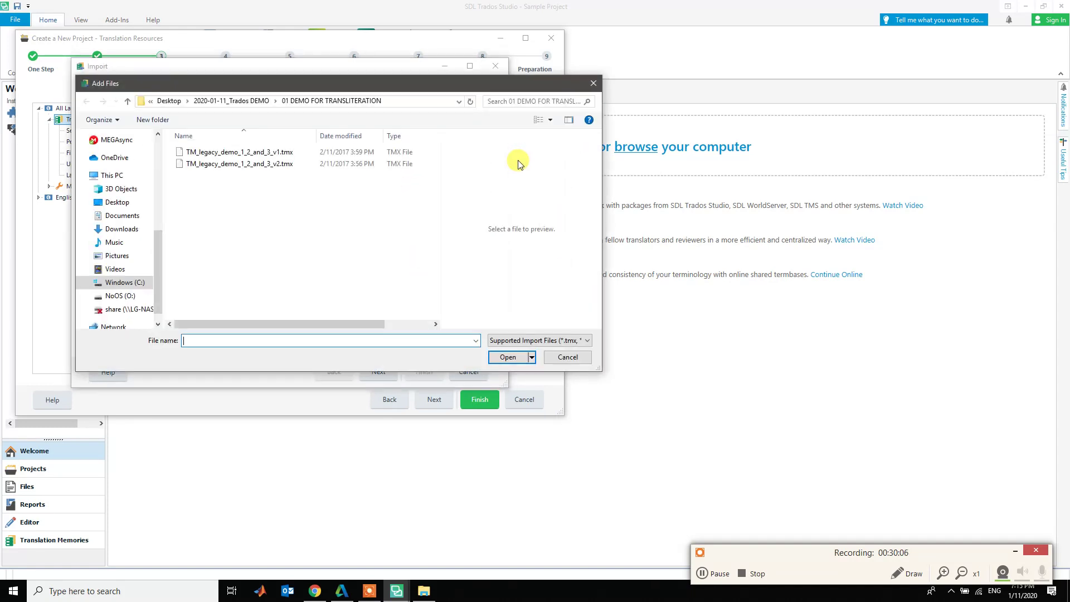
{"action": "left_click", "coordinate": [268, 165]}
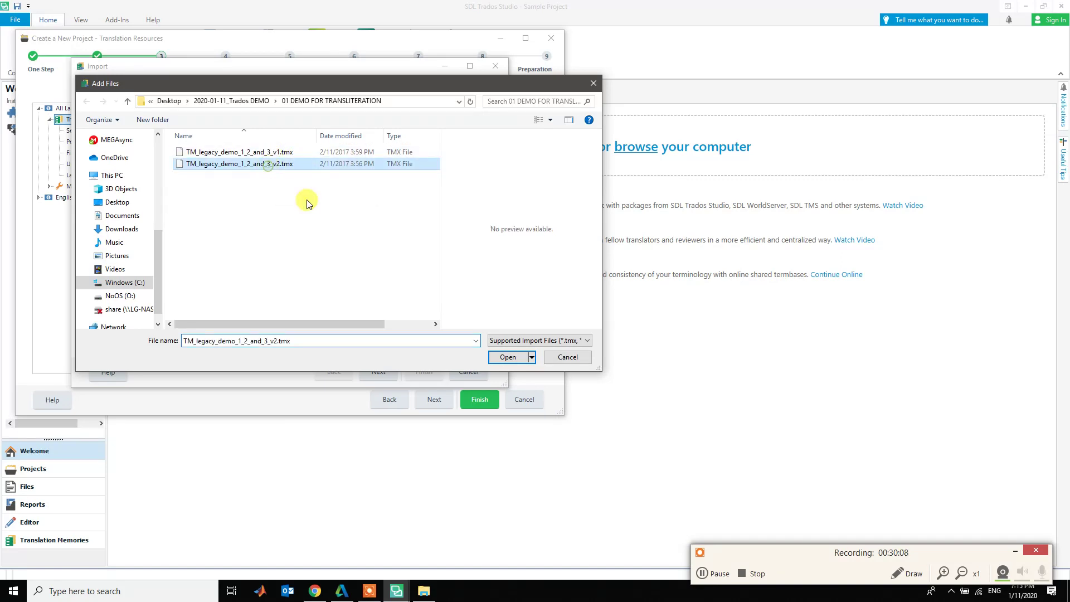
{"action": "left_click", "coordinate": [378, 372]}
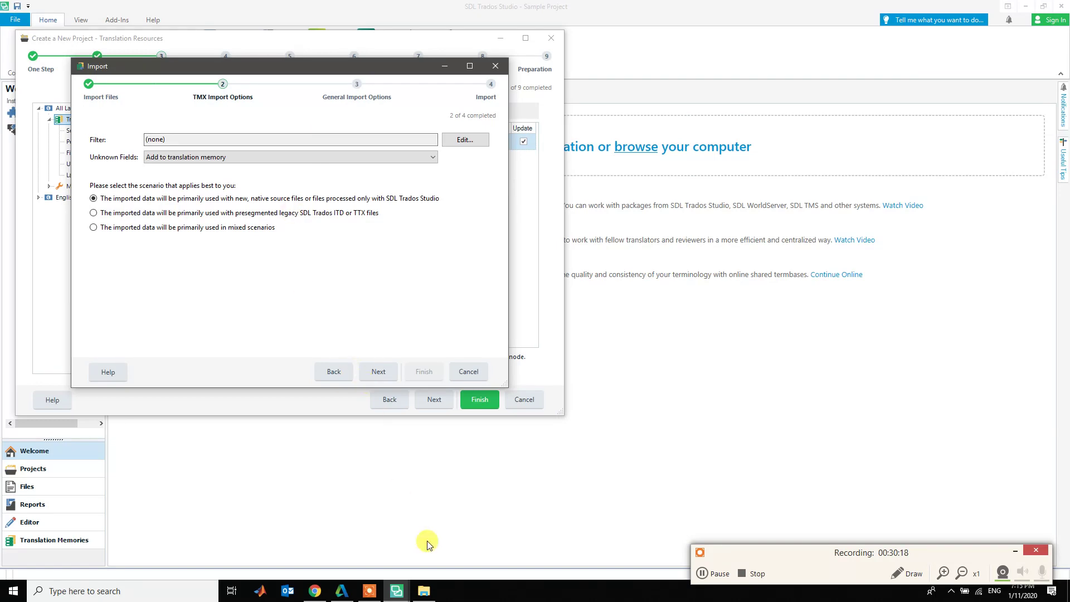
{"action": "mouse_move", "coordinate": [427, 595]}
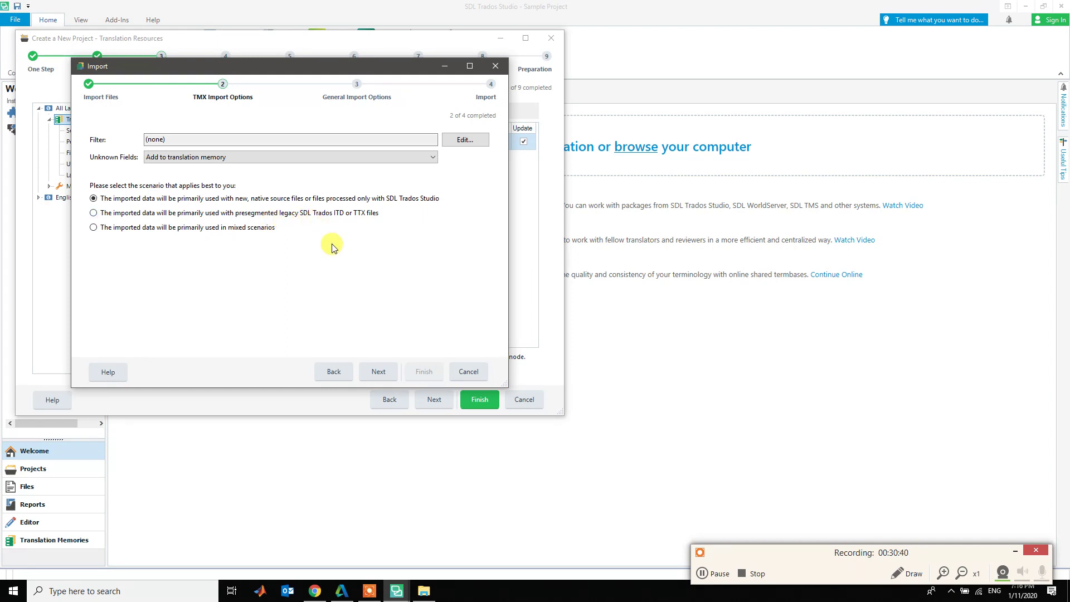
- Keep the default TMX and general import options and run the import
{"action": "left_click", "coordinate": [382, 377]}
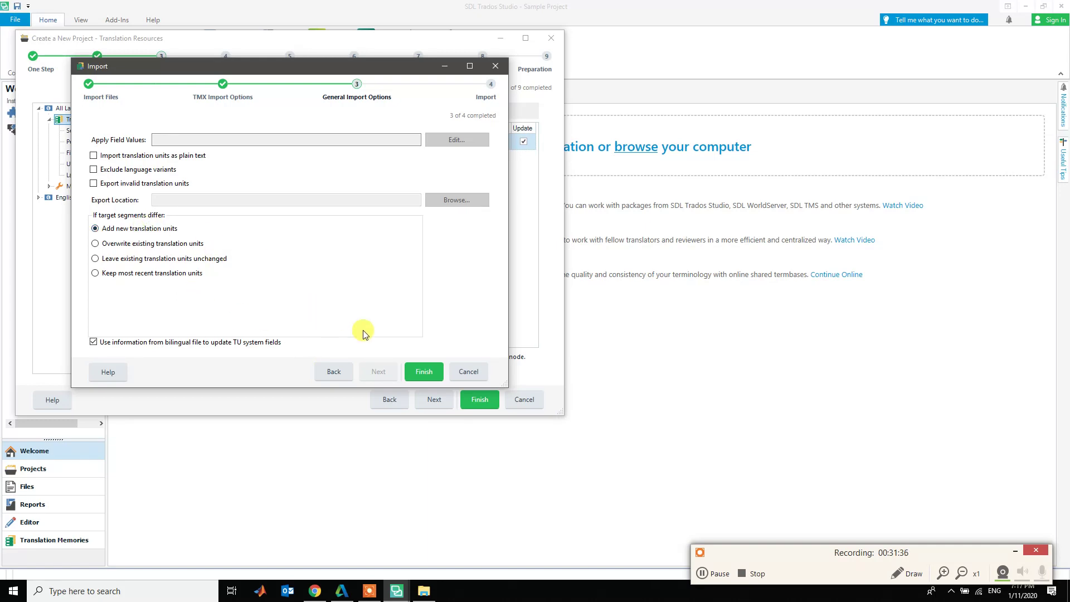
{"action": "left_click", "coordinate": [423, 378]}
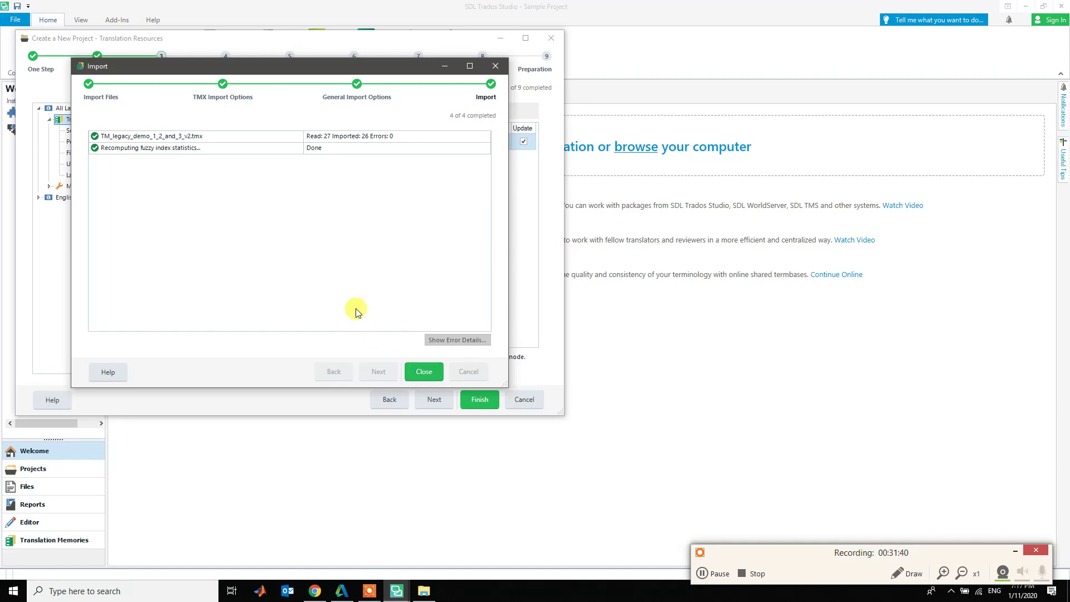
- Check the import result (27 read, 26 imported, 0 errors) and close the Import dialog
{"action": "left_click", "coordinate": [310, 139]}
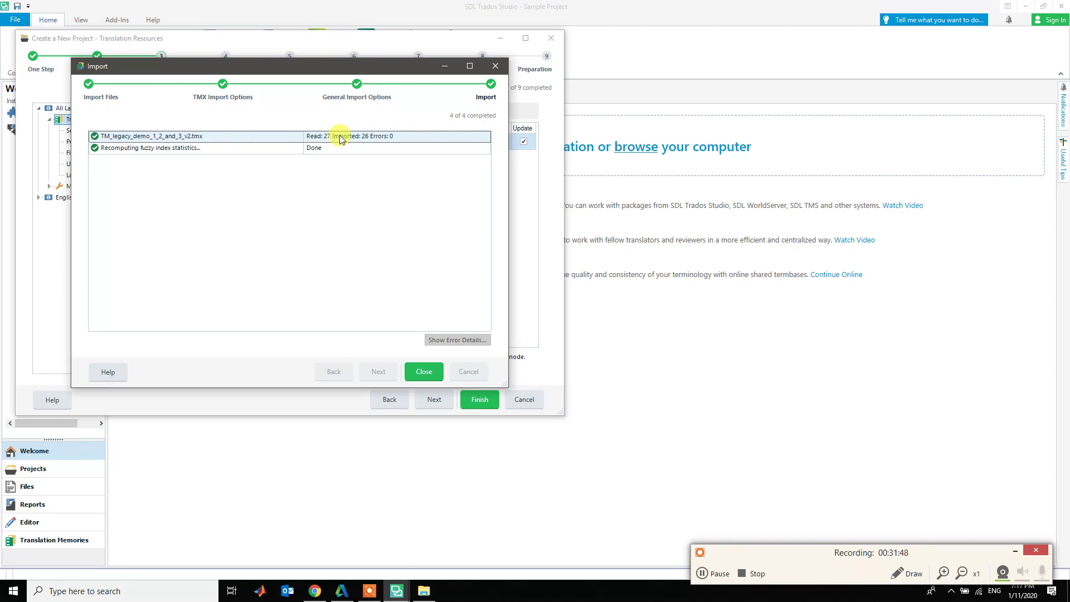
{"action": "left_click", "coordinate": [425, 371]}
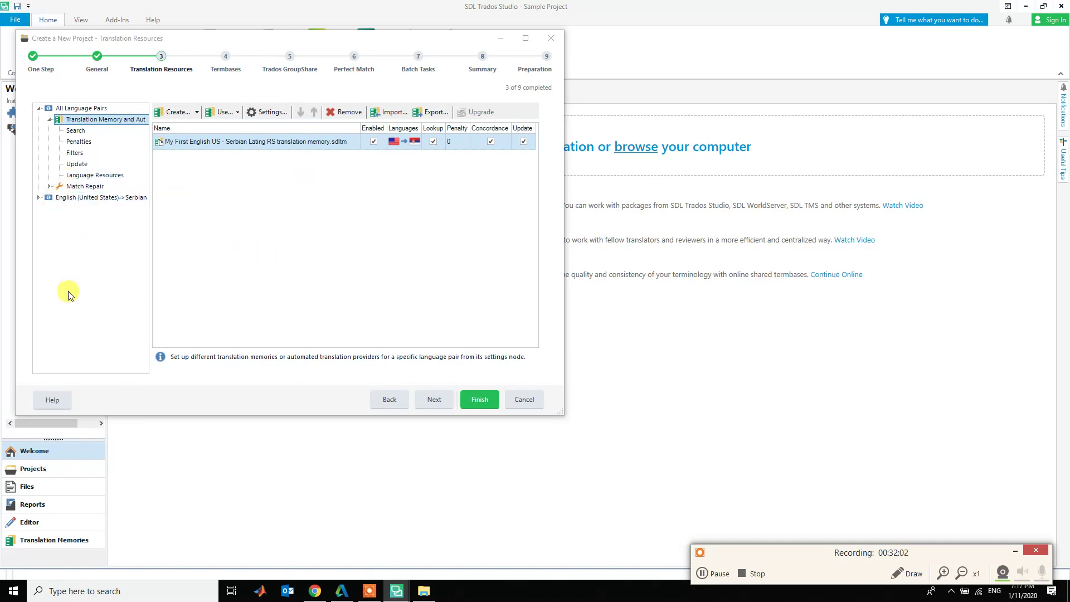
- Open the My First English US - Serbian Lating RS .sdltm file in Translation Memories view
{"action": "left_click_drag", "start_coordinate": [184, 43], "coordinate": [321, 52]}
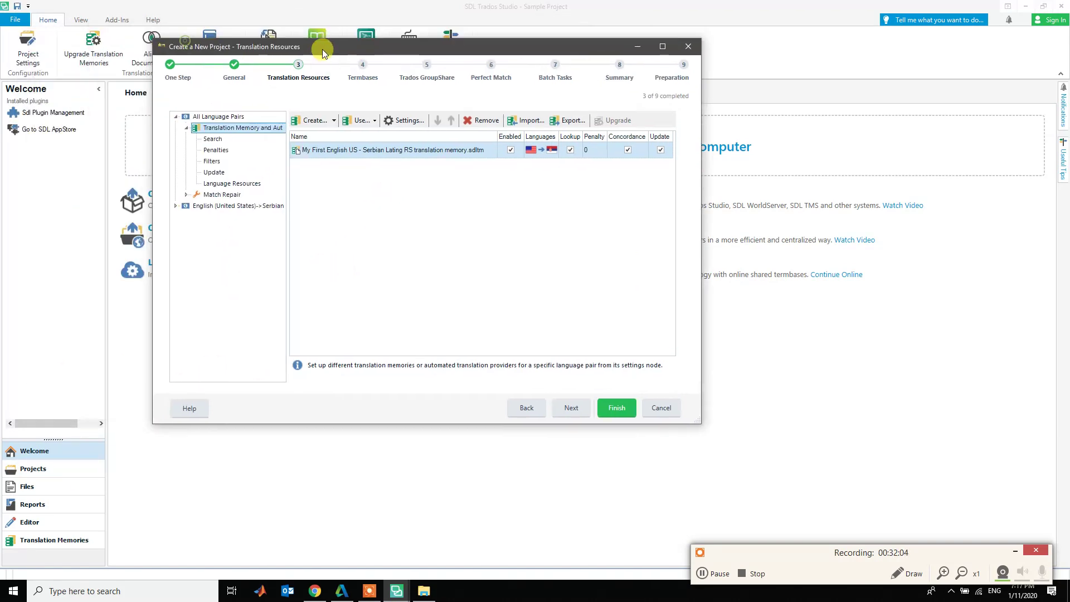
{"action": "left_click", "coordinate": [60, 541]}
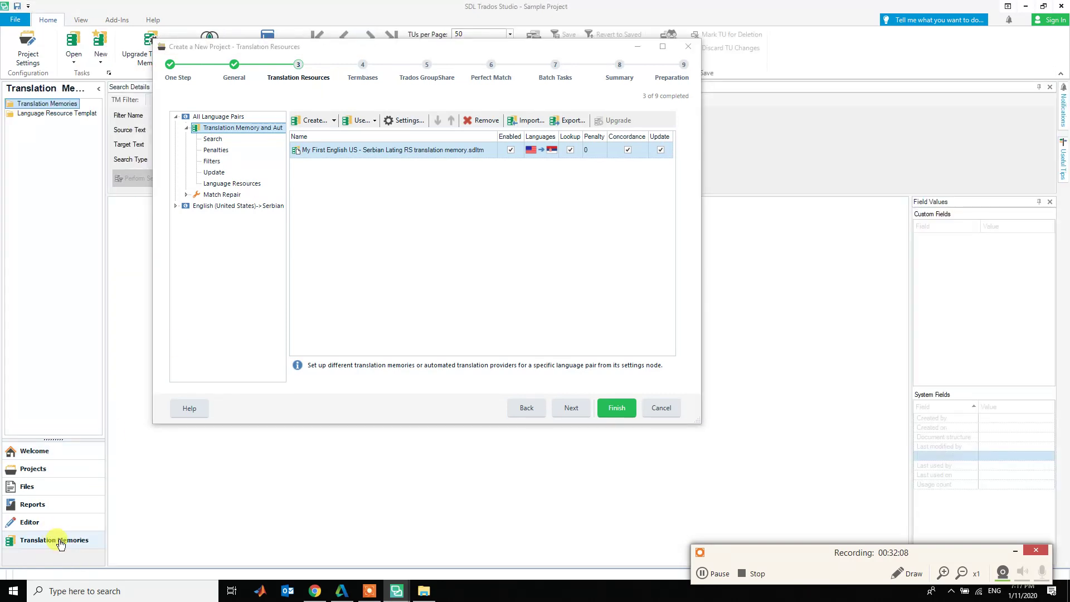
{"action": "left_click_drag", "start_coordinate": [383, 46], "coordinate": [701, 63]}
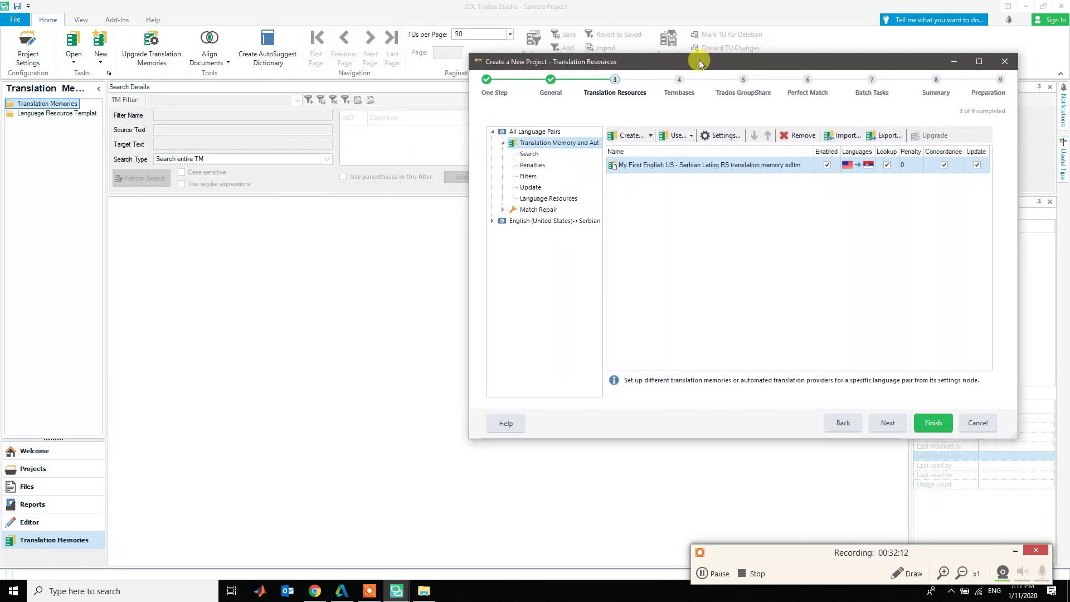
{"action": "left_click", "coordinate": [52, 540]}
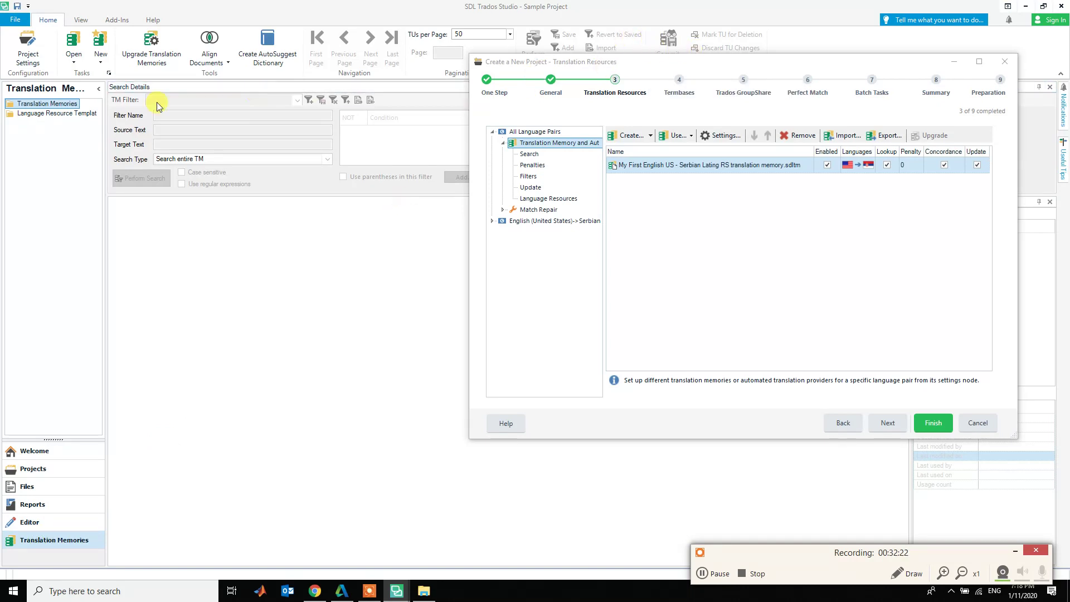
{"action": "left_click", "coordinate": [78, 64]}
{"action": "left_click", "coordinate": [100, 75]}
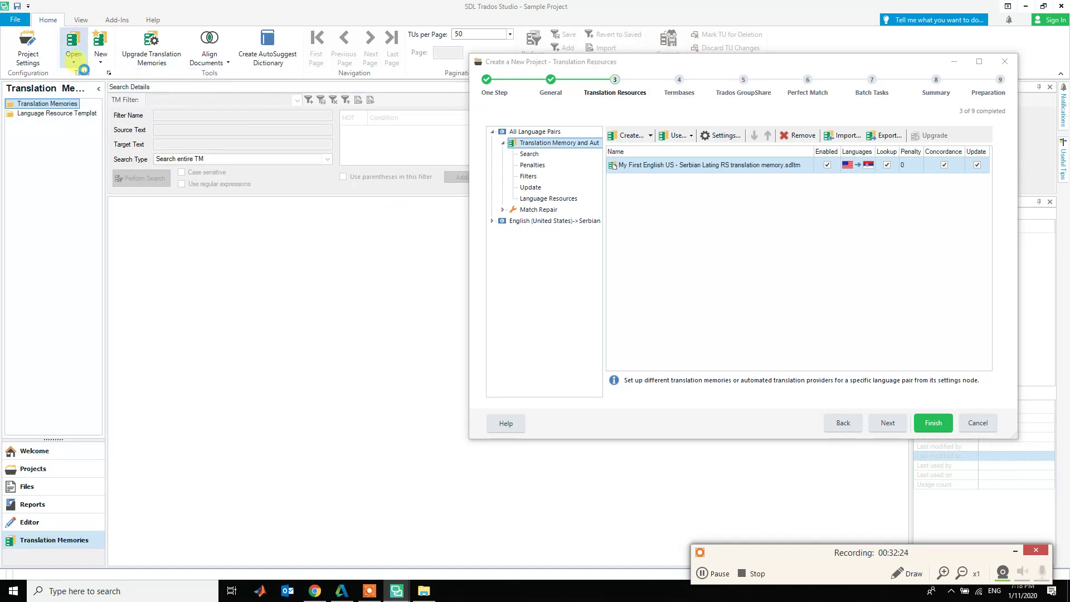
{"action": "left_click", "coordinate": [161, 77]}
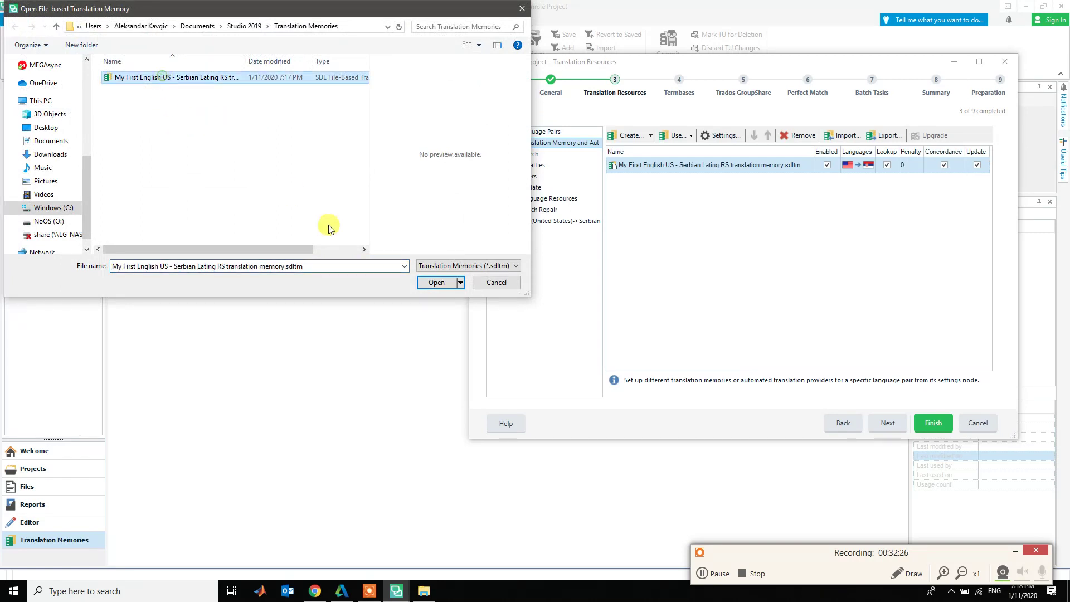
{"action": "left_click", "coordinate": [436, 282]}
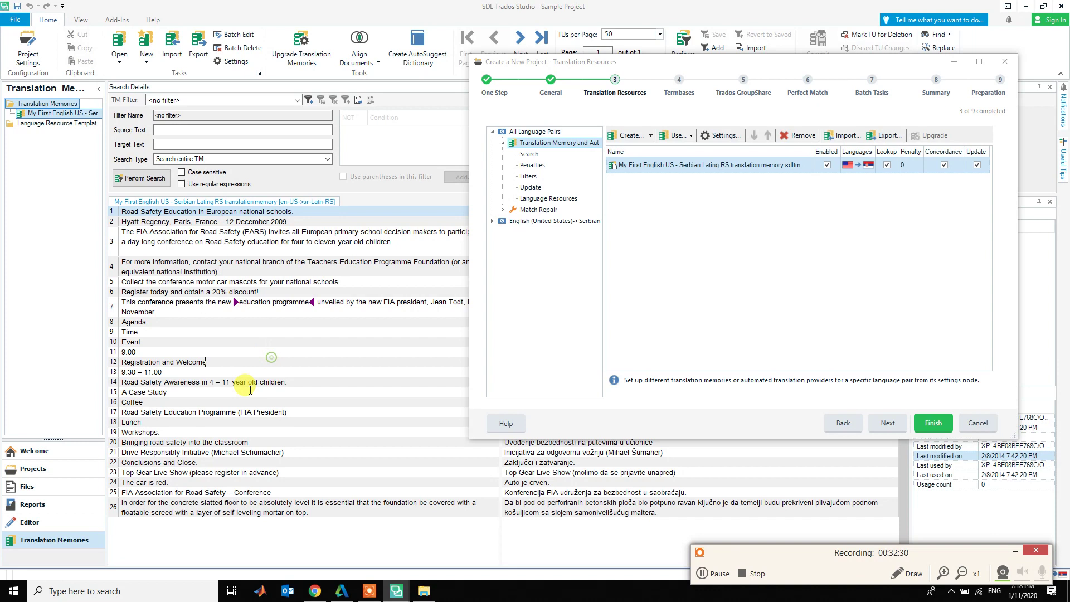
- Inspect imported units 3, 12, 13, 24 and 25, such as 'The car is red.' → 'Auto je crven.'
{"action": "left_click", "coordinate": [244, 364]}
{"action": "left_click", "coordinate": [247, 368]}
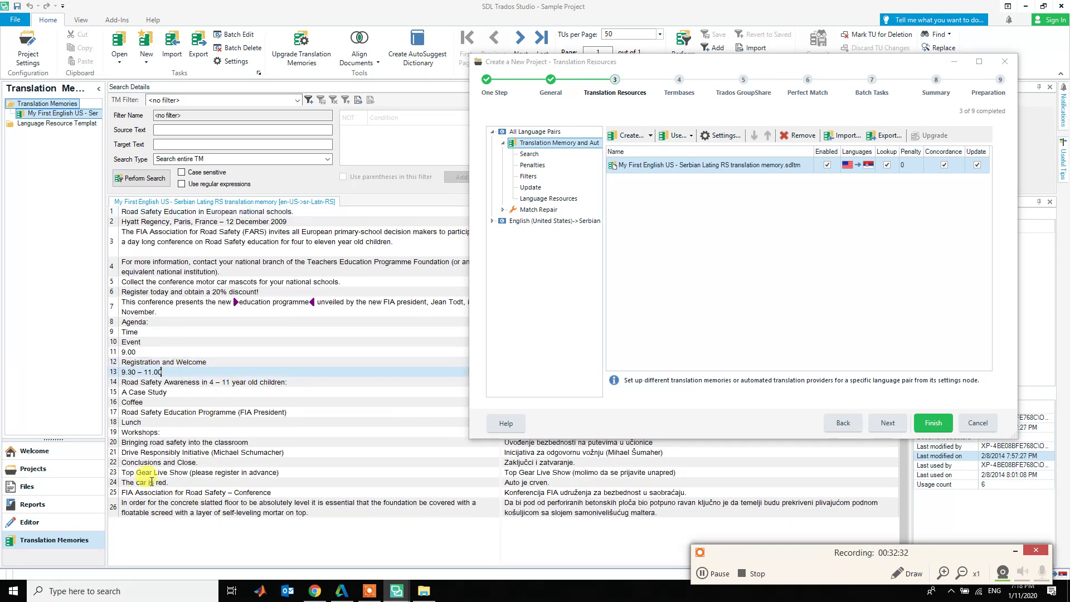
{"action": "left_click_drag", "start_coordinate": [184, 492], "coordinate": [125, 483]}
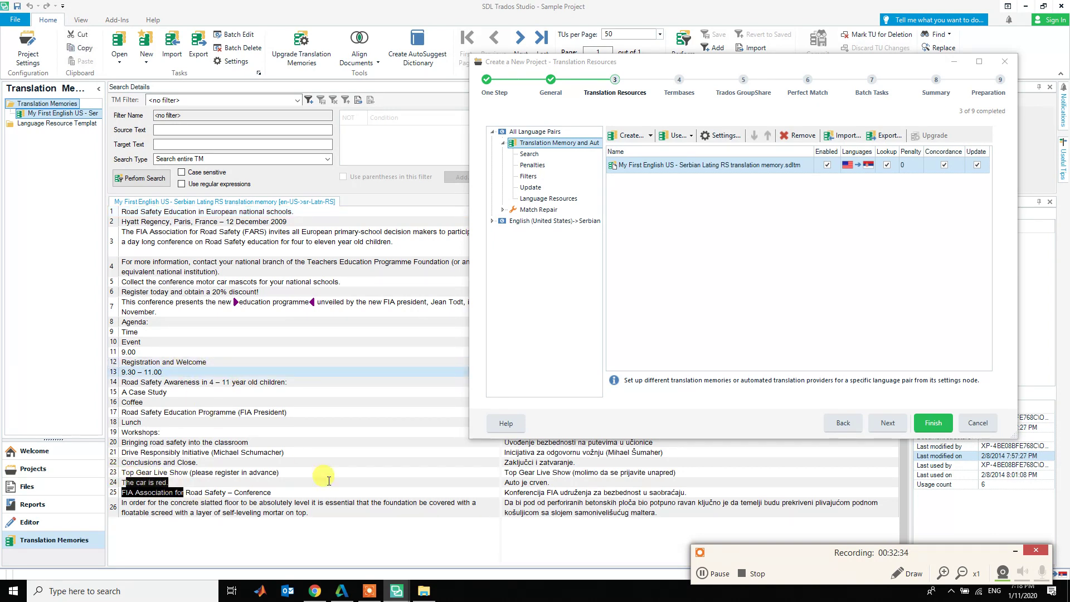
{"action": "left_click", "coordinate": [230, 492]}
{"action": "left_click_drag", "start_coordinate": [273, 492], "coordinate": [135, 492]}
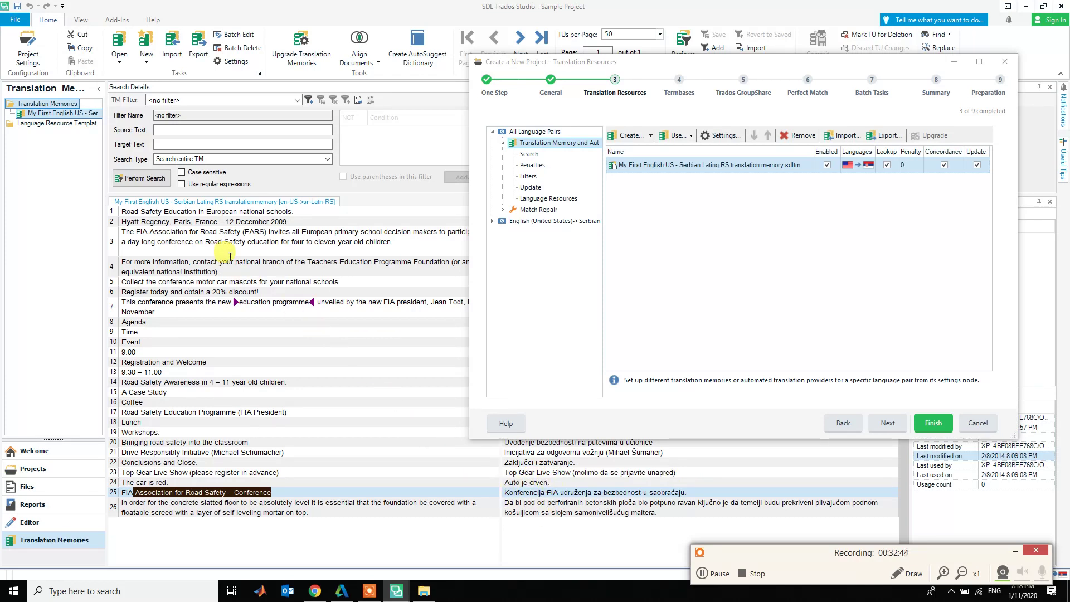
{"action": "left_click", "coordinate": [142, 231]}
{"action": "left_click", "coordinate": [235, 231]}
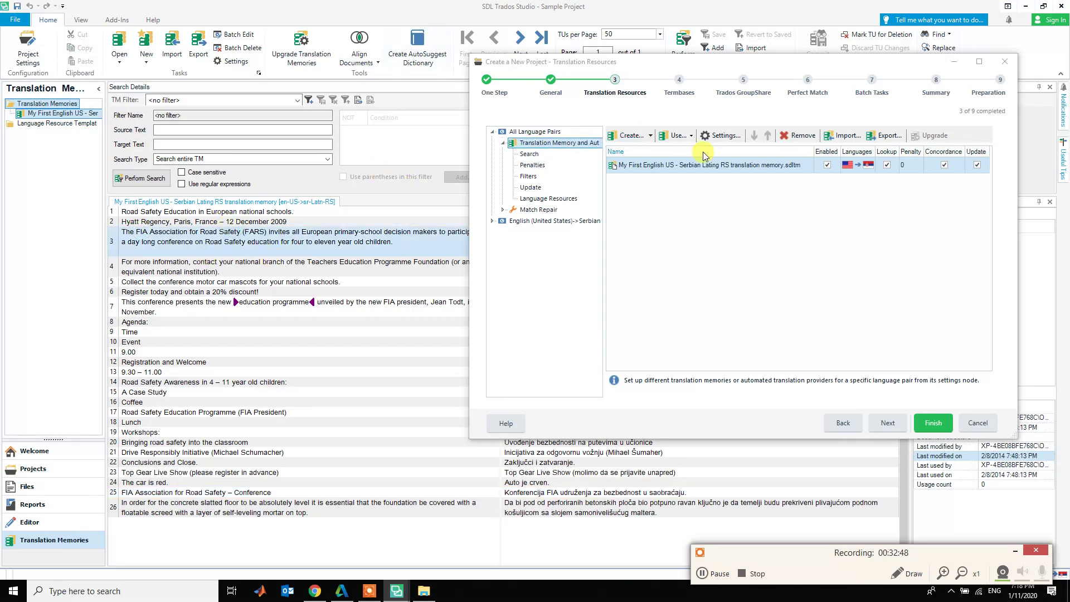
{"action": "left_click_drag", "start_coordinate": [691, 65], "coordinate": [354, 58]}
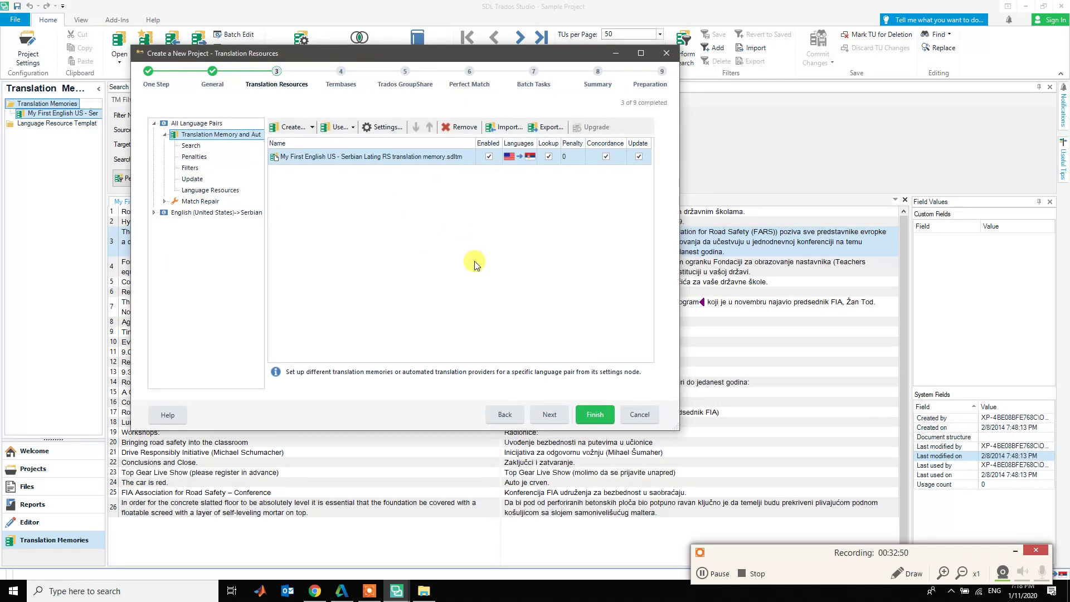
{"action": "left_click", "coordinate": [345, 161]}
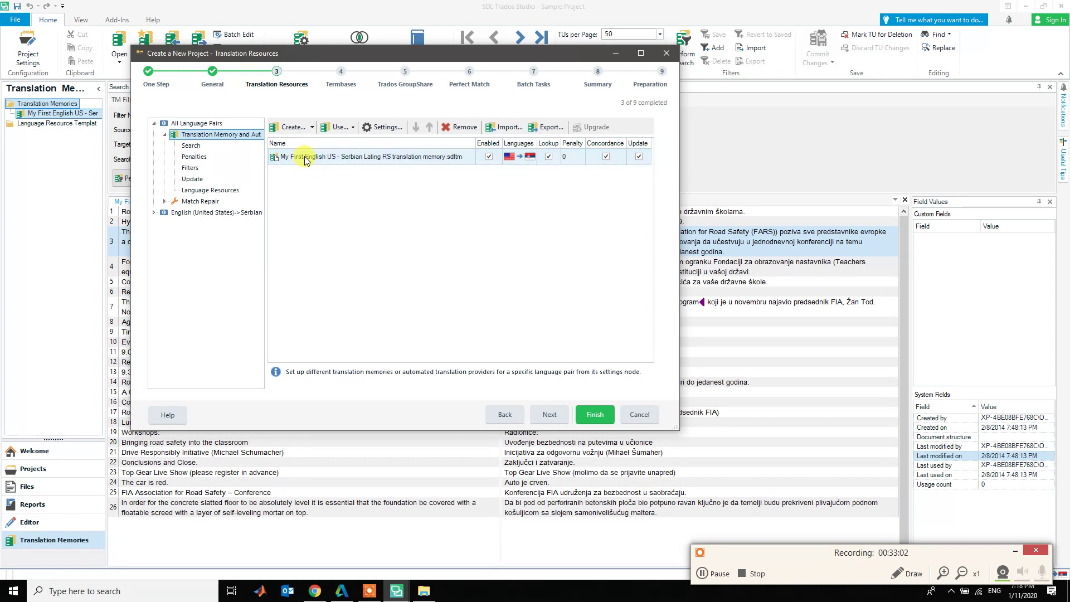
{"action": "left_click", "coordinate": [489, 157]}
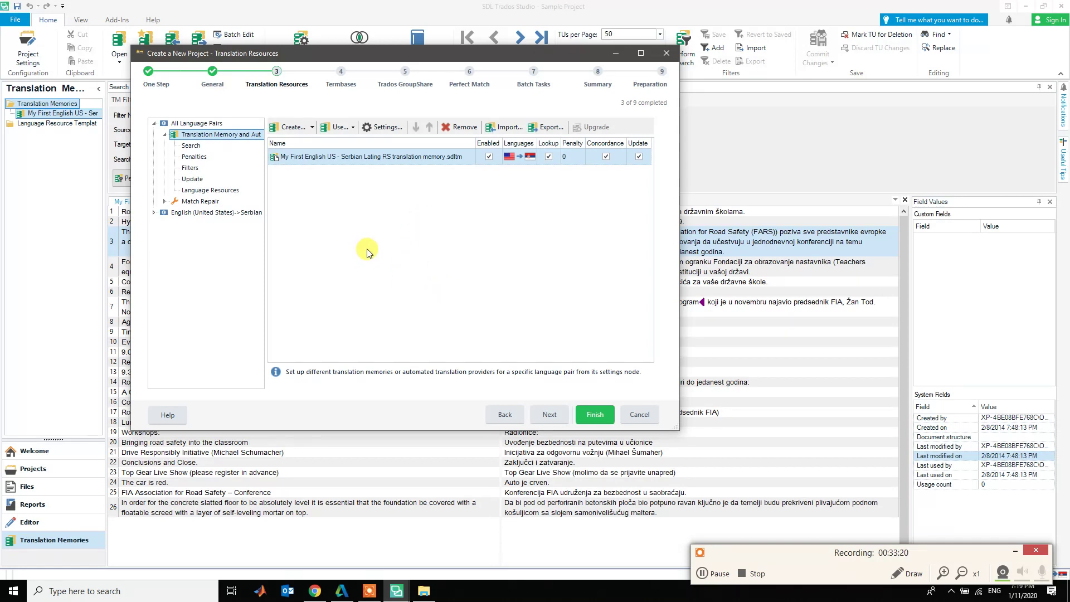
{"action": "left_click", "coordinate": [490, 157]}
{"action": "left_click", "coordinate": [549, 157]}
{"action": "left_click", "coordinate": [548, 160]}
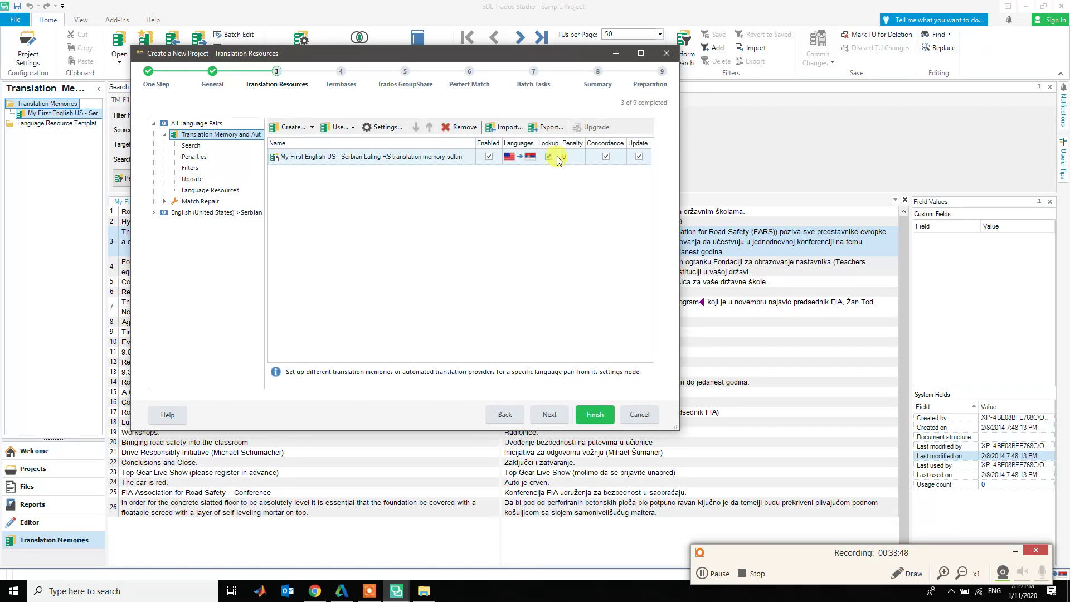
{"action": "left_click", "coordinate": [576, 158]}
{"action": "left_click", "coordinate": [640, 157]}
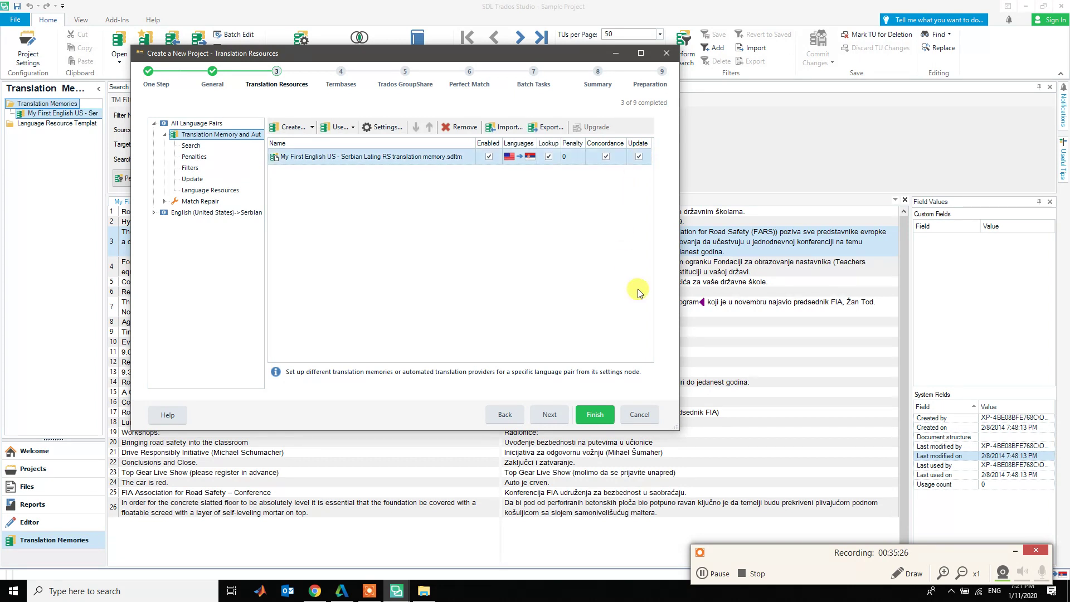
- Skip past the Termbases, Trados GroupShare and Perfect Match pages to the Batch Tasks step
{"action": "left_click", "coordinate": [561, 416]}
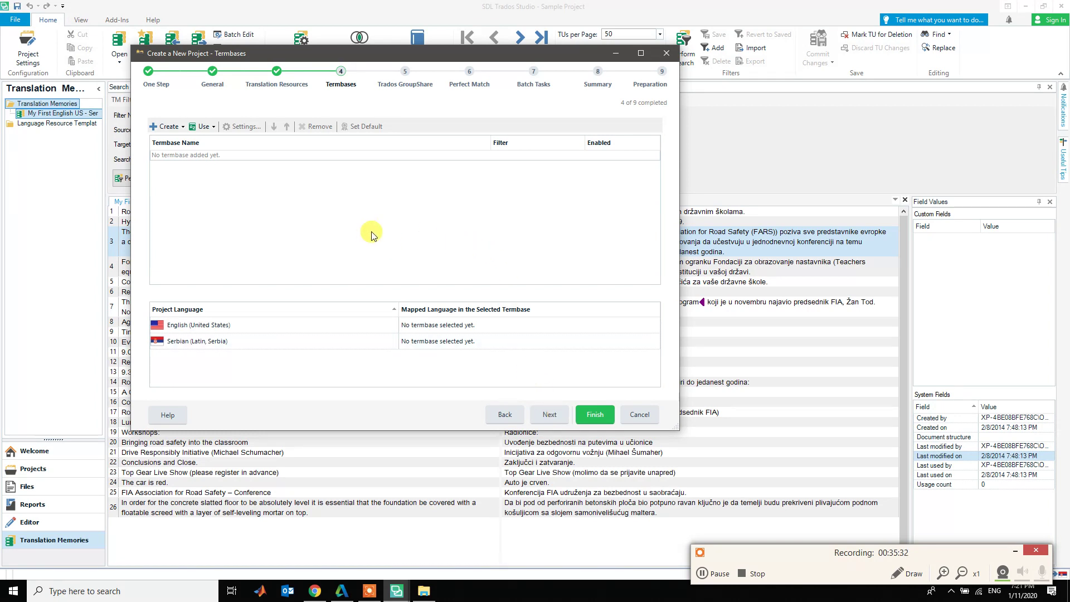
{"action": "left_click", "coordinate": [553, 415]}
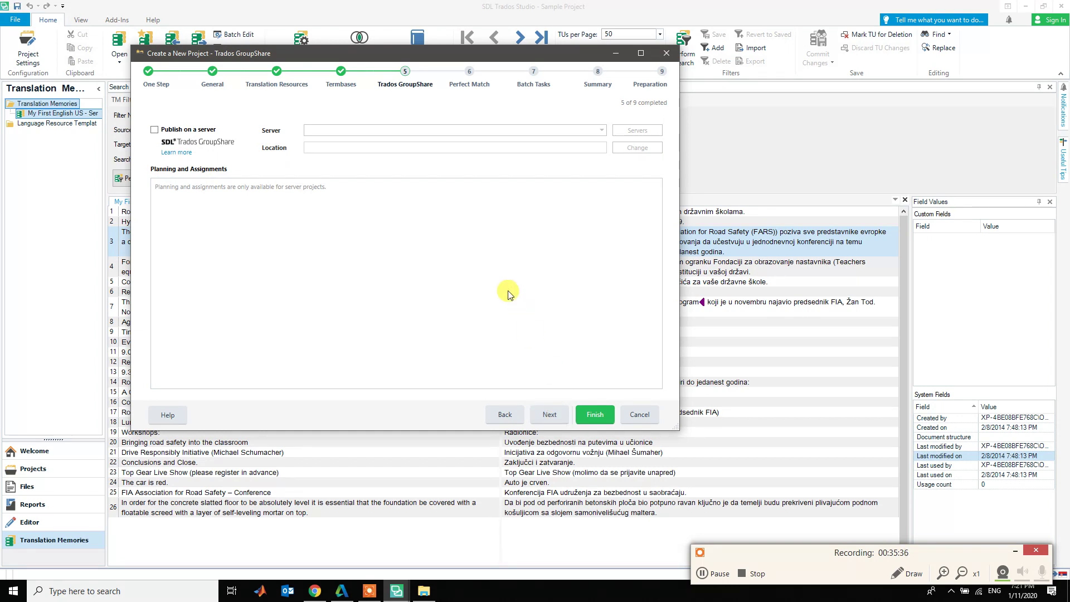
{"action": "left_click", "coordinate": [549, 415]}
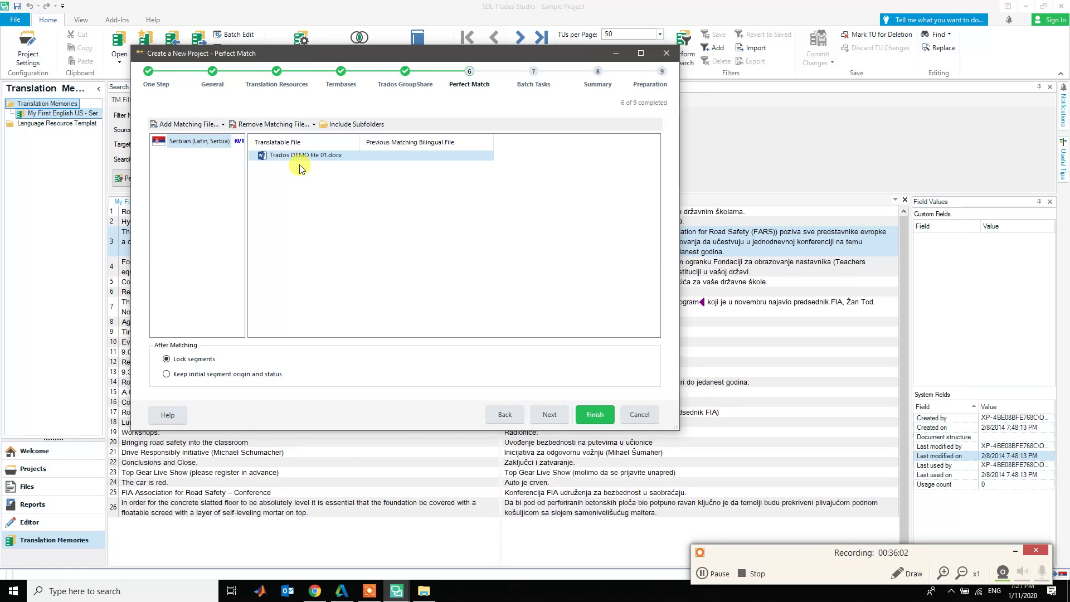
{"action": "left_click", "coordinate": [560, 417]}
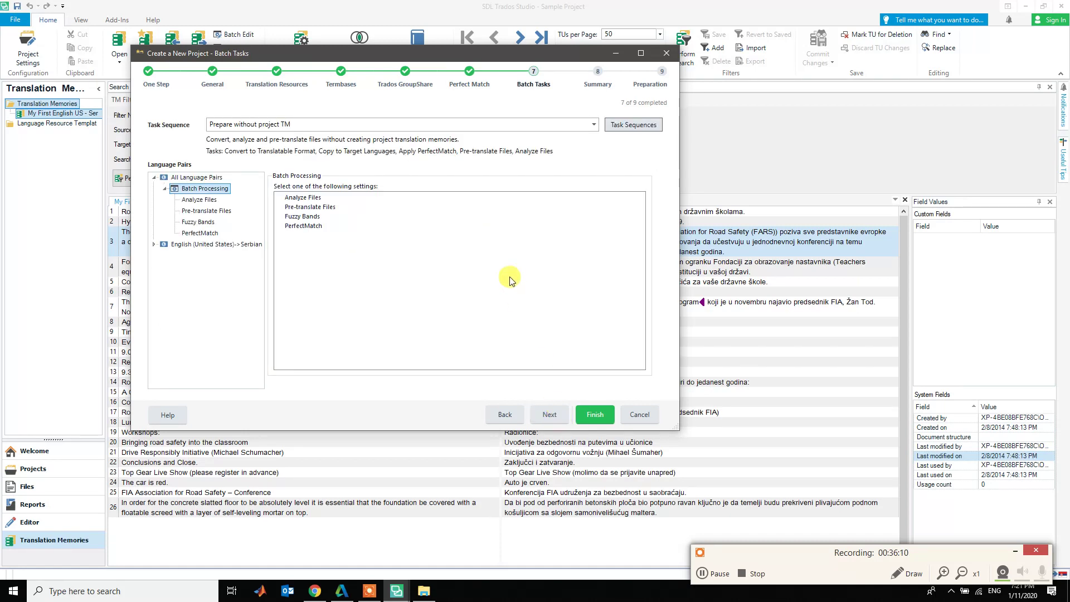
- Review Analyze Files, Pre-translate Files, Fuzzy Bands and PerfectMatch settings, then proceed to Summary
{"action": "left_click", "coordinate": [301, 198]}
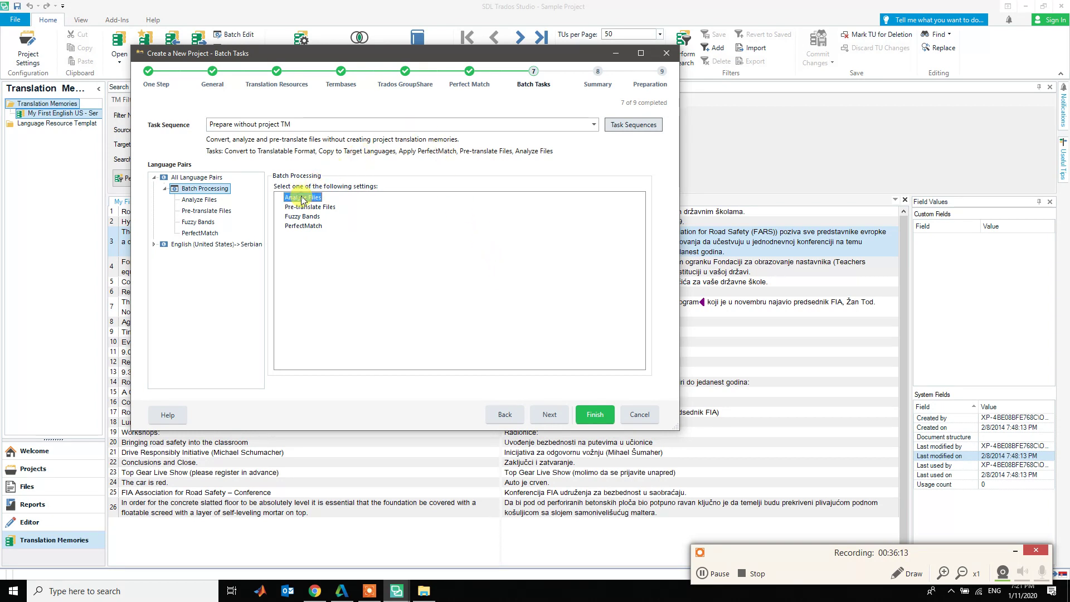
{"action": "left_click", "coordinate": [326, 209]}
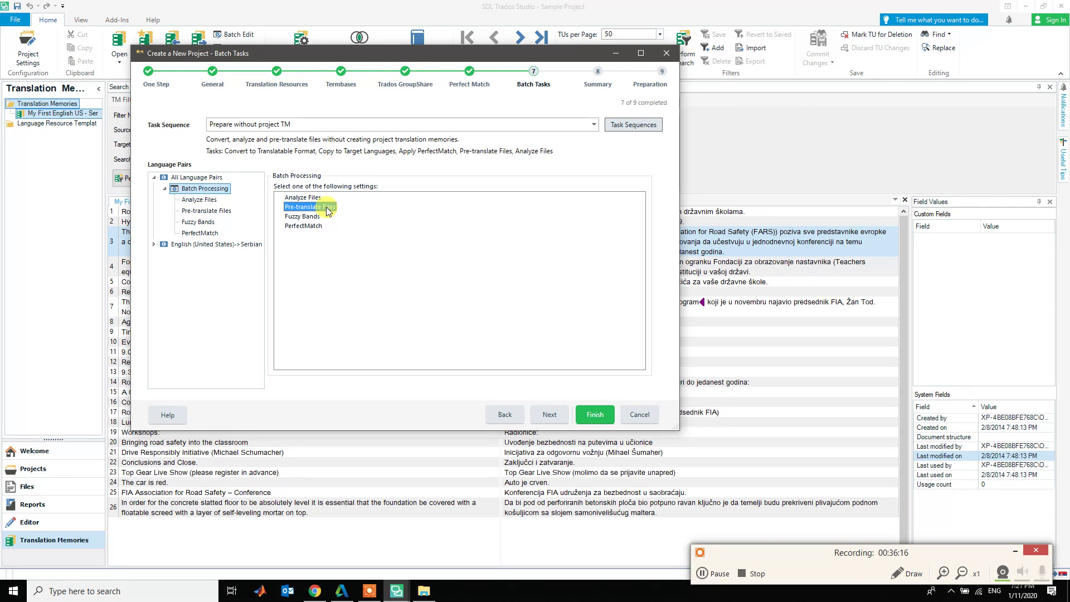
{"action": "left_click", "coordinate": [317, 217]}
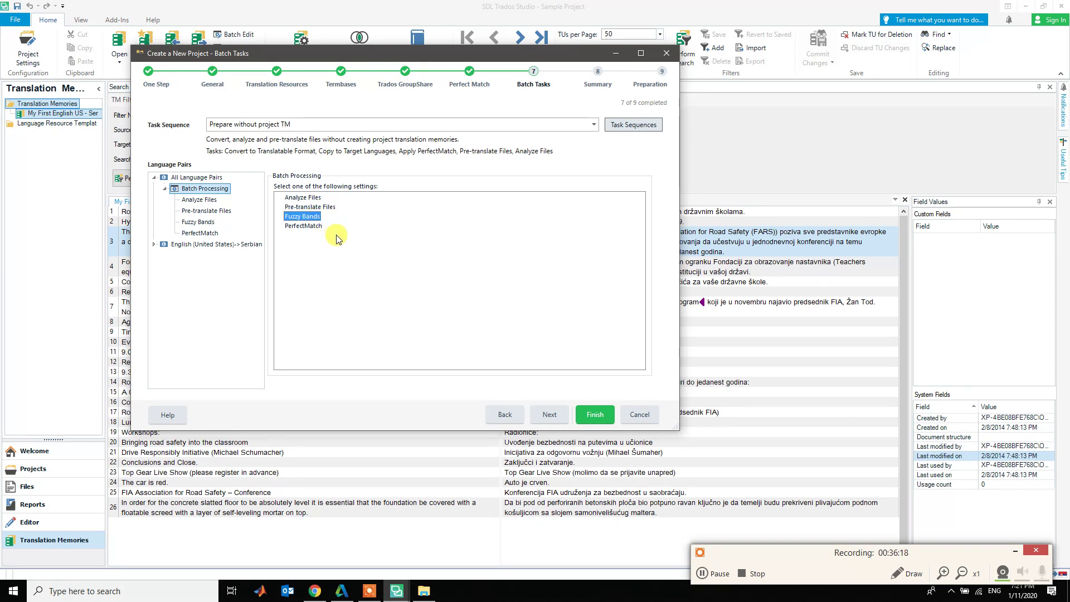
{"action": "left_click", "coordinate": [307, 227]}
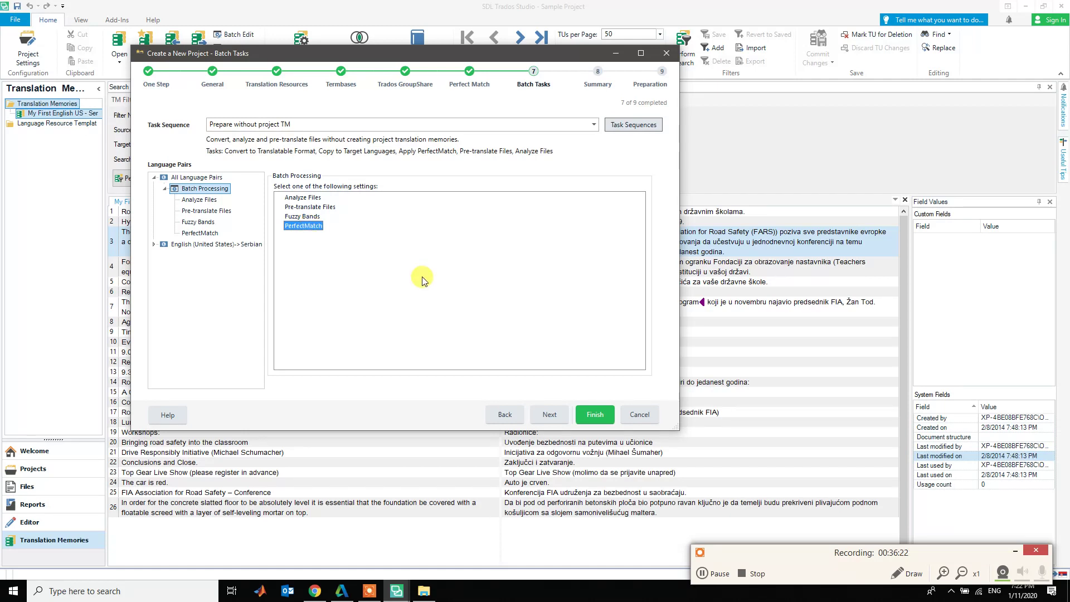
{"action": "left_click", "coordinate": [549, 415]}
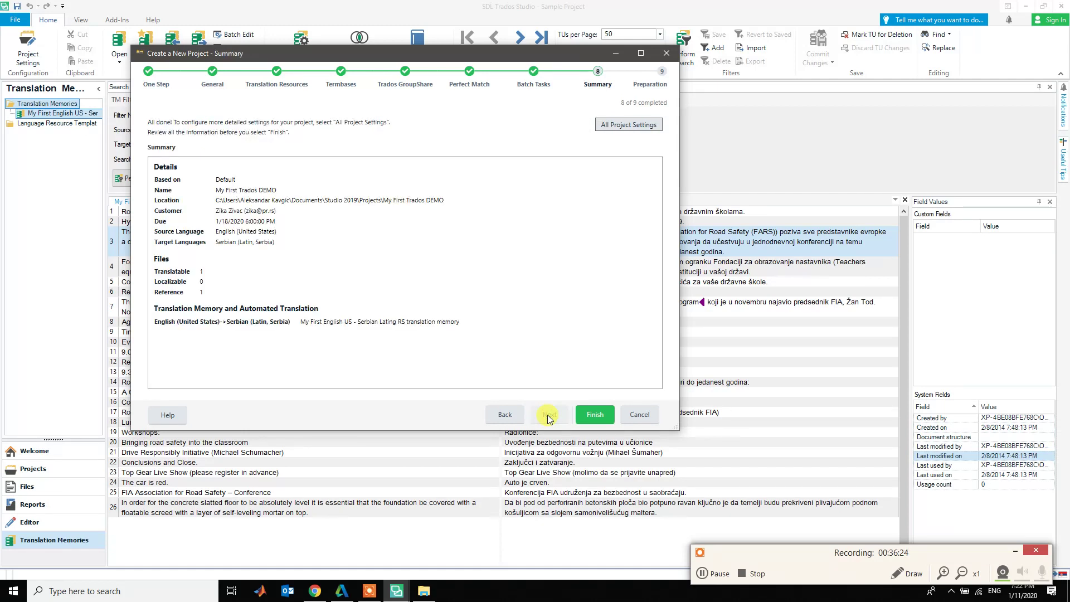
- Prepare the project and save its settings as a new project template under a test name
{"action": "left_click", "coordinate": [595, 415]}
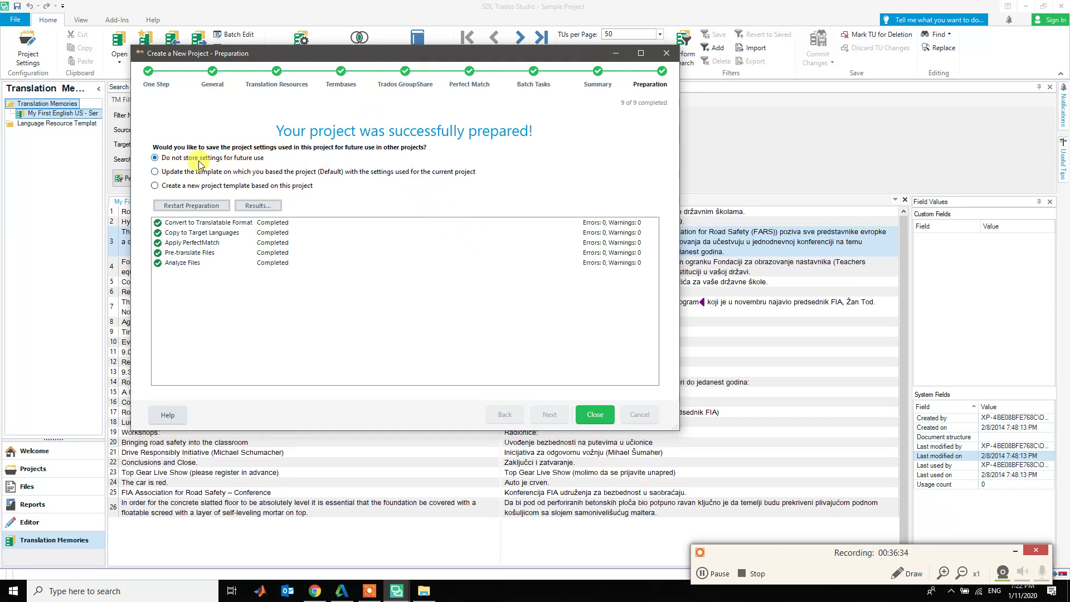
{"action": "left_click", "coordinate": [199, 186]}
{"action": "left_click", "coordinate": [605, 421]}
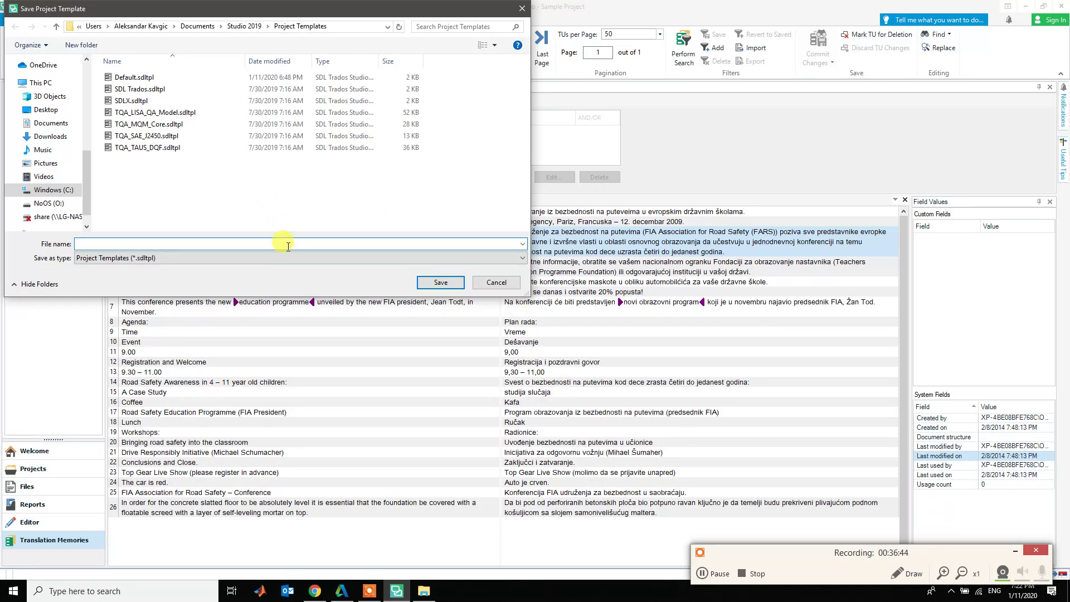
{"action": "type", "text": "Zika Test"}
{"action": "key", "text": "Return"}
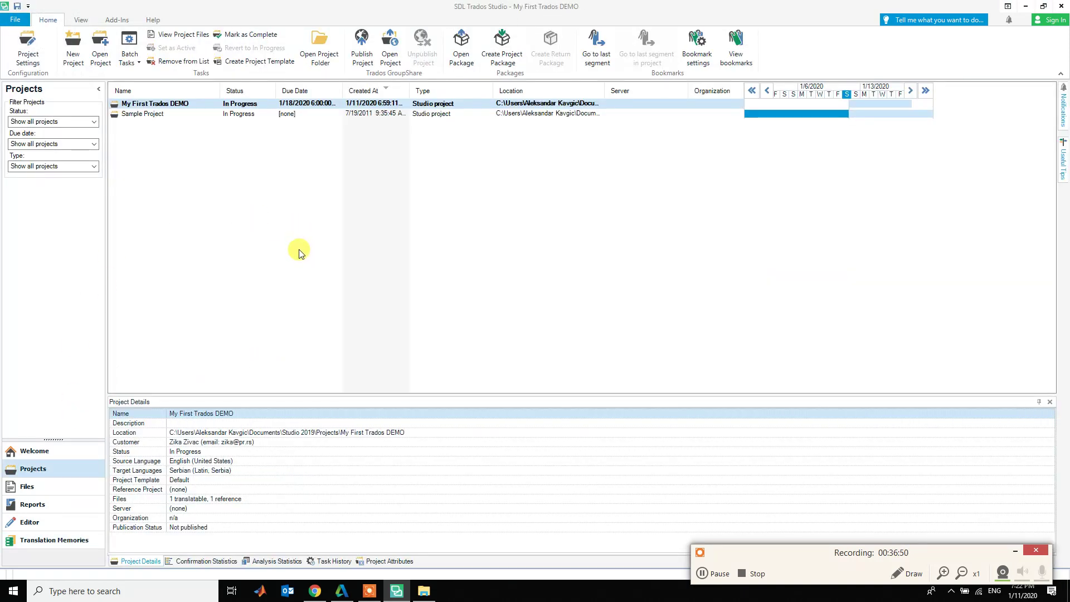
- Open the My First Trados DEMO project's file list and select the terms.xlsx file
{"action": "left_click", "coordinate": [140, 115]}
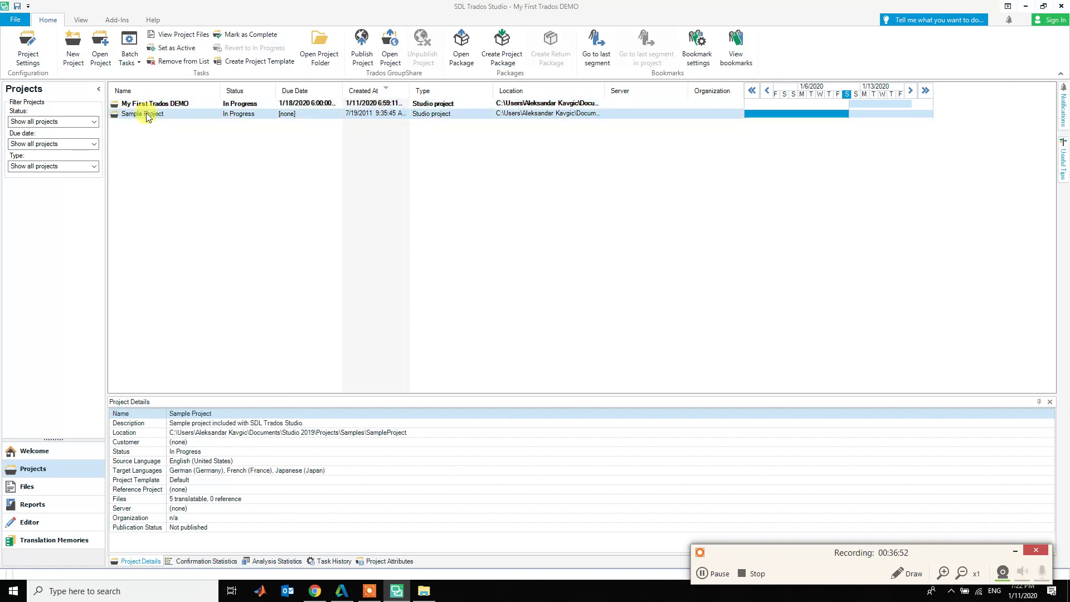
{"action": "left_click", "coordinate": [156, 106]}
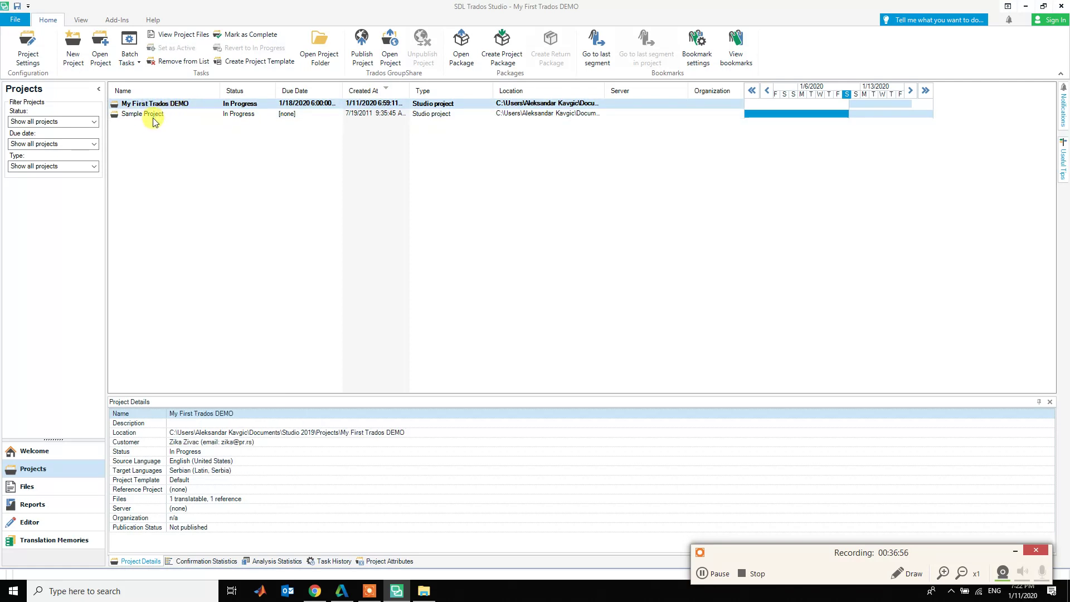
{"action": "double_click", "coordinate": [156, 105]}
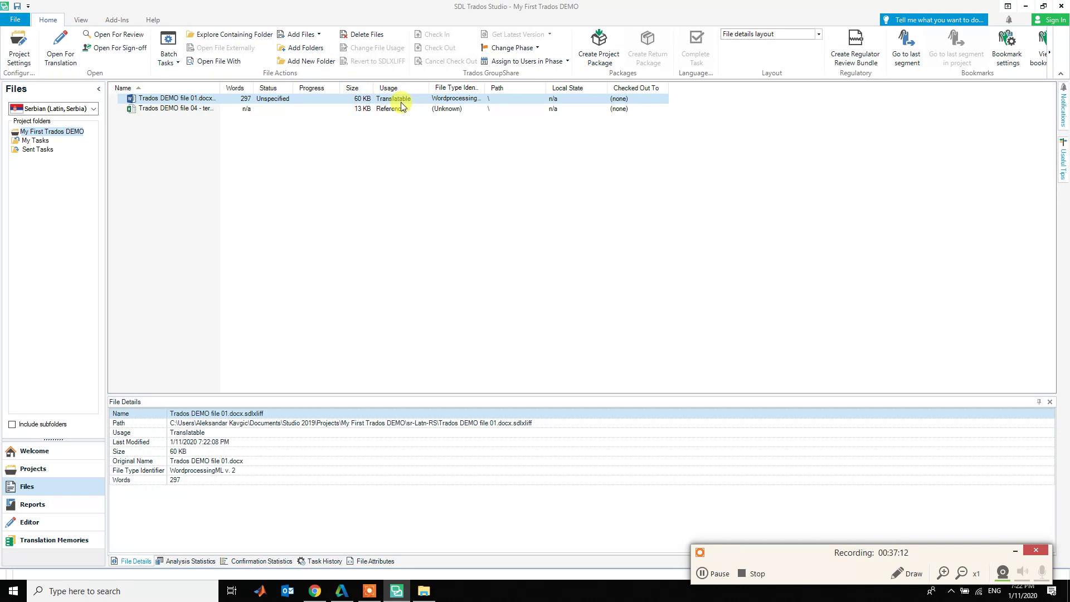
{"action": "left_click", "coordinate": [177, 111]}
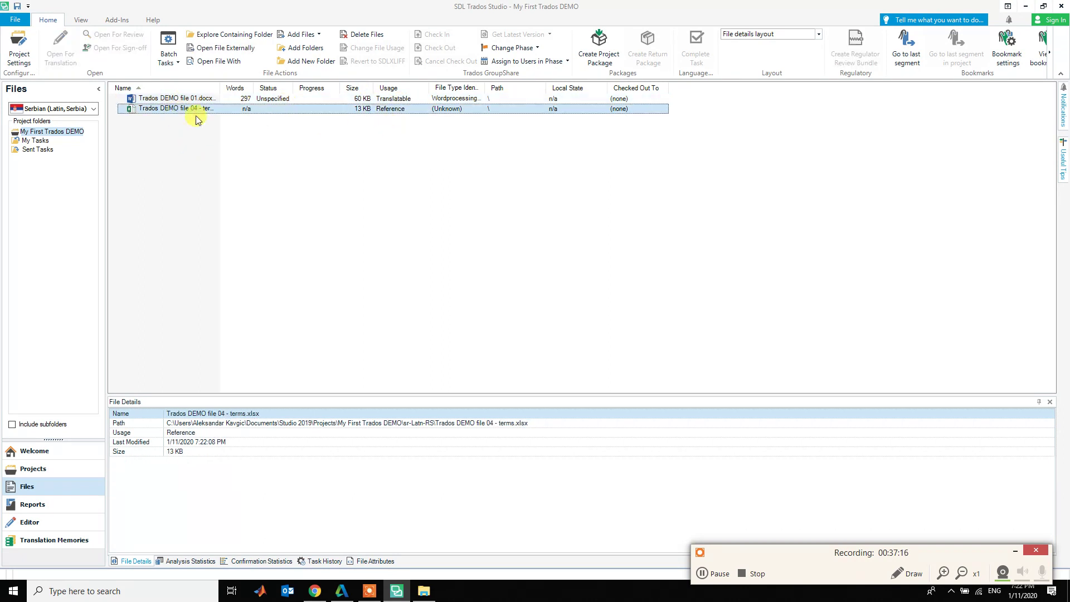
{"action": "double_click", "coordinate": [172, 109]}
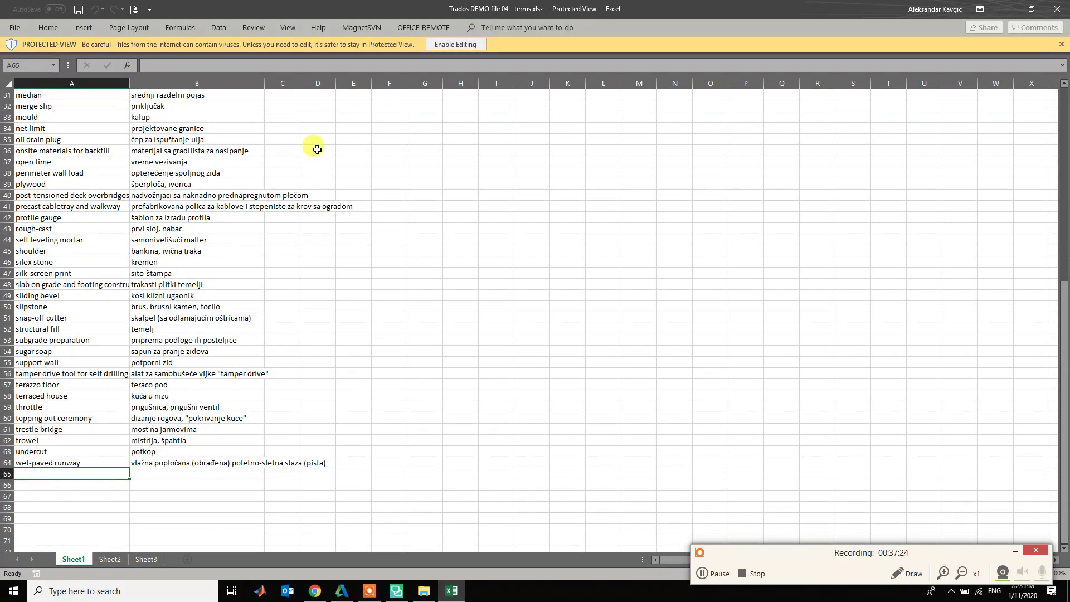
{"action": "left_click", "coordinate": [1057, 9]}
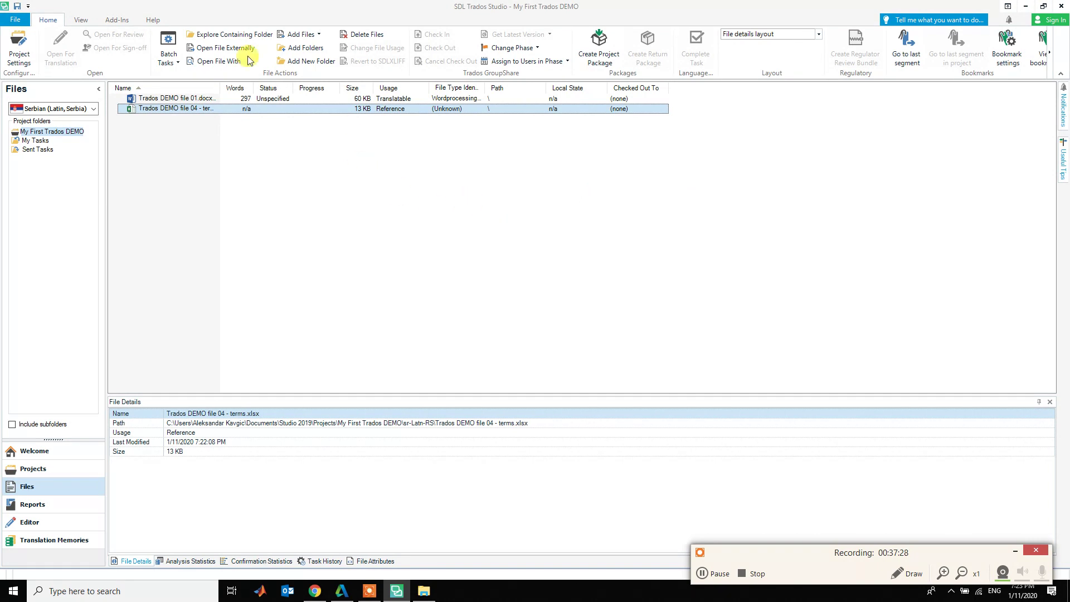
- Check the 297-word count of Trados DEMO file 01.docx, then open it in the Editor
{"action": "left_click", "coordinate": [196, 101]}
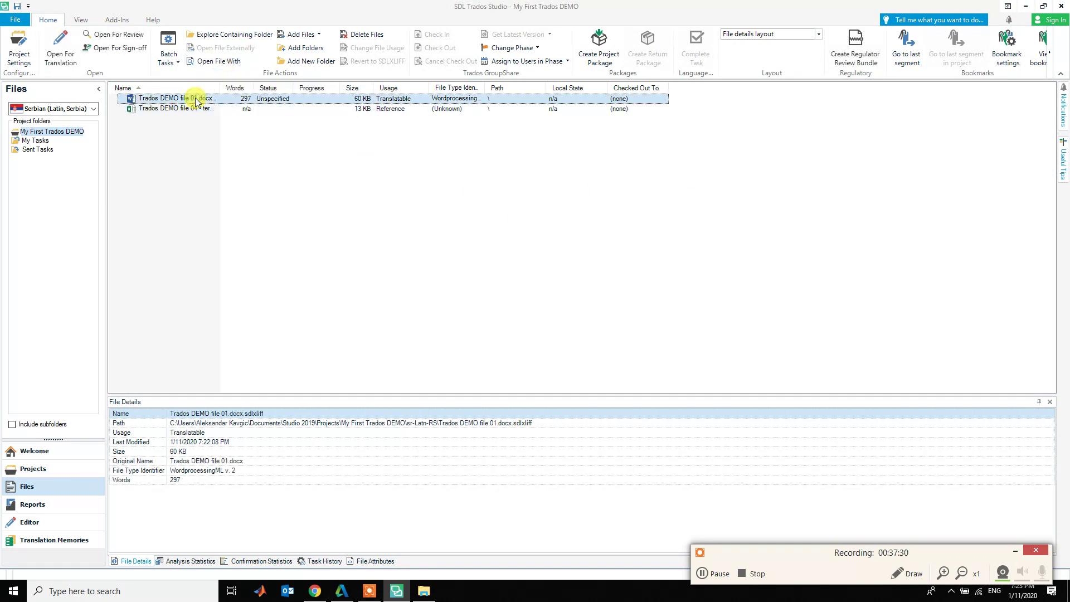
{"action": "left_click", "coordinate": [179, 481]}
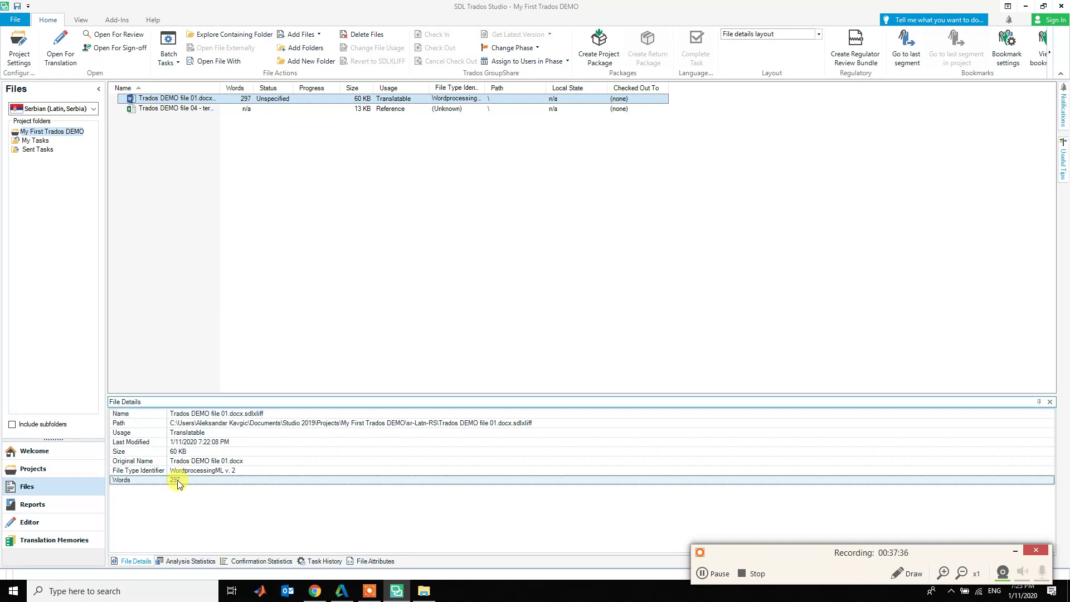
{"action": "double_click", "coordinate": [162, 99]}
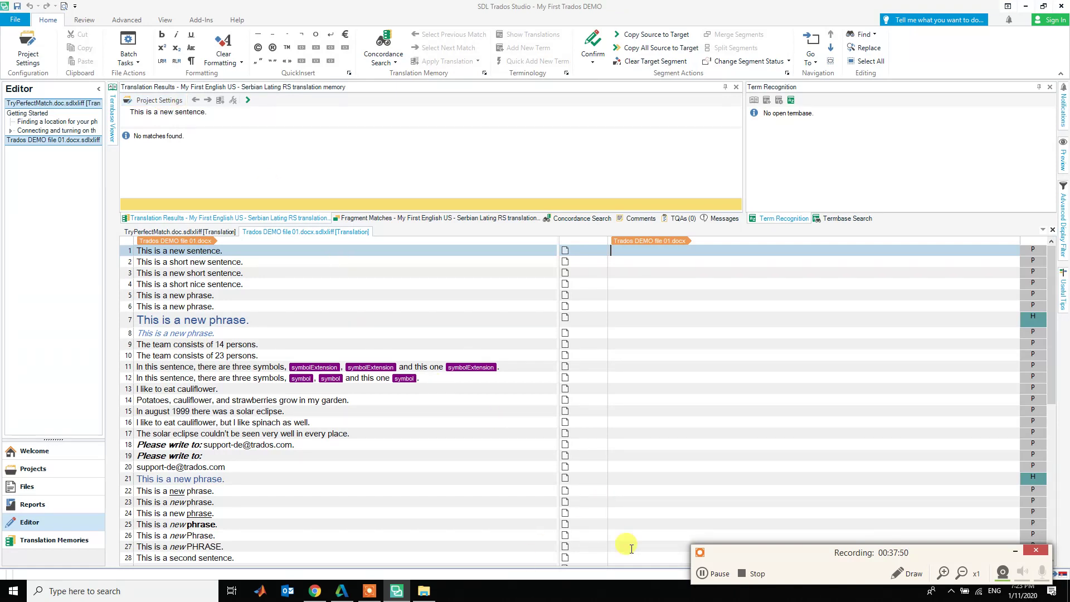
{"action": "left_click_drag", "start_coordinate": [758, 557], "coordinate": [747, 542]}
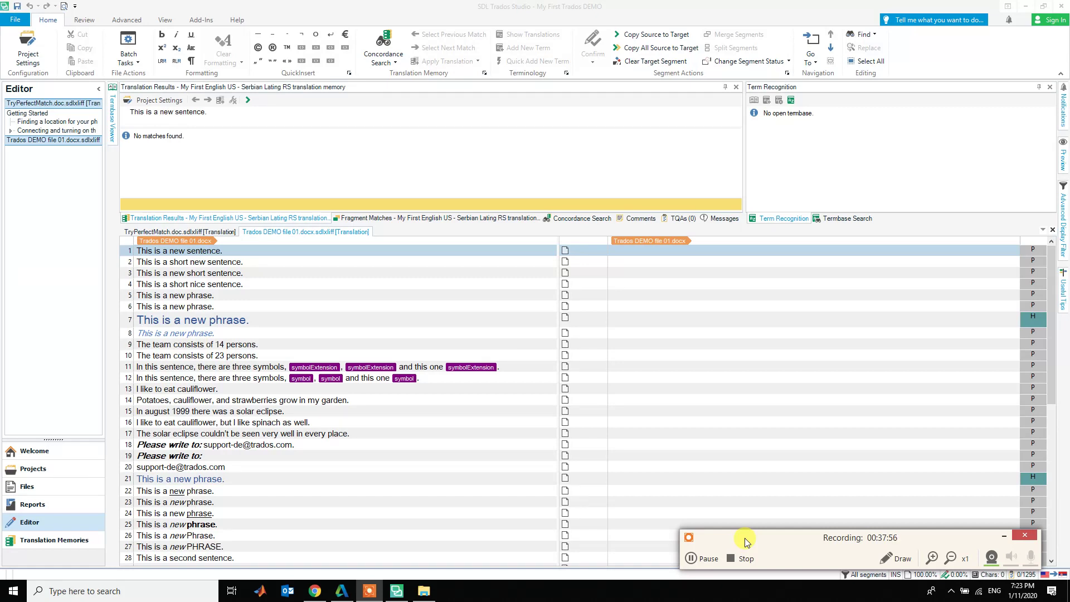
{"action": "left_click_drag", "start_coordinate": [746, 542], "coordinate": [771, 548]}
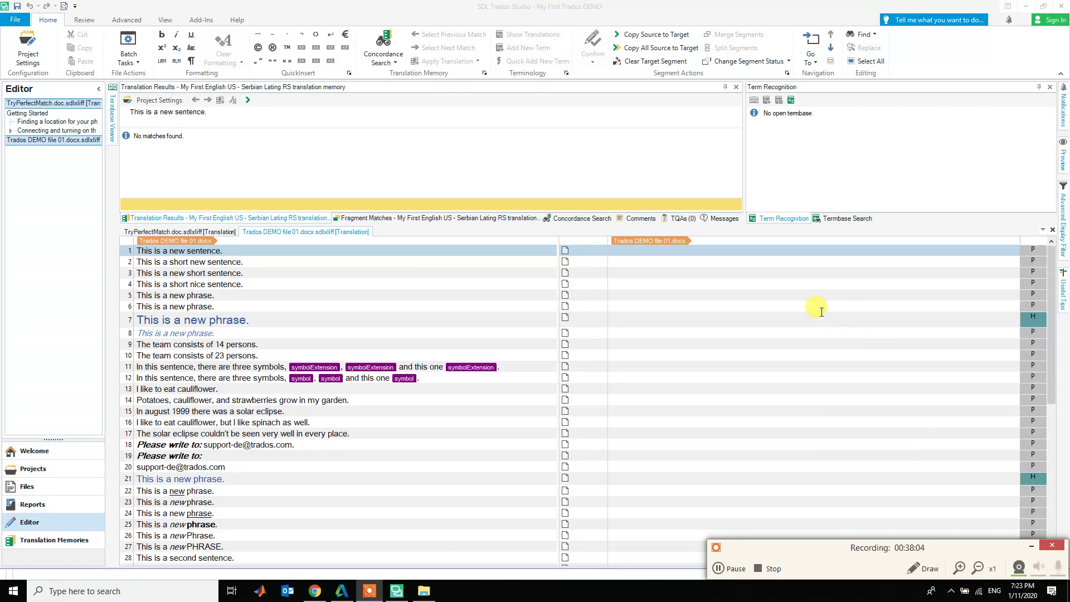
{"action": "left_click", "coordinate": [645, 250]}
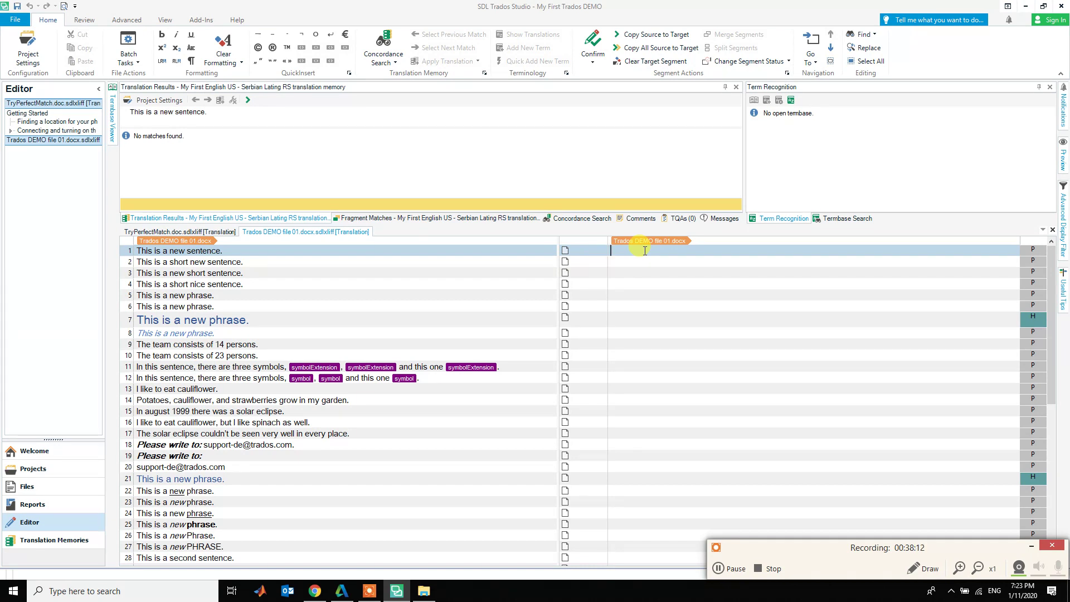
- Enter 'Ovo je nova rečenica.' as segment 1's Serbian translation and confirm it
{"action": "type", "text": "Ovo je nova re"}
{"action": "key", "text": "alt+shift"}
{"action": "type", "text": "čer"}
{"action": "type", "text": "nica."}
{"action": "key", "text": "ctrl+Return"}
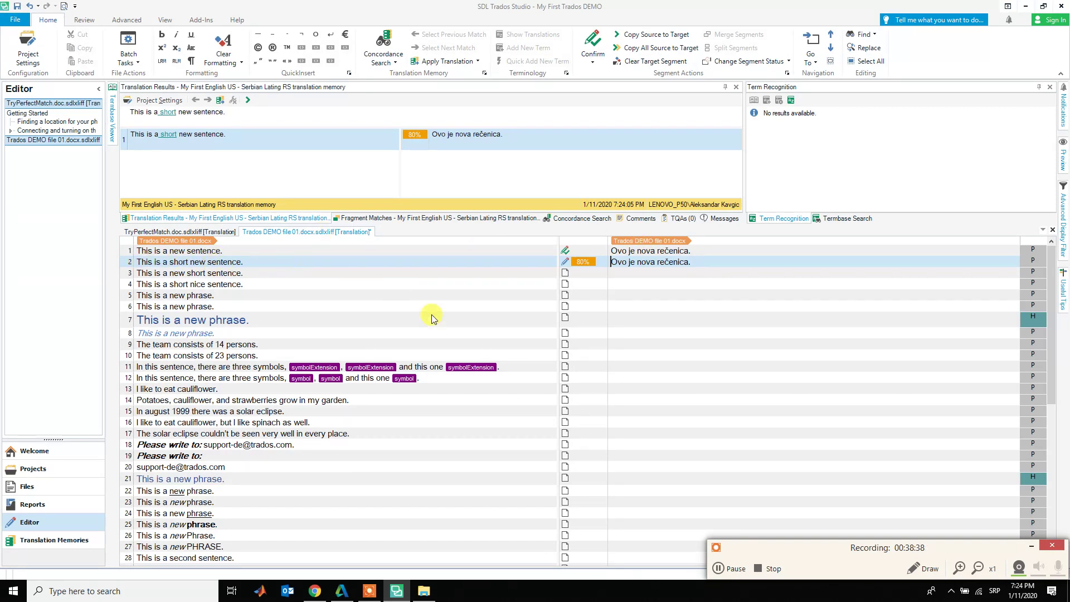
- Compare segment 2's 80% match source to spot the differing words
{"action": "left_click", "coordinate": [715, 264]}
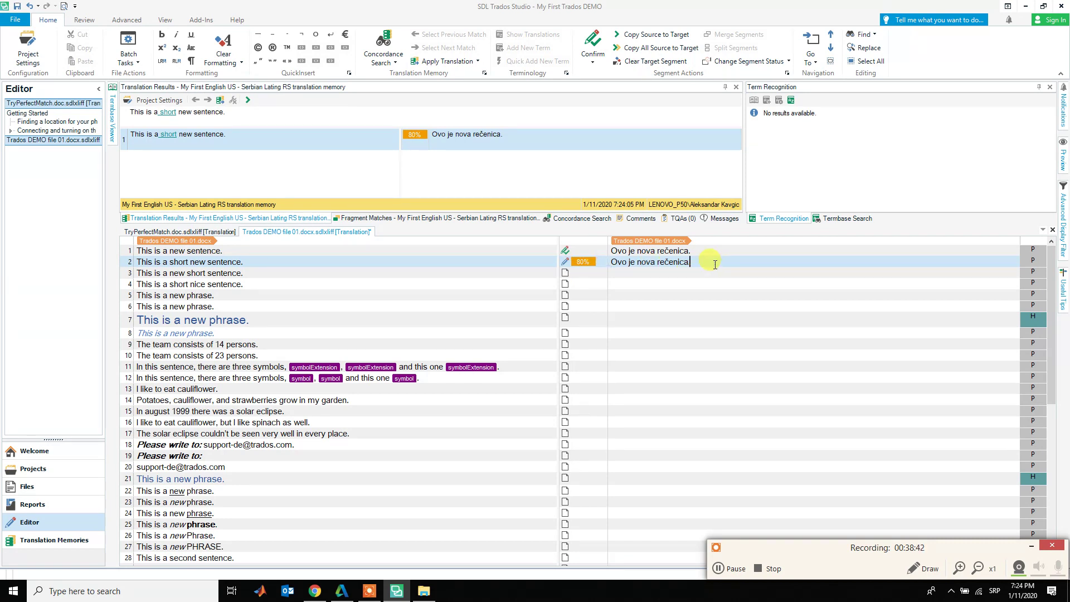
{"action": "mouse_move", "coordinate": [580, 262]}
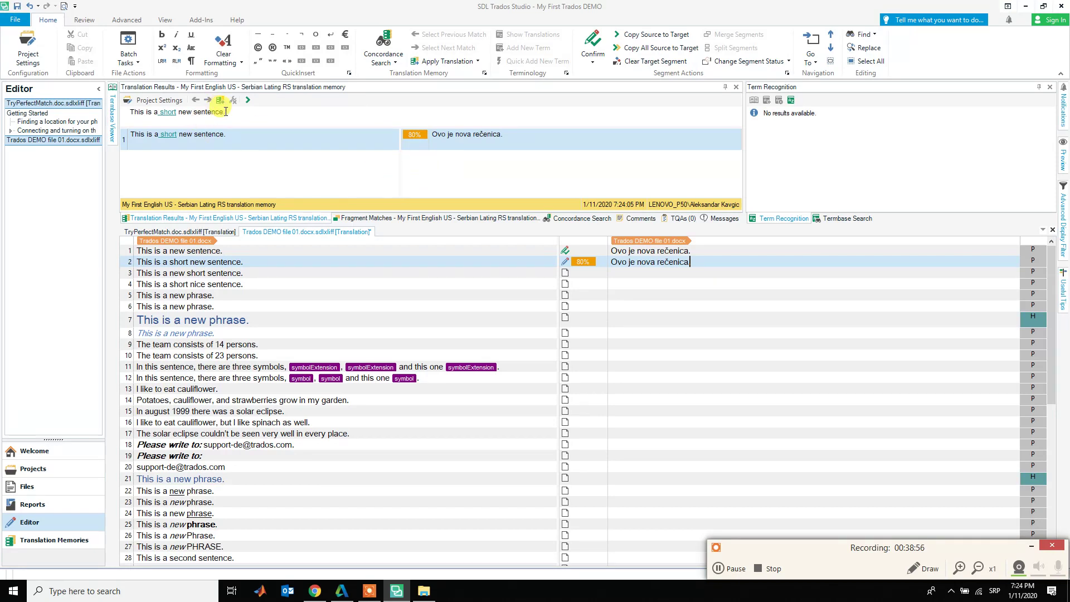
{"action": "left_click", "coordinate": [158, 111]}
{"action": "left_click_drag", "start_coordinate": [158, 110], "coordinate": [219, 113]}
{"action": "left_click", "coordinate": [234, 115]}
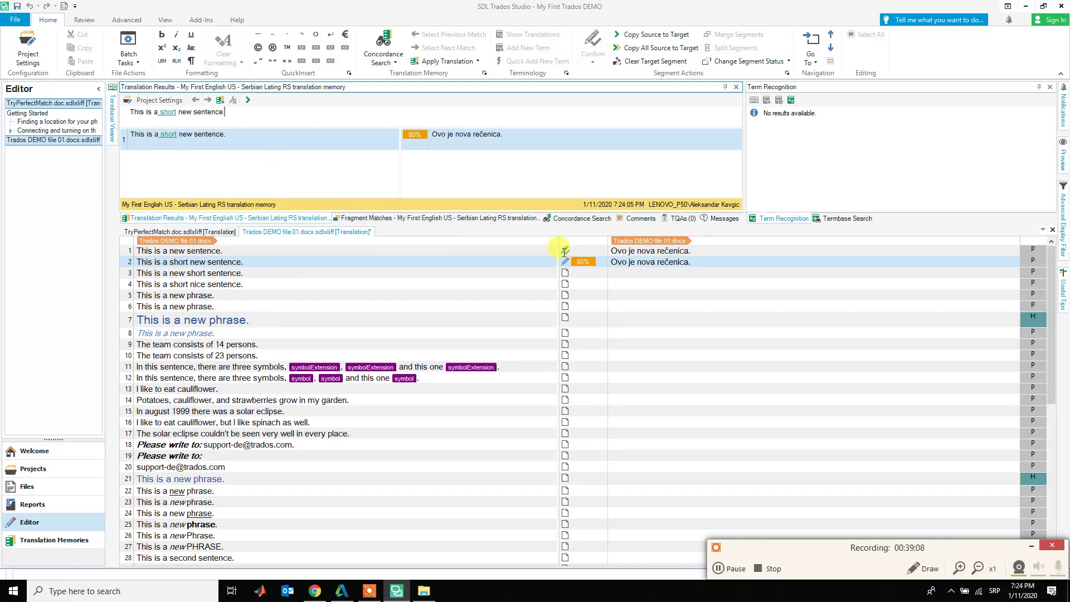
- Insert 'kratka' before 'rečenica' in segment 2's translation and confirm it
{"action": "left_click", "coordinate": [629, 262]}
{"action": "key", "text": "ctrl+Right"}
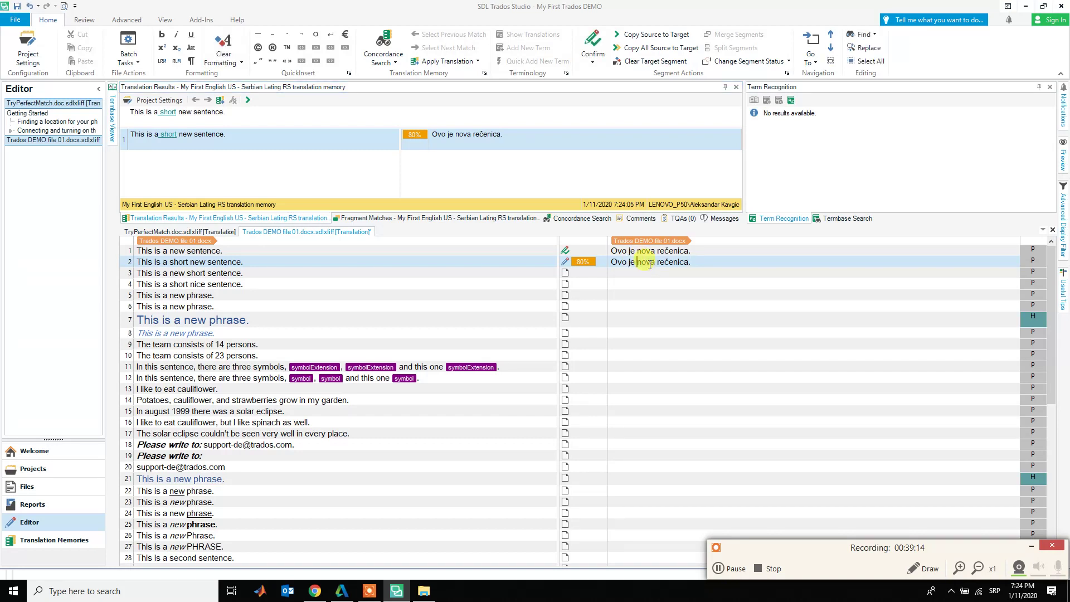
{"action": "type", "text": "kratka"}
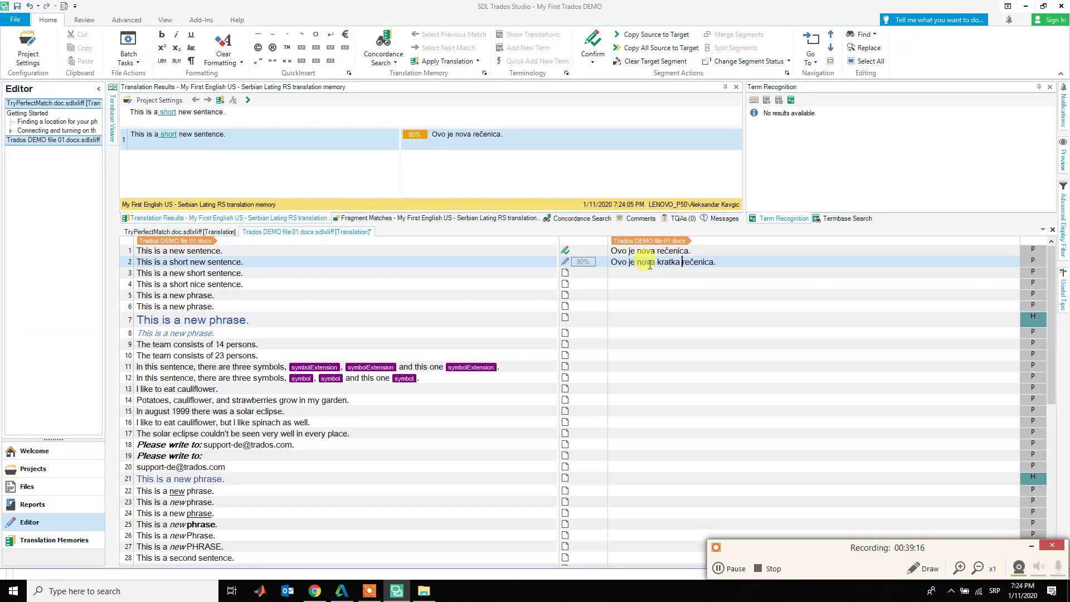
{"action": "key", "text": "ctrl+Return"}
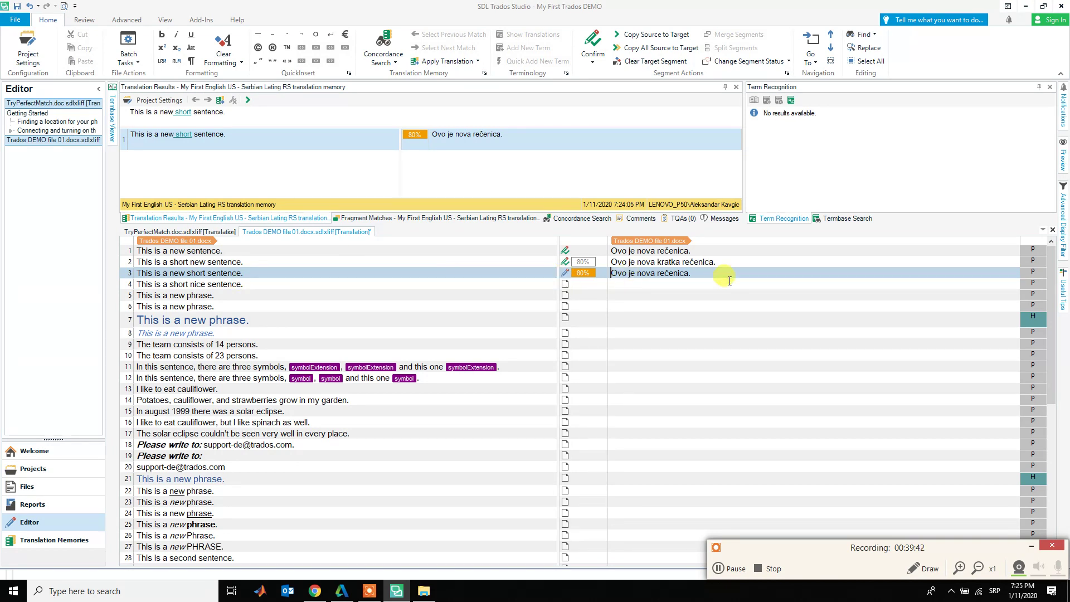
- Insert 'kratka' before 'rečenica' in segment 3's translation and confirm it
{"action": "left_click", "coordinate": [637, 274]}
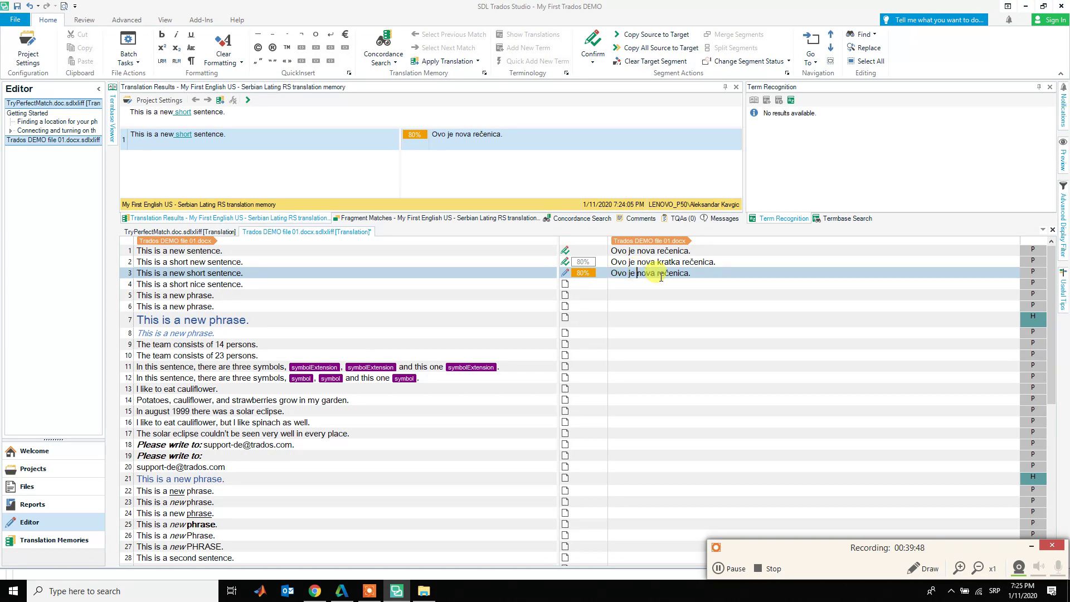
{"action": "key", "text": "ctrl+Right"}
{"action": "type", "text": "ka"}
{"action": "type", "text": "atka"}
{"action": "key", "text": "ctrl+Return"}
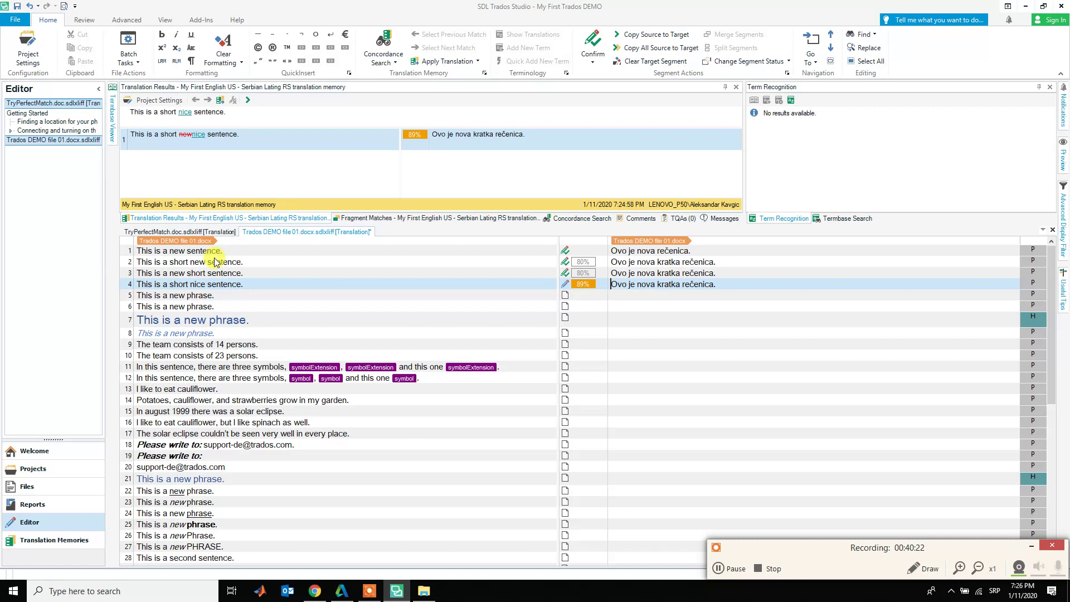
- Remove 'nova' and add 'slatka' so segment 4 reads 'Ovo je kratka slatka rečenica.', then confirm
{"action": "key", "text": "ctrl+Right"}
{"action": "key", "text": "ctrl+Right"}
{"action": "key", "text": "ctrl+shift+Right"}
{"action": "key", "text": "shift+Left"}
{"action": "key", "text": "Delete"}
{"action": "key", "text": "ctrl+Right"}
{"action": "type", "text": "slatka"}
{"action": "key", "text": "ctrl+Return"}
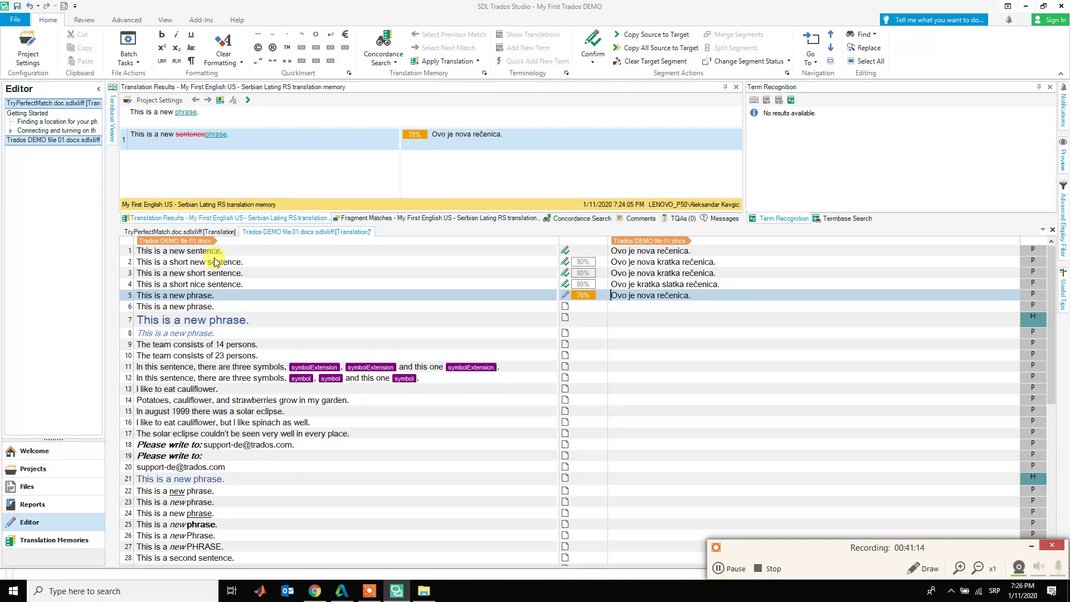
- Replace 'rečenica' with 'sintagma' in segment 5 and confirm 'Ovo je nova sintagma.'
{"action": "key", "text": "ctrl+Right"}
{"action": "key", "text": "ctrl+Right"}
{"action": "key", "text": "ctrl+Right"}
{"action": "key", "text": "ctrl+shift+Right"}
{"action": "type", "text": "sintagma"}
{"action": "key", "text": "ctrl+Return"}
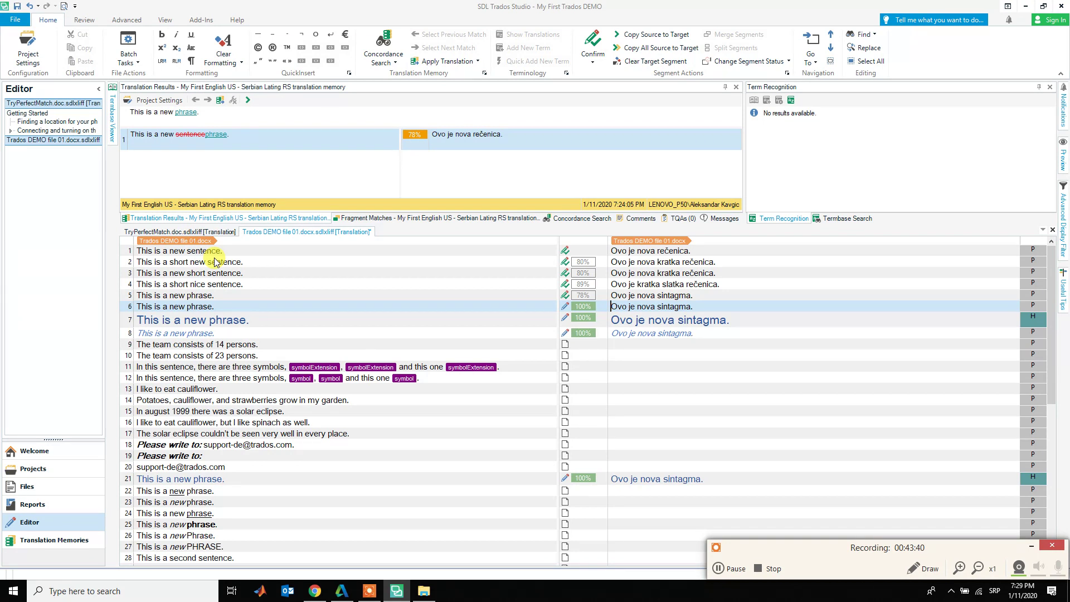
- Confirm the auto-filled 'Ovo je nova sintagma.' translations in segments 6, 7 and 8
{"action": "key", "text": "ctrl+Return"}
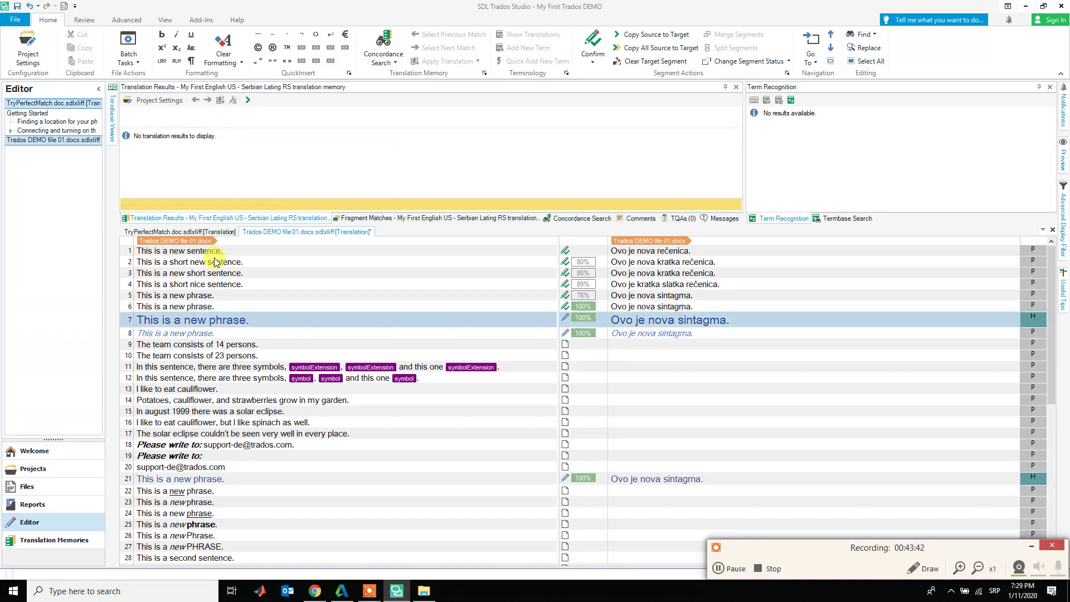
{"action": "key", "text": "ctrl+Return"}
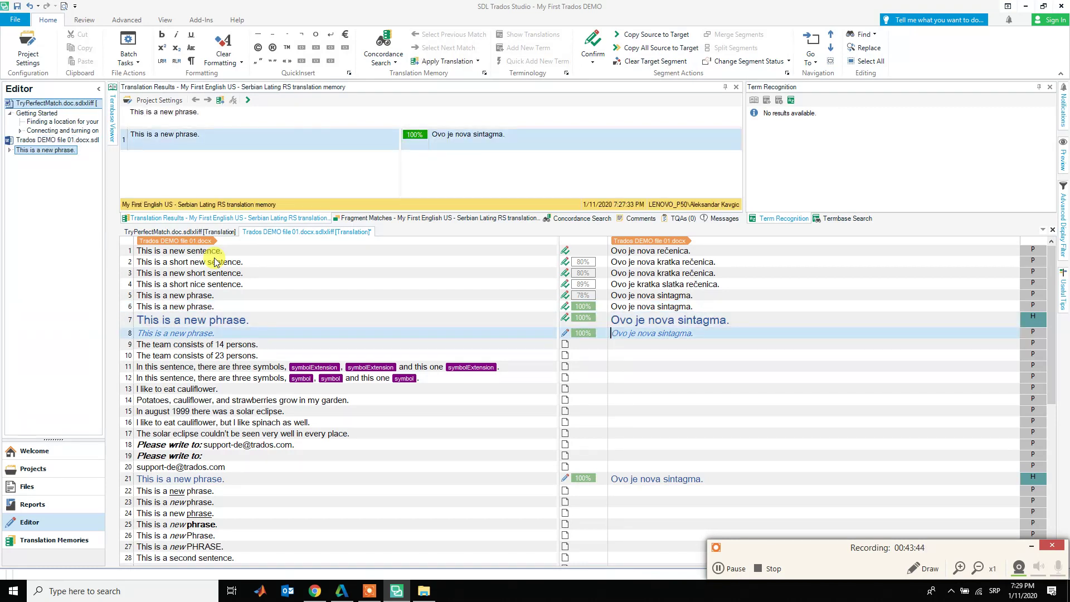
{"action": "key", "text": "ctrl+Return"}
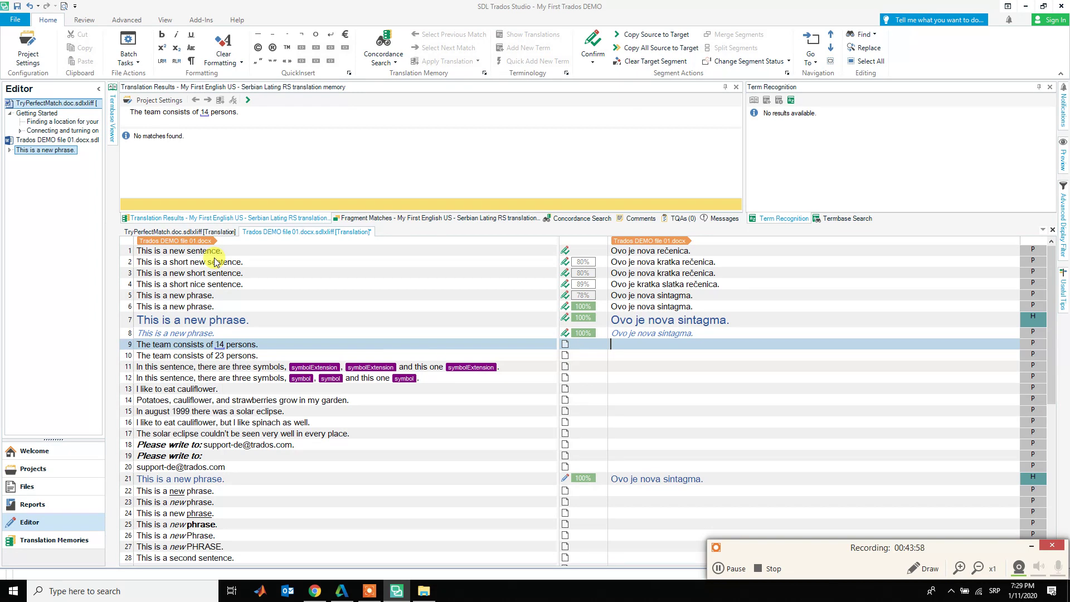
- Confirm 'Tim se sastoji od 14 osoba.' for segment 9 and change segment 10 to '…23 osobe.'
{"action": "type", "text": "Tim se sastoji od 14 osoba"}
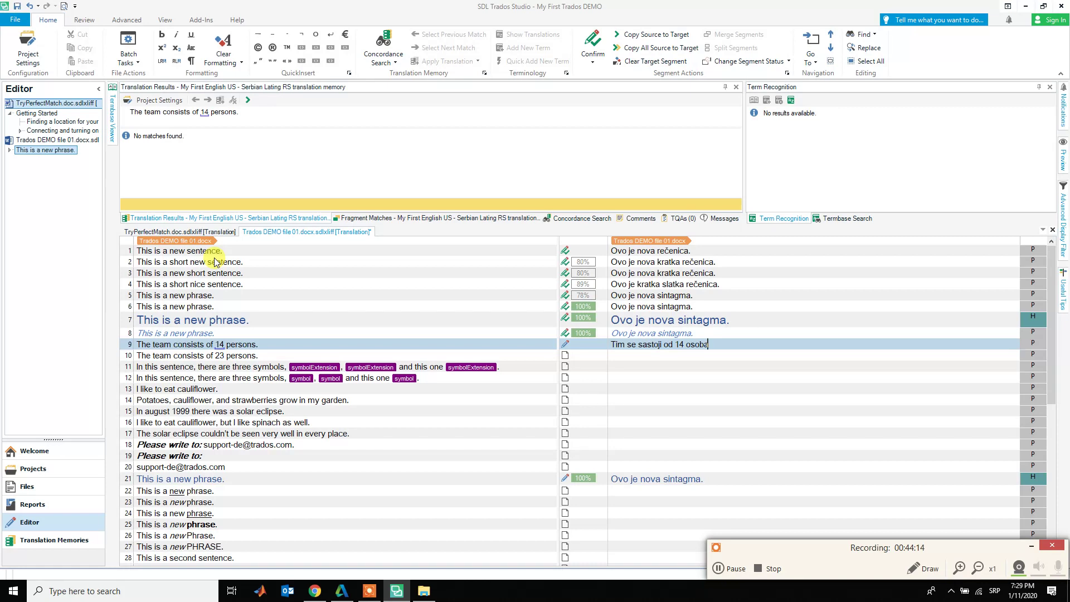
{"action": "type", "text": "."}
{"action": "key", "text": "ctrl+Return"}
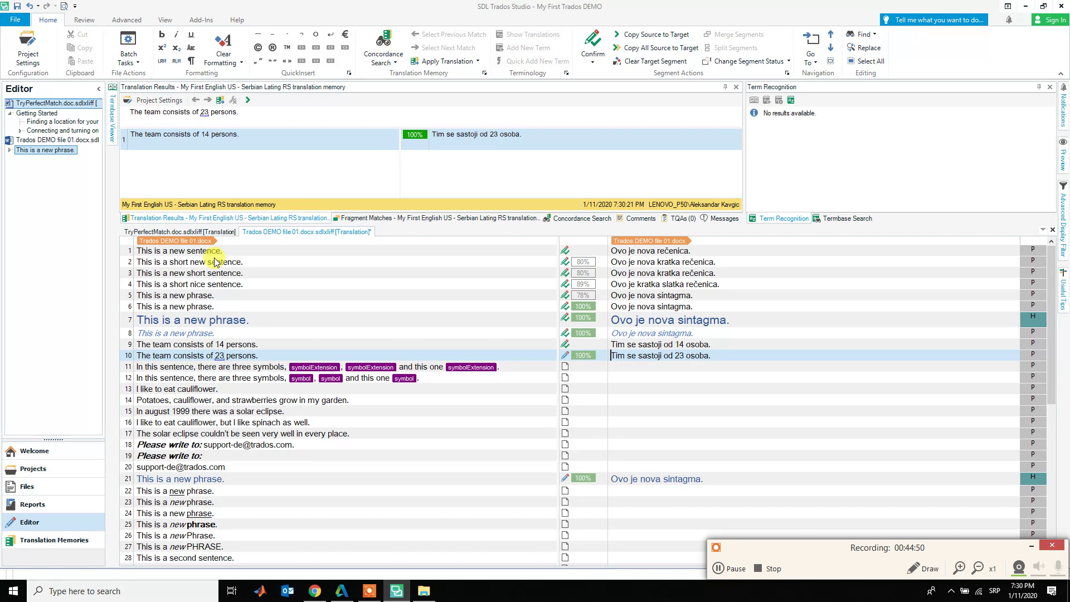
{"action": "key", "text": "ctrl+Right"}
{"action": "key", "text": "ctrl+Right"}
{"action": "key", "text": "ctrl+Right"}
{"action": "key", "text": "ctrl+Right"}
{"action": "key", "text": "ctrl+Right"}
{"action": "key", "text": "BackSpace"}
{"action": "type", "text": "e"}
{"action": "key", "text": "ctrl+Return"}
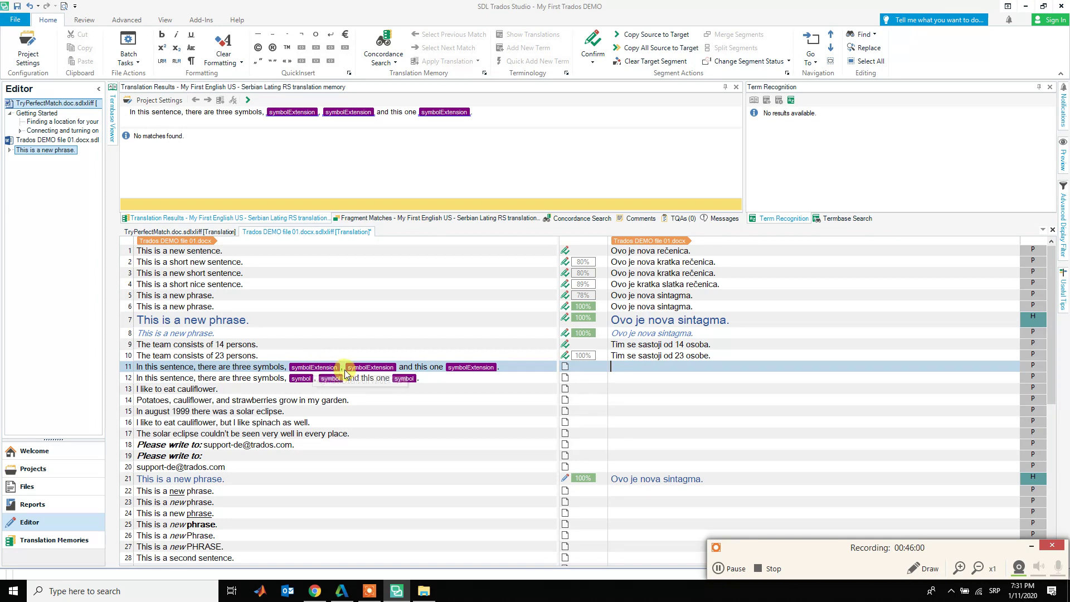
{"action": "mouse_move", "coordinate": [383, 370]}
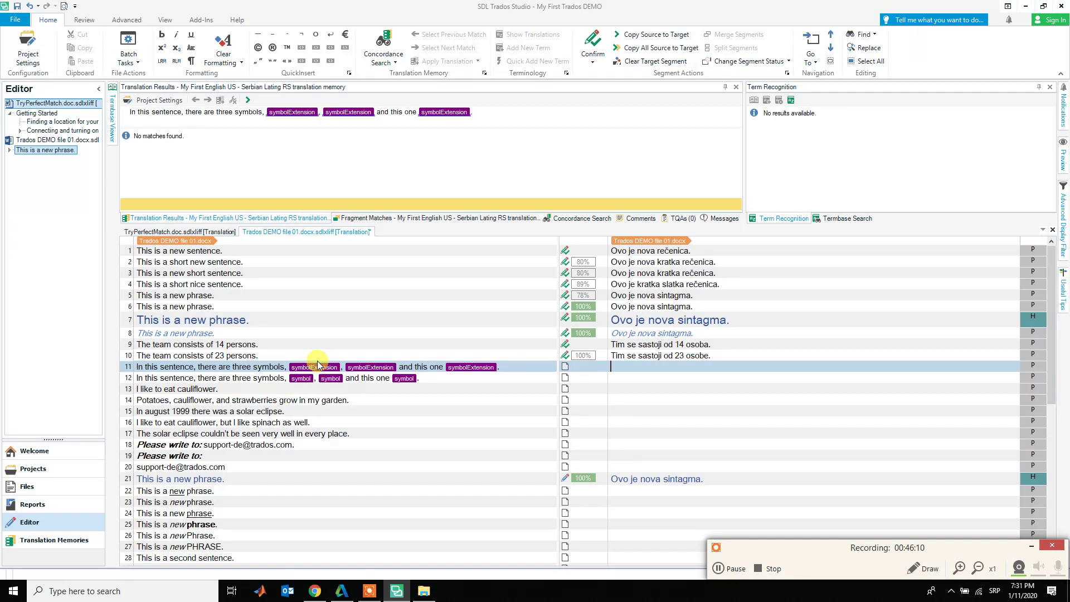
{"action": "left_click", "coordinate": [319, 368]}
{"action": "left_click", "coordinate": [373, 368]}
{"action": "left_click_drag", "start_coordinate": [473, 367], "coordinate": [314, 368]}
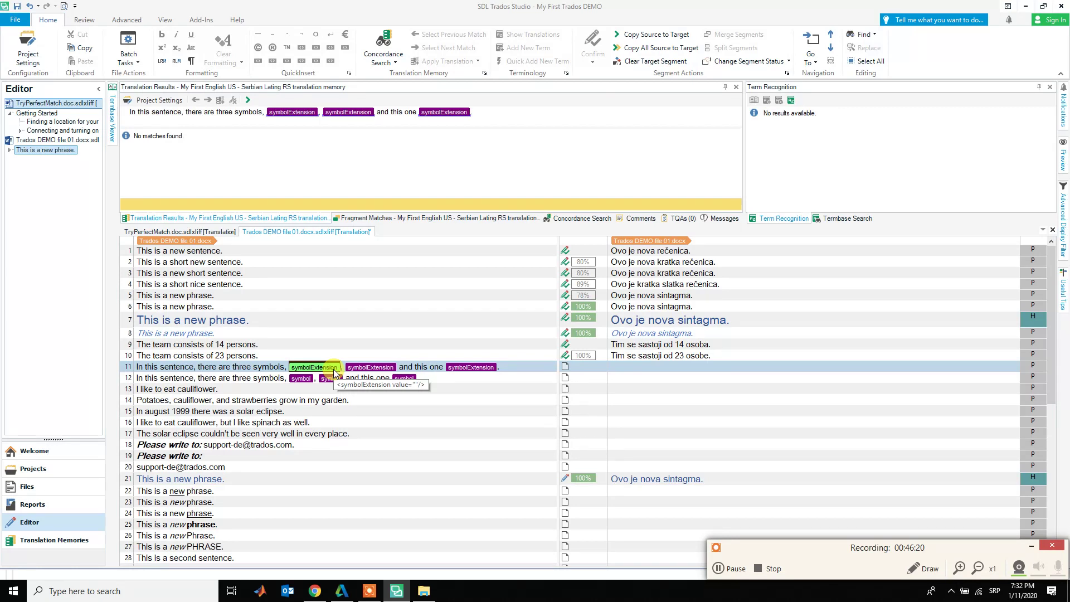
{"action": "left_click", "coordinate": [636, 373]}
{"action": "left_click", "coordinate": [632, 366]}
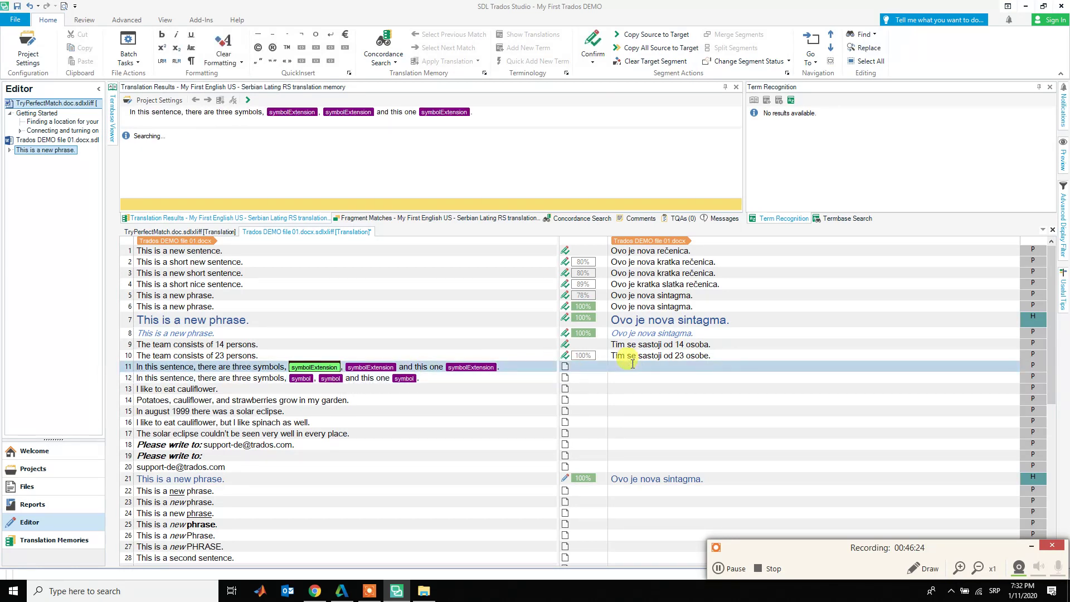
{"action": "right_click", "coordinate": [632, 364]}
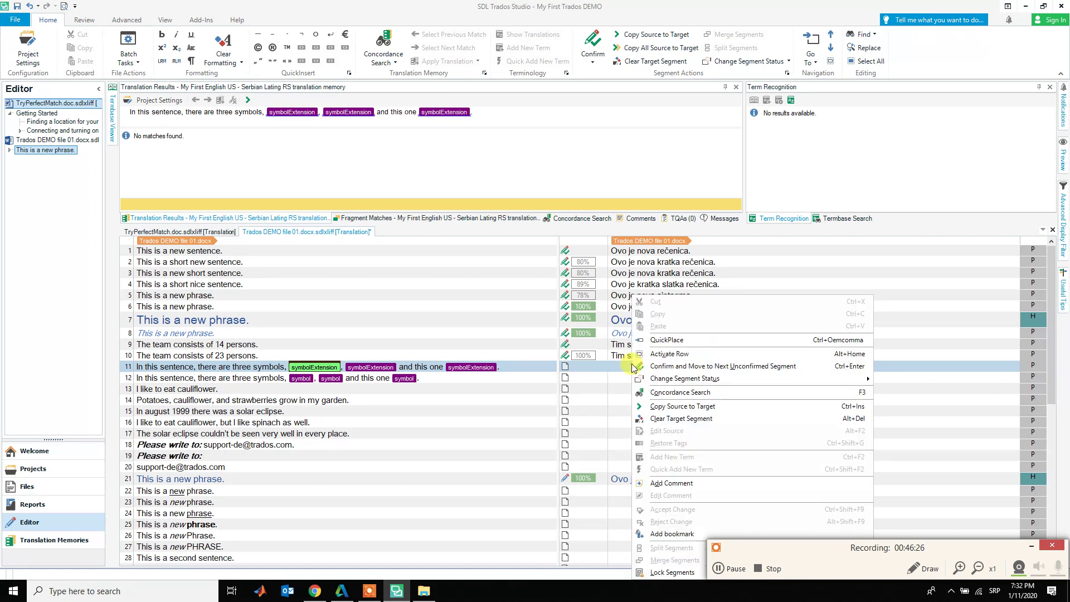
{"action": "left_click", "coordinate": [797, 273]}
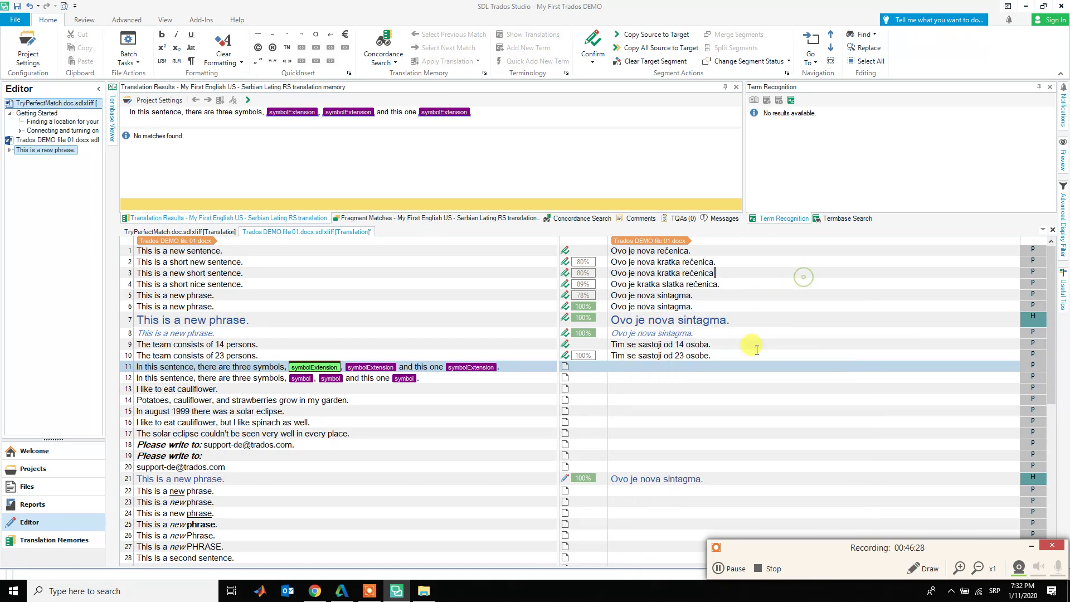
{"action": "left_click", "coordinate": [721, 367]}
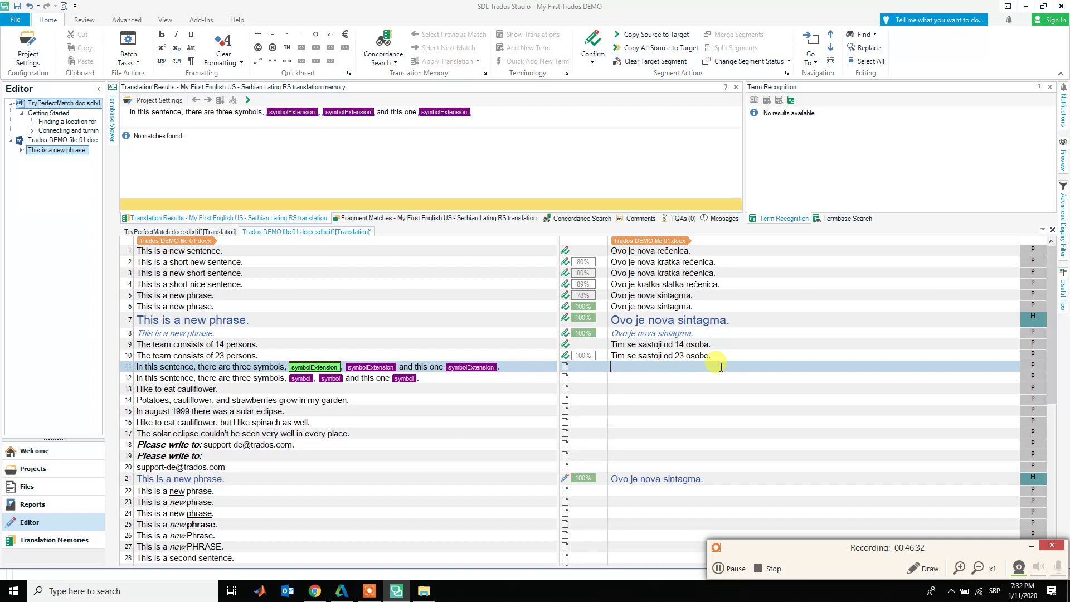
- Copy segment 11's source text and symbol tags into its translation and inspect the tags
{"action": "key", "text": "ctrl+Insert"}
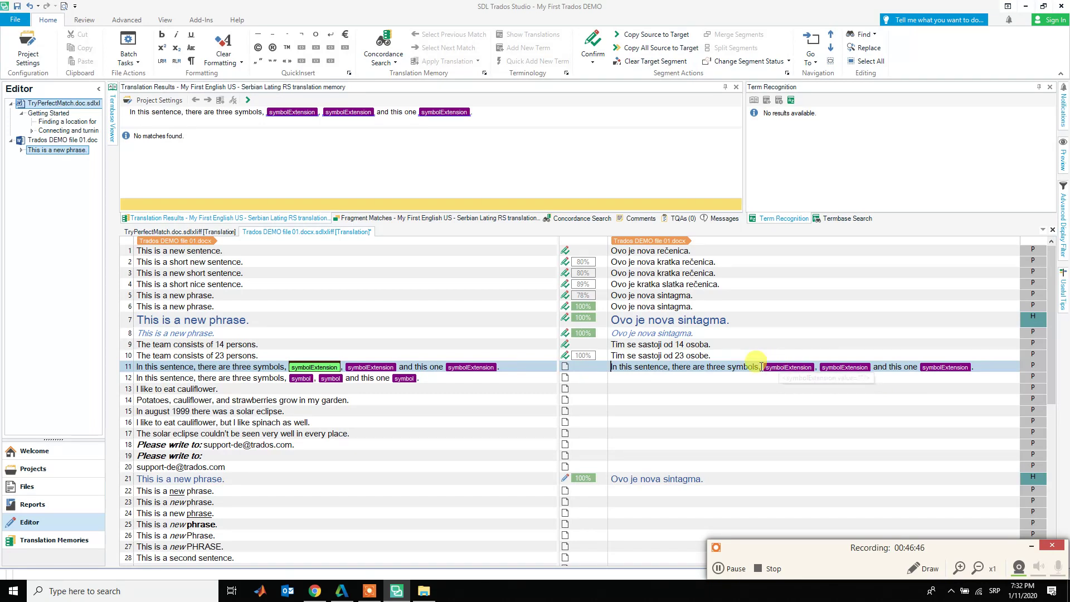
{"action": "left_click", "coordinate": [369, 368]}
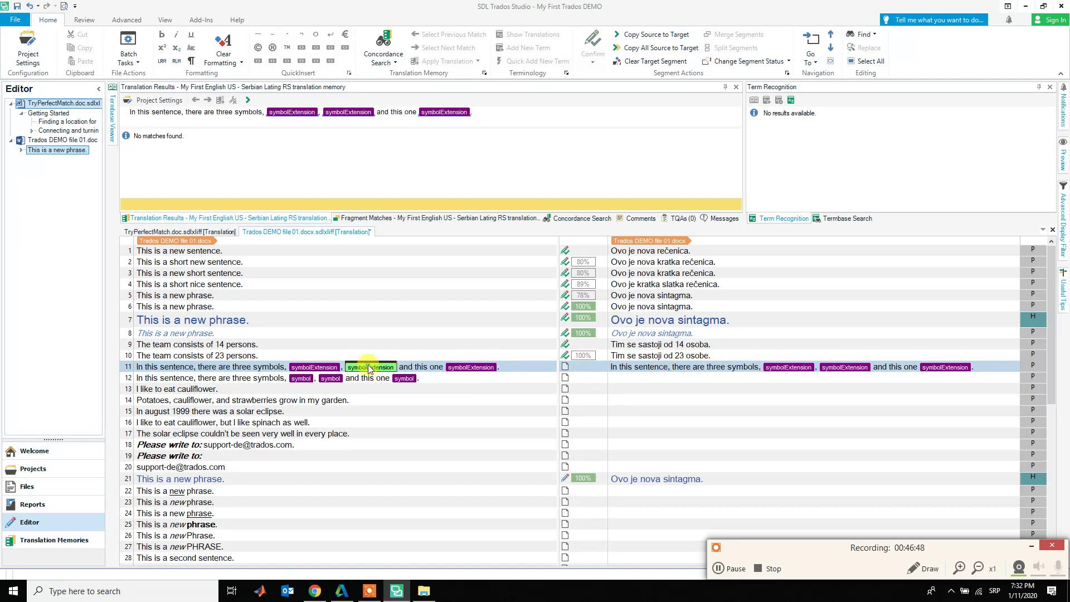
{"action": "left_click", "coordinate": [484, 369]}
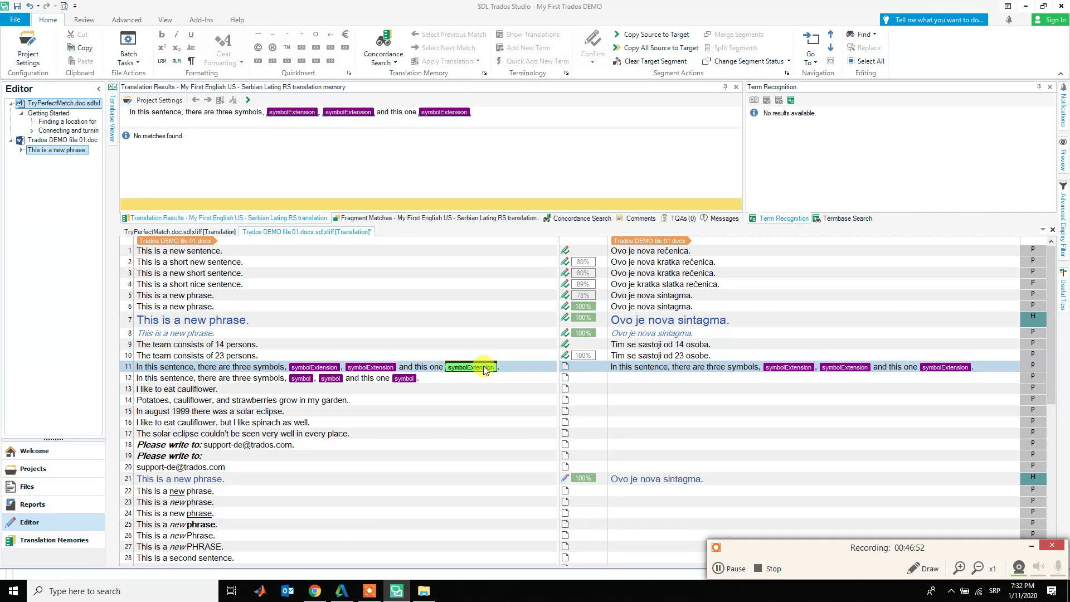
{"action": "left_click", "coordinate": [620, 368]}
- Replace the opening English words with 'U ovoj rečenici' and 'nalaze se tri simbola'
{"action": "key", "text": "ctrl+shift+Right"}
{"action": "key", "text": "ctrl+shift+Right"}
{"action": "key", "text": "ctrl+shift+Right"}
{"action": "type", "text": "U ovoj rečen"}
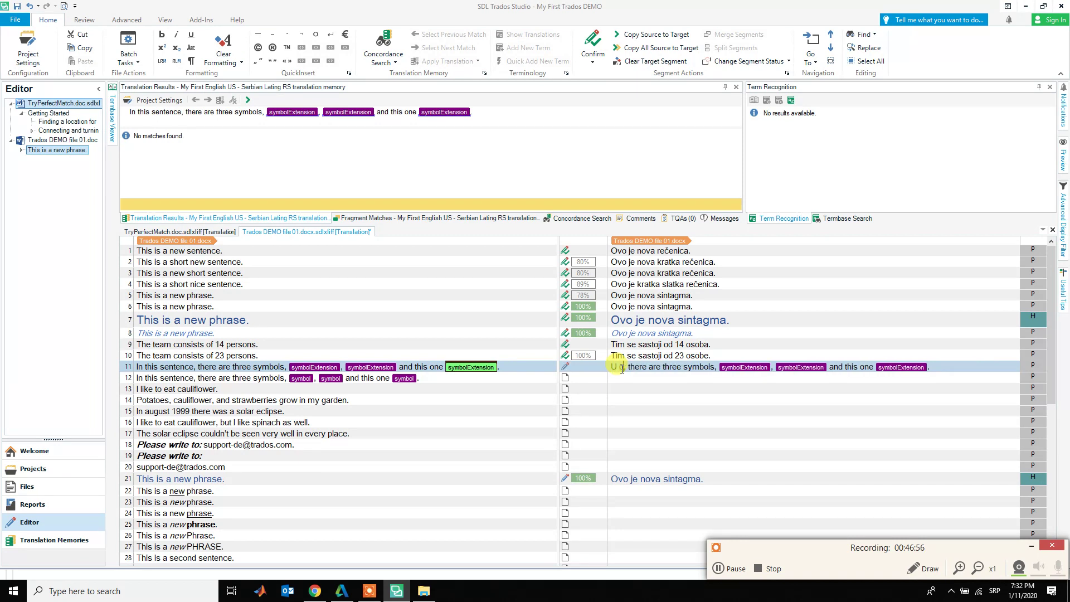
{"action": "type", "text": "ici"}
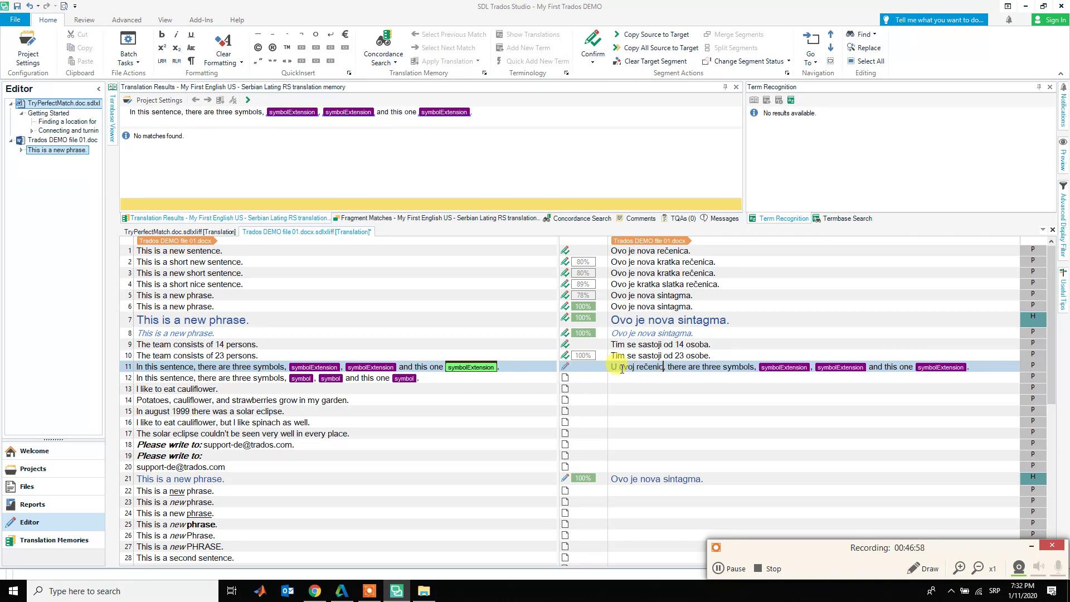
{"action": "key", "text": "ctrl+Right"}
{"action": "key", "text": "ctrl+shift+Right"}
{"action": "key", "text": "ctrl+shift+Right"}
{"action": "key", "text": "ctrl+shift+Right"}
{"action": "key", "text": "ctrl+shift+Right"}
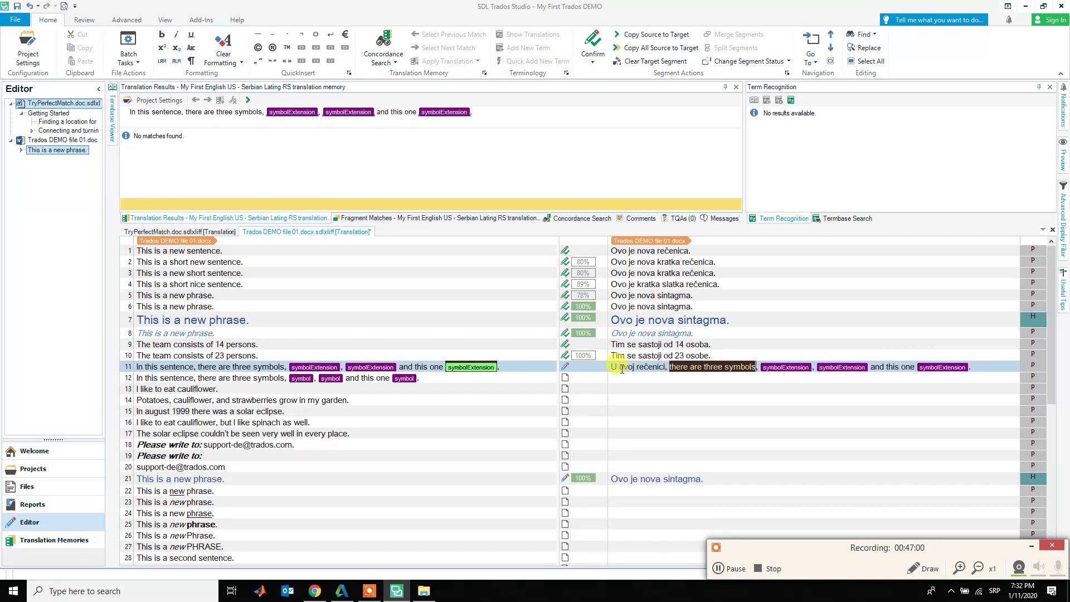
{"action": "type", "text": "post"}
{"action": "key", "text": "BackSpace"}
{"action": "key", "text": "BackSpace"}
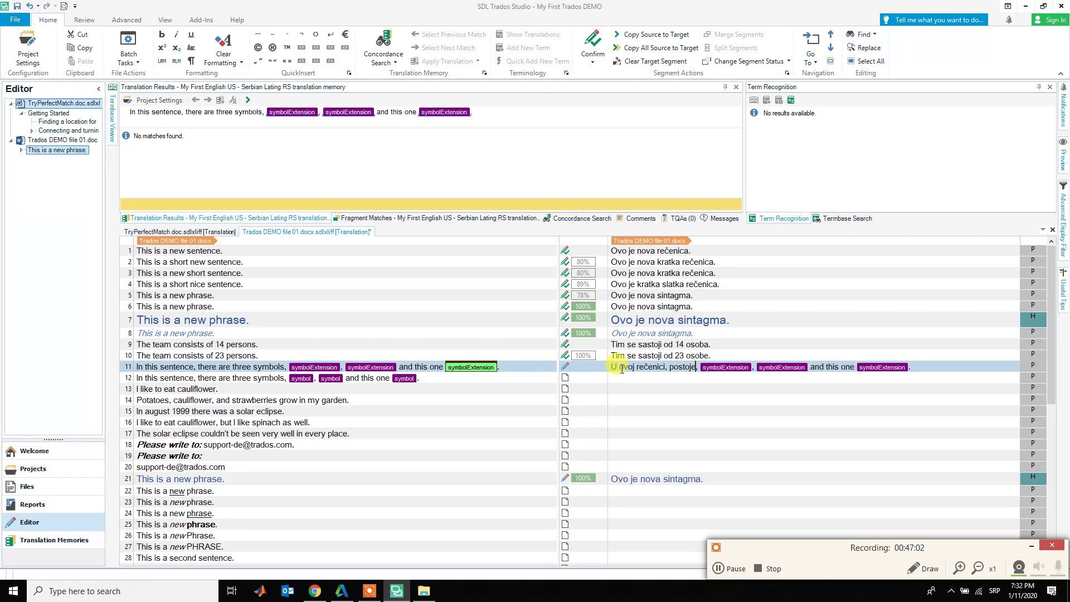
{"action": "key", "text": "BackSpace"}
{"action": "key", "text": "BackSpace"}
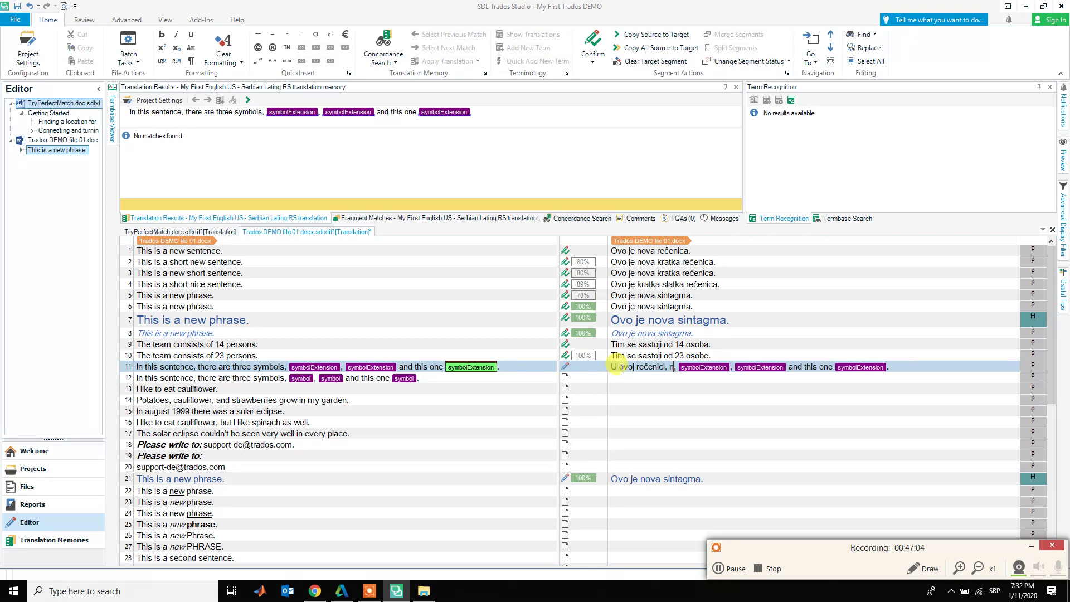
{"action": "type", "text": "nalaye"}
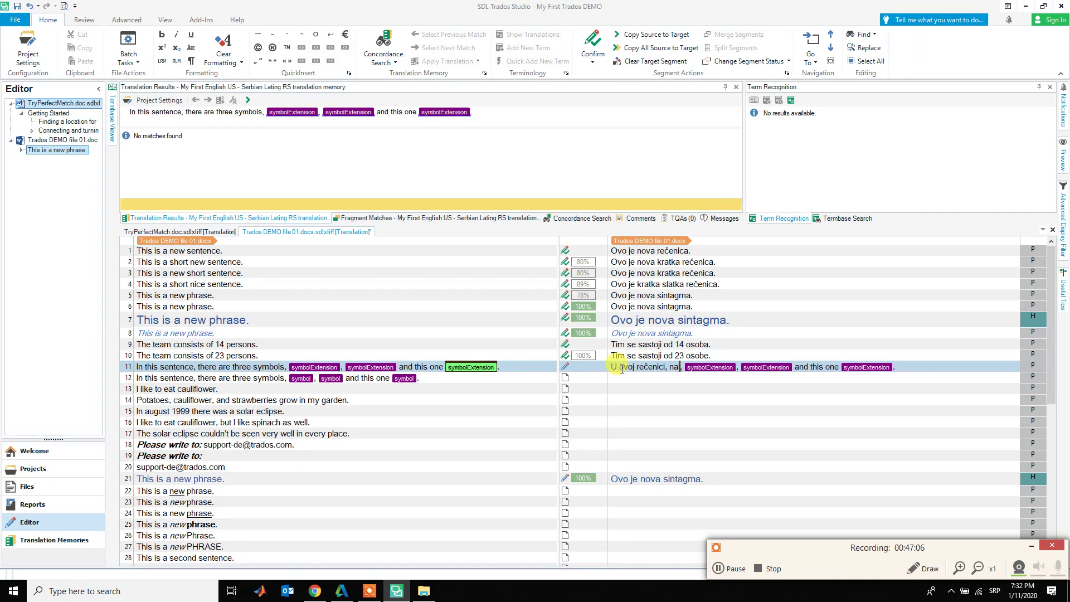
{"action": "key", "text": "BackSpace"}
{"action": "key", "text": "BackSpace"}
{"action": "type", "text": "ze se "}
{"action": "type", "text": "tri sim"}
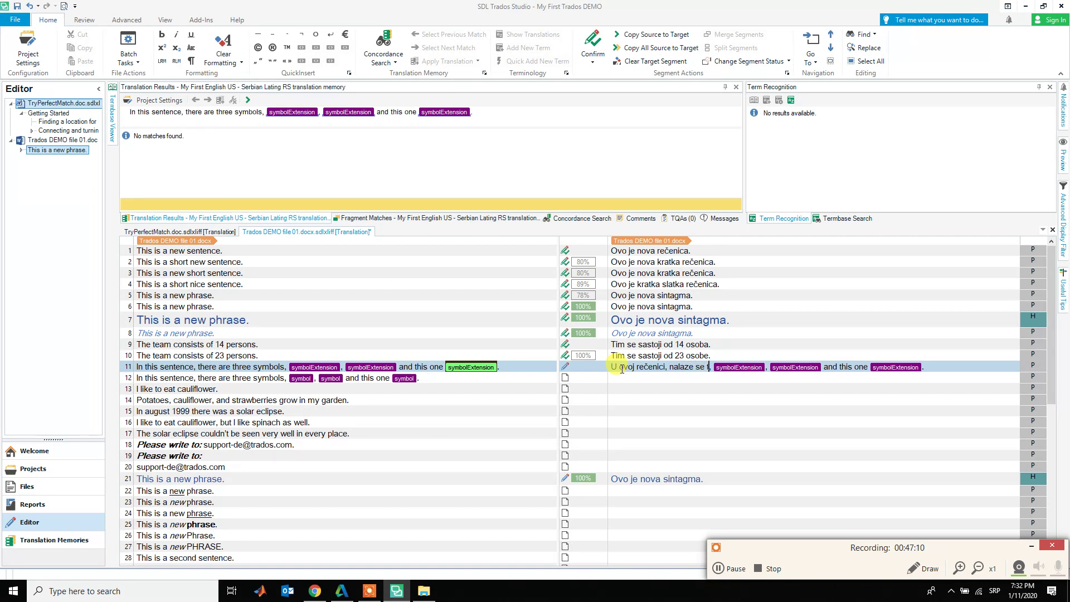
{"action": "type", "text": "bola"}
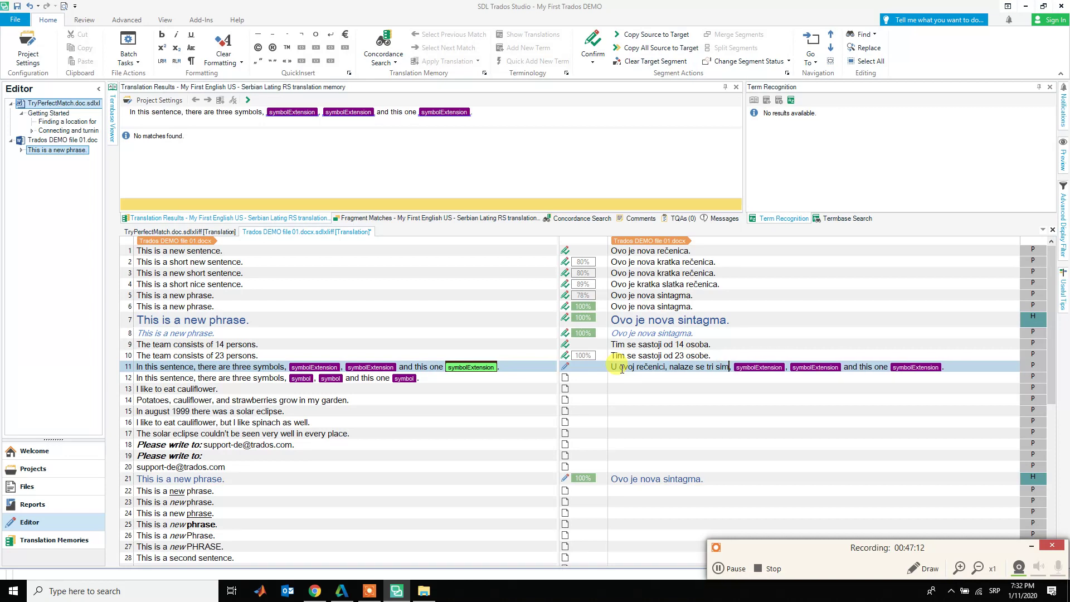
- Replace 'and this' after the tags with 'kao i ovaj' and confirm segment 11
{"action": "key", "text": "ctrl+Right"}
{"action": "key", "text": "ctrl+Right"}
{"action": "key", "text": "ctrl+Right"}
{"action": "key", "text": "ctrl+Right"}
{"action": "key", "text": "ctrl+Right"}
{"action": "key", "text": "ctrl+Right"}
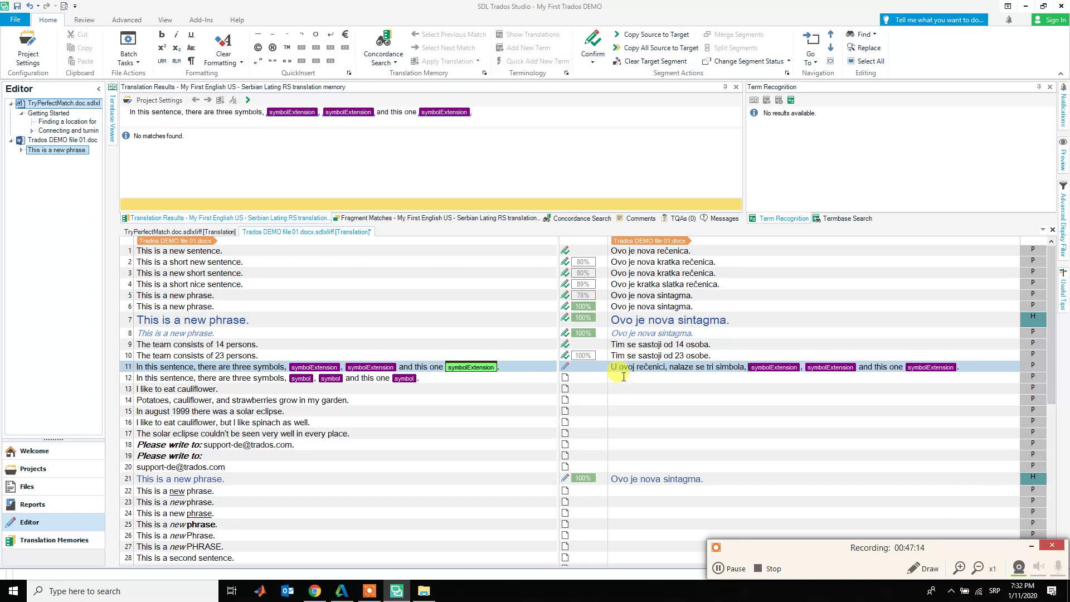
{"action": "key", "text": "ctrl+Left"}
{"action": "key", "text": "ctrl+shift+Right"}
{"action": "key", "text": "ctrl+shift+Right"}
{"action": "key", "text": "ctrl+shift+Right"}
{"action": "type", "text": "kao i ovaj"}
{"action": "key", "text": "ctrl+Return"}
{"action": "key", "text": "ctrl+Return"}
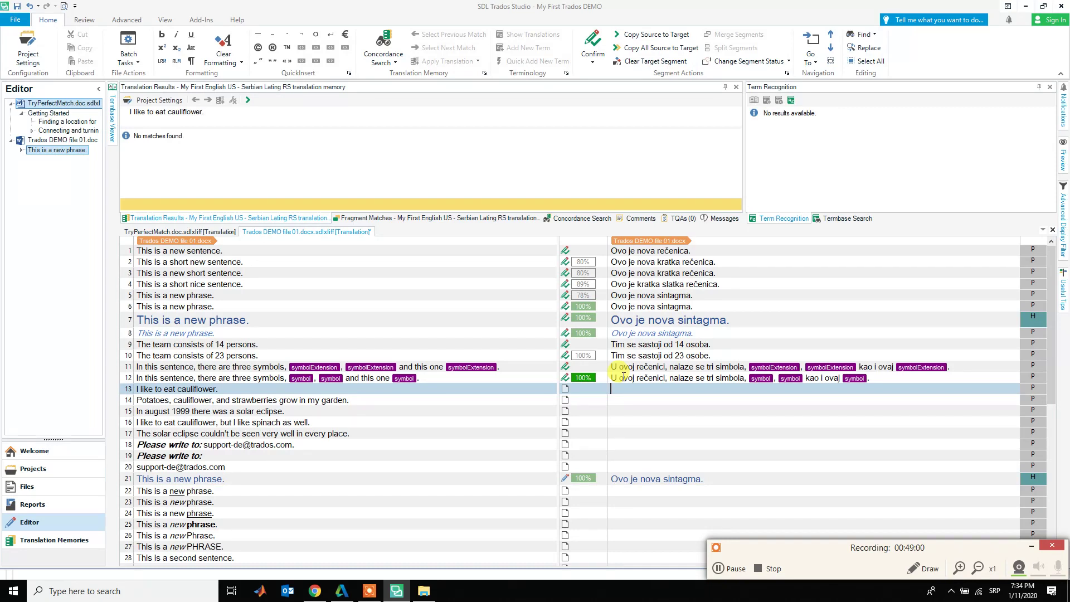
- Enter 'Volim da jedem karfiol.' for segment 13, confirm it, and focus segment 14
{"action": "type", "text": "Volim da jedem karfiol"}
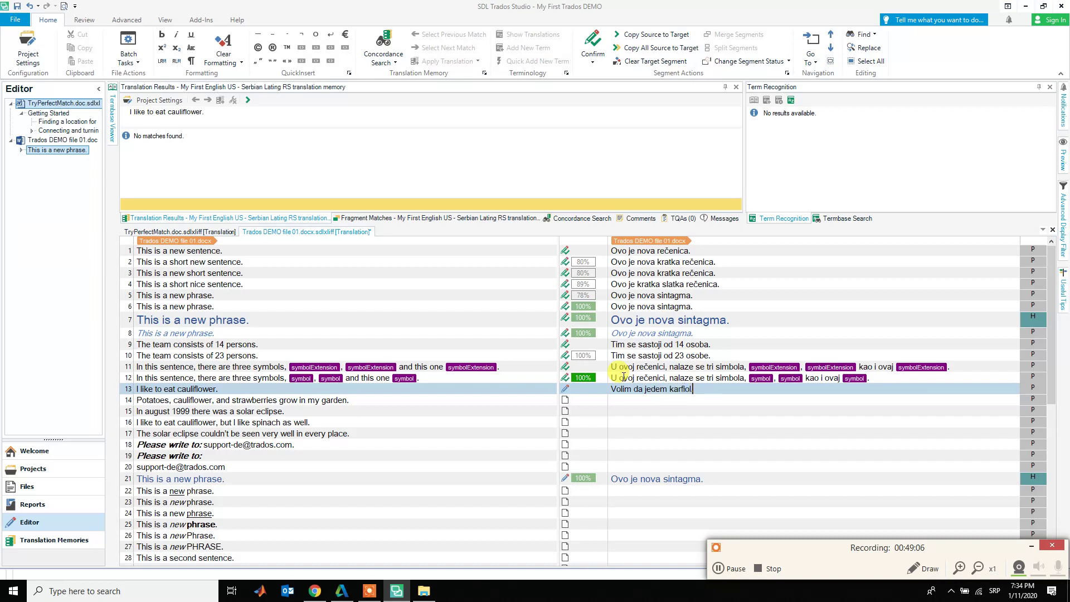
{"action": "type", "text": "."}
{"action": "key", "text": "ctrl+Return"}
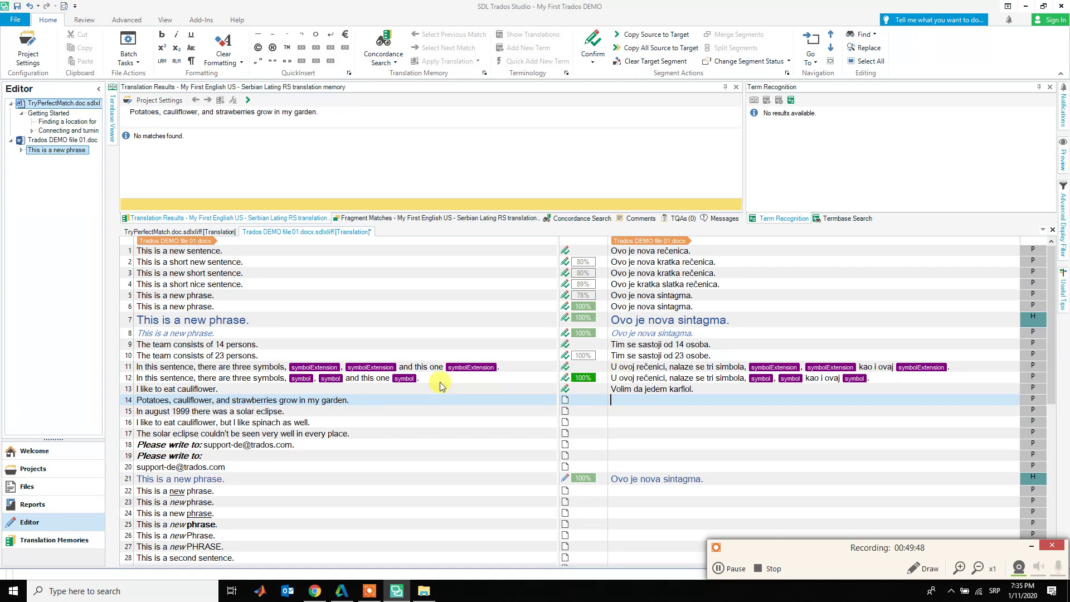
{"action": "left_click", "coordinate": [193, 402]}
- Run a concordance search on 'cauliflower' from segment 14 and select its Serbian equivalent 'karfiol'
{"action": "double_click", "coordinate": [193, 401]}
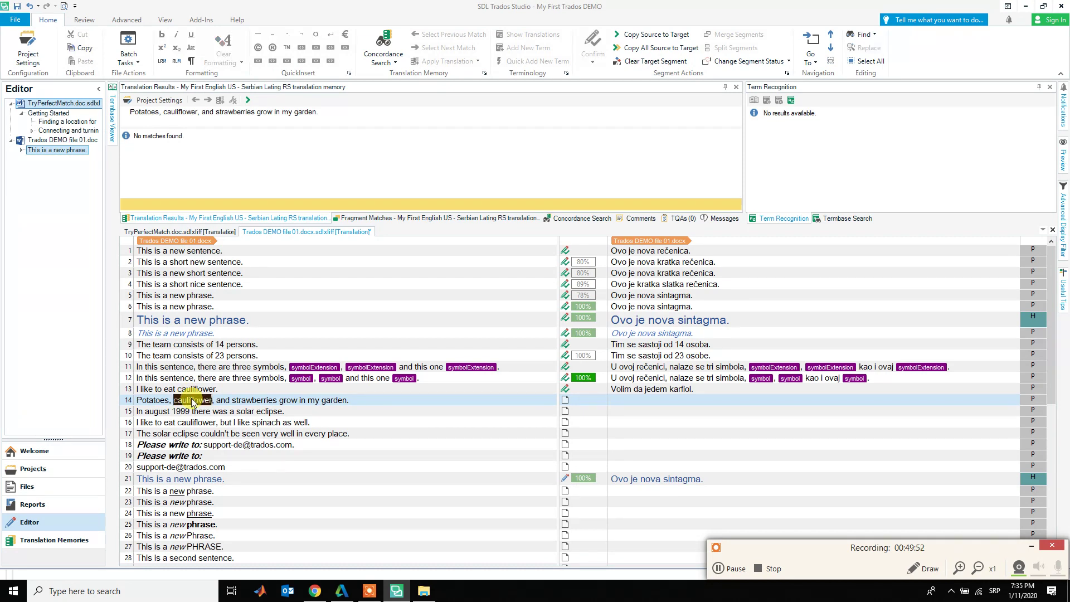
{"action": "key", "text": "F3"}
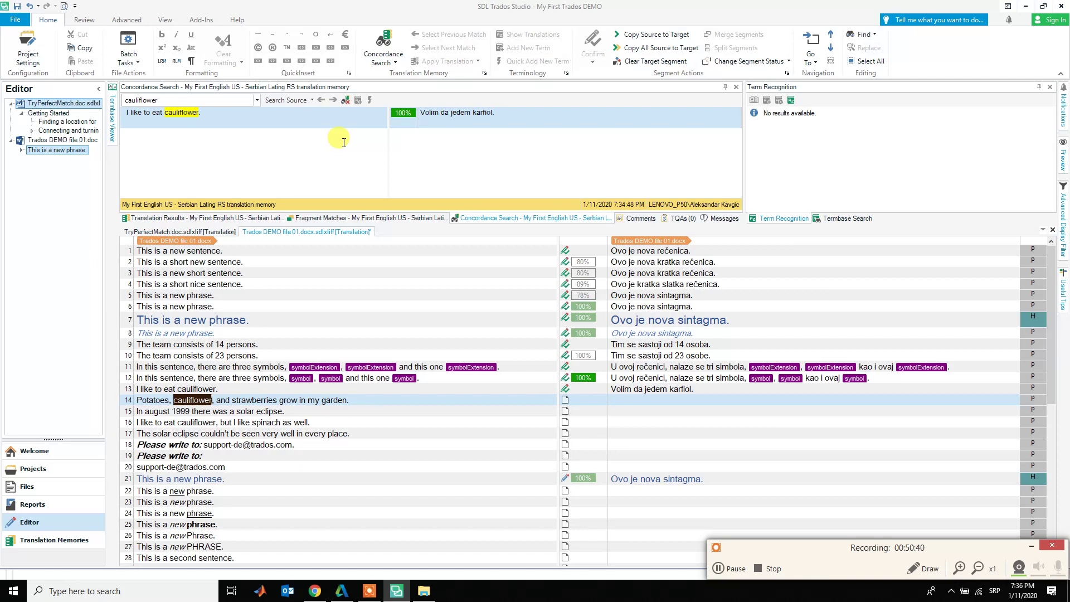
{"action": "right_click", "coordinate": [195, 405]}
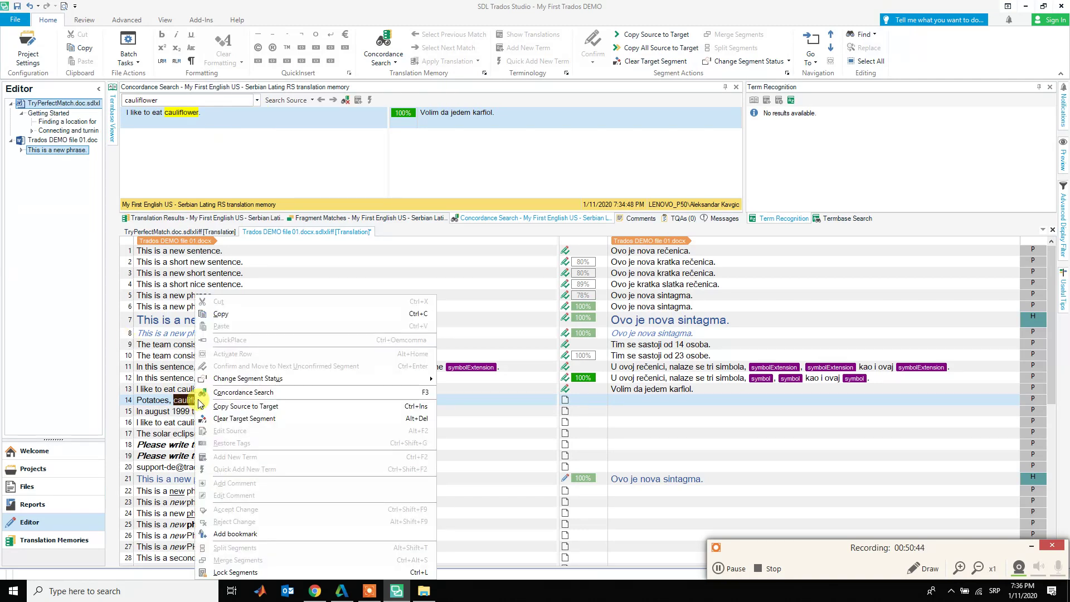
{"action": "left_click", "coordinate": [257, 393]}
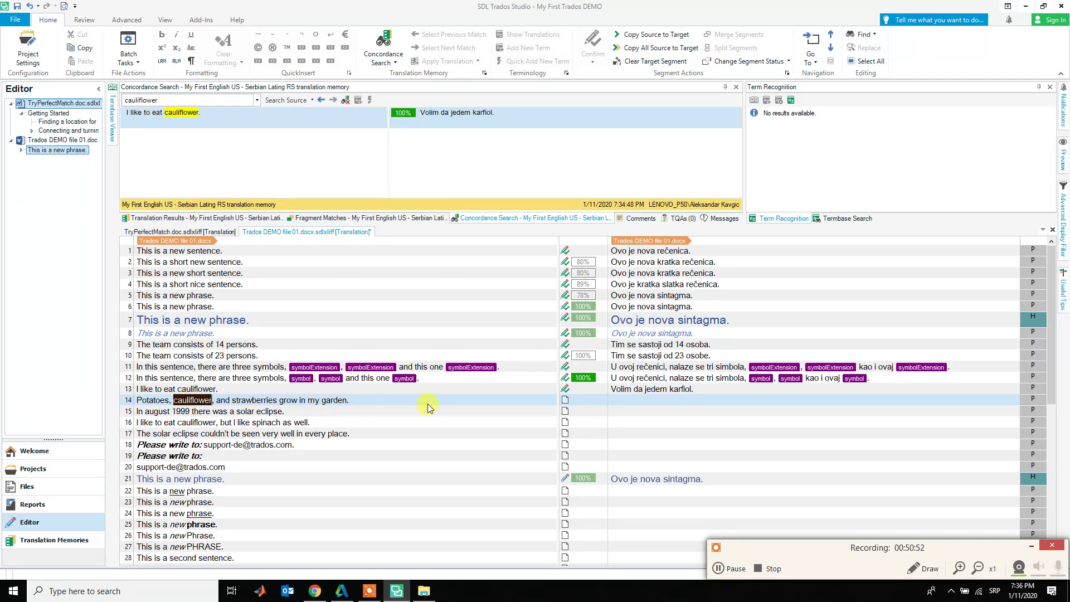
{"action": "left_click", "coordinate": [481, 112]}
{"action": "double_click", "coordinate": [480, 112]}
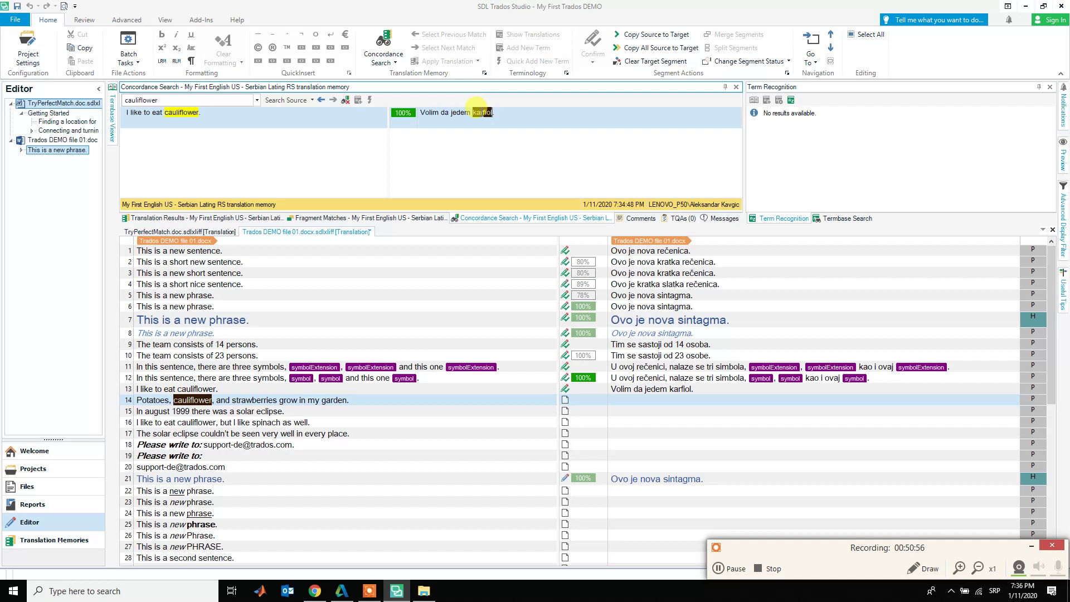
- Enter 'U moj bašti rastu krompir, karfiol i jagode.' for segment 14, lowercasing Krompir, and confirm
{"action": "left_click", "coordinate": [672, 404]}
{"action": "type", "text": "Kro"}
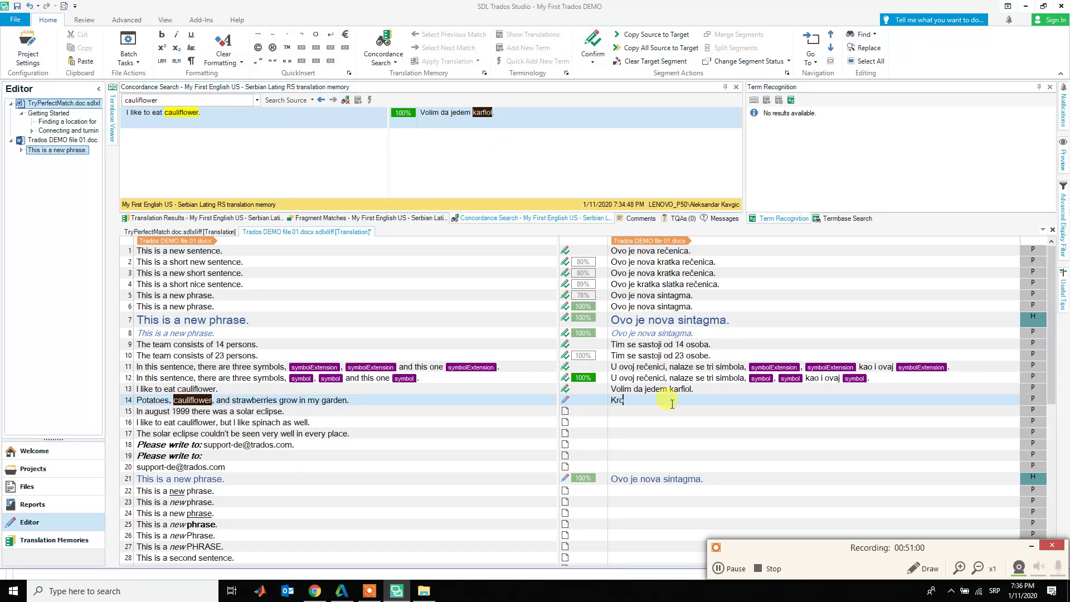
{"action": "type", "text": "mpir,"}
{"action": "key", "text": "Home"}
{"action": "type", "text": "U moj bašti rastu"}
{"action": "key", "text": "shift+Right"}
{"action": "type", "text": "k"}
{"action": "key", "text": "ctrl+Right"}
{"action": "type", "text": "karfiol"}
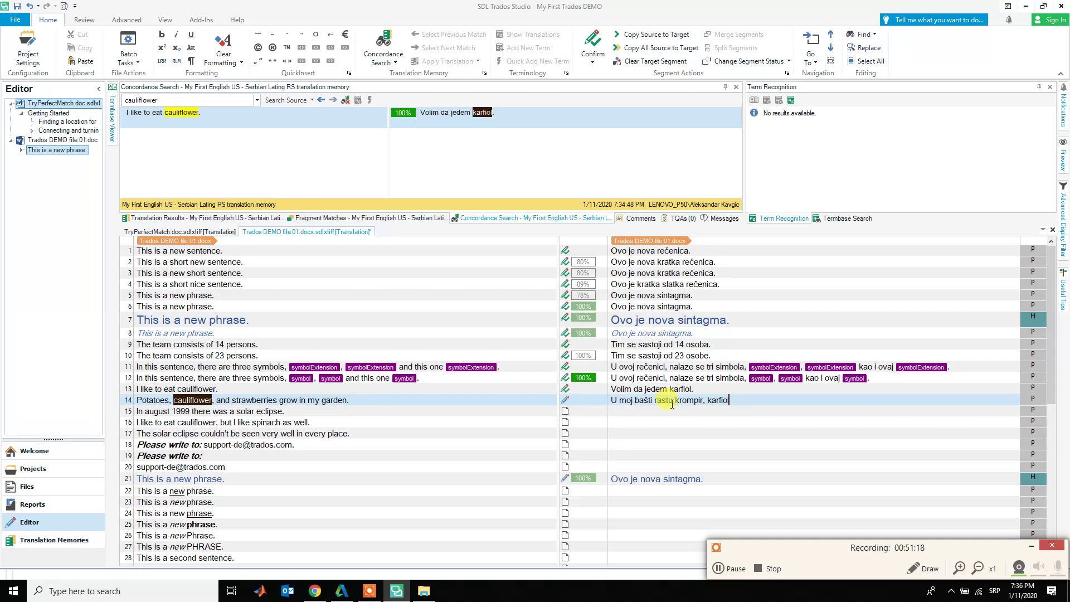
{"action": "type", "text": " i jagode."}
{"action": "key", "text": "ctrl+Return"}
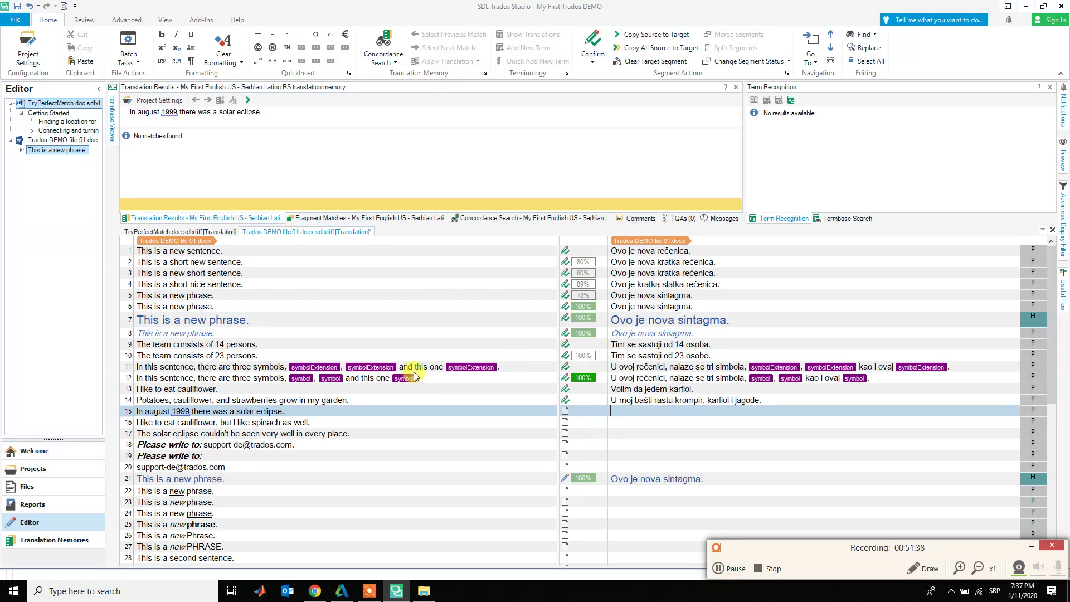
- Start segment 15's Serbian target with the words 'U avgustu'
{"action": "left_click", "coordinate": [151, 414]}
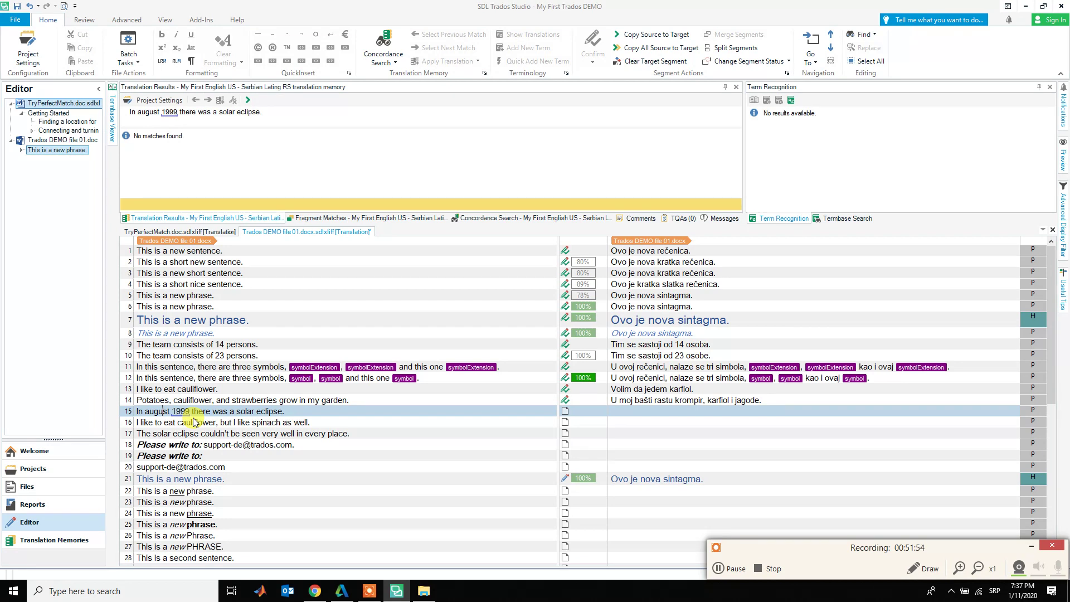
{"action": "left_click", "coordinate": [627, 417]}
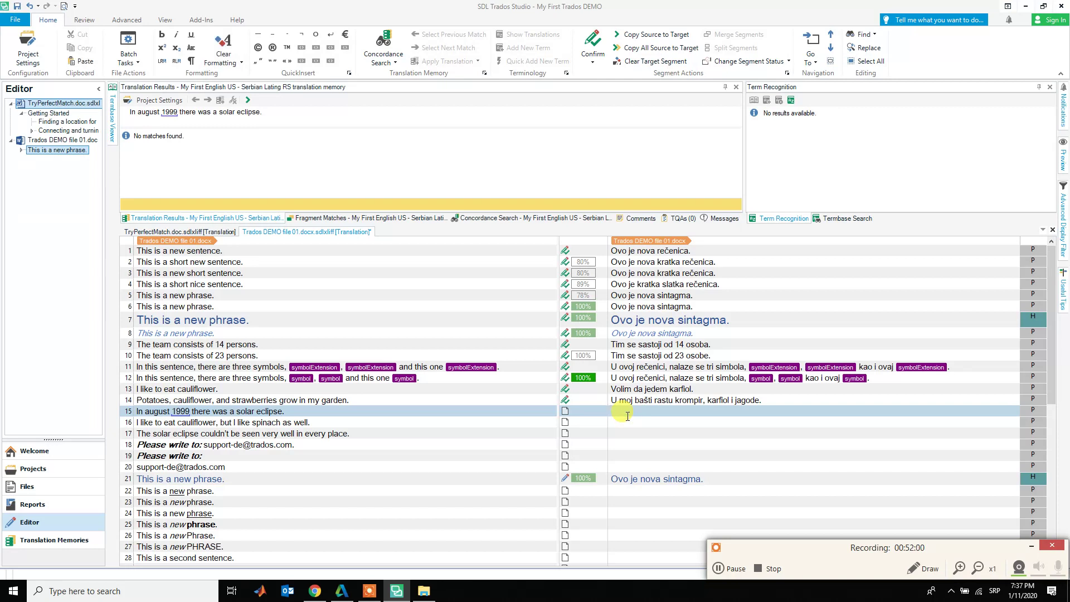
{"action": "type", "text": "U"}
{"action": "type", "text": "avgustu"}
- Insert the source year 1999 into segment 15's target with QuickPlace instead of typing it
{"action": "right_click", "coordinate": [668, 413]}
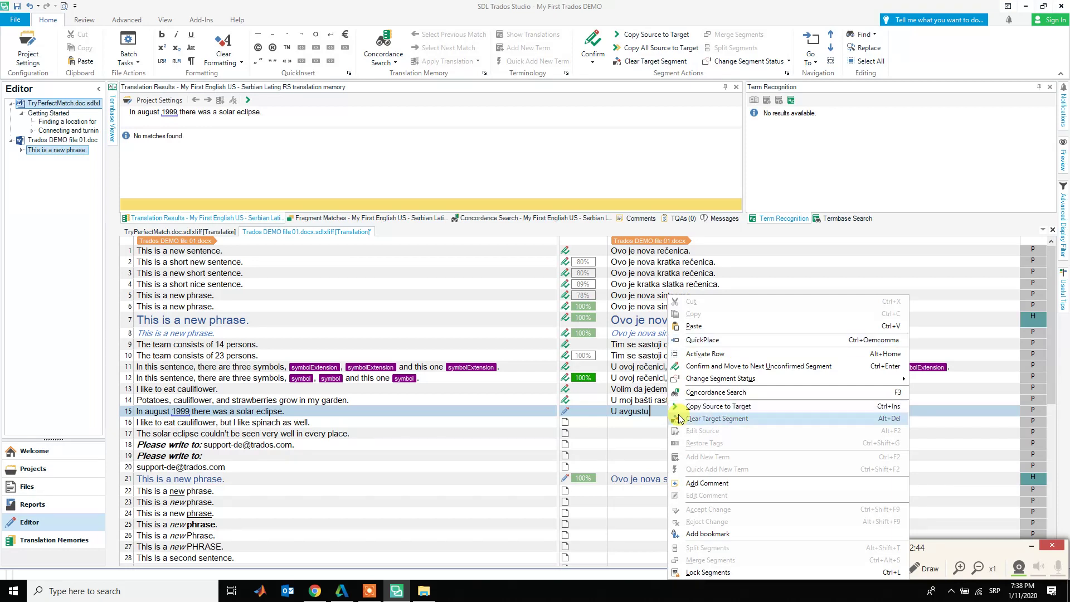
{"action": "left_click", "coordinate": [658, 412]}
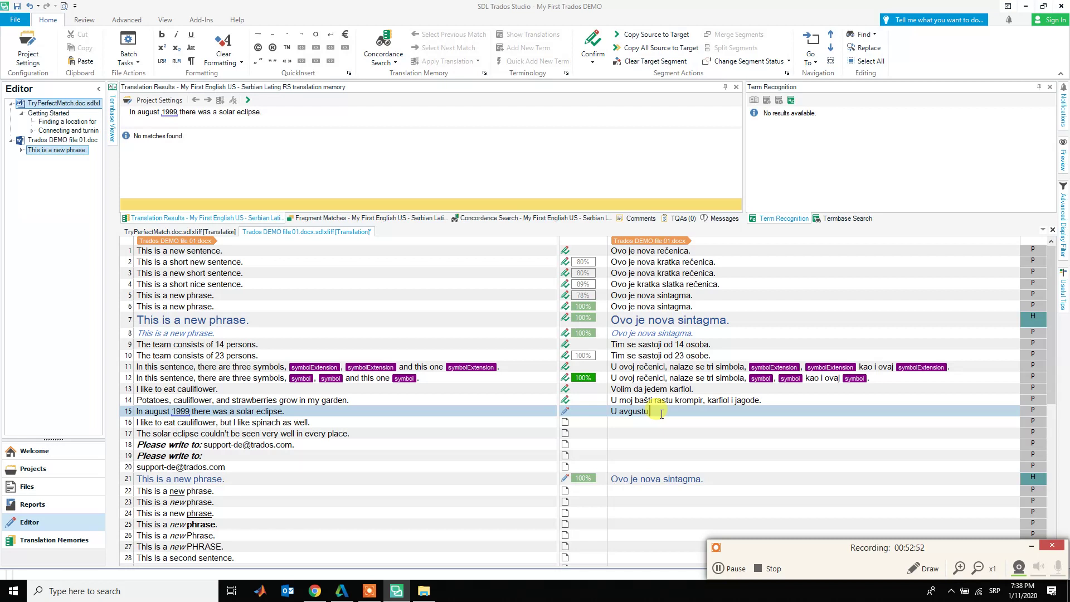
{"action": "type", "text": "999"}
{"action": "key", "text": "BackSpace"}
{"action": "key", "text": "BackSpace"}
{"action": "key", "text": "BackSpace"}
{"action": "key", "text": "BackSpace"}
{"action": "right_click", "coordinate": [663, 412]}
{"action": "left_click", "coordinate": [686, 341]}
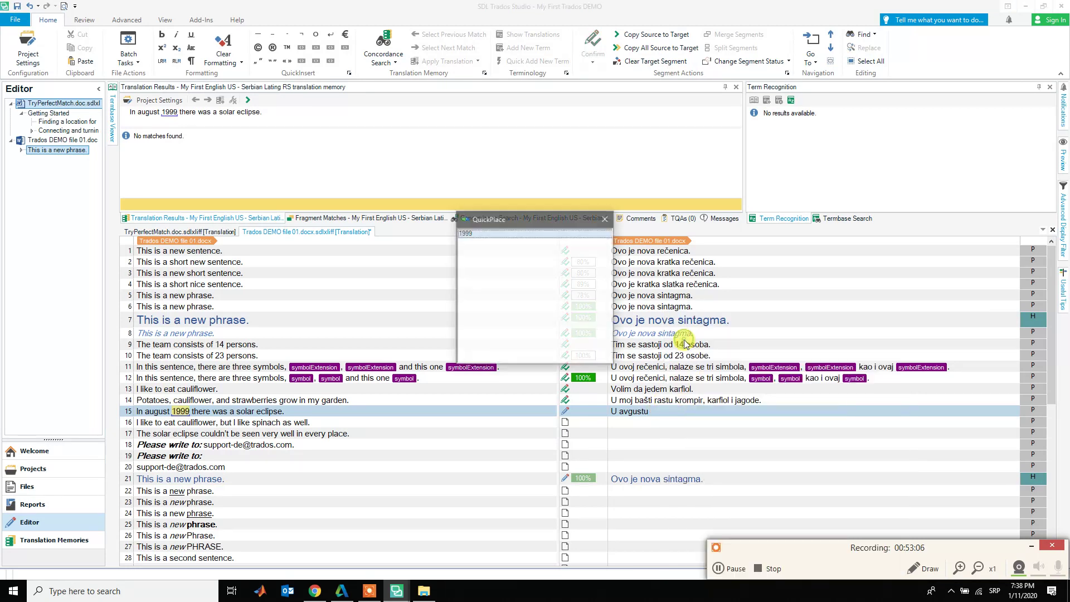
{"action": "left_click", "coordinate": [467, 232]}
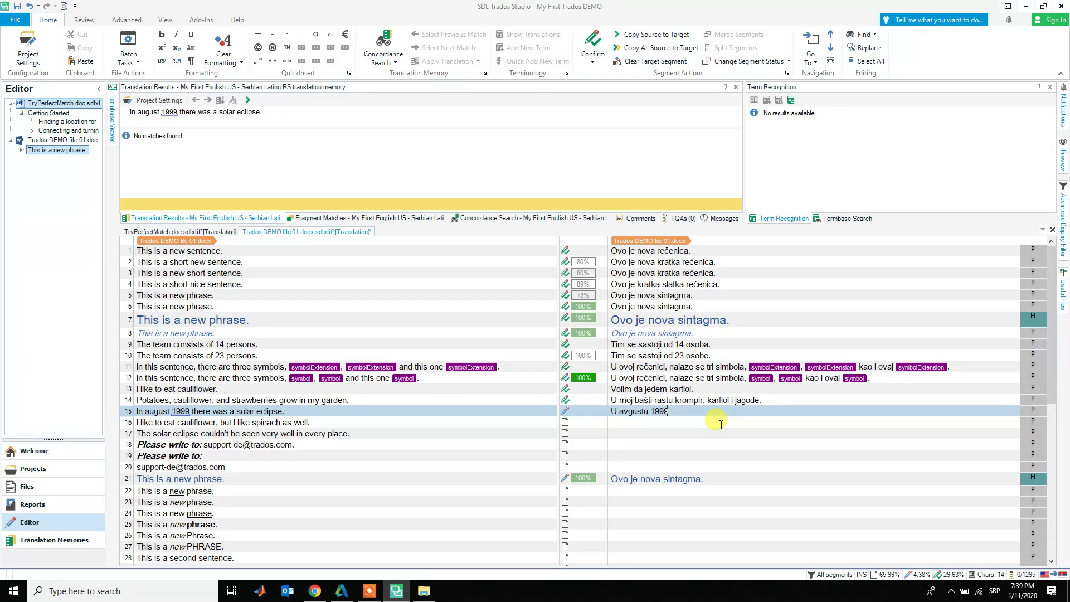
- Complete segment 15 with '. godine desilo se pomračenje sunca.', fixing typos, and confirm it
{"action": "type", "text": "9. godine desile s"}
{"action": "key", "text": "BackSpace"}
{"action": "key", "text": "BackSpace"}
{"action": "type", "text": "se pomračene"}
{"action": "key", "text": "BackSpace"}
{"action": "type", "text": "je sunca."}
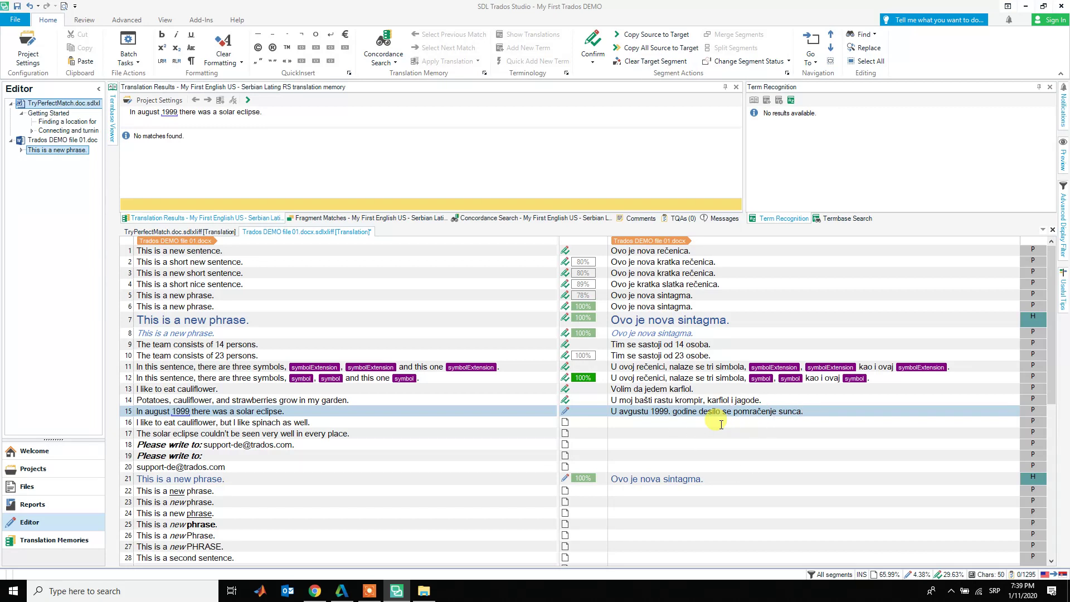
{"action": "key", "text": "ctrl+Return"}
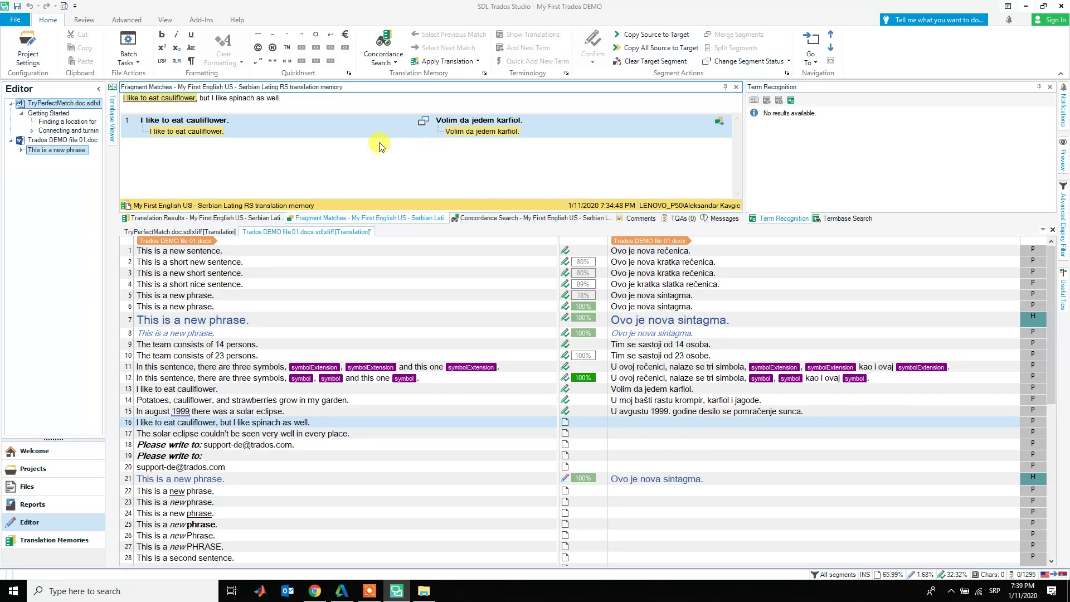
- Select segment 16's empty target and view its fragment match 'Volim da jedem karfiol.'
{"action": "left_click", "coordinate": [635, 424]}
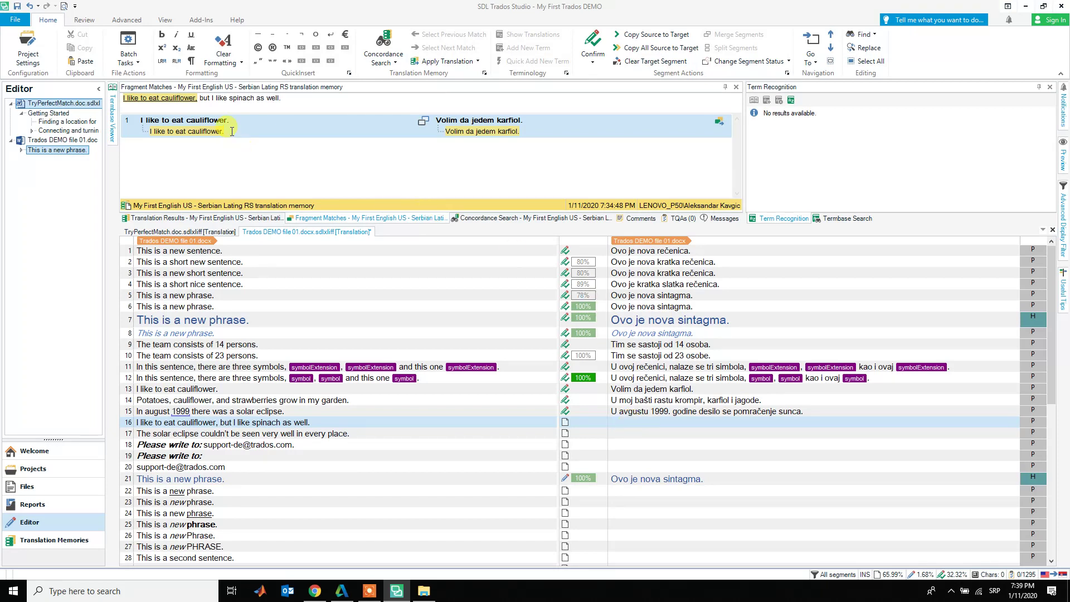
{"action": "left_click", "coordinate": [163, 131]}
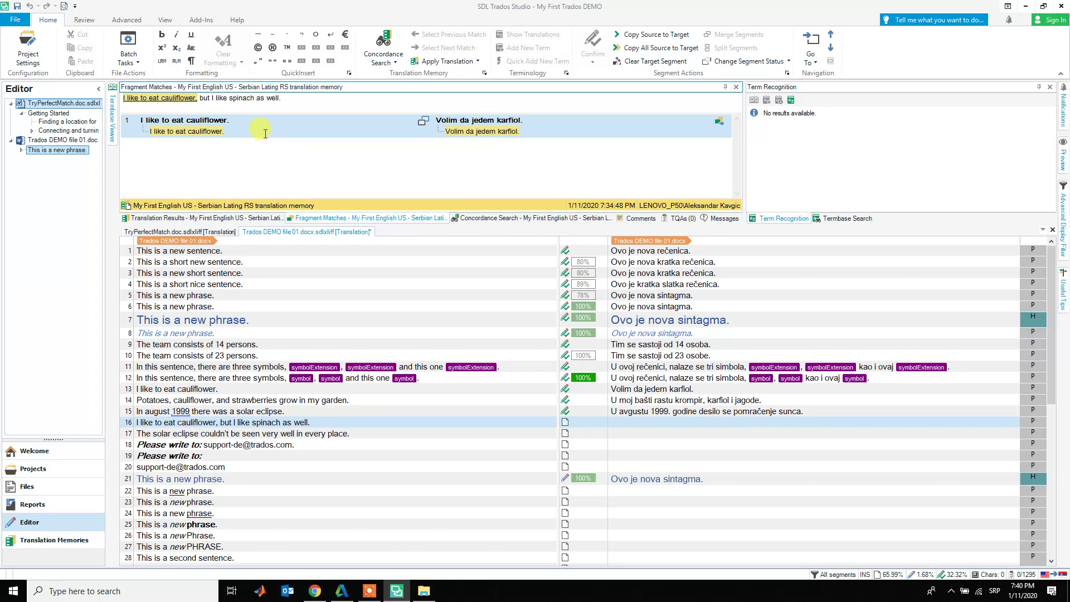
- Open the project's translation memory Search settings and highlight the minimum match value of 70
{"action": "left_click", "coordinate": [32, 49]}
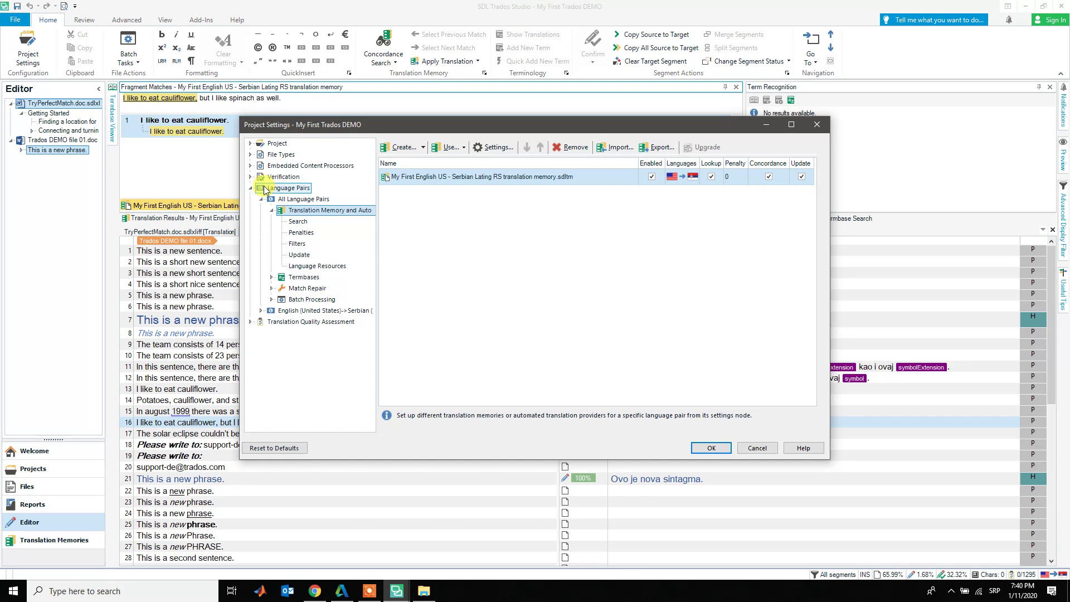
{"action": "left_click", "coordinate": [302, 223]}
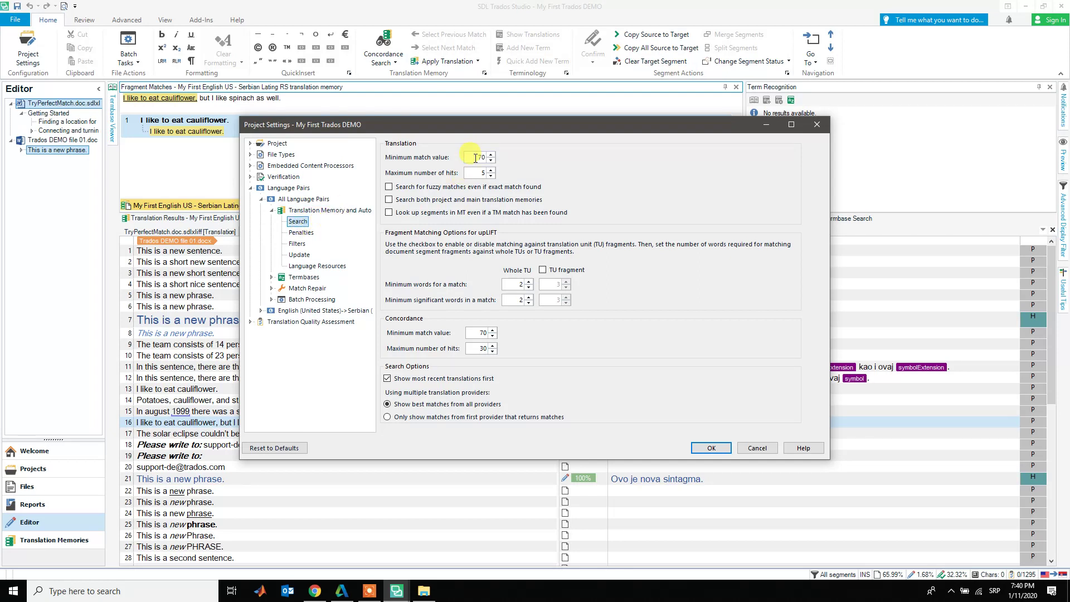
{"action": "left_click_drag", "start_coordinate": [475, 158], "coordinate": [488, 159]}
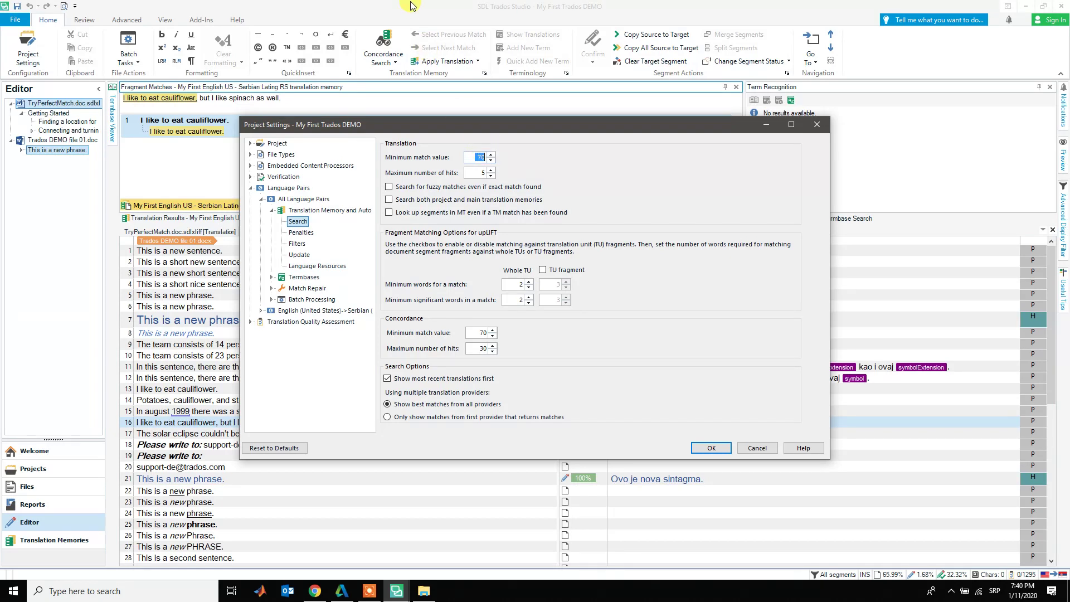
- Cancel the project settings and highlight segment 16's matched clause 'I like to eat cauliflower'
{"action": "left_click", "coordinate": [756, 448]}
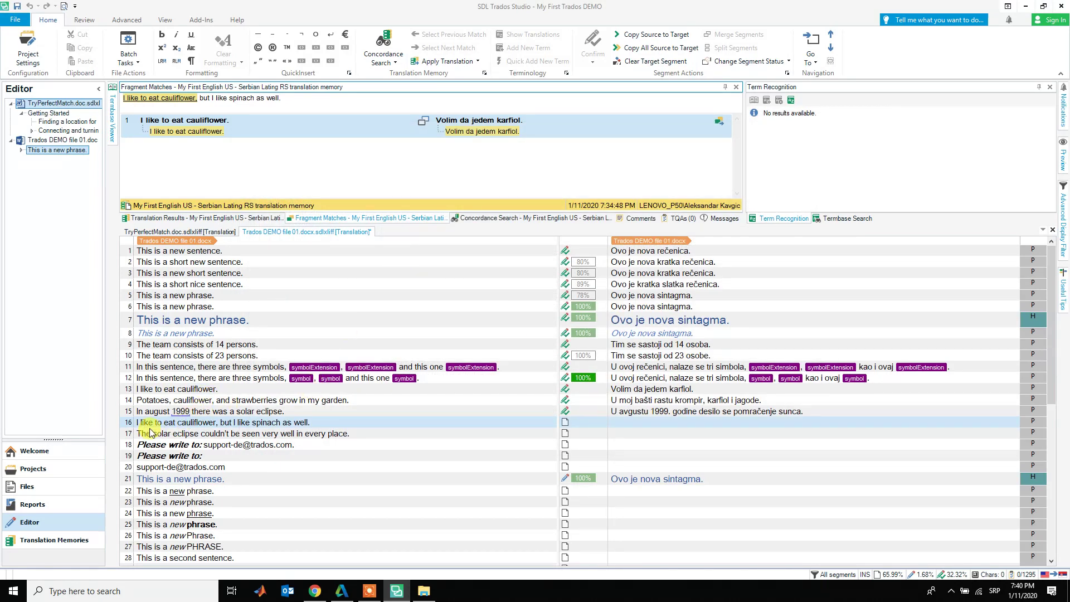
{"action": "left_click_drag", "start_coordinate": [137, 422], "coordinate": [313, 426]}
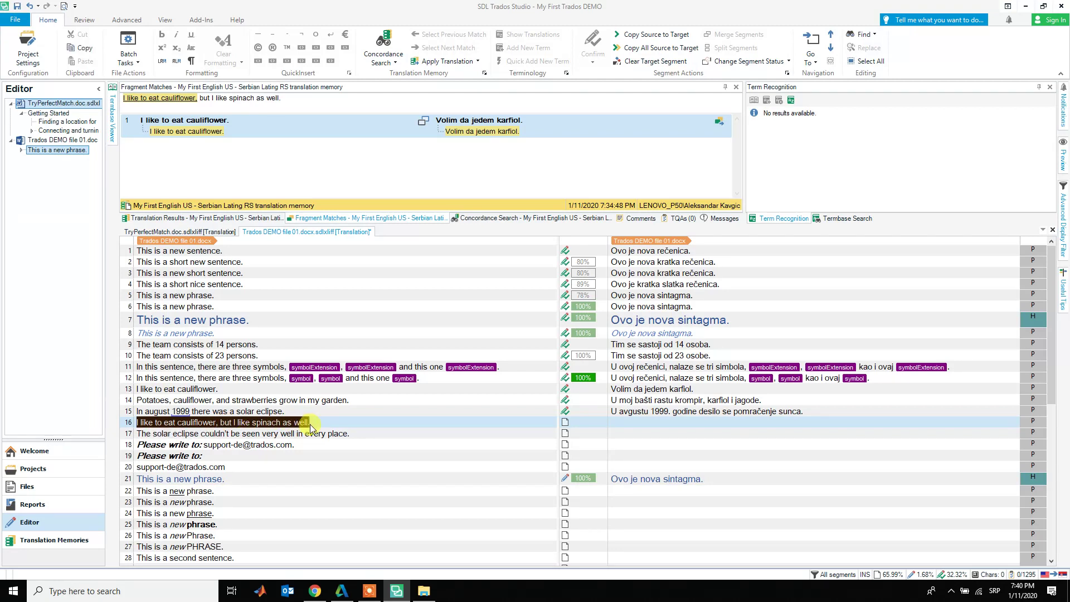
{"action": "left_click", "coordinate": [319, 425]}
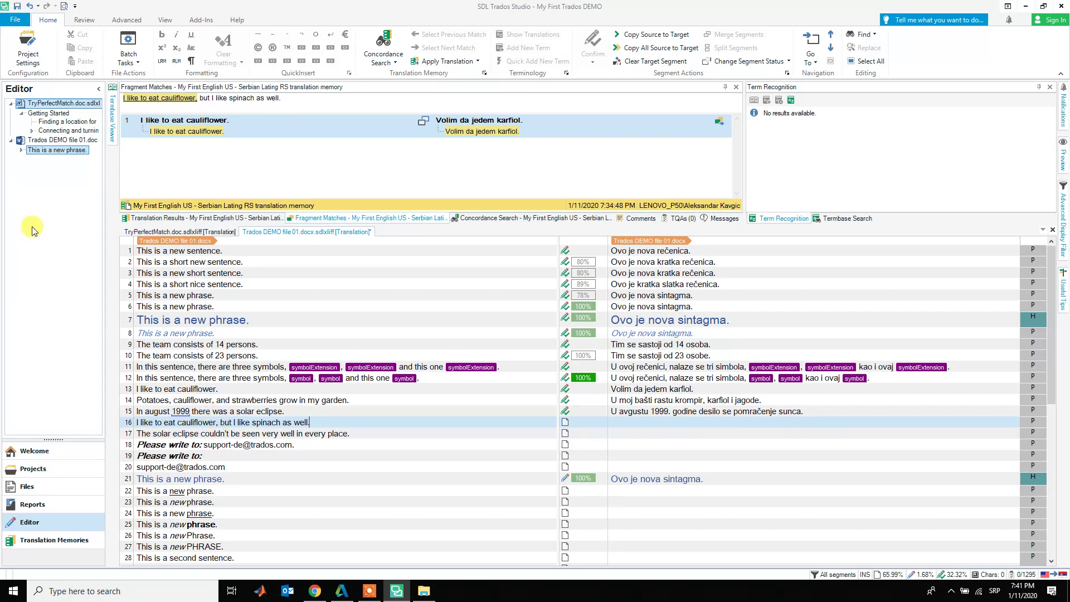
- Set the translation memory Search minimum match value to 35 and apply with OK
{"action": "left_click", "coordinate": [30, 56]}
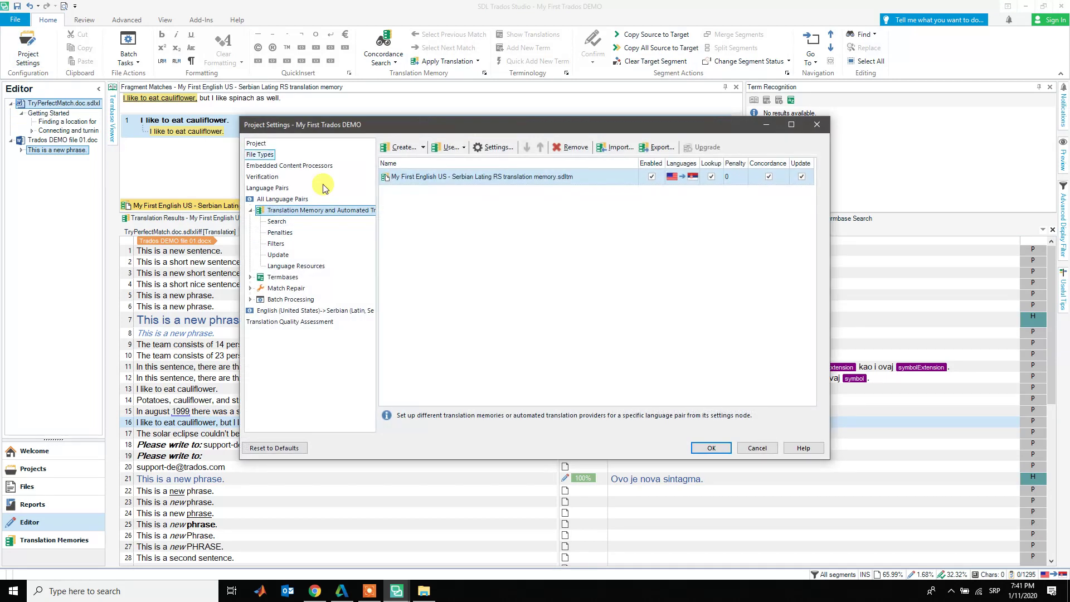
{"action": "left_click", "coordinate": [278, 222]}
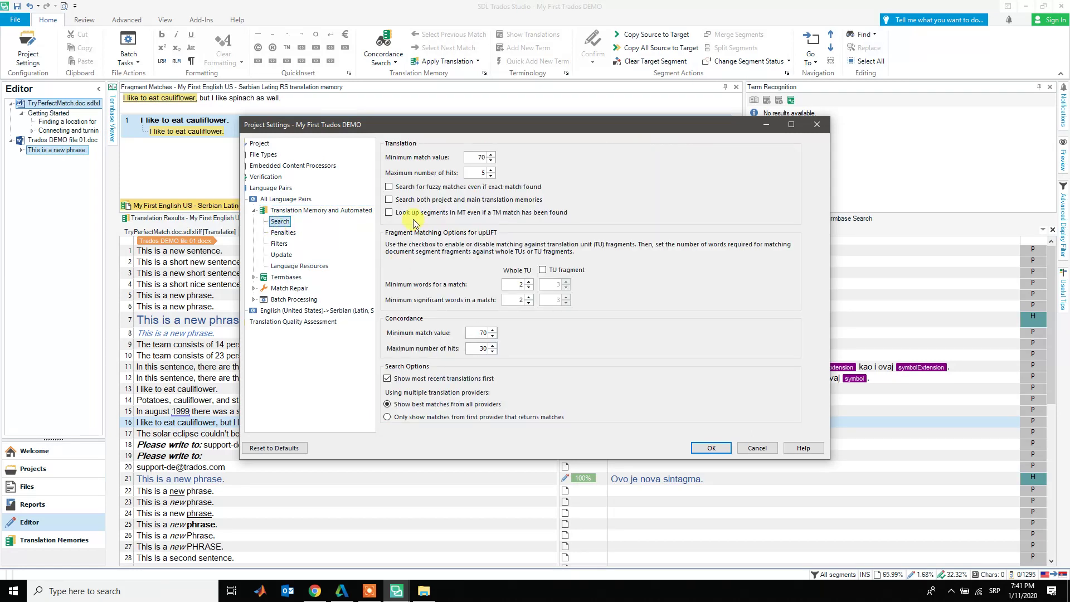
{"action": "double_click", "coordinate": [477, 157]}
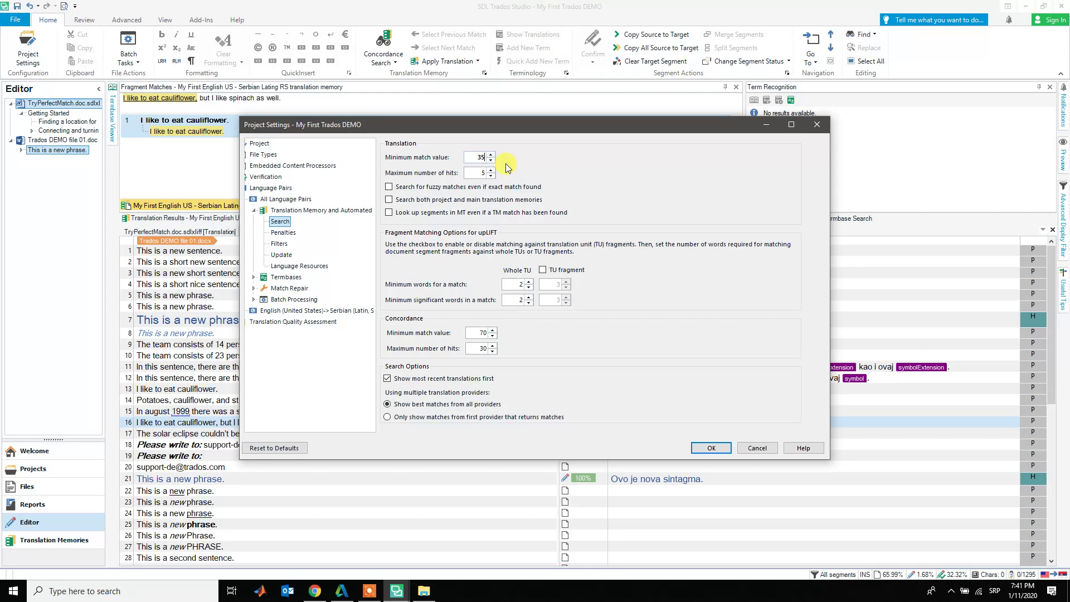
{"action": "left_click", "coordinate": [710, 447]}
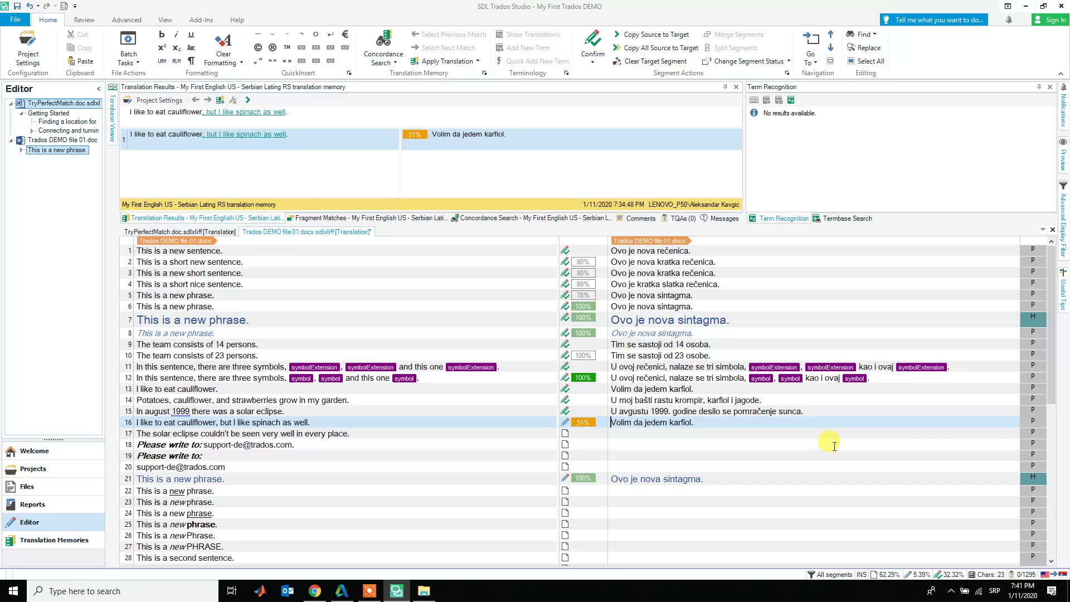
- Extend the 51% match to 'Volim da jedem karfiol, ali volim da jedem i spanać.' and confirm segment 16
{"action": "key", "text": "ctrl+Right"}
{"action": "key", "text": "ctrl+Right"}
{"action": "key", "text": "End"}
{"action": "key", "text": "BackSpace"}
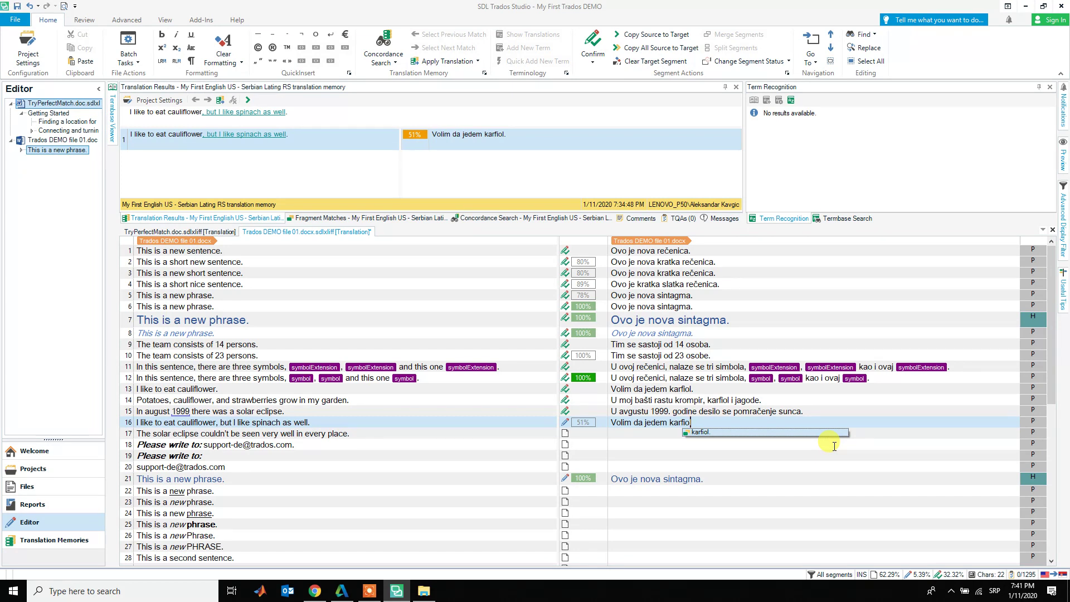
{"action": "key", "text": "Escape"}
{"action": "type", "text": "l, ali volim"}
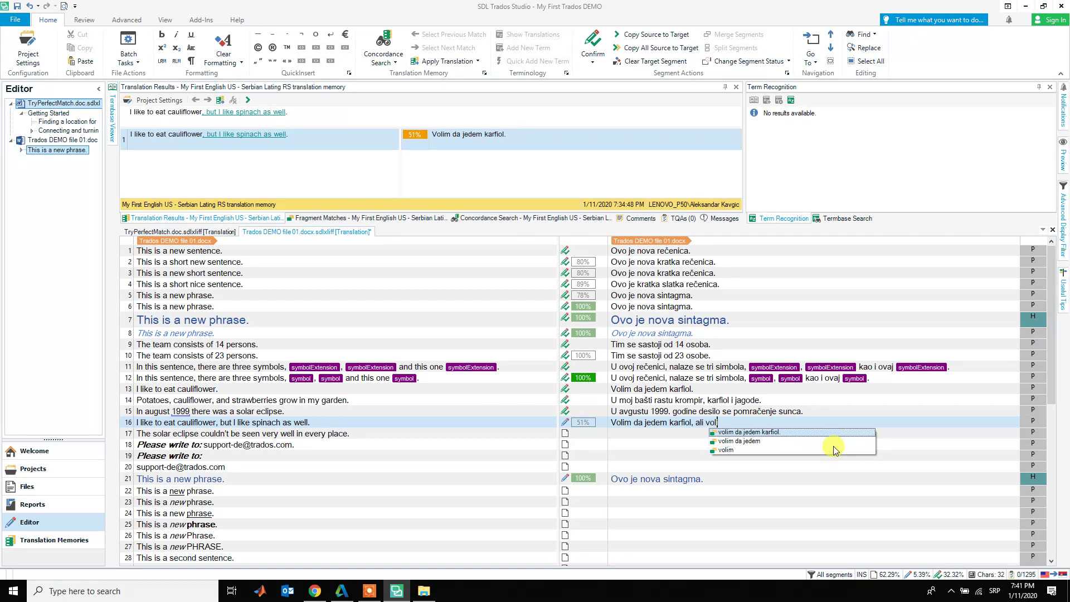
{"action": "key", "text": "Return"}
{"action": "key", "text": "ctrl+shift+Left"}
{"action": "key", "text": "ctrl+shift+Left"}
{"action": "type", "text": "i "}
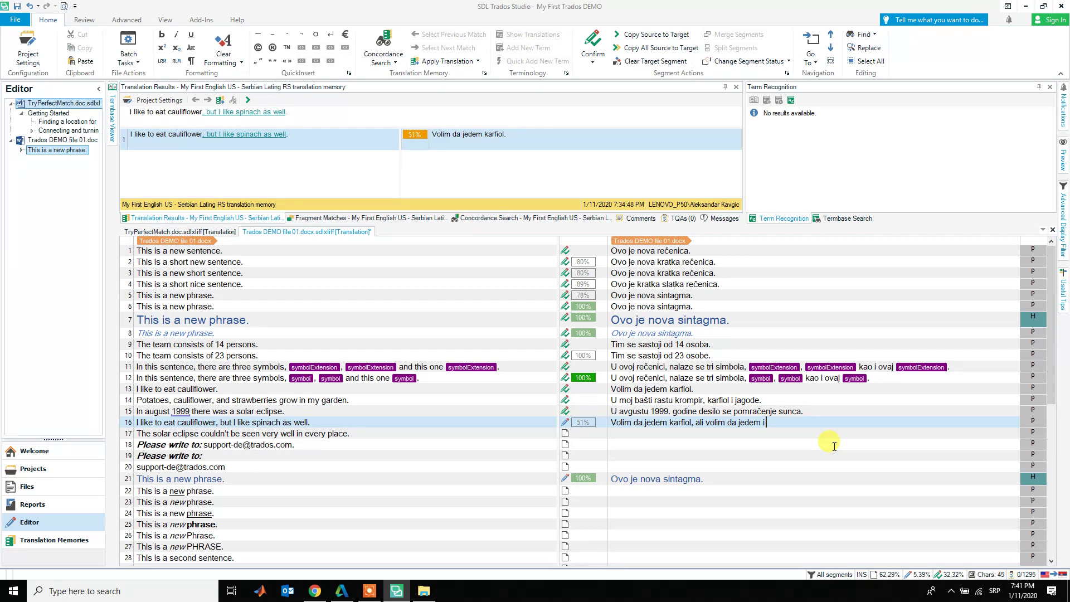
{"action": "type", "text": "spanac"}
{"action": "type", "text": "."}
{"action": "key", "text": "ctrl+Return"}
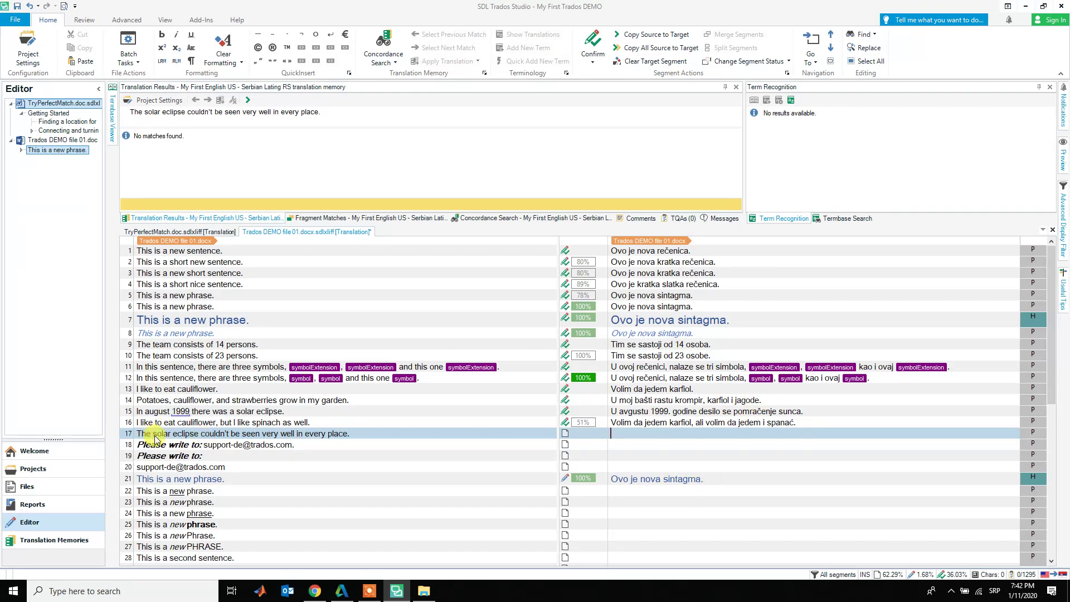
- Look up 'solar eclipse' in Concordance Search and paste 'pomračenje sunca' into segment 17's target
{"action": "left_click_drag", "start_coordinate": [151, 434], "coordinate": [199, 437]}
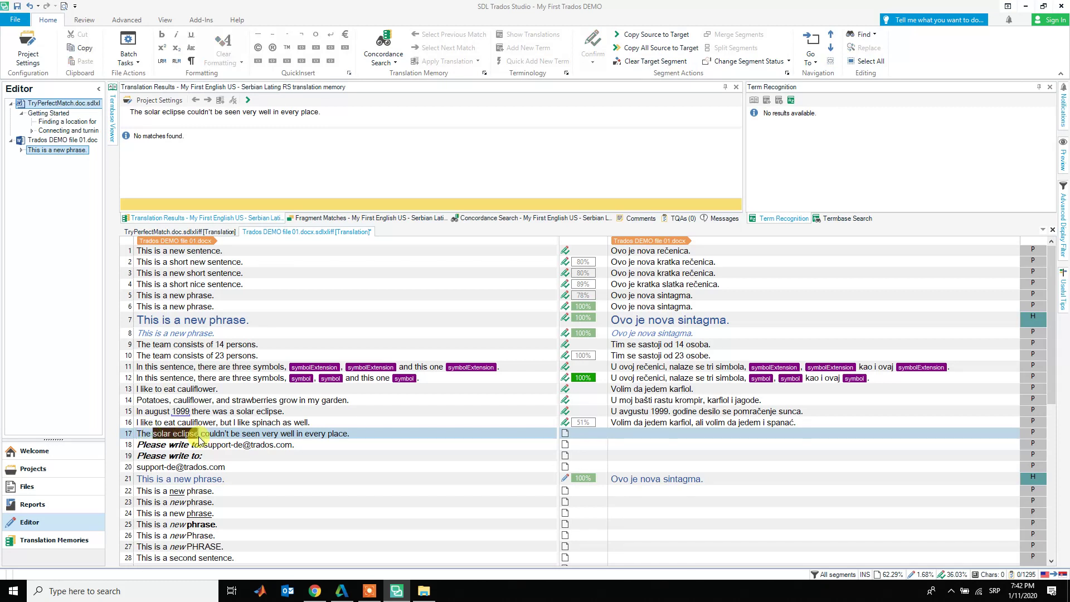
{"action": "key", "text": "F3"}
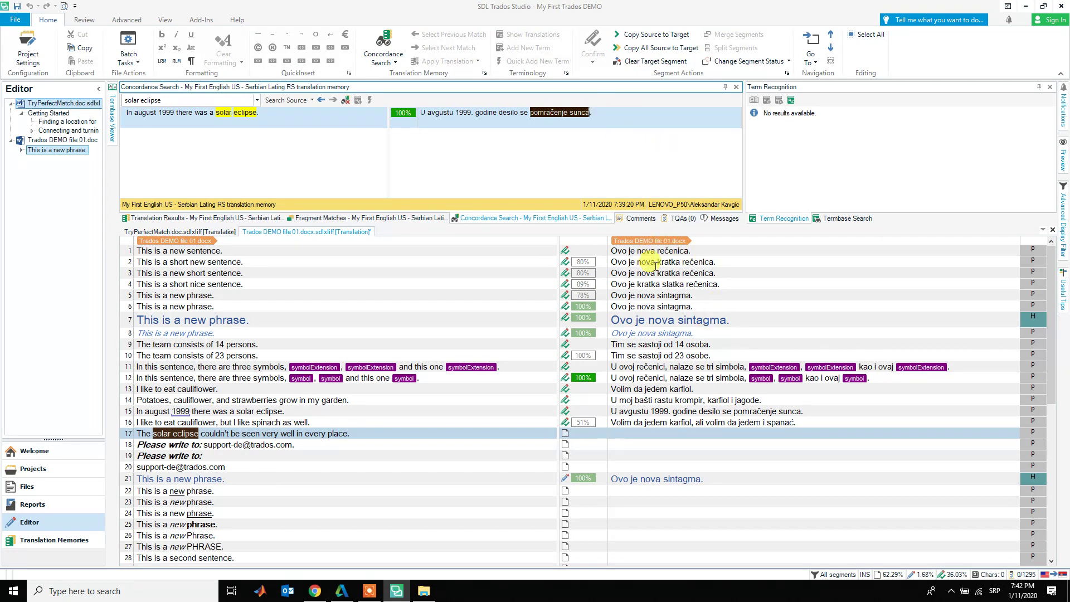
{"action": "left_click", "coordinate": [714, 437]}
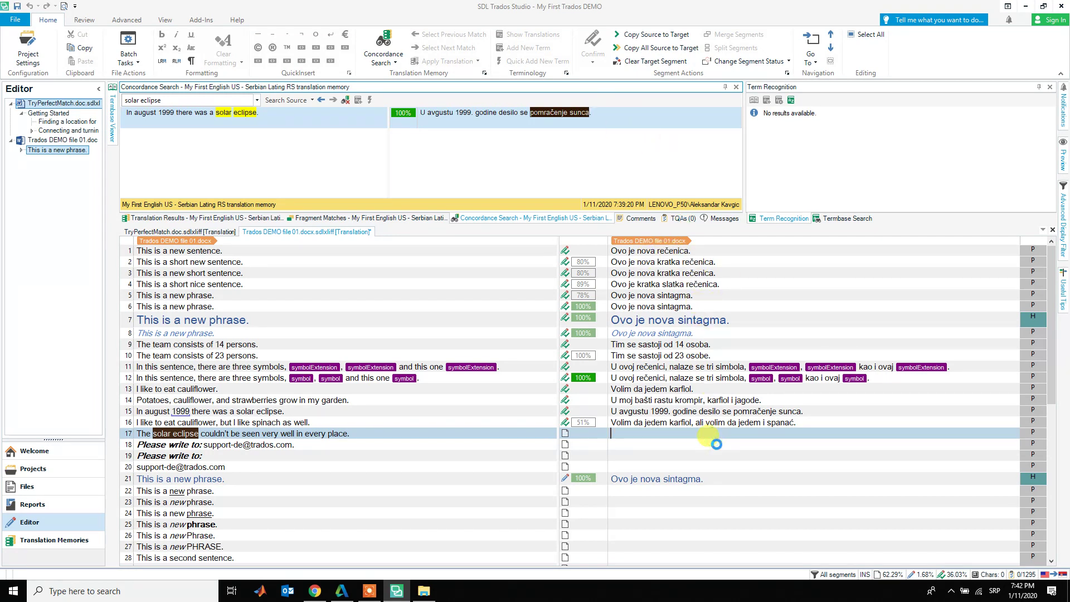
{"action": "type", "text": "pomračenje sunca"}
- Capitalise it and complete the target as 'Pomračenje sunca nije moglo svugde da se vidi.', then confirm
{"action": "key", "text": "Home"}
{"action": "key", "text": "shift+Right"}
{"action": "type", "text": "P"}
{"action": "key", "text": "End"}
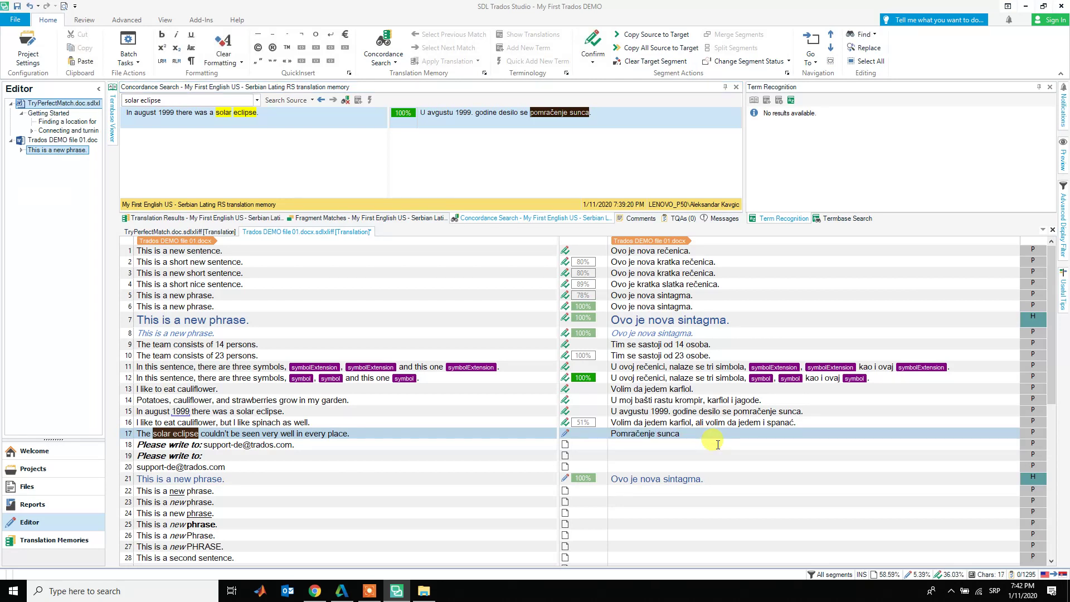
{"action": "type", "text": "ije moglo svugde da se vidi."}
{"action": "key", "text": "ctrl+Return"}
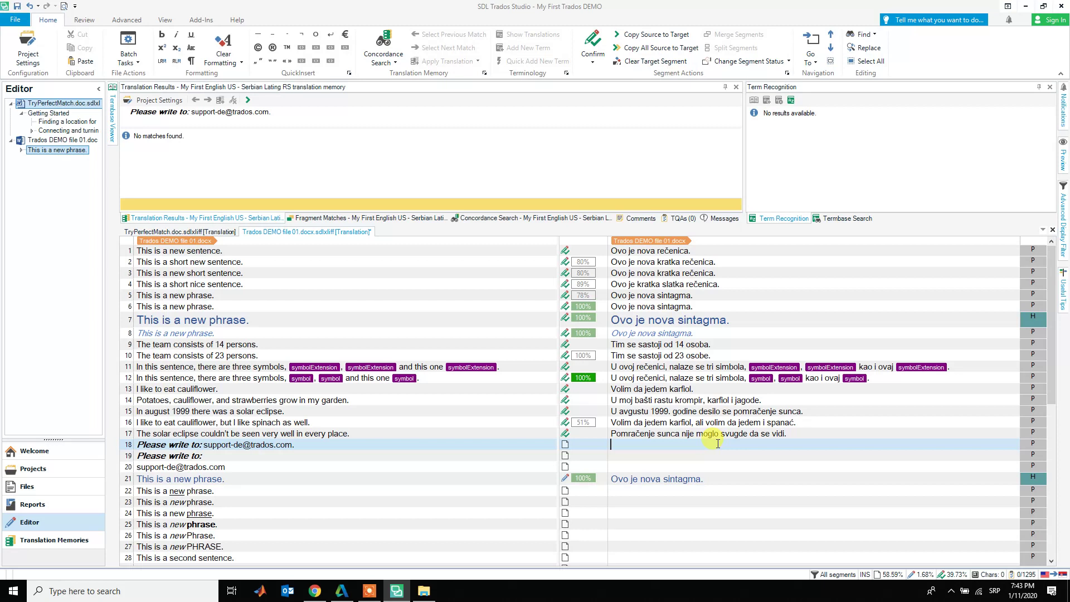
- Copy source to target in segment 18 and replace the English with 'Molimo vas da pišete na adresu:'
{"action": "key", "text": "ctrl+Insert"}
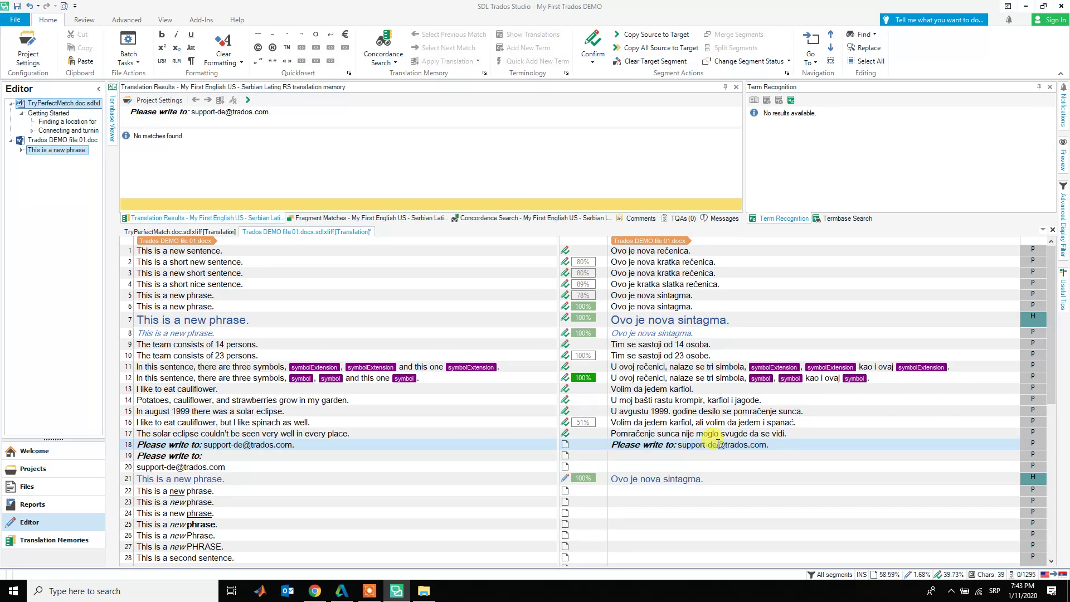
{"action": "key", "text": "shift+Right"}
{"action": "key", "text": "shift+Right"}
{"action": "key", "text": "shift+Right"}
{"action": "key", "text": "shift+Right"}
{"action": "key", "text": "shift+Right"}
{"action": "key", "text": "shift+Right"}
{"action": "key", "text": "shift+Right"}
{"action": "key", "text": "shift+Right"}
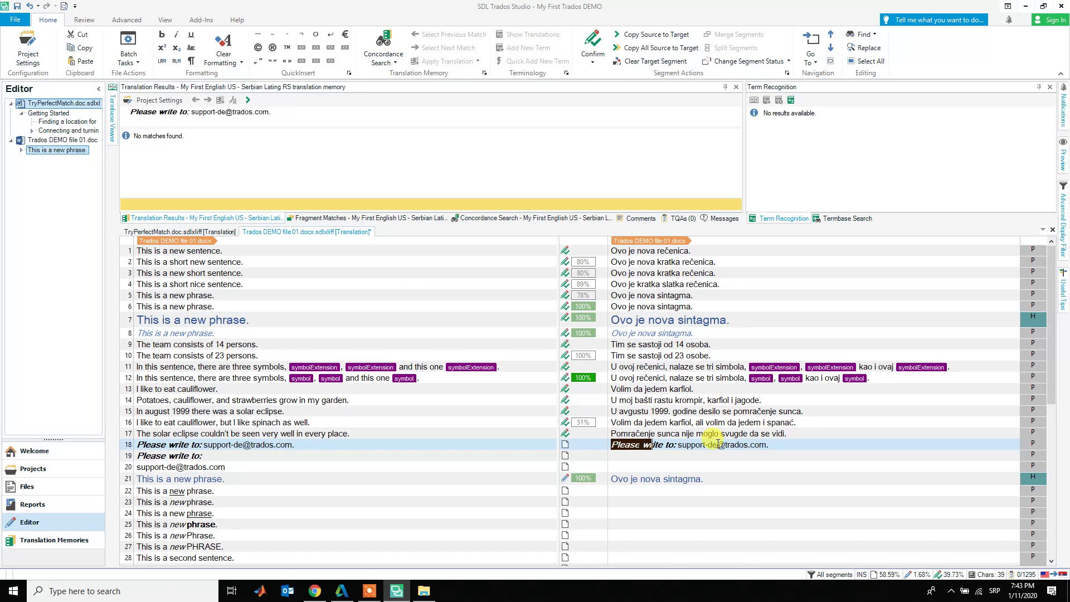
{"action": "key", "text": "Left"}
{"action": "type", "text": "Molidm"}
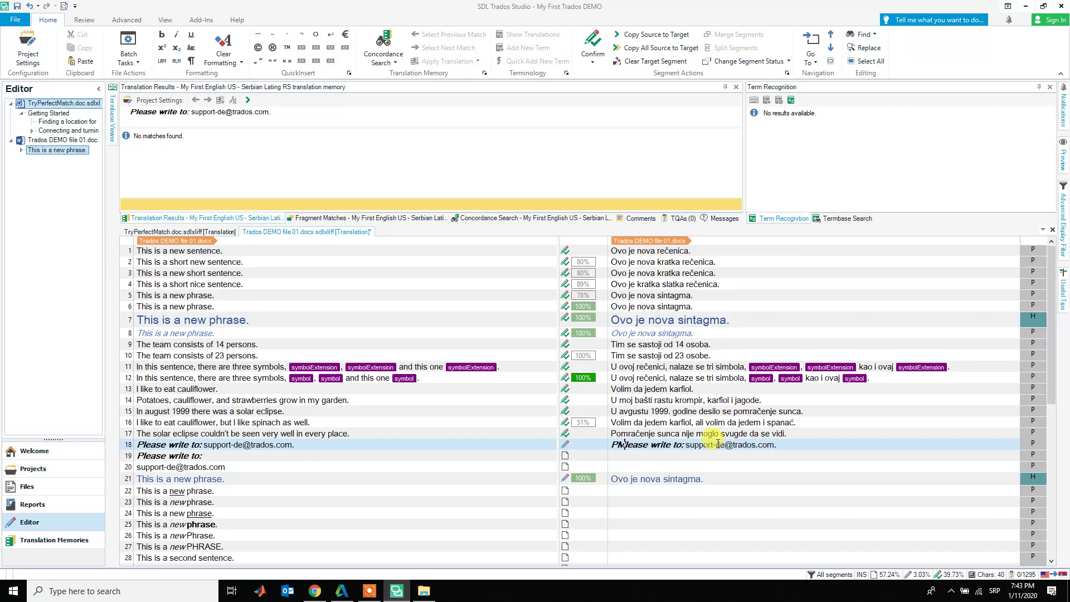
{"action": "key", "text": "BackSpace"}
{"action": "key", "text": "BackSpace"}
{"action": "type", "text": "mo vas da"}
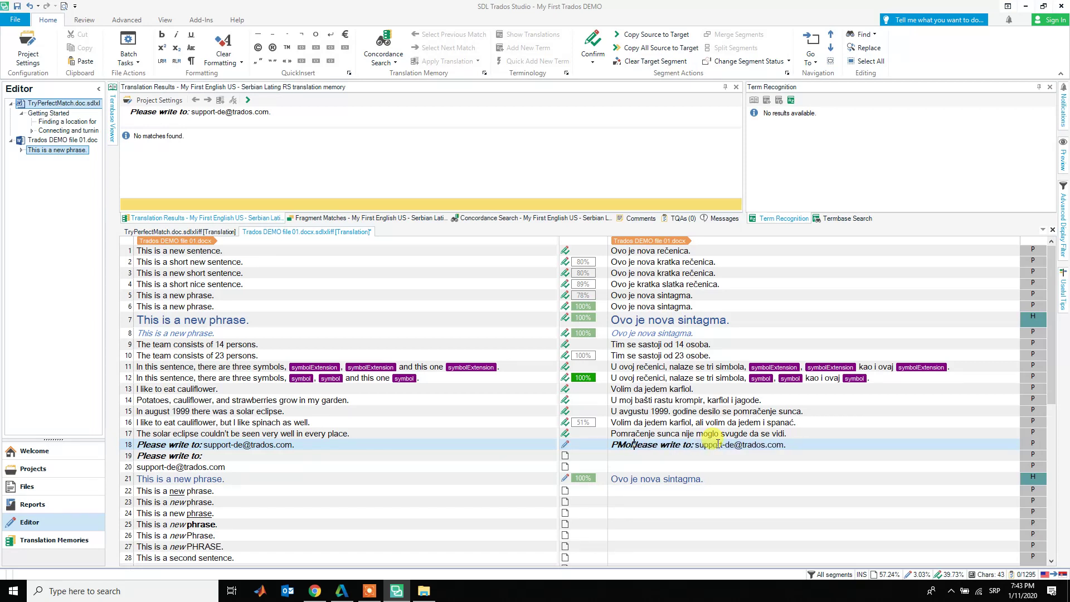
{"action": "type", "text": " pišete na ad"}
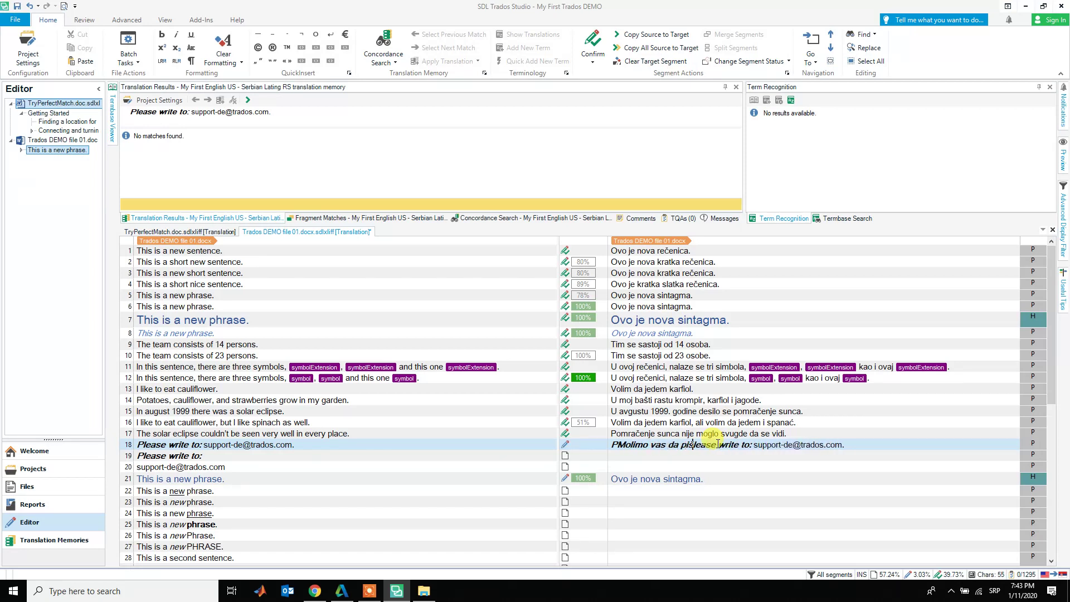
{"action": "type", "text": "resu:"}
{"action": "key", "text": "ctrl+shift+Right"}
{"action": "key", "text": "ctrl+shift+Right"}
{"action": "key", "text": "ctrl+shift+Right"}
{"action": "key", "text": "Delete"}
- Delete the stray leading P from segment 18's target and confirm the segment
{"action": "left_click", "coordinate": [717, 444]}
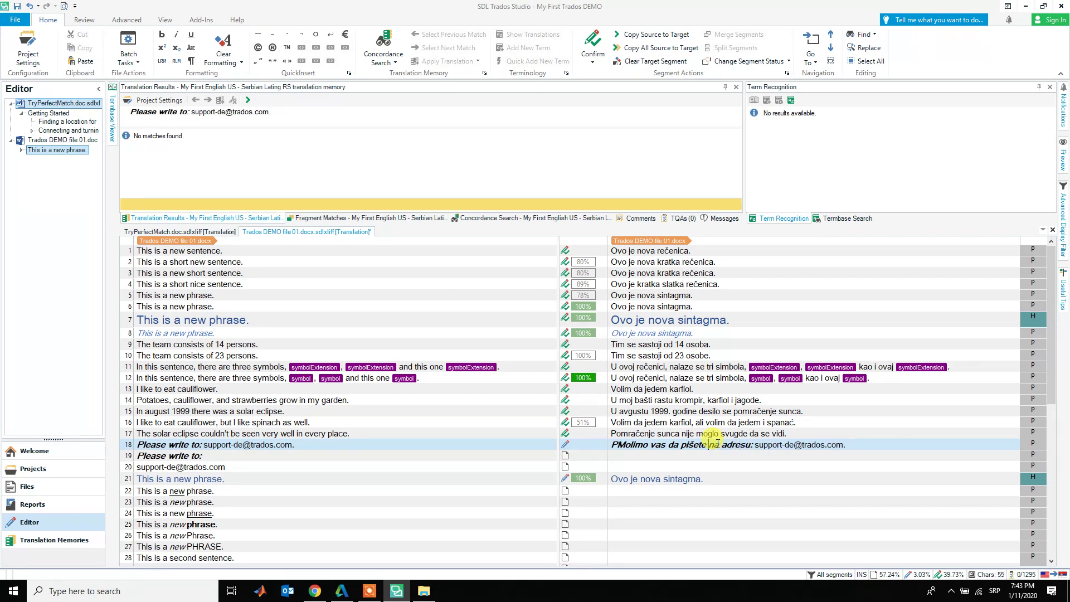
{"action": "key", "text": "Home"}
{"action": "key", "text": "Delete"}
{"action": "key", "text": "ctrl+Right"}
{"action": "key", "text": "ctrl+Right"}
{"action": "key", "text": "ctrl+Right"}
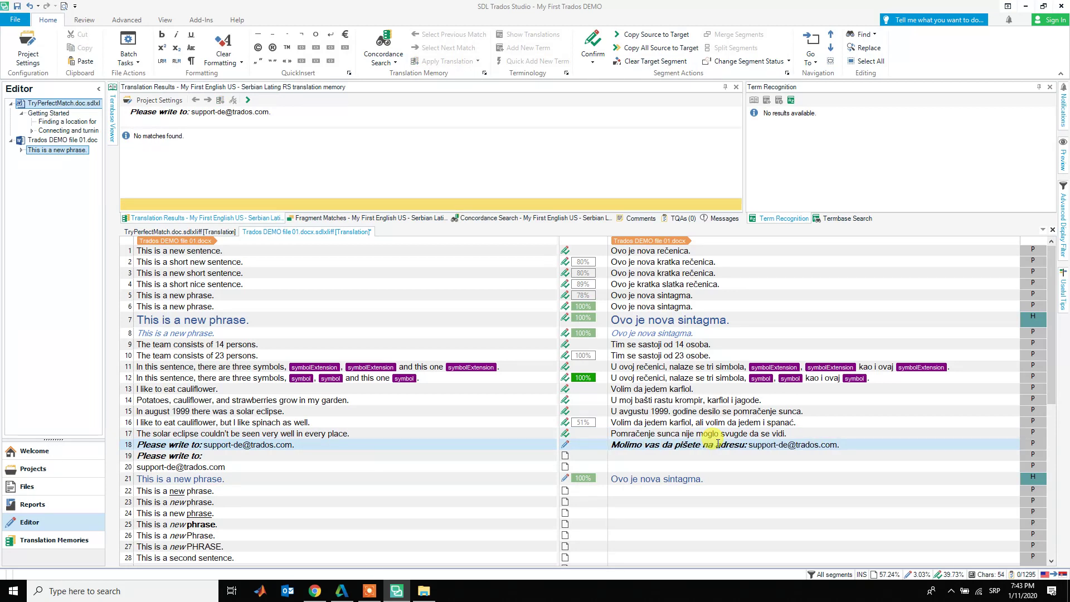
{"action": "key", "text": "ctrl+Return"}
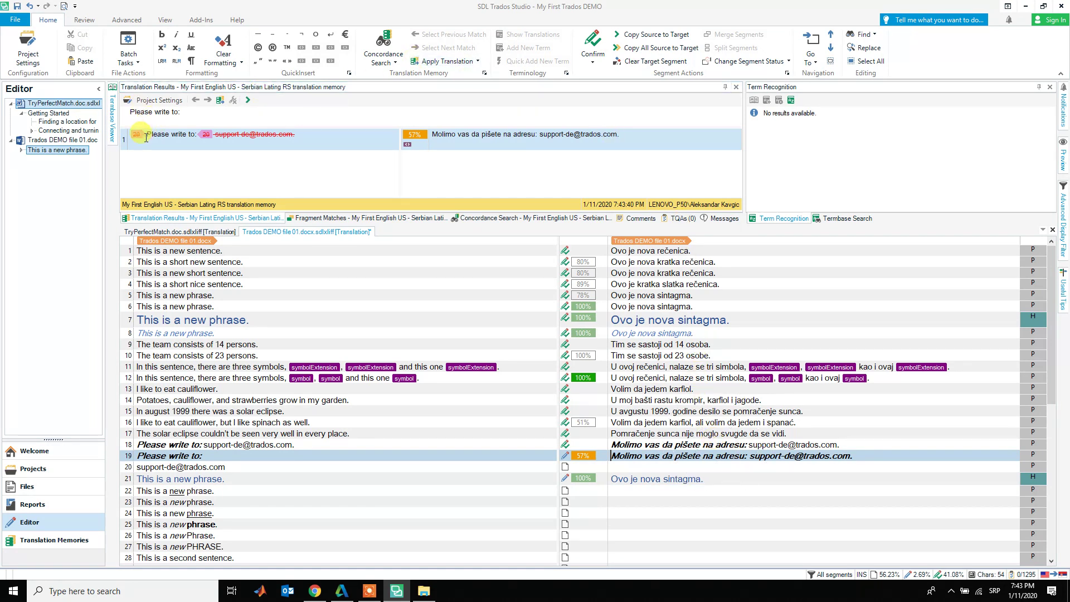
- Compare with the TM match and delete the e-mail address from segment 19's target
{"action": "left_click_drag", "start_coordinate": [146, 137], "coordinate": [193, 137]}
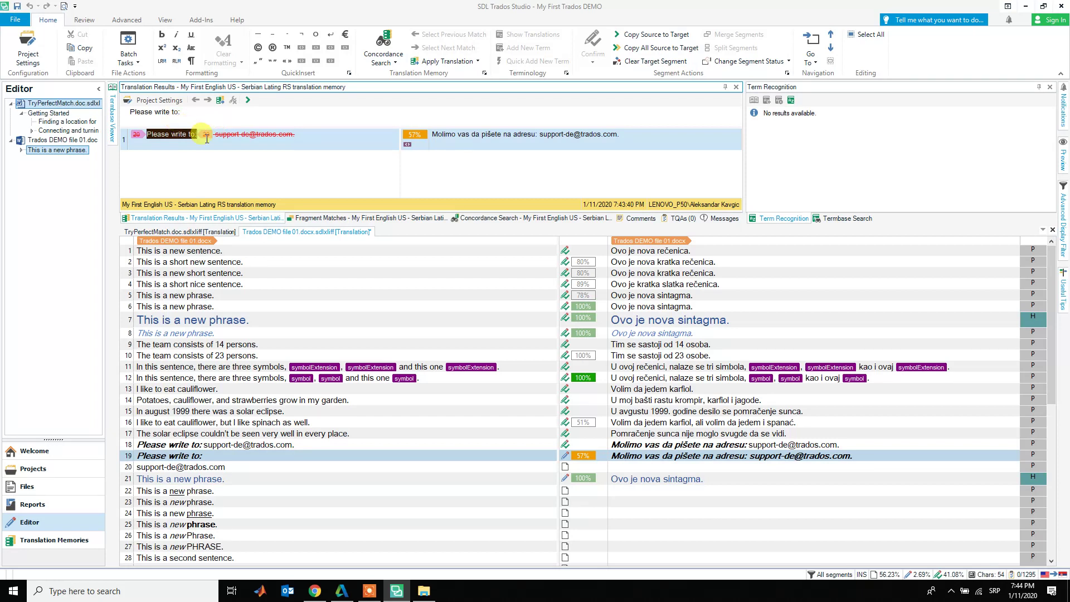
{"action": "left_click_drag", "start_coordinate": [216, 134], "coordinate": [312, 137]}
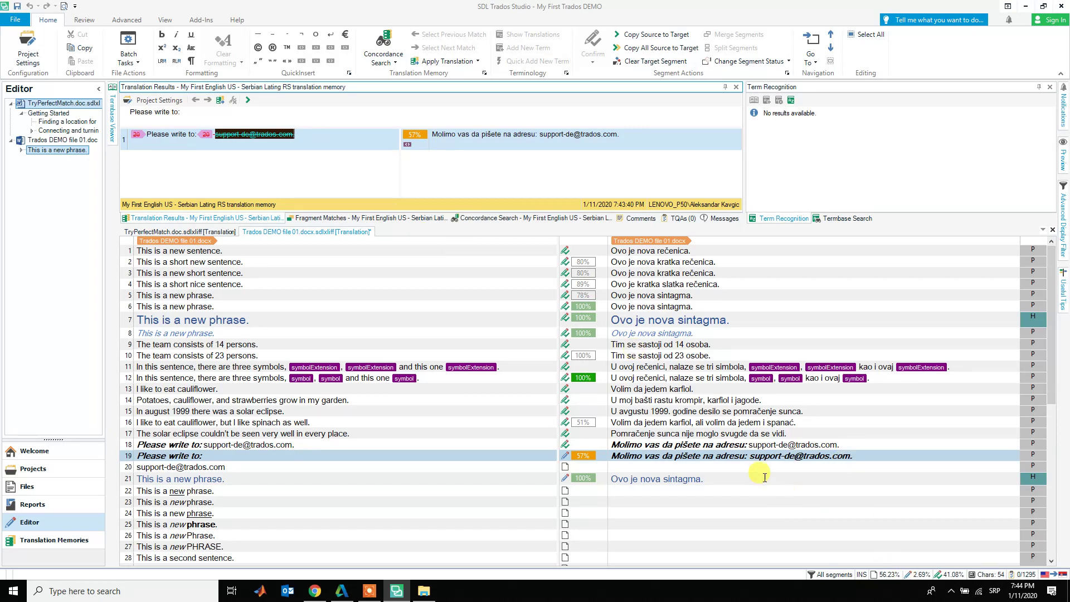
{"action": "left_click_drag", "start_coordinate": [748, 456], "coordinate": [830, 469]}
{"action": "key", "text": "ctrl+shift+Right"}
{"action": "key", "text": "ctrl+shift+Right"}
{"action": "key", "text": "ctrl+shift+Right"}
{"action": "key", "text": "ctrl+shift+Right"}
{"action": "key", "text": "ctrl+shift+Right"}
{"action": "key", "text": "ctrl+shift+Right"}
{"action": "key", "text": "ctrl+shift+Right"}
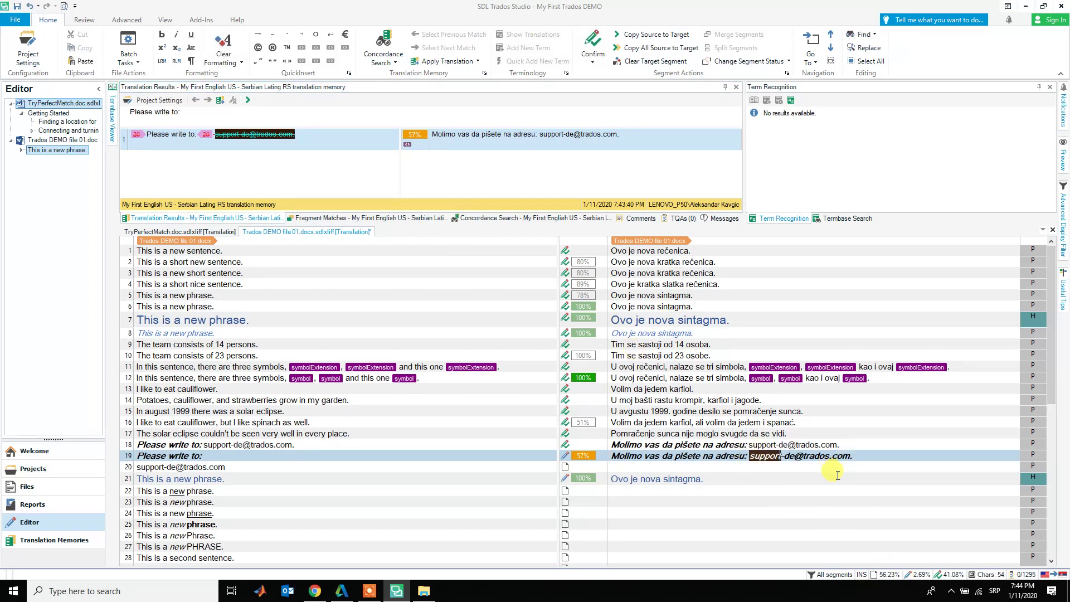
{"action": "key", "text": "ctrl+shift+Right"}
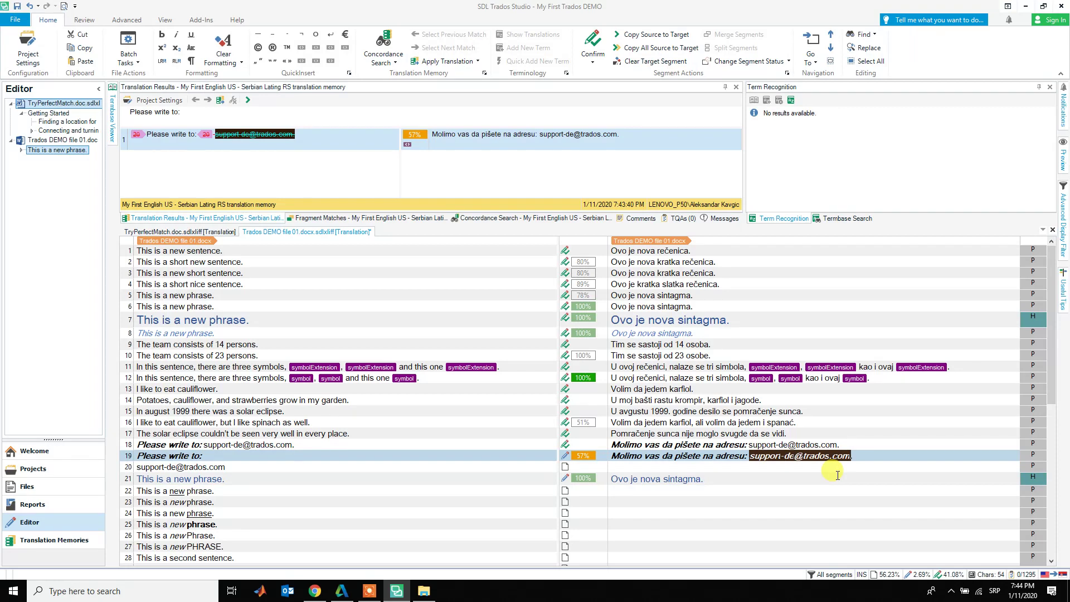
{"action": "key", "text": "Delete"}
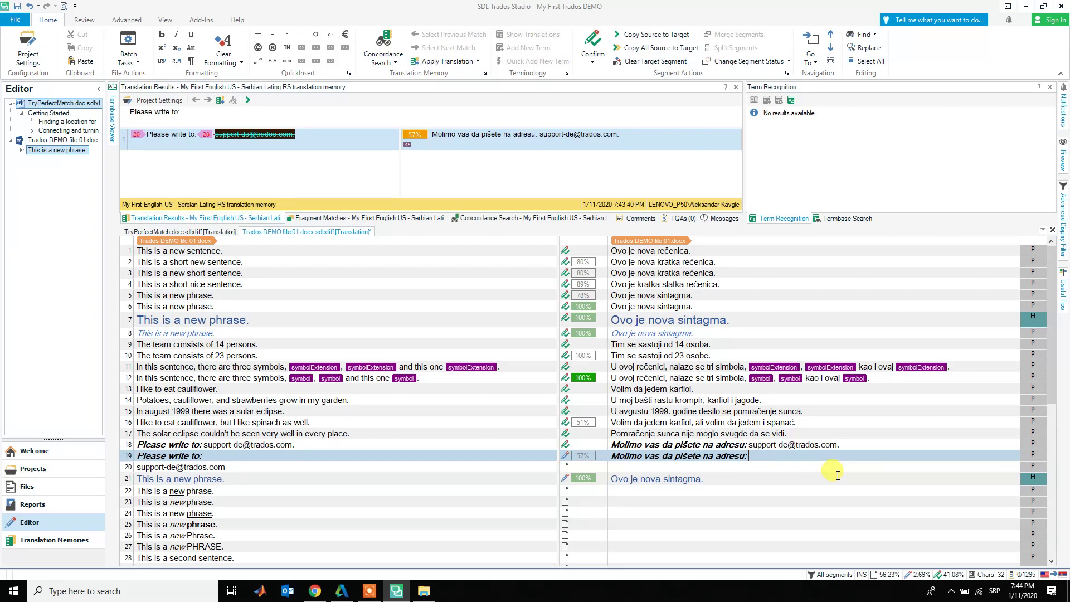
- Move to segment 20 and delete the Serbian phrase so only the e-mail address remains
{"action": "key", "text": "ctrl+Return"}
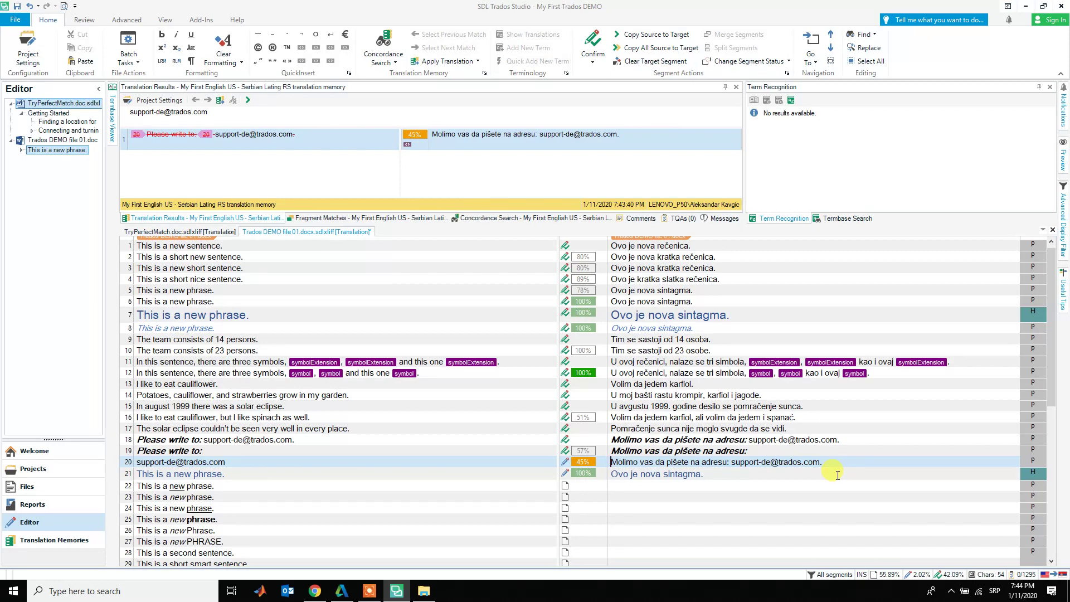
{"action": "key", "text": "ctrl+shift+Right"}
{"action": "key", "text": "ctrl+shift+Right"}
{"action": "key", "text": "ctrl+shift+Right"}
{"action": "key", "text": "ctrl+shift+Right"}
{"action": "key", "text": "ctrl+shift+Right"}
{"action": "key", "text": "ctrl+shift+Right"}
{"action": "key", "text": "ctrl+shift+Right"}
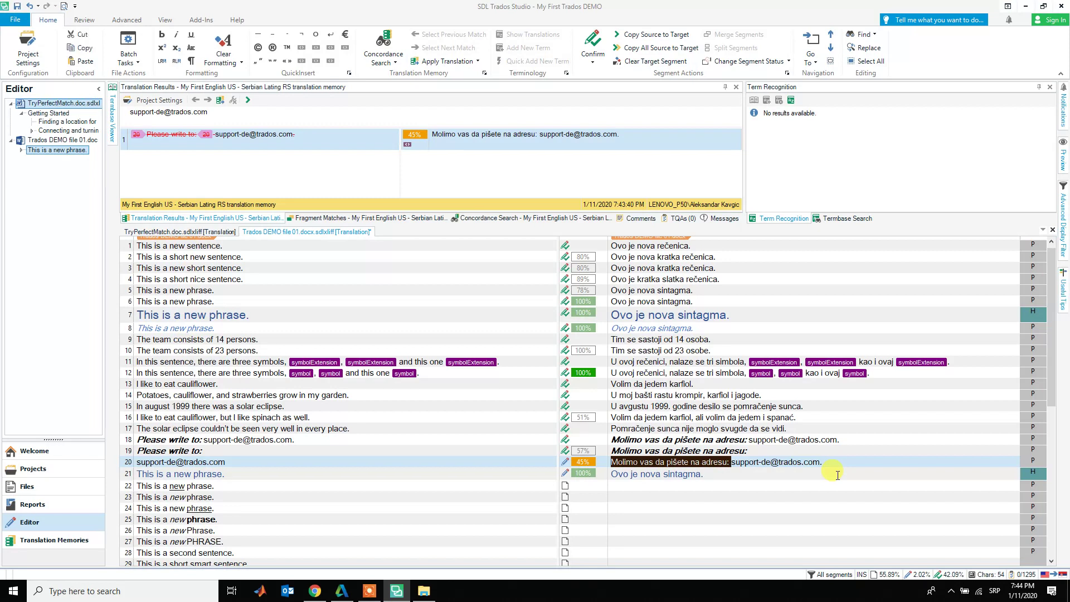
{"action": "key", "text": "Delete"}
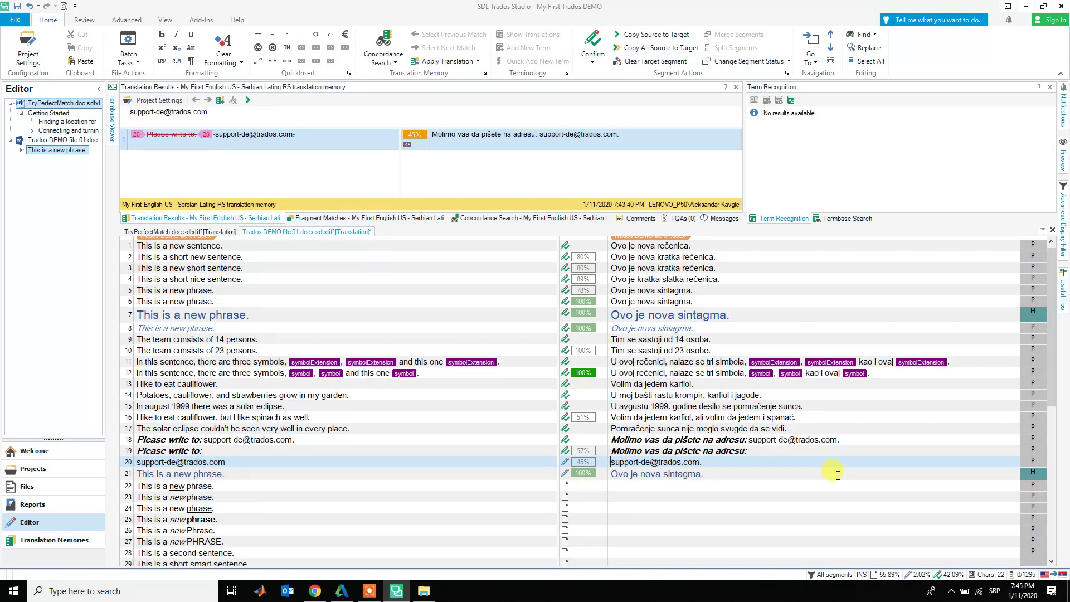
- Confirm segment 21's 100% translation so segment 22 opens with its 99% match 'Ovo je nova sintagma.'
{"action": "key", "text": "Down"}
{"action": "key", "text": "ctrl+Return"}
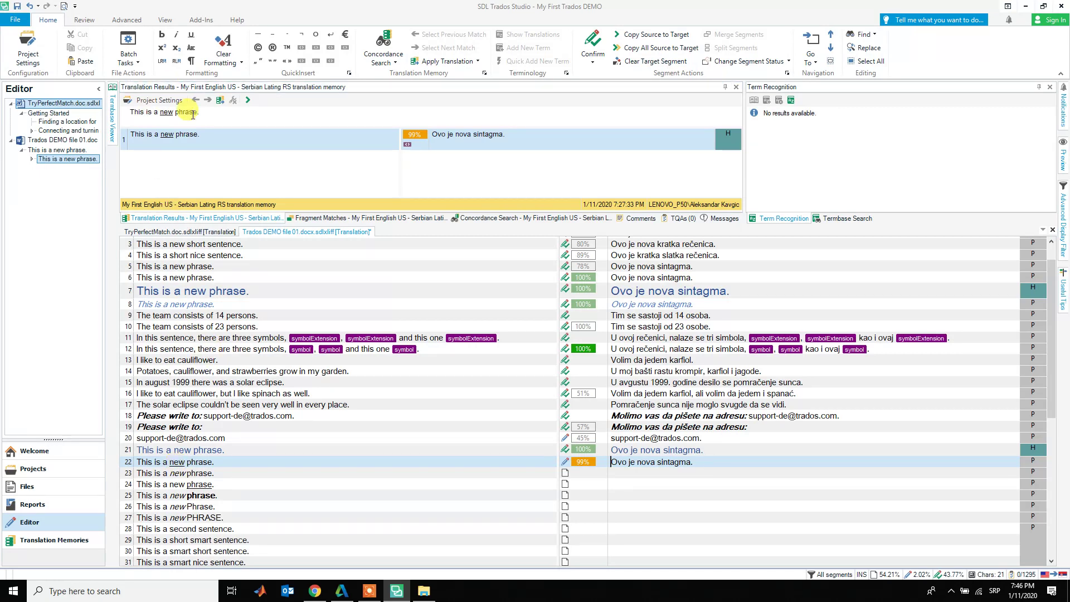
- Try overtyping nova in segment 22's translation with the match's word new, then delete it again
{"action": "left_click", "coordinate": [165, 133]}
{"action": "double_click", "coordinate": [166, 134]}
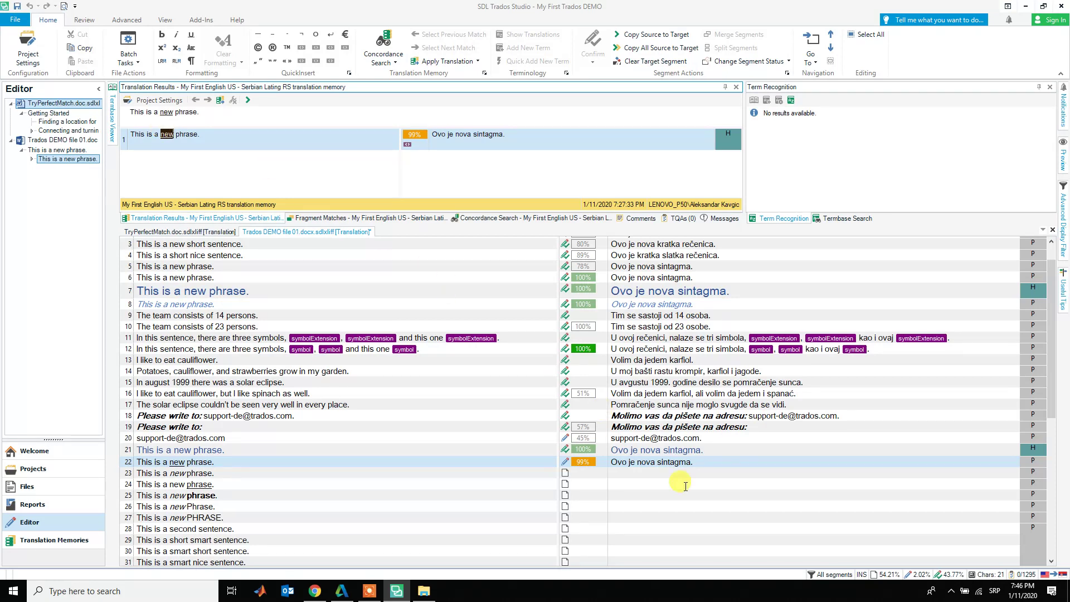
{"action": "left_click", "coordinate": [642, 463]}
{"action": "double_click", "coordinate": [642, 464]}
{"action": "type", "text": "new"}
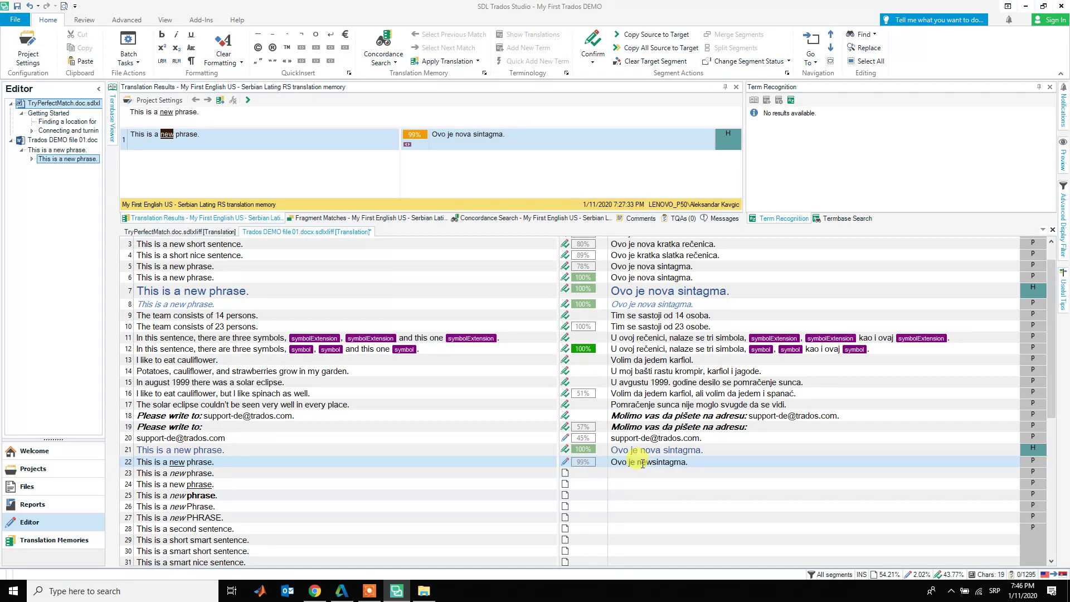
{"action": "double_click", "coordinate": [642, 464]}
{"action": "key", "text": "BackSpace"}
- Paste the underlined source word after je, fix spacing, retype it as nova, and confirm segment 22
{"action": "double_click", "coordinate": [183, 462]}
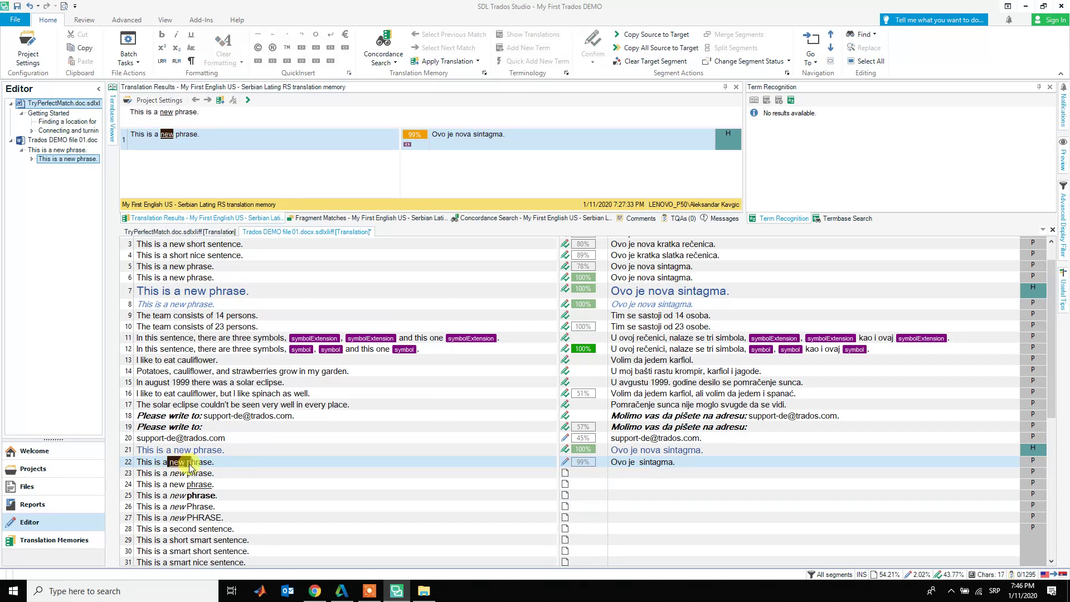
{"action": "left_click", "coordinate": [636, 462]}
{"action": "key", "text": "ctrl+v"}
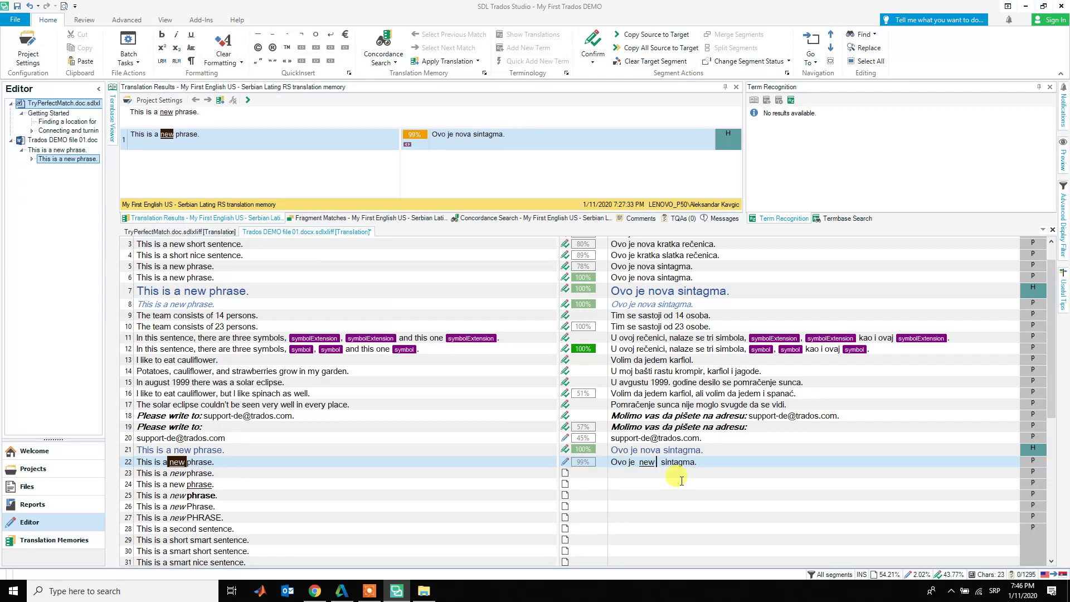
{"action": "key", "text": "Delete"}
{"action": "key", "text": "BackSpace"}
{"action": "key", "text": "Delete"}
{"action": "type", "text": "va"}
{"action": "key", "text": "shift+Right"}
{"action": "key", "text": "Delete"}
{"action": "key", "text": "ctrl+Left"}
{"action": "key", "text": "ctrl+Return"}
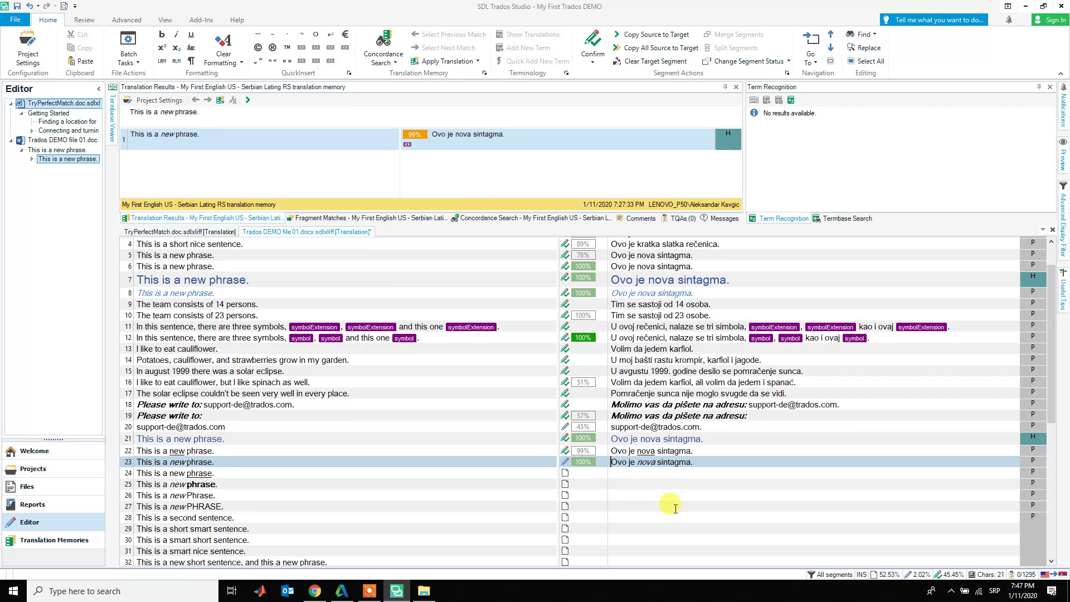
- Confirm segment 23, then paste the underlined phrase over segment 24's sintagma, retype it as sintagma, and confirm
{"action": "key", "text": "ctrl+Return"}
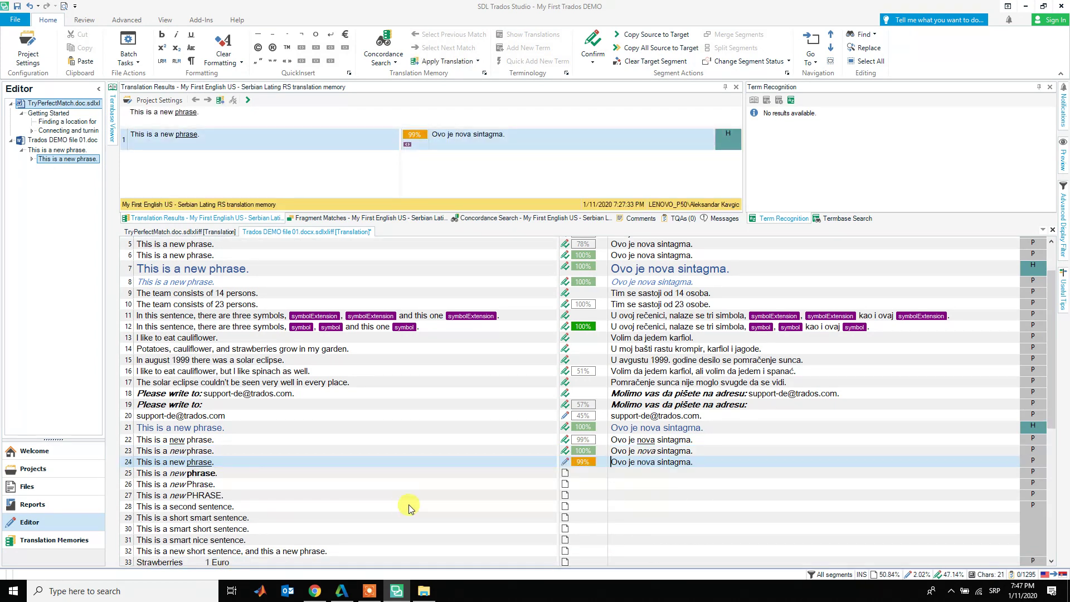
{"action": "left_click", "coordinate": [214, 463]}
{"action": "double_click", "coordinate": [214, 464]}
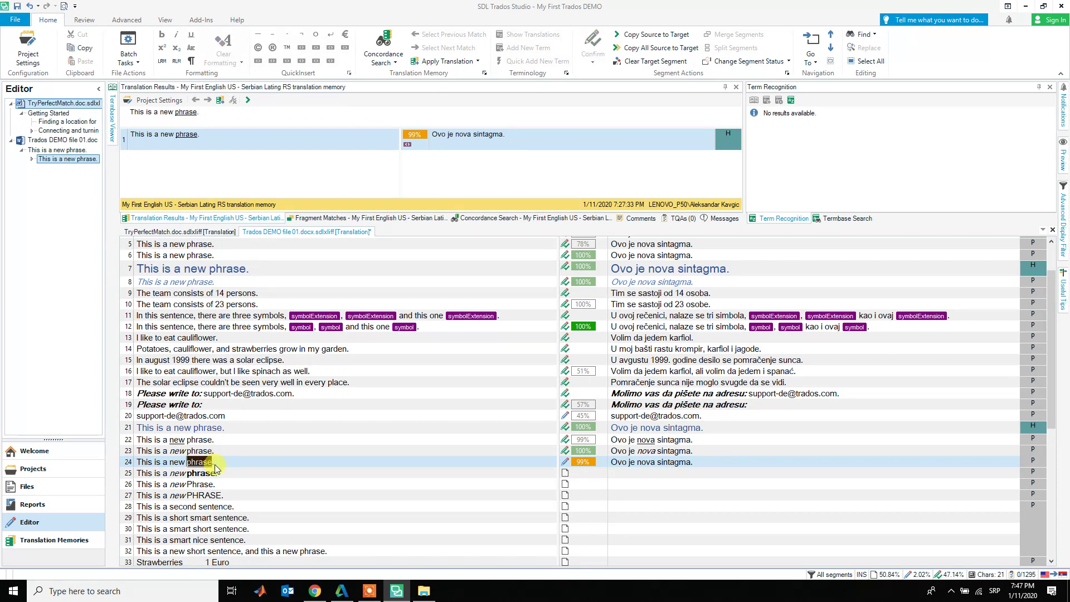
{"action": "double_click", "coordinate": [668, 459]}
{"action": "key", "text": "ctrl+v"}
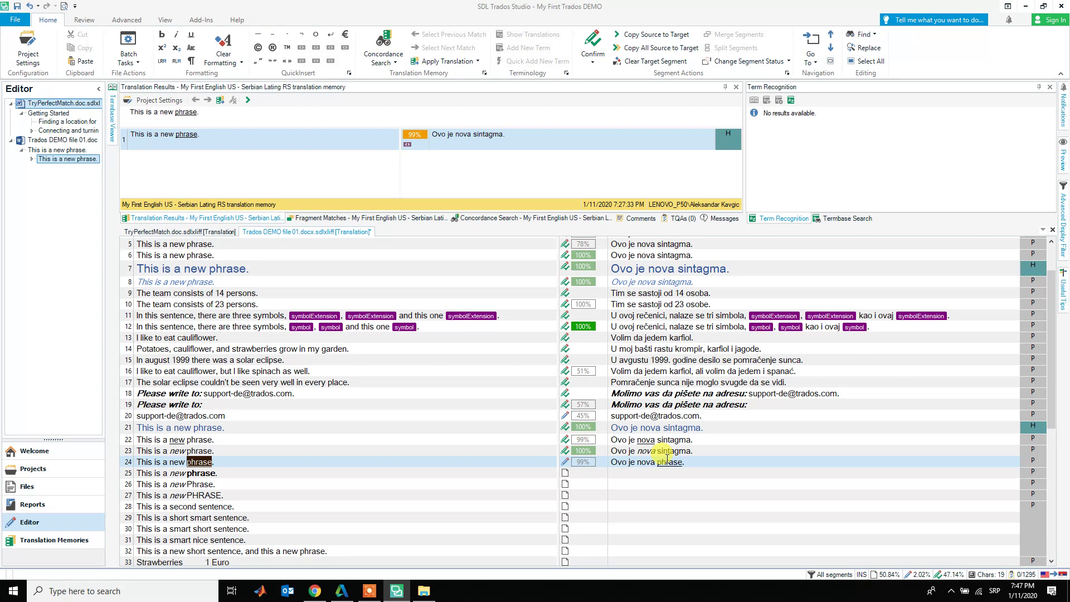
{"action": "key", "text": "BackSpace"}
{"action": "key", "text": "BackSpace"}
{"action": "key", "text": "BackSpace"}
{"action": "key", "text": "BackSpace"}
{"action": "type", "text": "intagma"}
{"action": "key", "text": "BackSpace"}
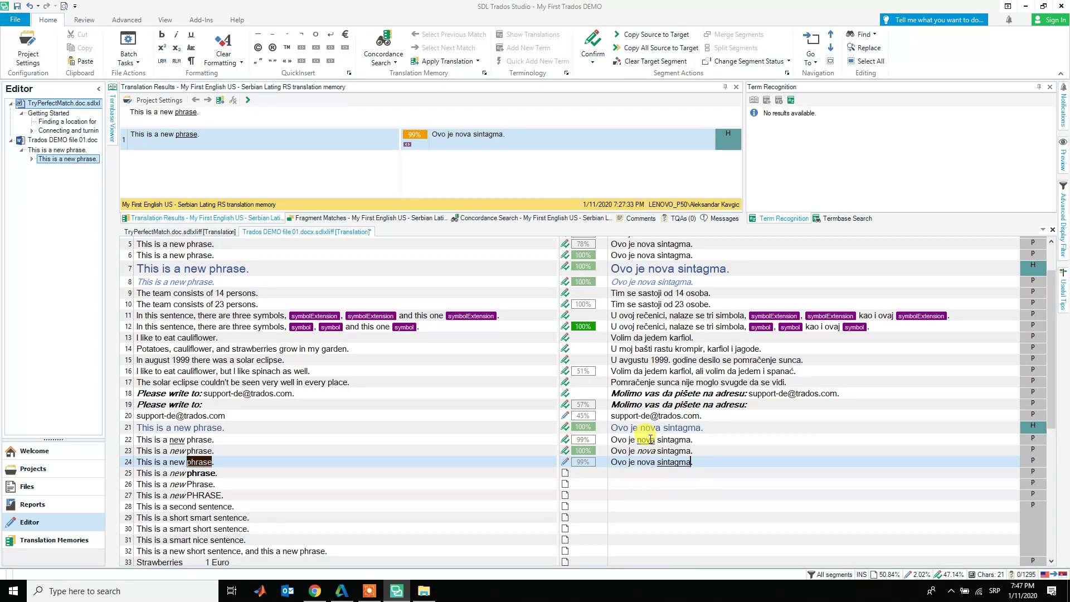
{"action": "key", "text": "ctrl+Return"}
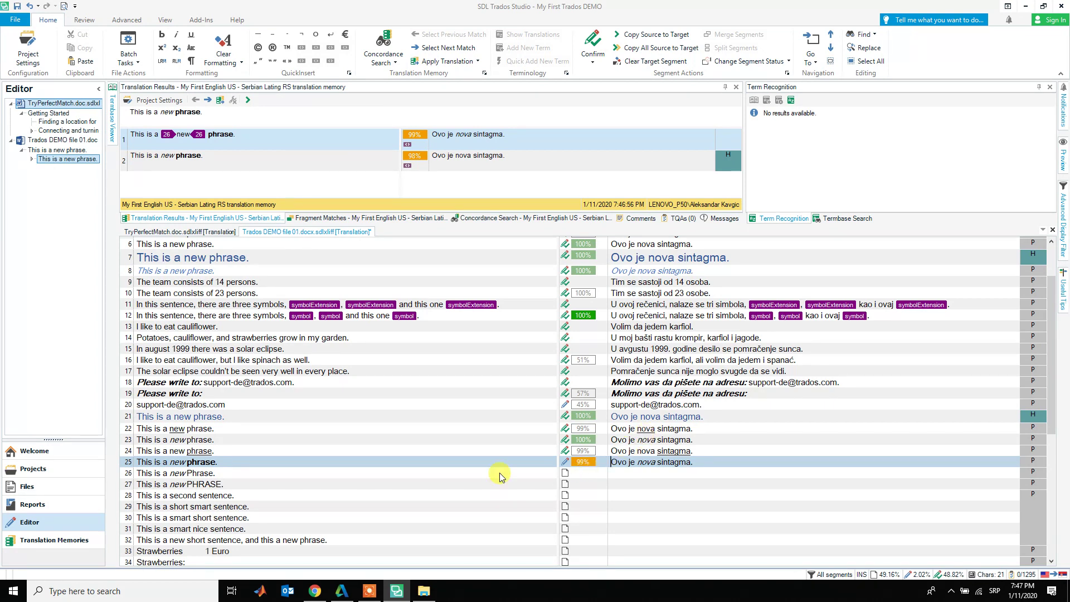
- Paste the bold source word phrase over sintagma so segment 25 reads 'Ovo je nova phrase.'
{"action": "double_click", "coordinate": [202, 462]}
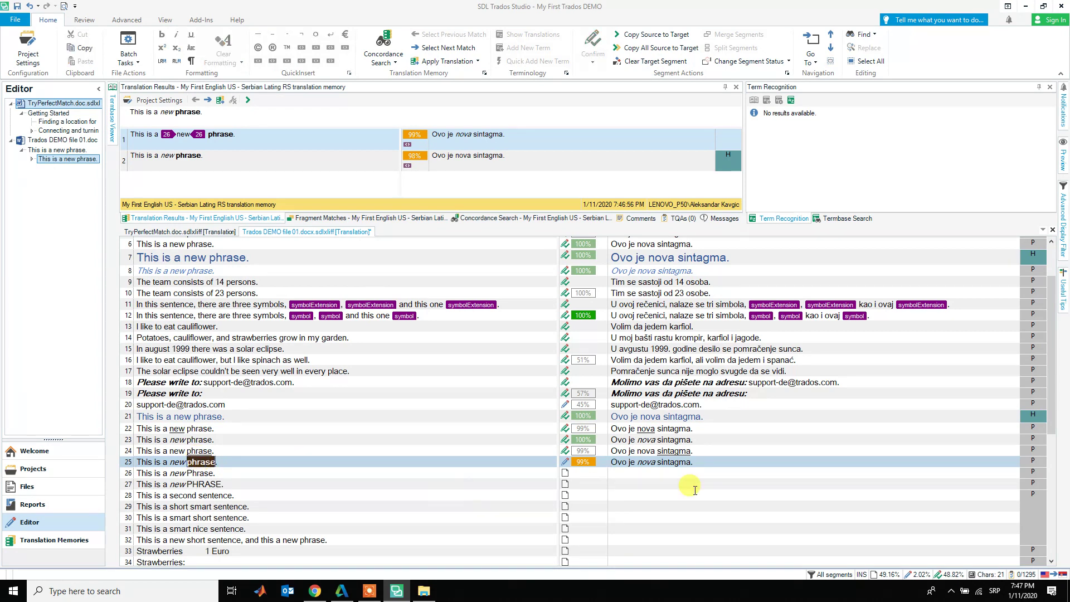
{"action": "double_click", "coordinate": [669, 462]}
{"action": "key", "text": "ctrl+v"}
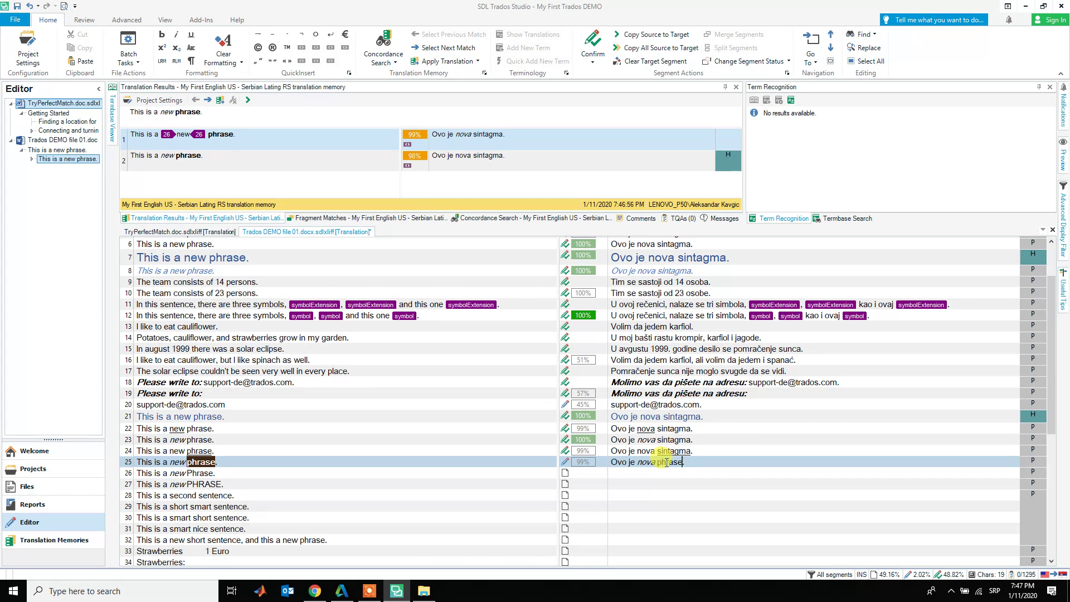
{"action": "double_click", "coordinate": [666, 462]}
{"action": "left_click", "coordinate": [752, 466]}
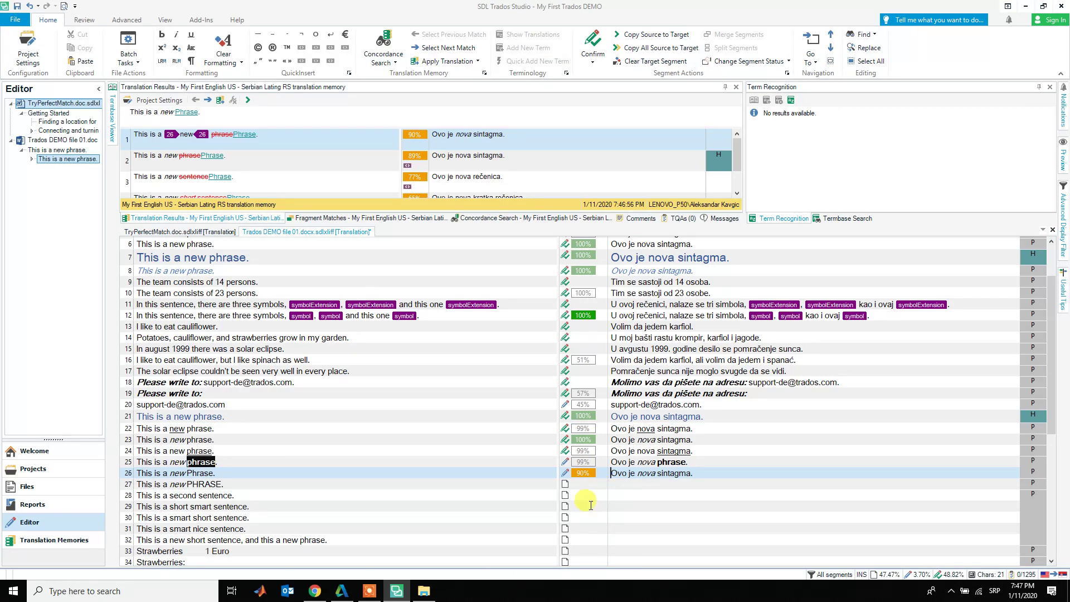
- Change sintagma to Sintagma in segment 26's translation, matching the source's Phrase, and confirm it
{"action": "mouse_move", "coordinate": [581, 463]}
{"action": "double_click", "coordinate": [199, 475]}
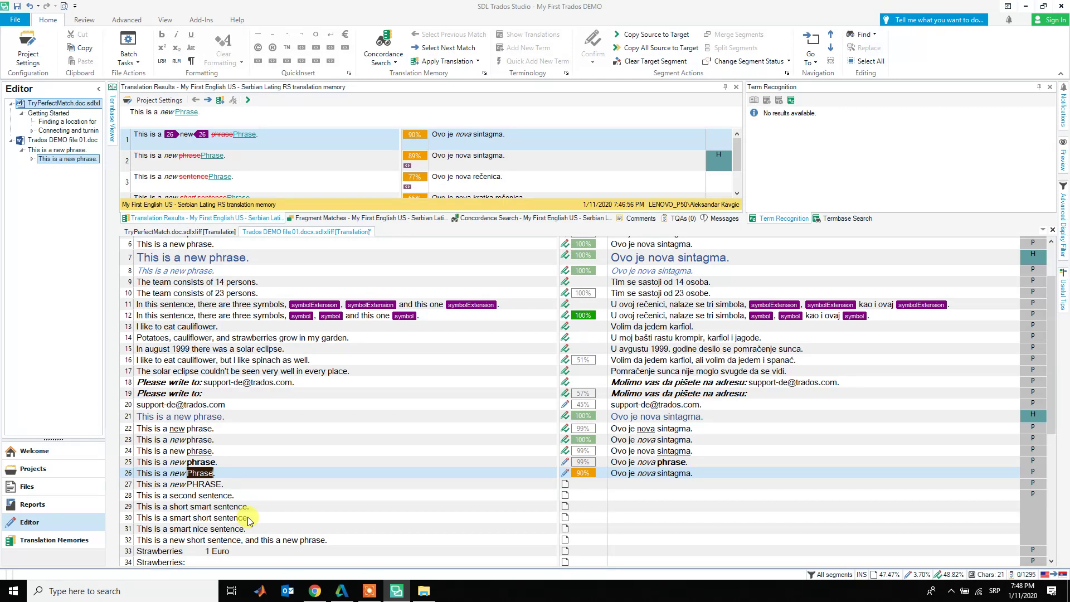
{"action": "left_click", "coordinate": [659, 470]}
{"action": "key", "text": "BackSpace"}
{"action": "type", "text": "S"}
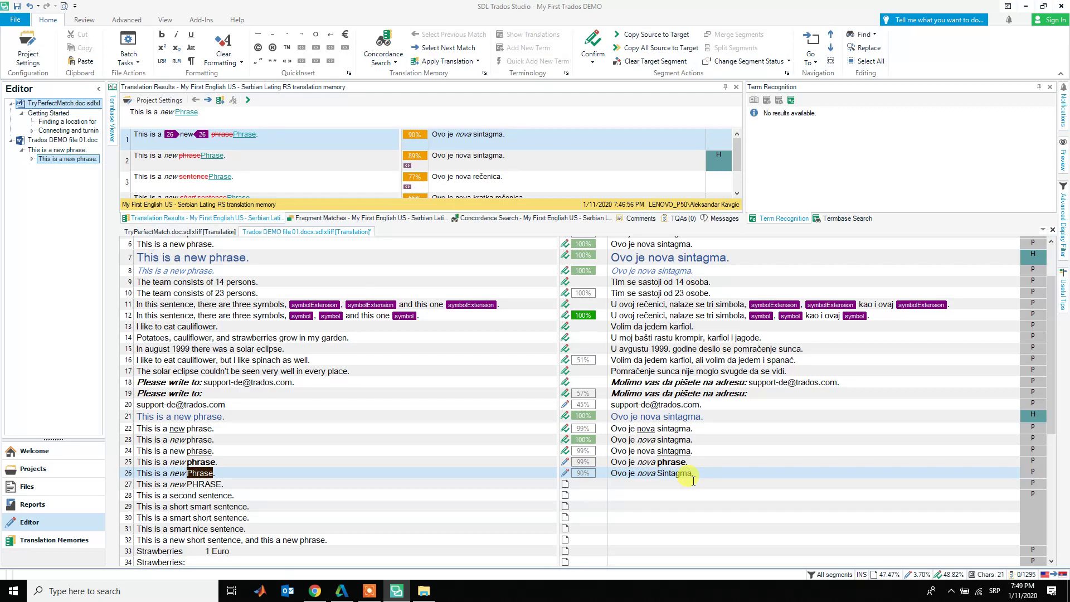
{"action": "key", "text": "ctrl+Return"}
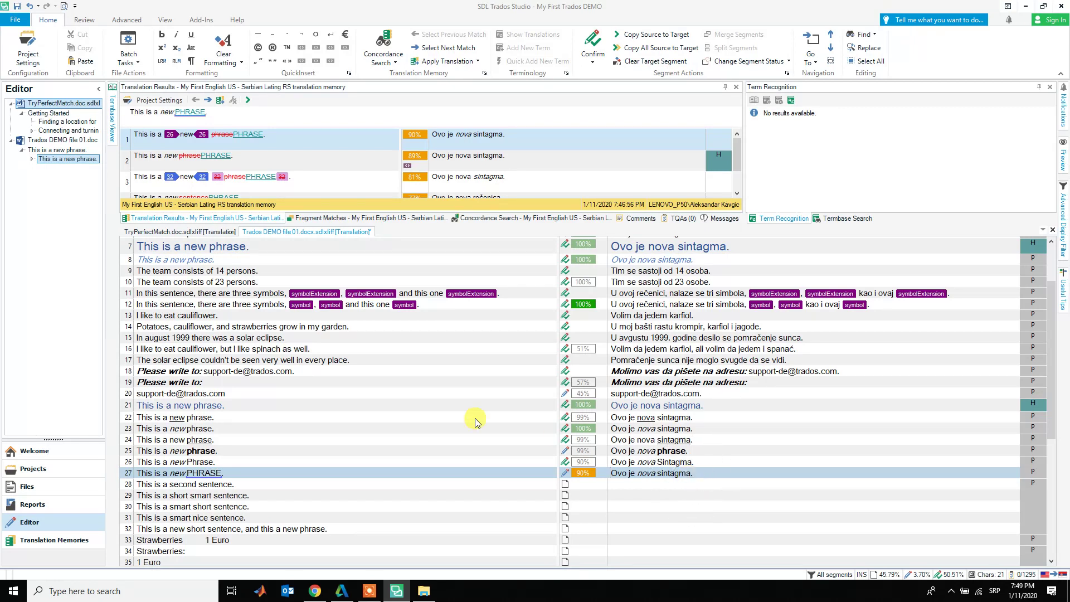
- Paste the source's formatted PHRASE over sintagma so segment 27 reads 'Ovo je nova PHRASE.'
{"action": "left_click", "coordinate": [220, 472]}
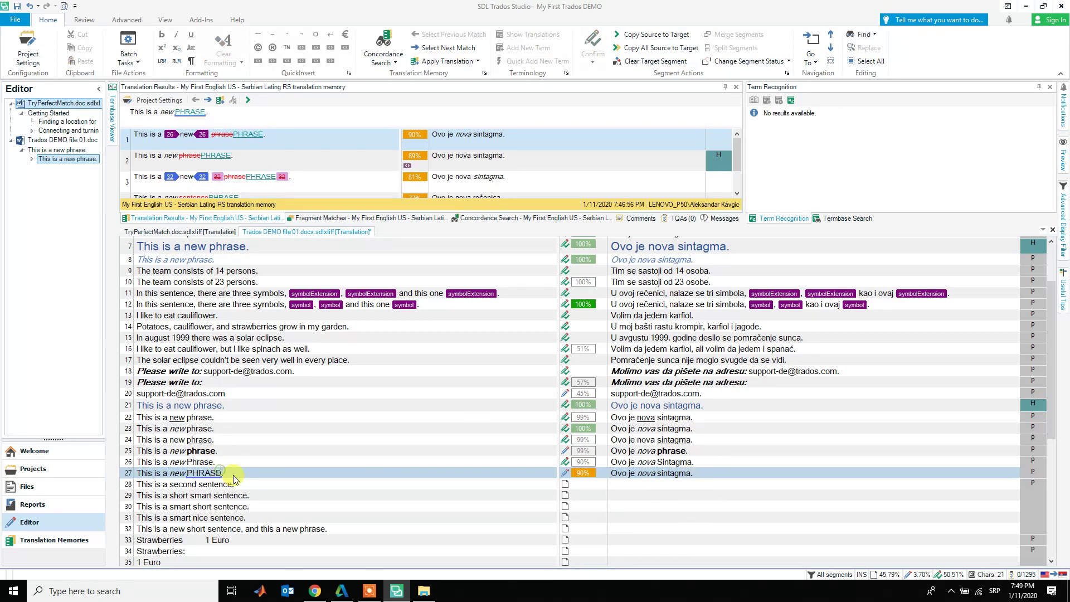
{"action": "double_click", "coordinate": [220, 473]}
{"action": "double_click", "coordinate": [674, 473]}
{"action": "key", "text": "ctrl+v"}
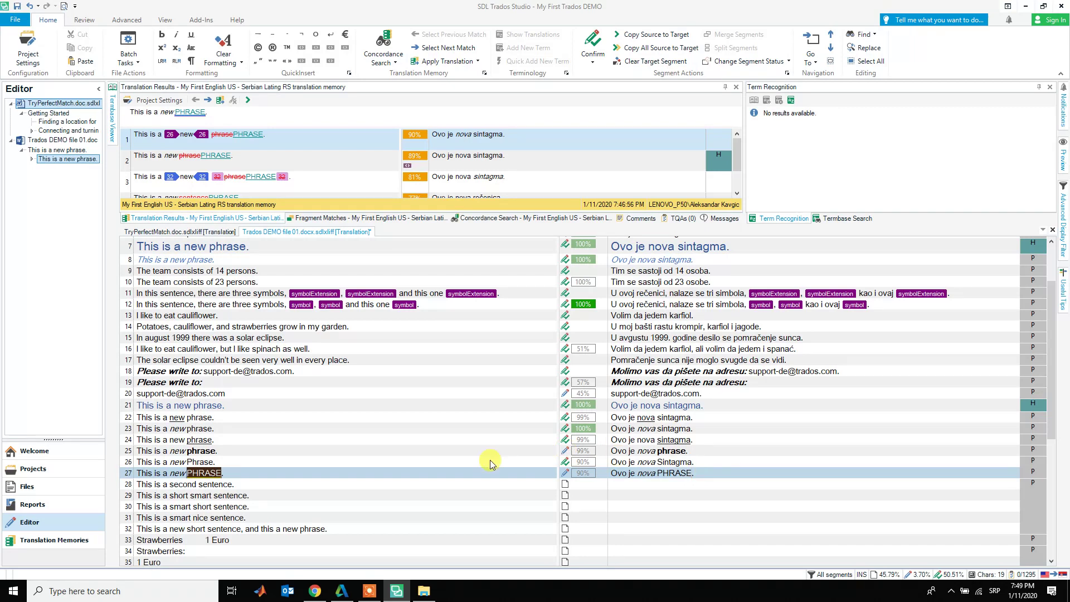
{"action": "left_click", "coordinate": [250, 476]}
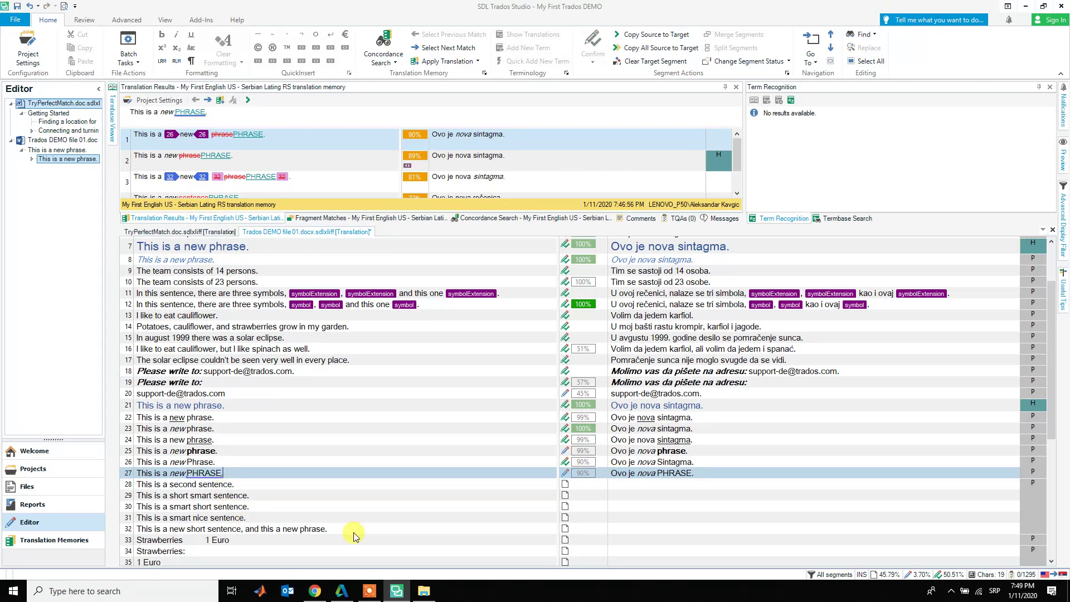
{"action": "double_click", "coordinate": [681, 475]}
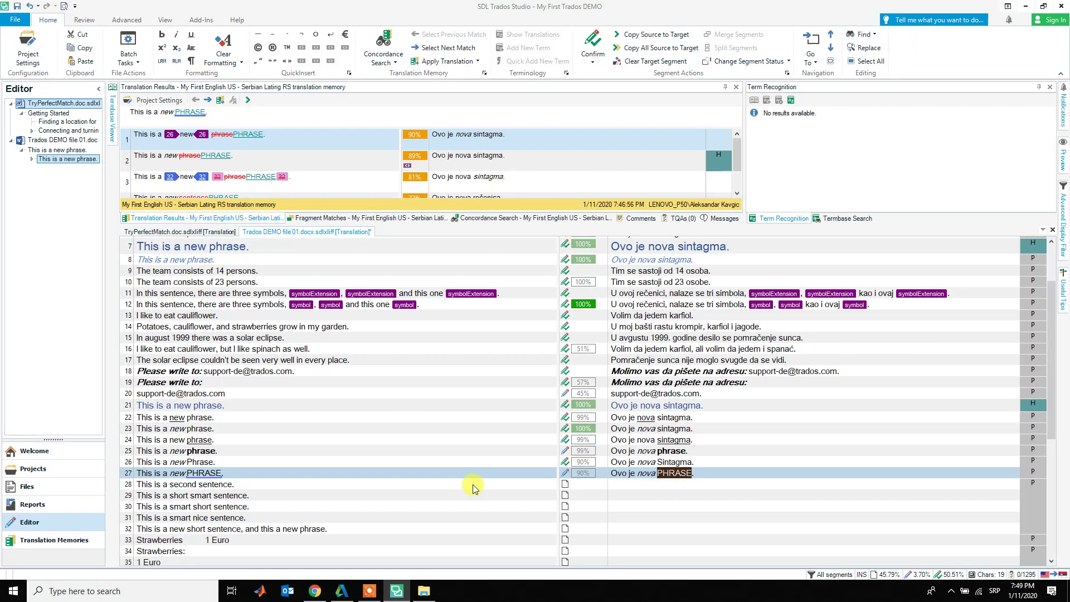
{"action": "left_click", "coordinate": [211, 473]}
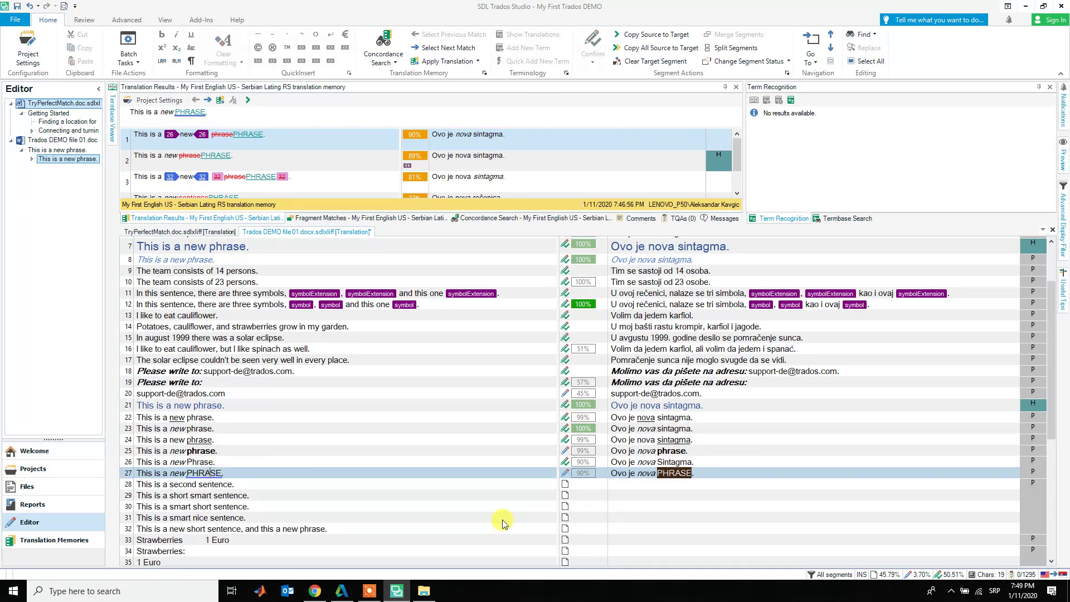
- Check the QuickPlace placeables, overtype PHRASE with SINTAGMA in segment 27, and confirm it
{"action": "right_click", "coordinate": [707, 473]}
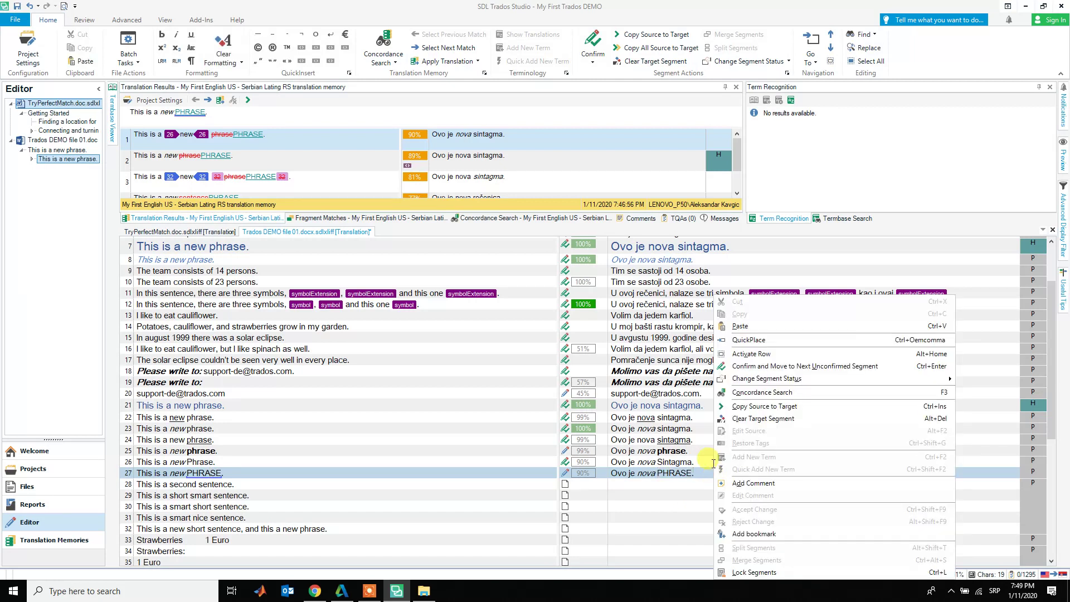
{"action": "left_click", "coordinate": [803, 340]}
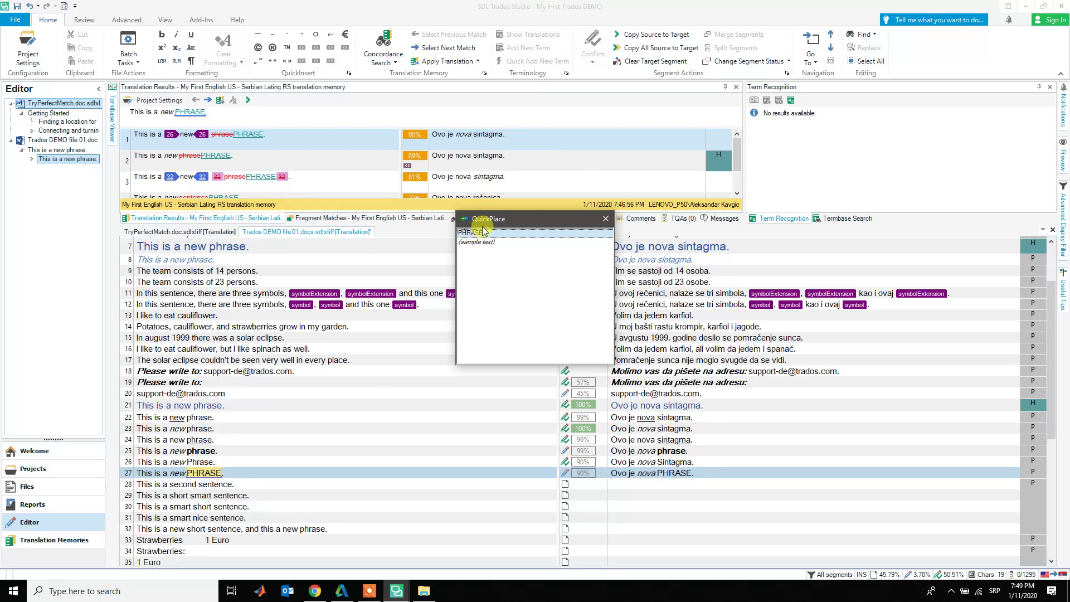
{"action": "left_click", "coordinate": [606, 219]}
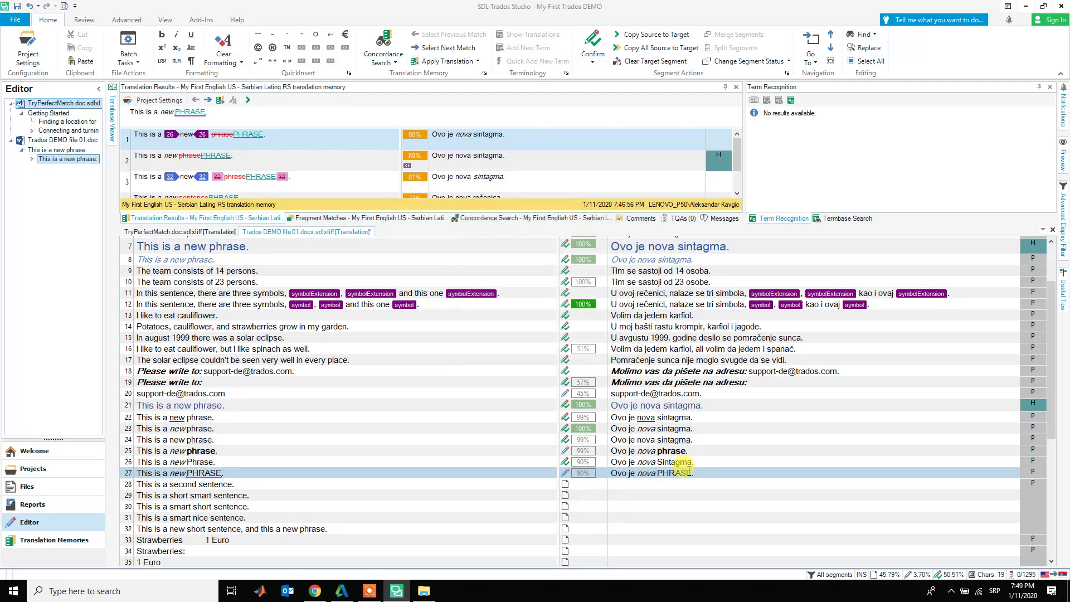
{"action": "double_click", "coordinate": [672, 473]}
{"action": "type", "text": "SINTAGMA"}
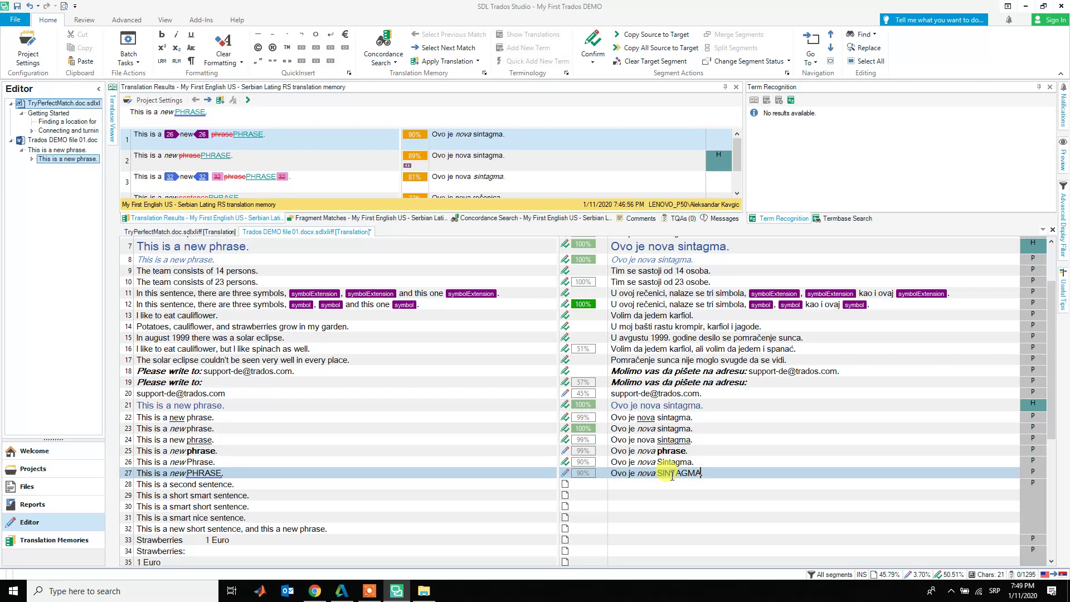
{"action": "key", "text": "ctrl+Return"}
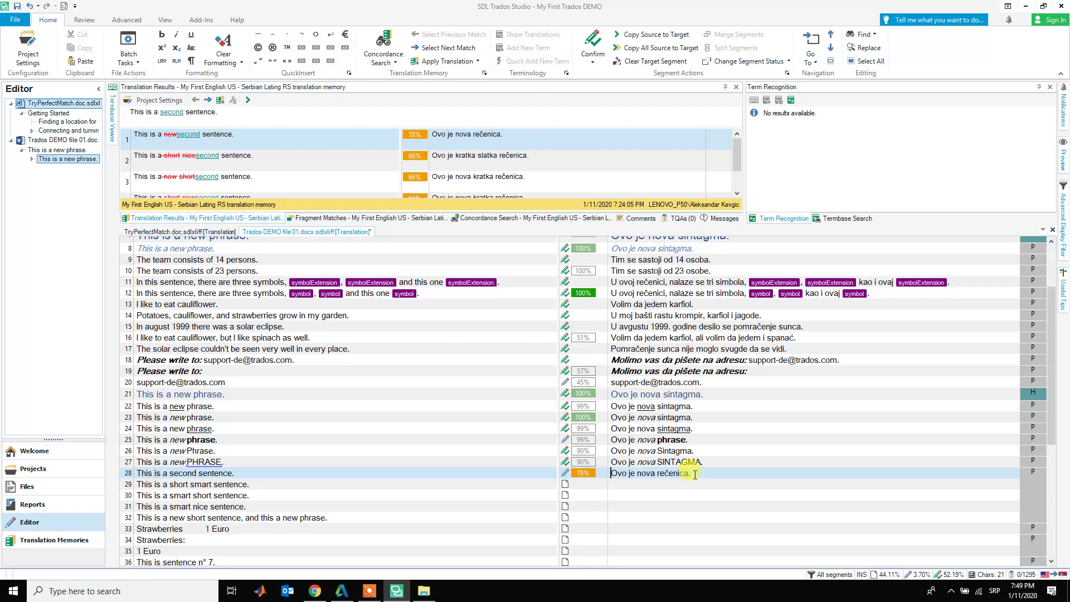
{"action": "scroll", "coordinate": [695, 475], "scroll_direction": "down", "scroll_amount": 5}
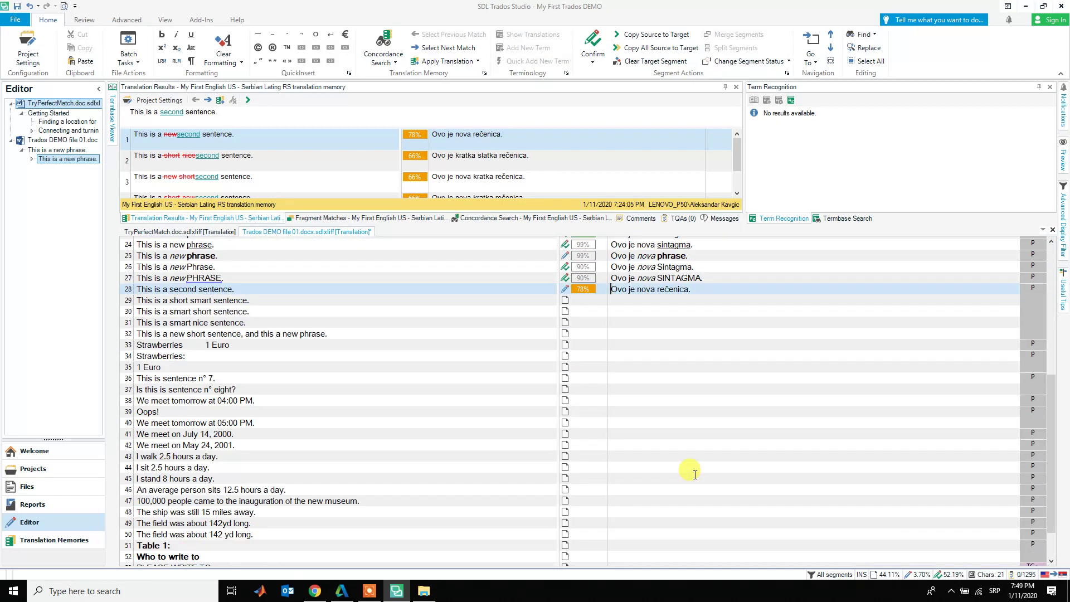
{"action": "scroll", "coordinate": [695, 475], "scroll_direction": "down", "scroll_amount": 1}
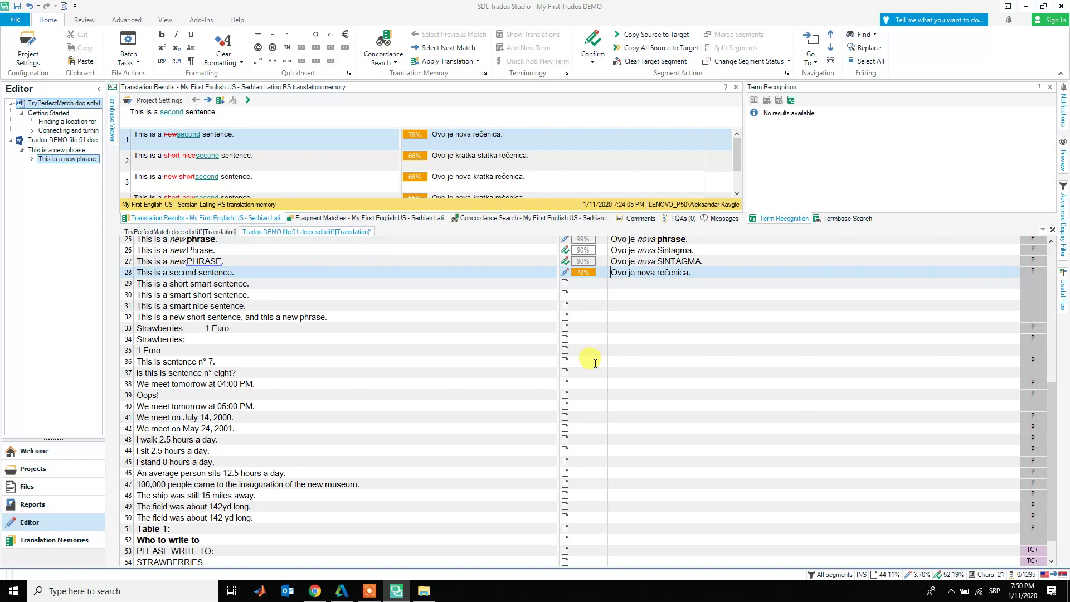
{"action": "scroll", "coordinate": [604, 391], "scroll_direction": "down", "scroll_amount": 1}
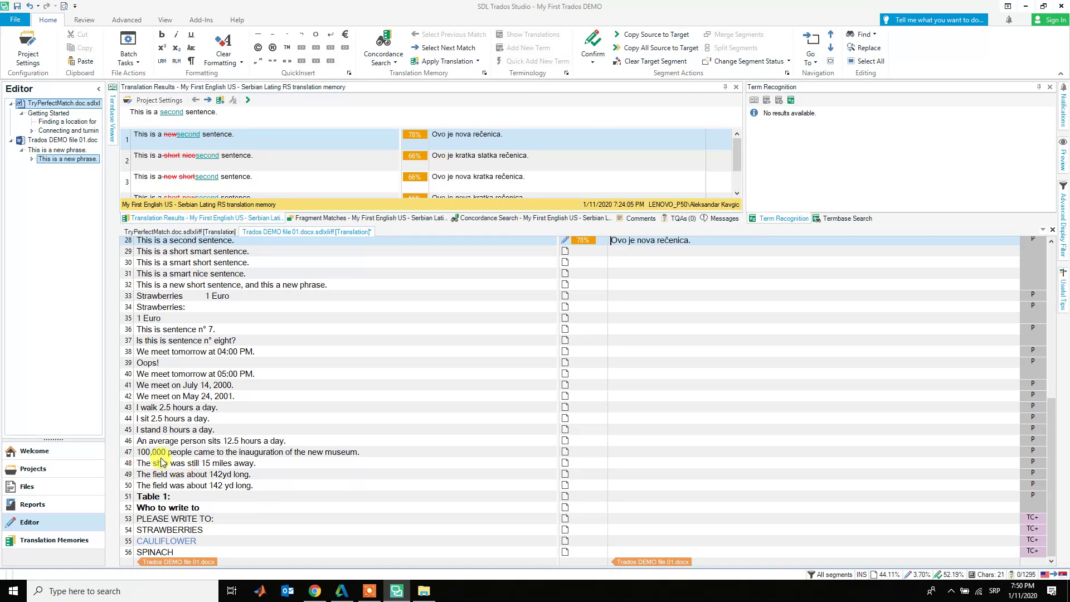
- Type 'Videćemo se sutra u' into segment 38's translation, fixing the mistyped last letter
{"action": "left_click", "coordinate": [635, 352]}
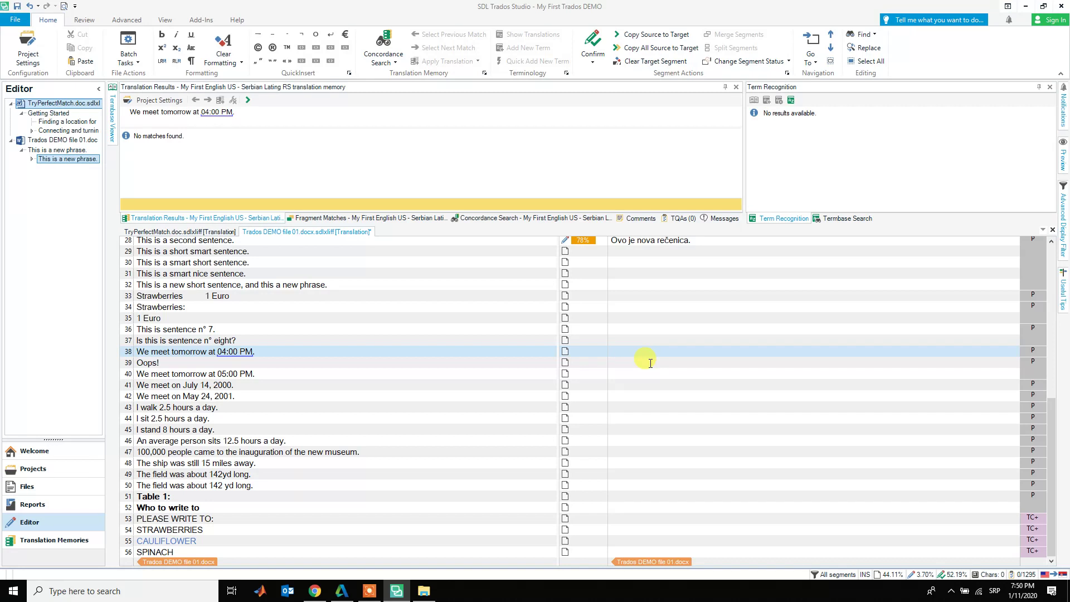
{"action": "type", "text": "Video"}
{"action": "type", "text": "emo se"}
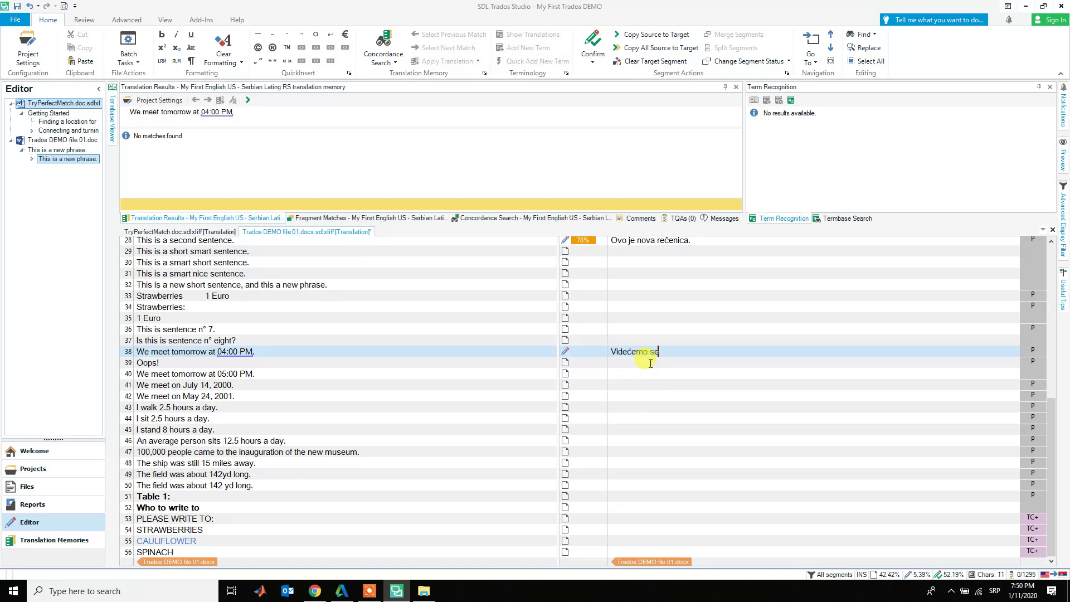
{"action": "type", "text": " sutra z"}
{"action": "key", "text": "BackSpace"}
{"action": "key", "text": "BackSpace"}
{"action": "type", "text": "u"}
- Insert the source time 16:00 via QuickPlace and change its colon to a period, giving 16.00
{"action": "right_click", "coordinate": [720, 348]}
{"action": "left_click", "coordinate": [749, 341]}
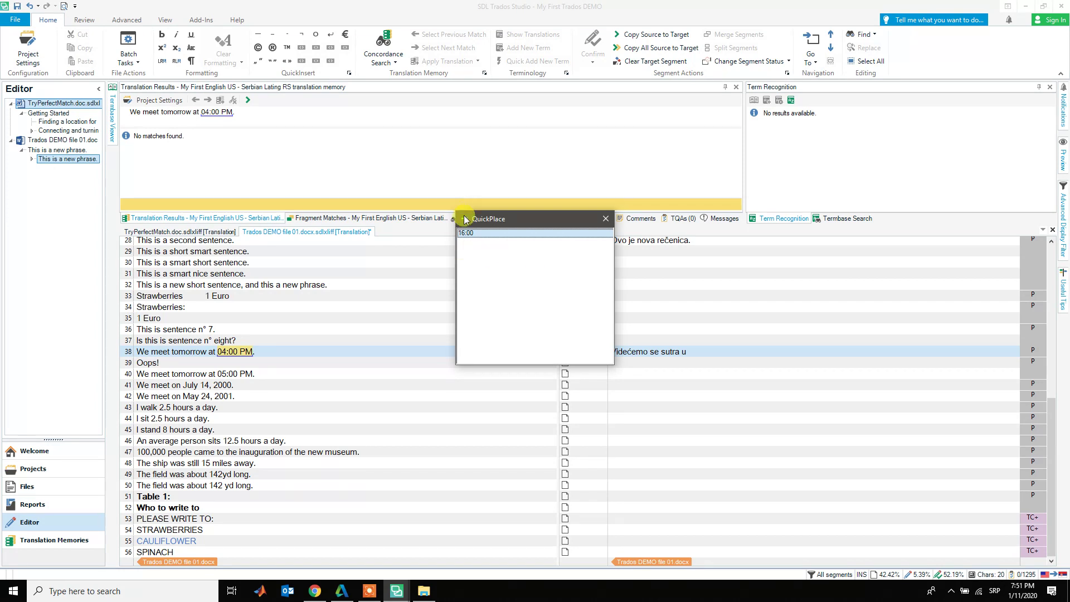
{"action": "left_click", "coordinate": [467, 233]}
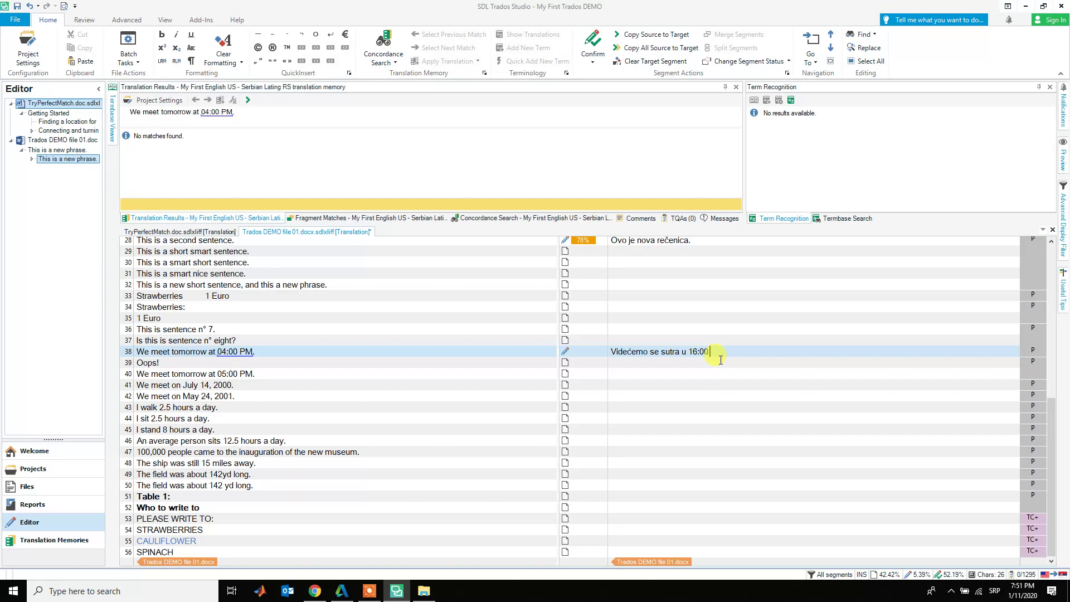
{"action": "key", "text": "Left"}
{"action": "key", "text": "Left"}
{"action": "key", "text": "Left"}
{"action": "key", "text": "shift+Left"}
{"action": "type", "text": "."}
- Confirm segment 38, then translate segment 39 'Oops!' as 'Ups!' and confirm it
{"action": "key", "text": "ctrl+Return"}
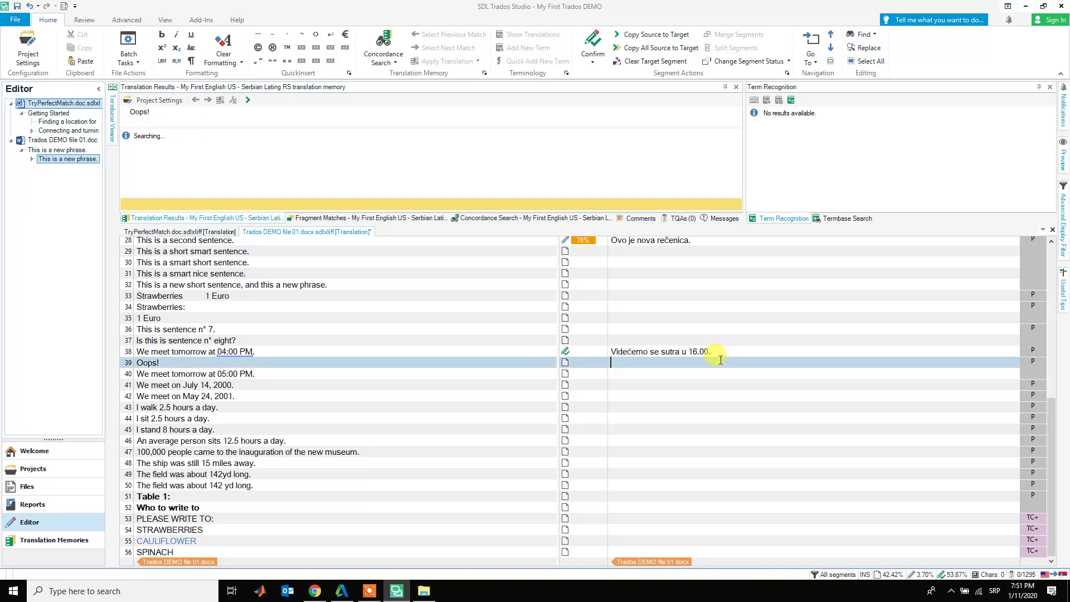
{"action": "type", "text": "Ups!"}
{"action": "key", "text": "ctrl+Return"}
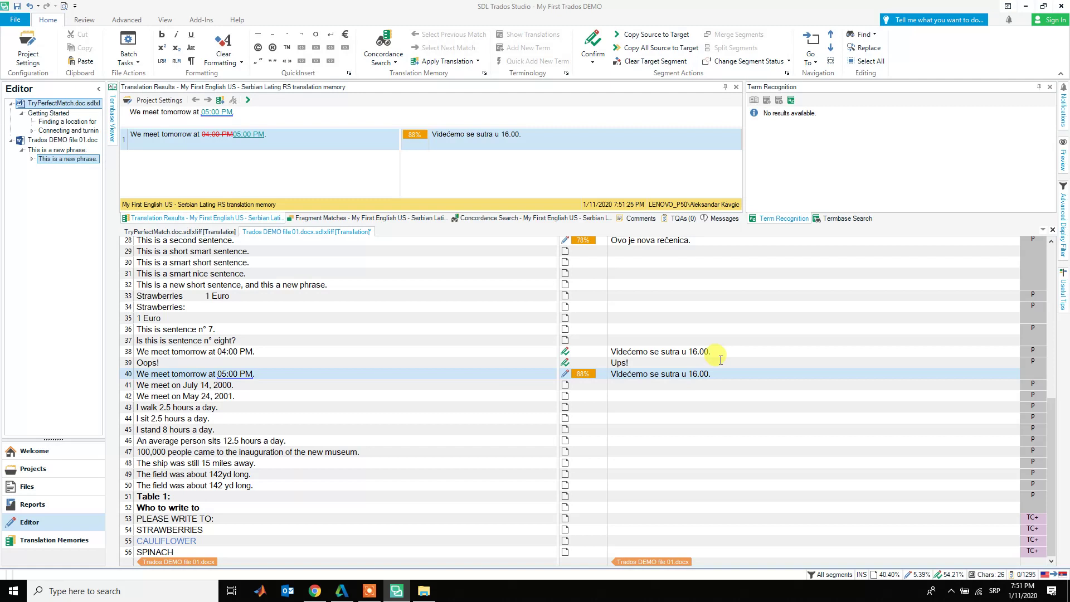
- Replace segment 40's 16.00 with the source's 17:00 via QuickPlace, make it 17.00, and confirm
{"action": "key", "text": "shift+Right"}
{"action": "key", "text": "shift+Right"}
{"action": "key", "text": "Left"}
{"action": "key", "text": "shift+Right"}
{"action": "key", "text": "shift+Right"}
{"action": "key", "text": "shift+Right"}
{"action": "key", "text": "shift+Right"}
{"action": "key", "text": "shift+Right"}
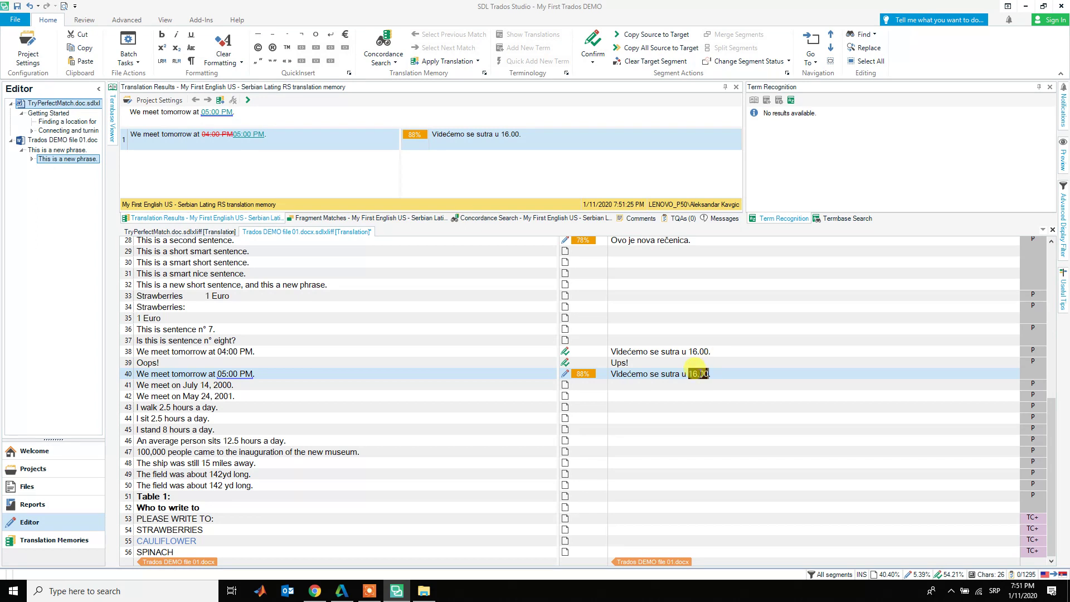
{"action": "right_click", "coordinate": [699, 374]}
{"action": "left_click", "coordinate": [718, 341]}
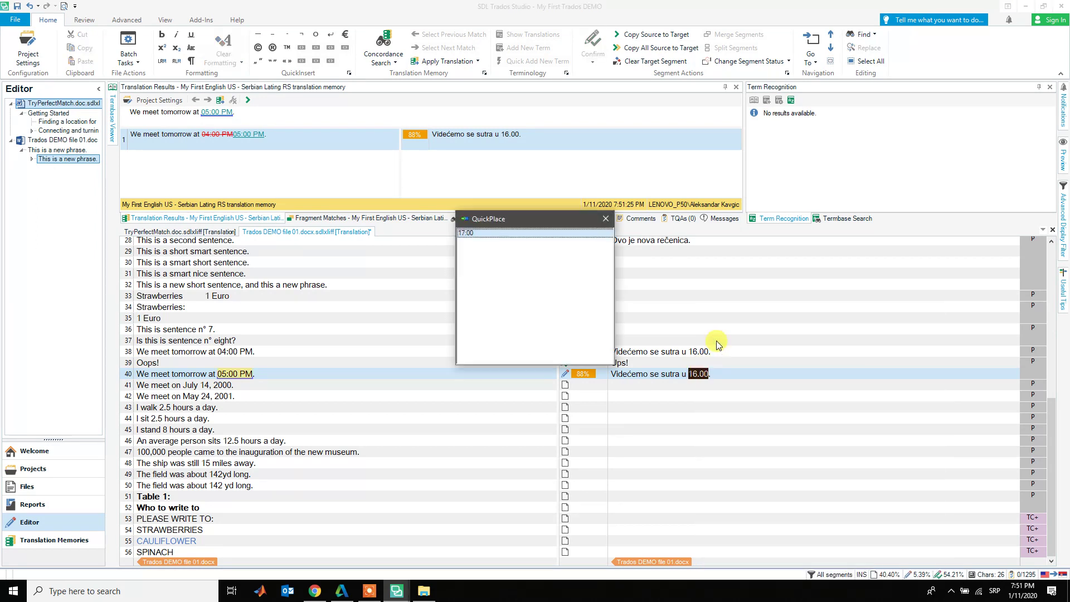
{"action": "key", "text": "Return"}
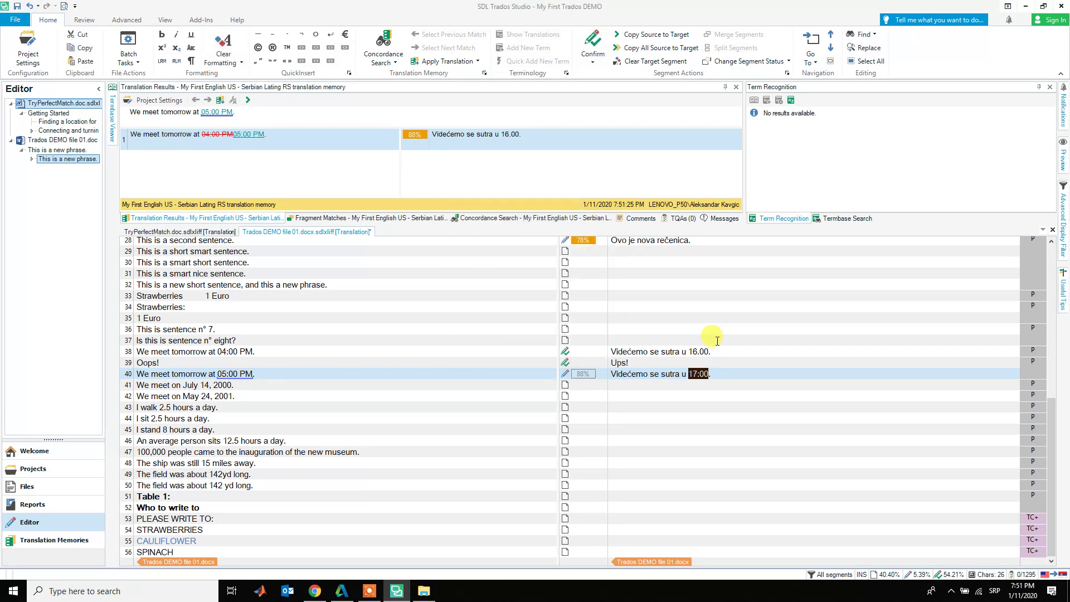
{"action": "key", "text": "Left"}
{"action": "key", "text": "Left"}
{"action": "key", "text": "shift+Left"}
{"action": "type", "text": "."}
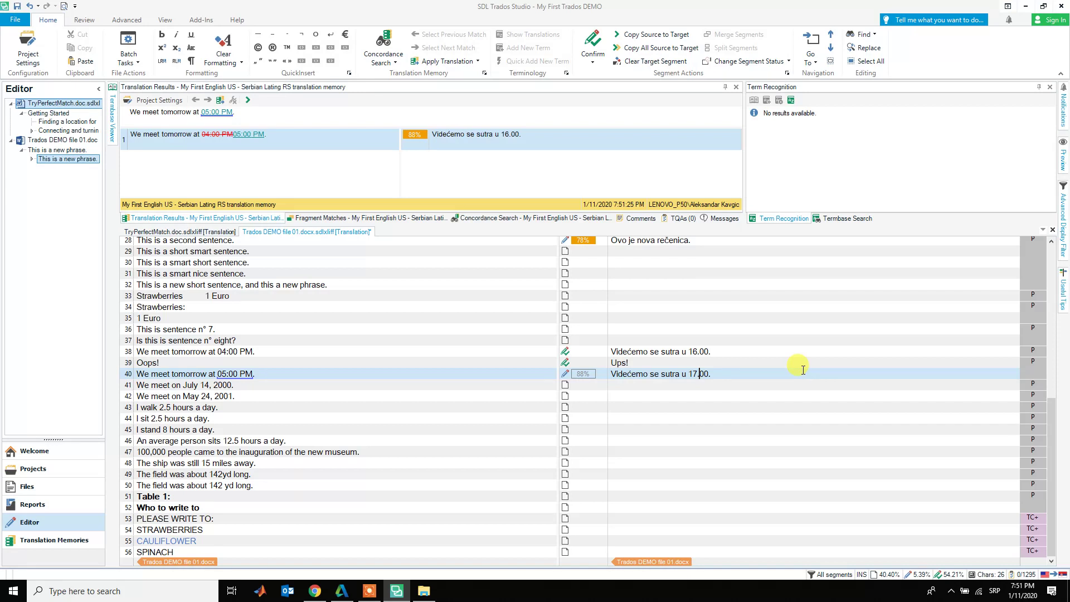
{"action": "key", "text": "ctrl+Return"}
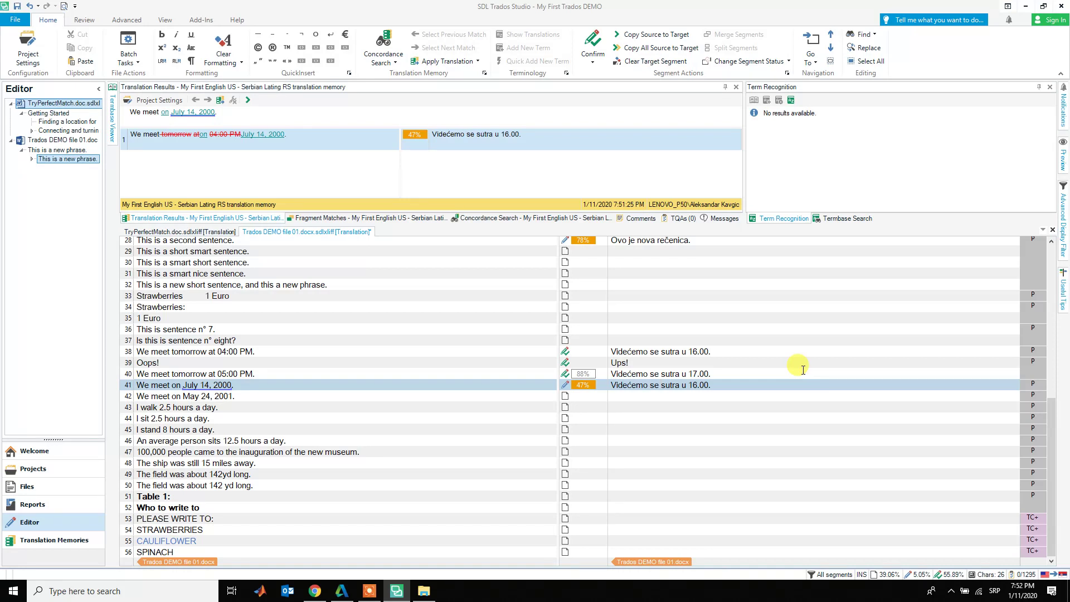
- Replace 'sutra u 16.00' with the QuickPlaced date 'petak, 14. jula 2000.' and confirm segment 41
{"action": "key", "text": "ctrl+shift+Right"}
{"action": "key", "text": "ctrl+shift+Right"}
{"action": "key", "text": "ctrl+shift+Right"}
{"action": "key", "text": "ctrl+shift+Right"}
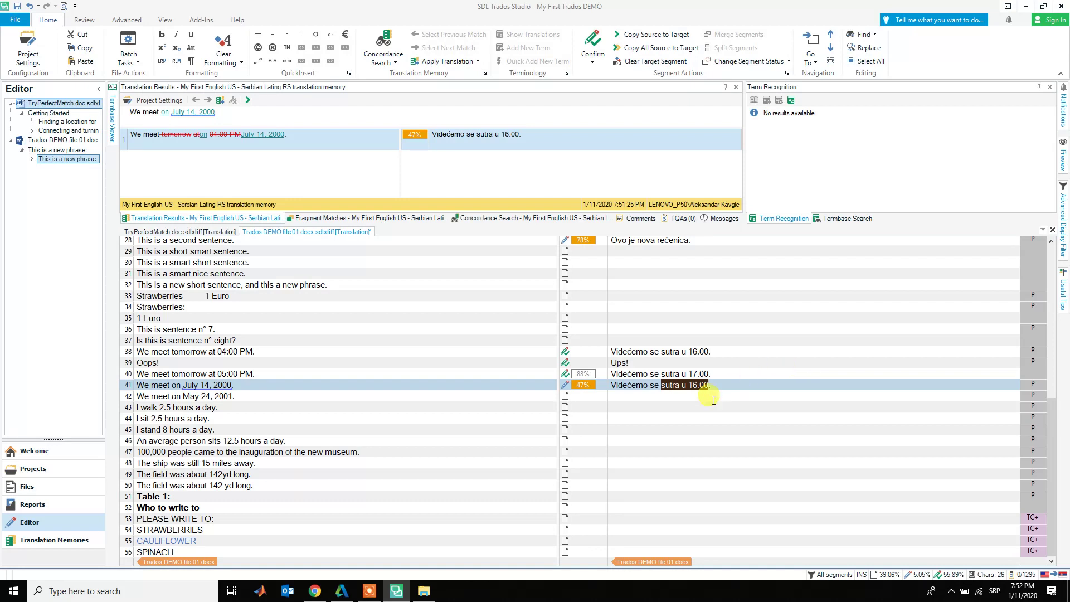
{"action": "right_click", "coordinate": [690, 387]}
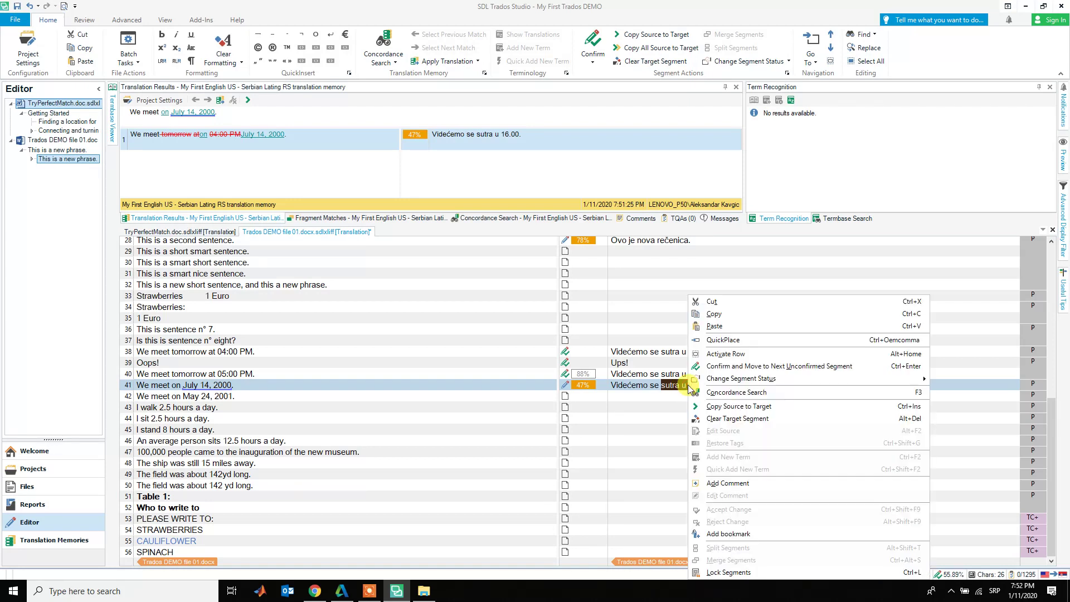
{"action": "left_click", "coordinate": [723, 339]}
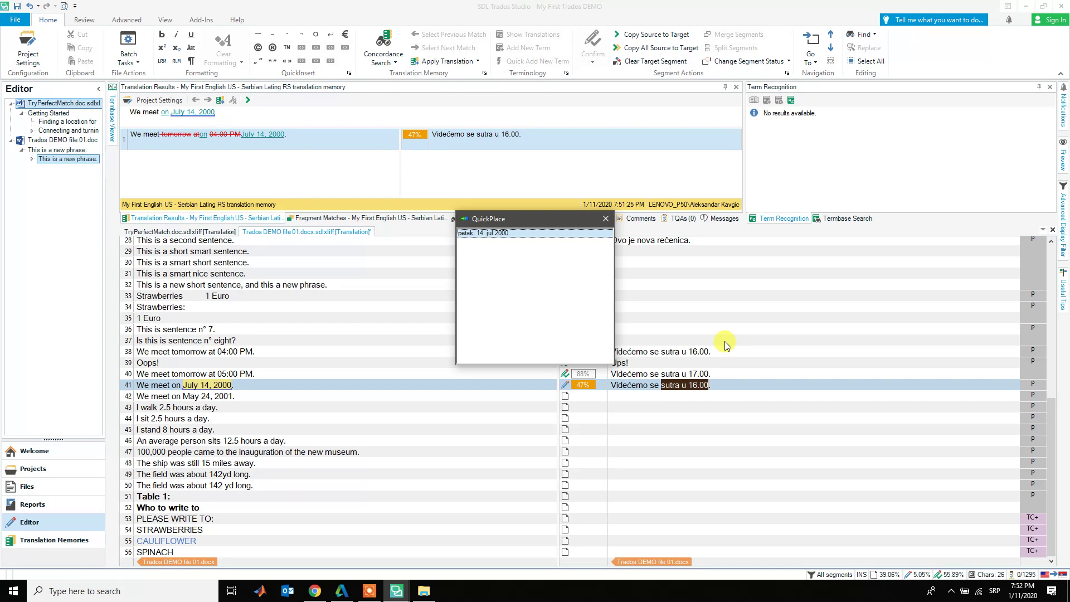
{"action": "key", "text": "Return"}
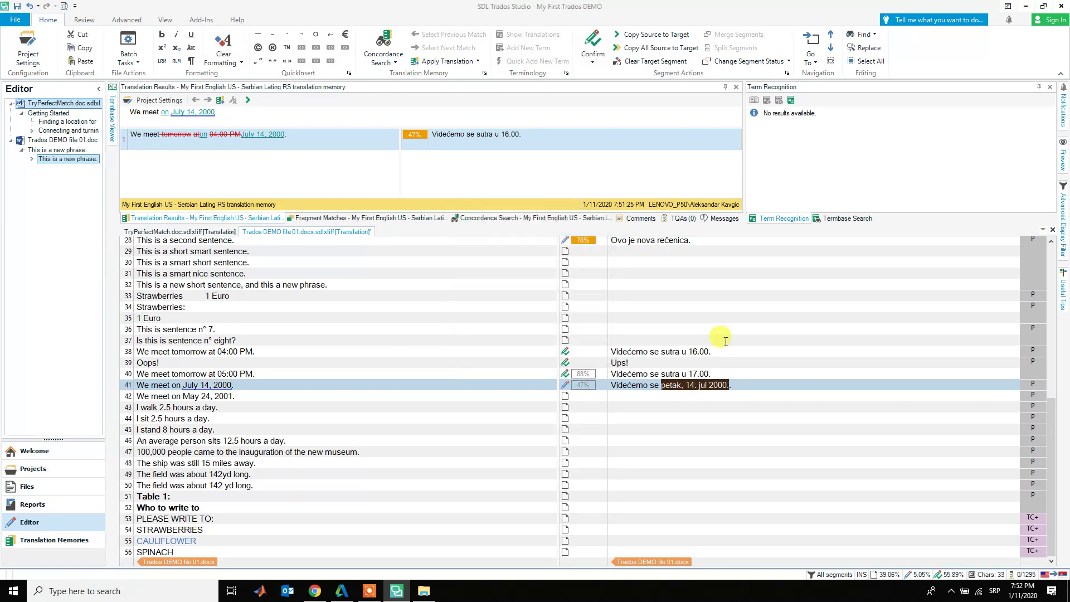
{"action": "key", "text": "ctrl+Right"}
{"action": "key", "text": "ctrl+Right"}
{"action": "type", "text": "a"}
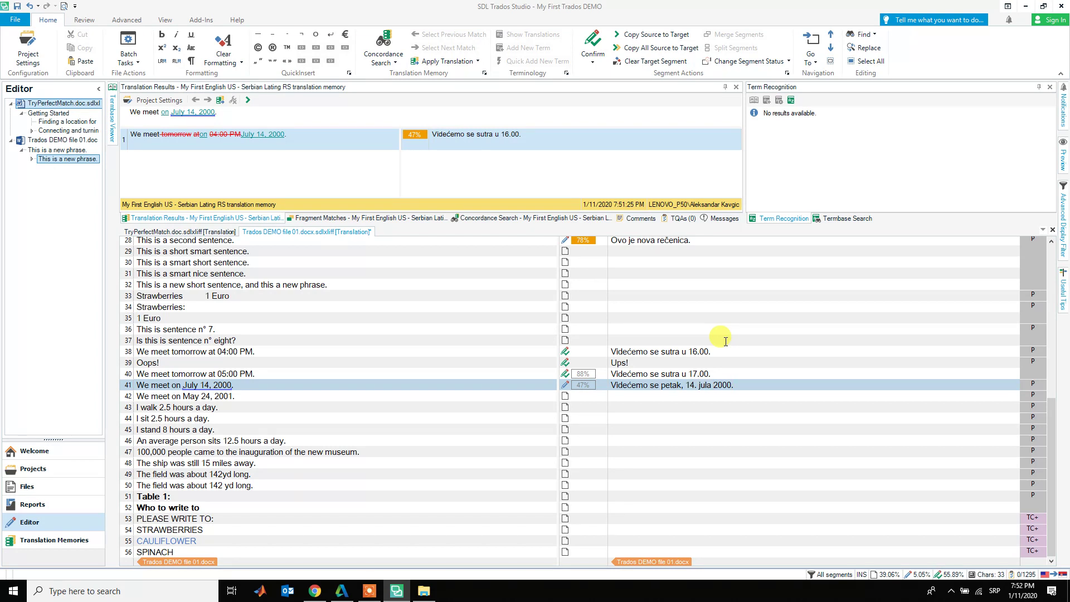
{"action": "key", "text": "ctrl+Return"}
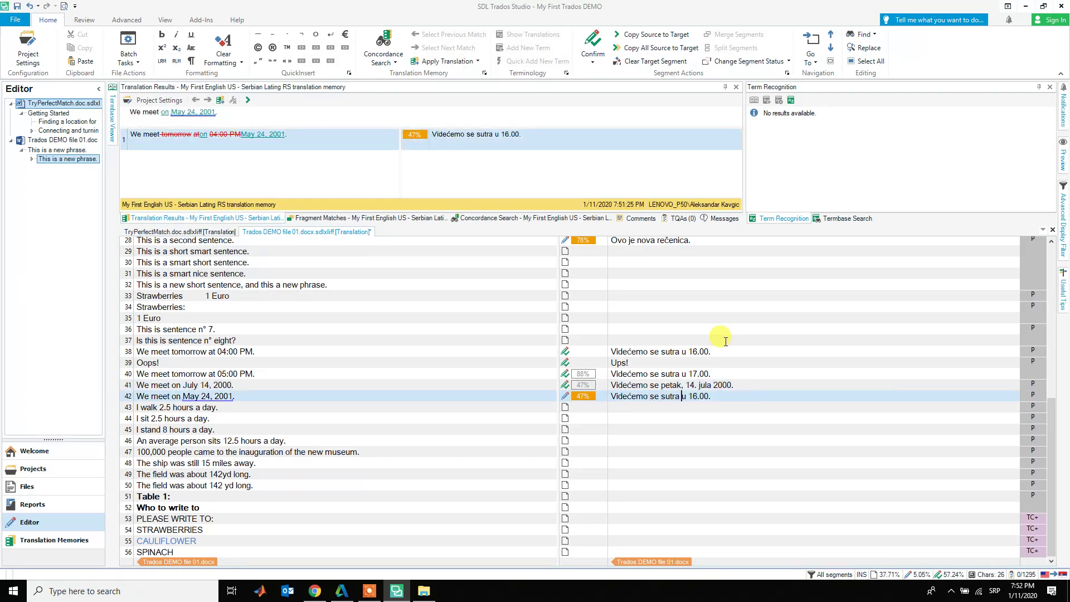
- Replace 16.00 in segment 42 with the placeable date 'četvrtak, 24. maja 2001' and remove the extra period
{"action": "key", "text": "ctrl+shift+Right"}
{"action": "key", "text": "ctrl+shift+Right"}
{"action": "right_click", "coordinate": [700, 396]}
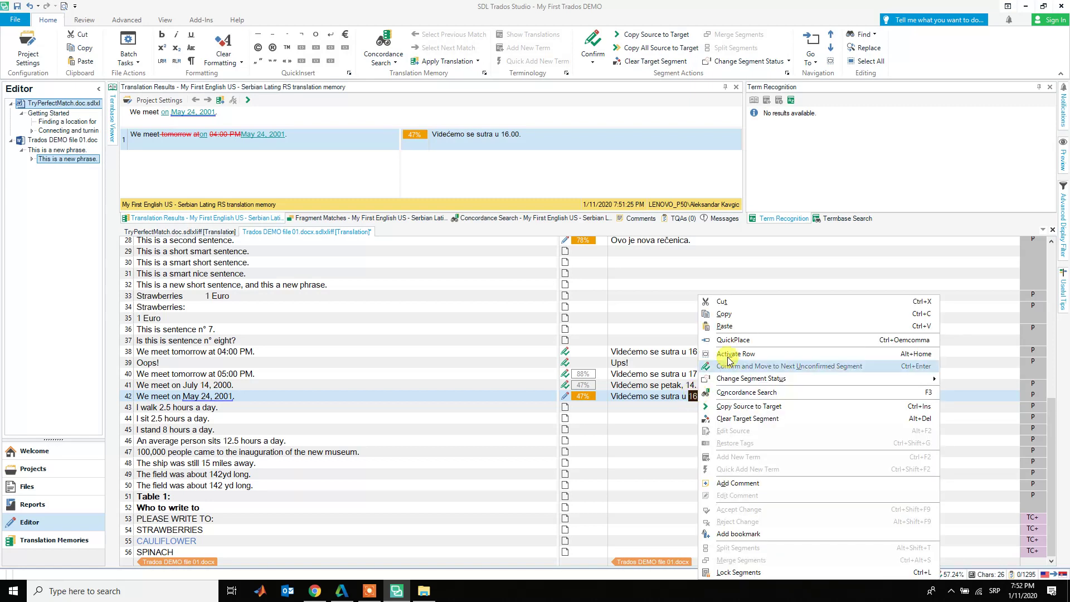
{"action": "left_click", "coordinate": [735, 341]}
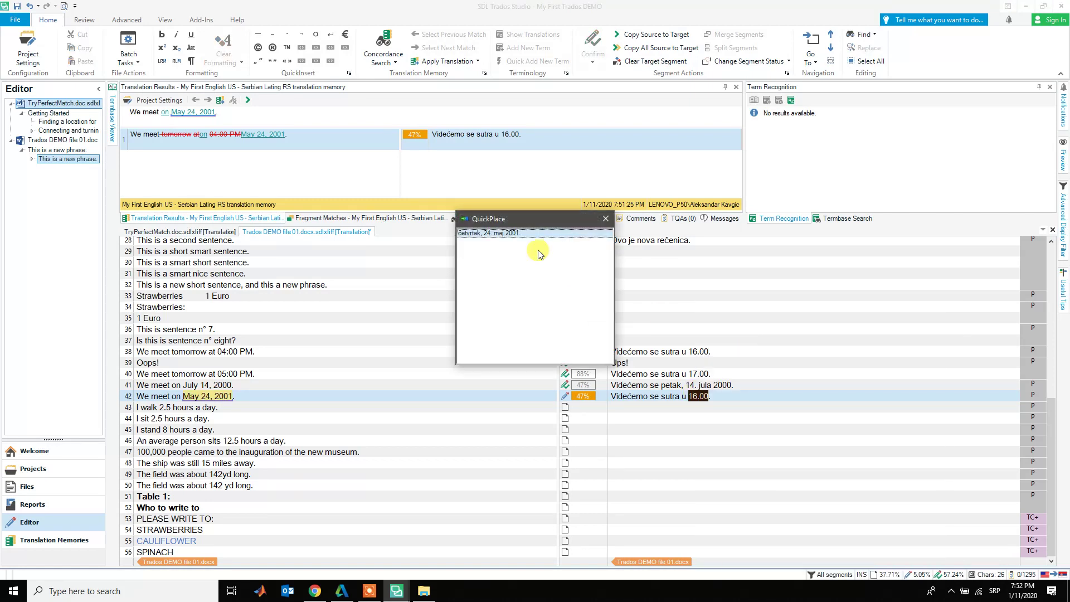
{"action": "double_click", "coordinate": [490, 233]}
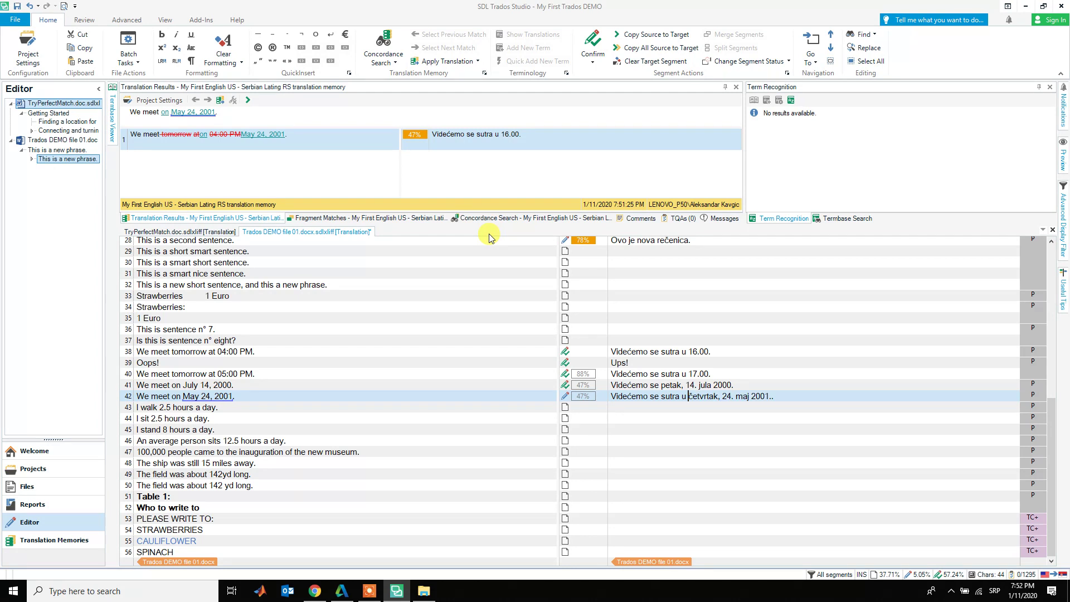
{"action": "type", "text": "a"}
{"action": "key", "text": "Delete"}
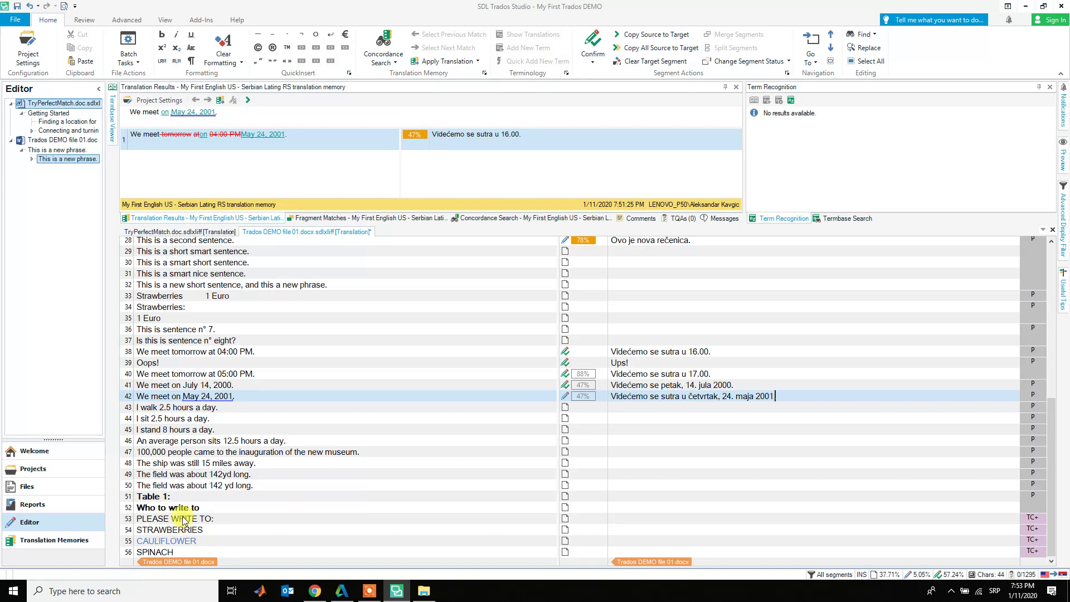
- Save Trados DEMO file 01, including segment 42's updated date translation
{"action": "scroll", "coordinate": [186, 497], "scroll_direction": "up", "scroll_amount": 2}
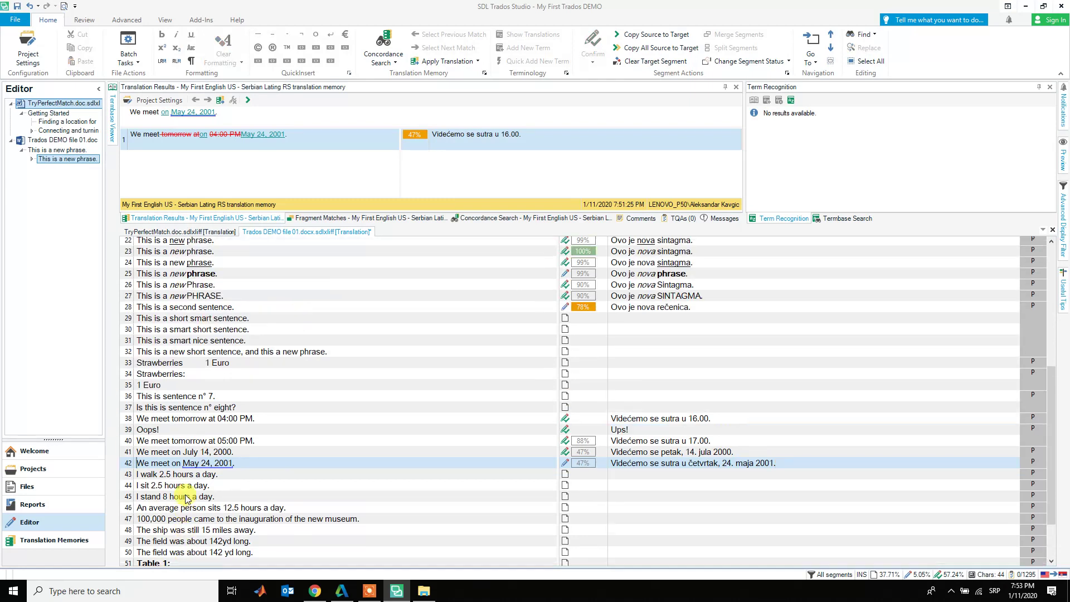
{"action": "scroll", "coordinate": [185, 497], "scroll_direction": "up", "scroll_amount": 1}
{"action": "scroll", "coordinate": [186, 498], "scroll_direction": "down", "scroll_amount": 3}
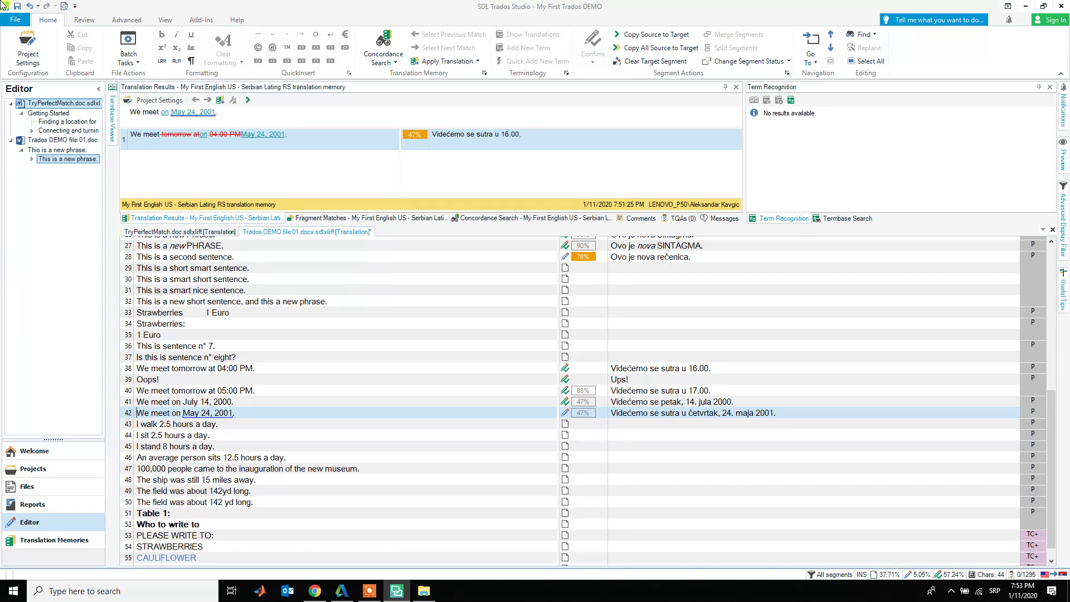
{"action": "left_click", "coordinate": [19, 6]}
- Launch Export for Bilingual Review from the Review tab
{"action": "left_click", "coordinate": [84, 20]}
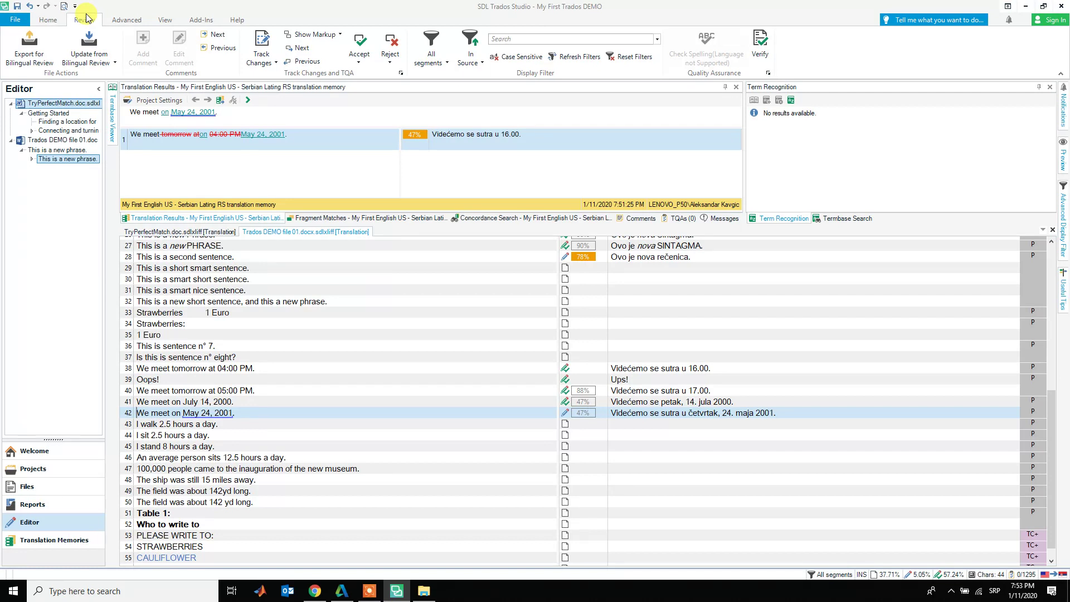
{"action": "left_click", "coordinate": [26, 53]}
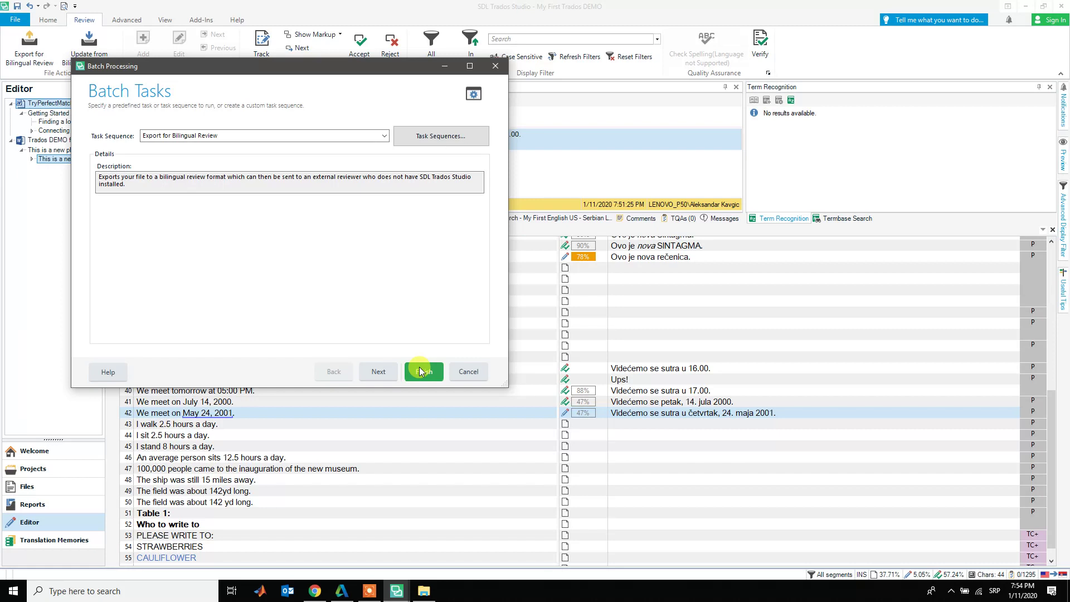
- Finish the Export for Bilingual Review batch task and close it once completed with 0 errors
{"action": "left_click", "coordinate": [424, 370]}
{"action": "left_click", "coordinate": [429, 372]}
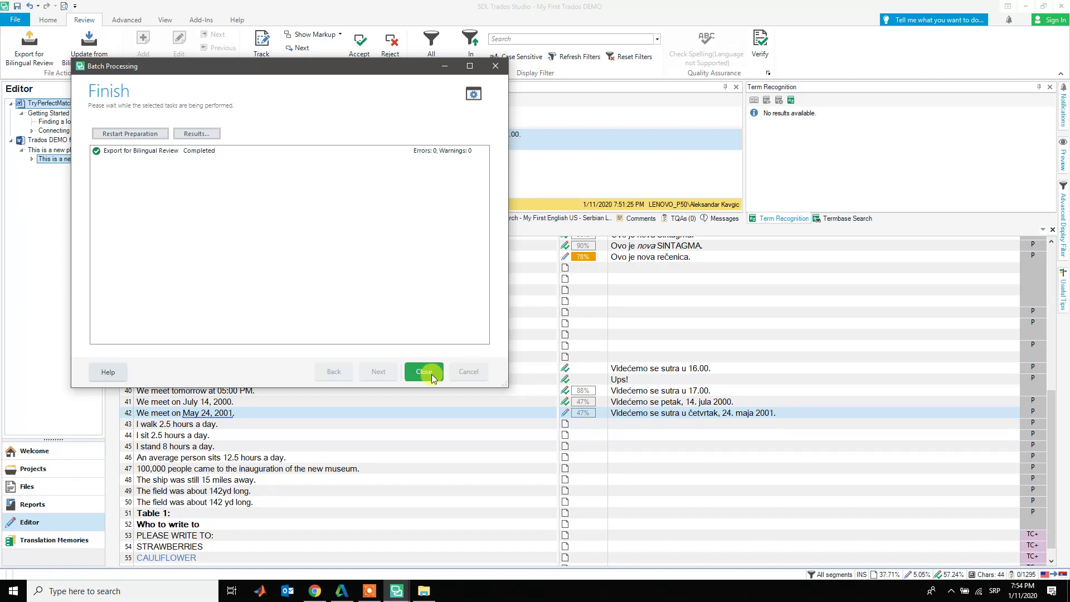
{"action": "left_click", "coordinate": [432, 378]}
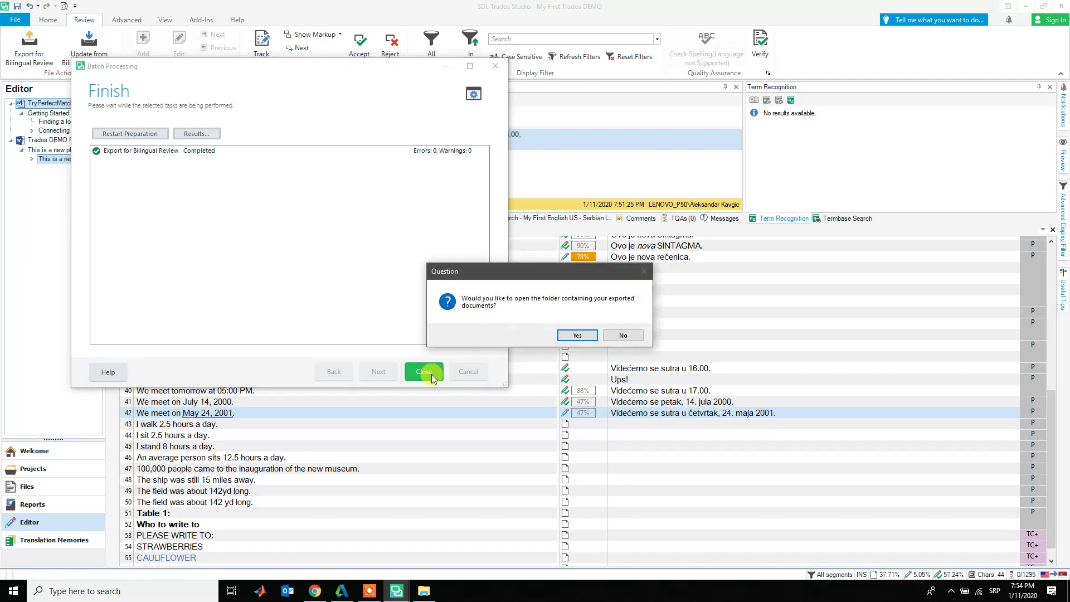
- Open Trados DEMO file 01.docx.review.docx from the exported sr-Latn-RS folder in Word
{"action": "left_click", "coordinate": [575, 335]}
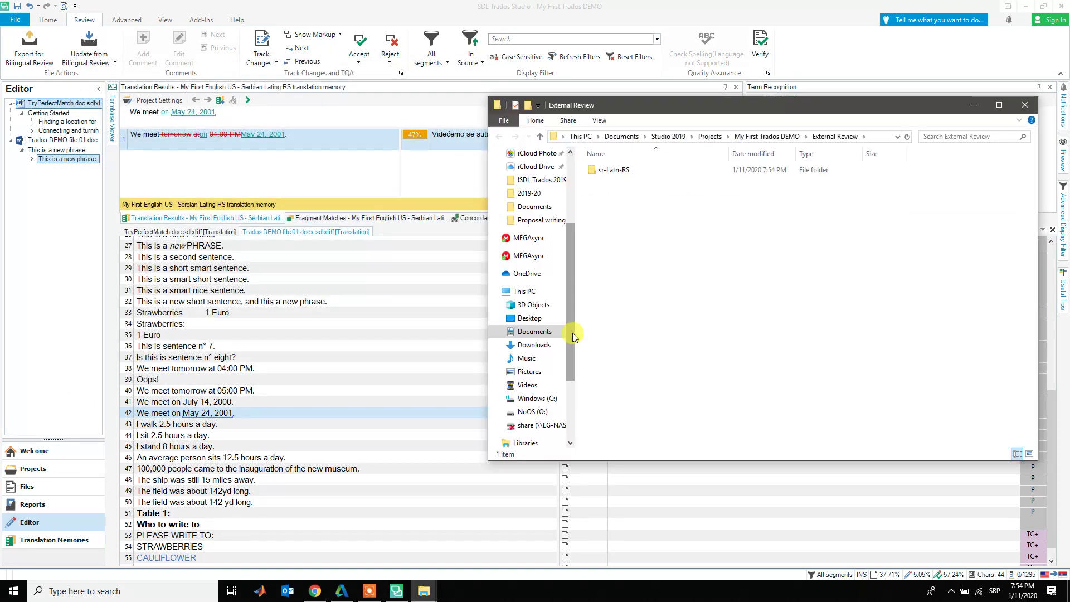
{"action": "double_click", "coordinate": [616, 171]}
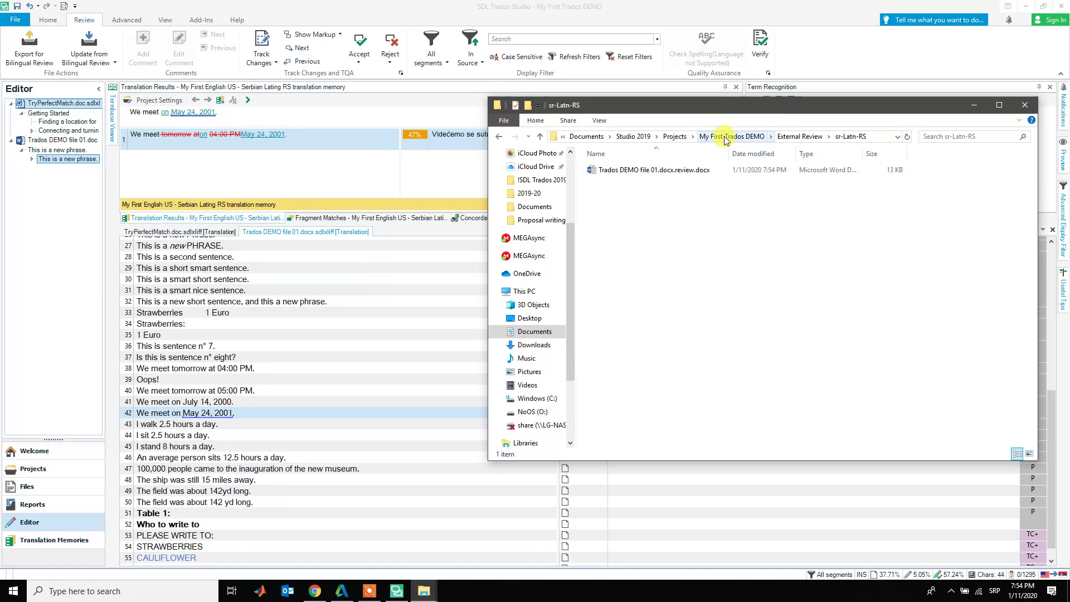
{"action": "double_click", "coordinate": [696, 170]}
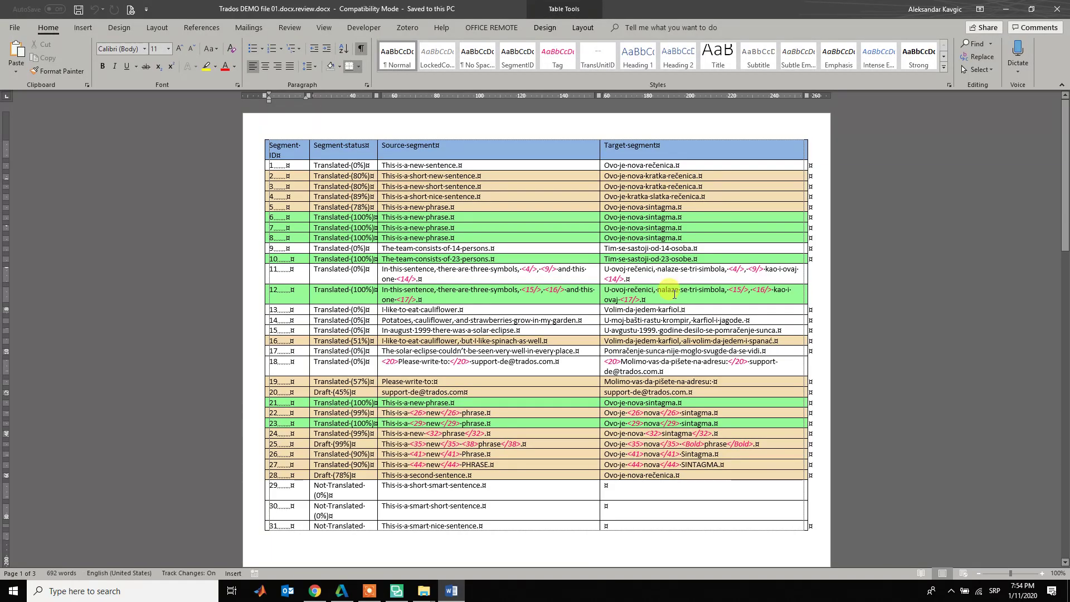
- Zoom the review table, go to row <44>, and select SINTAGMA in 'Ovo je nova SINTAGMA.'
{"action": "scroll", "coordinate": [672, 290], "scroll_direction": "up", "scroll_amount": 5, "text": "ctrl"}
{"action": "scroll", "coordinate": [674, 293], "scroll_direction": "up", "scroll_amount": 2, "text": "ctrl"}
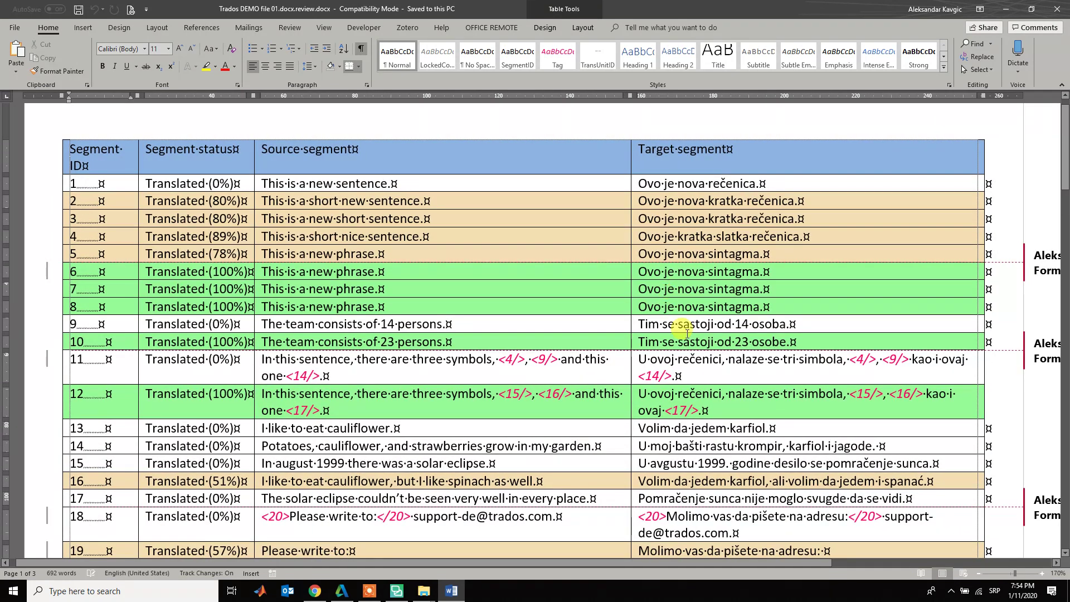
{"action": "left_click_drag", "start_coordinate": [731, 561], "coordinate": [932, 564]}
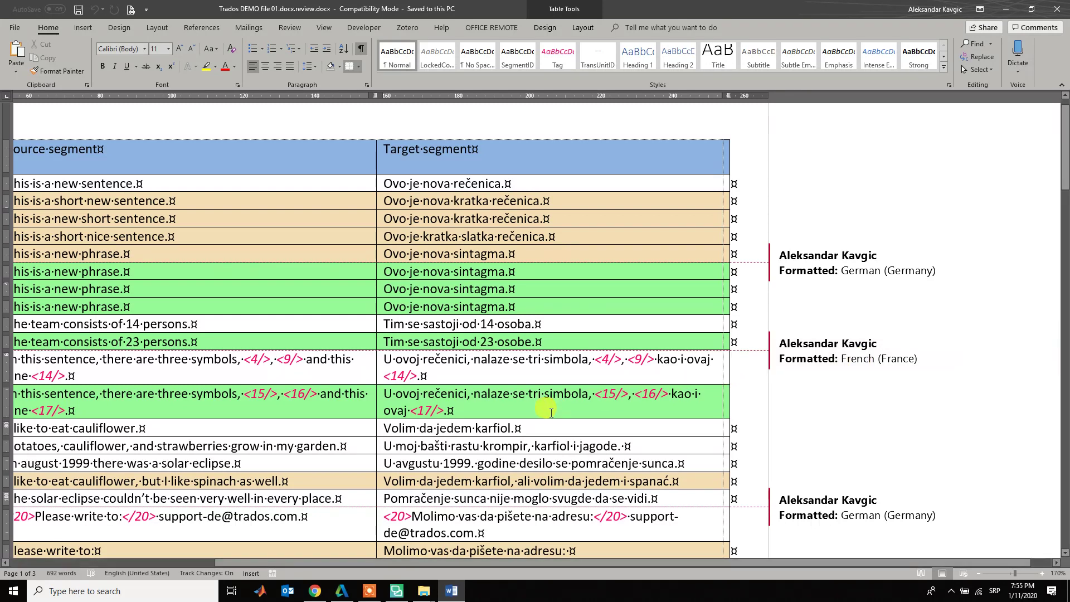
{"action": "scroll", "coordinate": [551, 413], "scroll_direction": "down", "scroll_amount": 5}
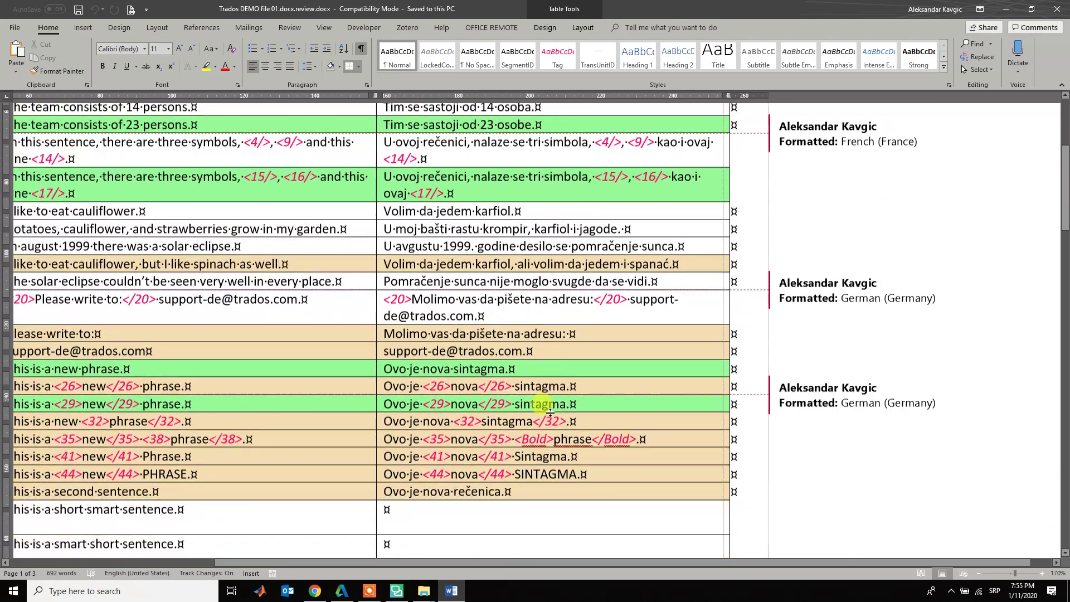
{"action": "scroll", "coordinate": [551, 413], "scroll_direction": "down", "scroll_amount": 3}
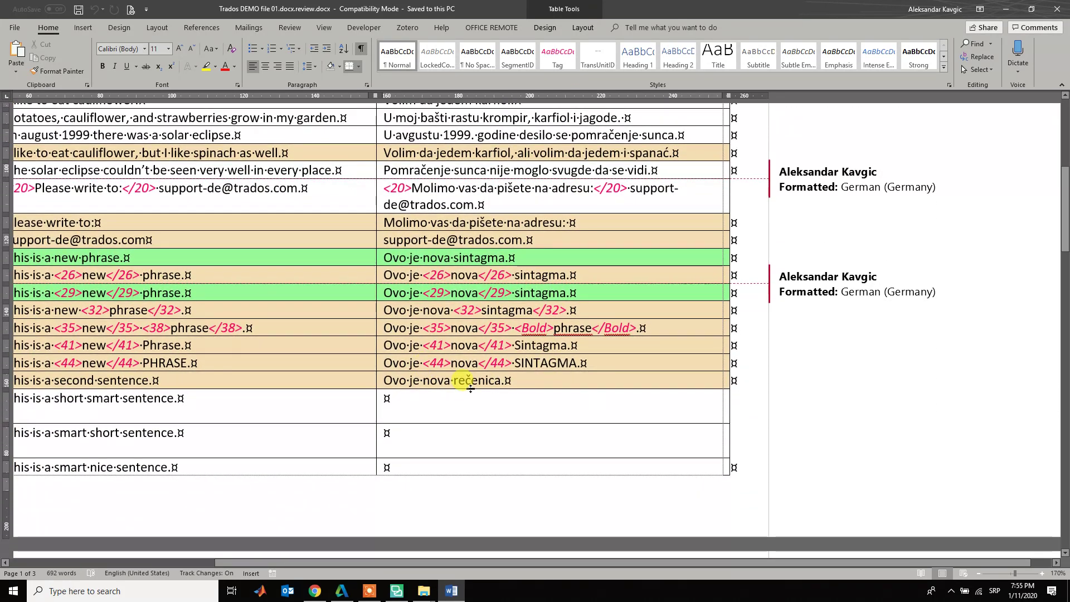
{"action": "double_click", "coordinate": [547, 364]}
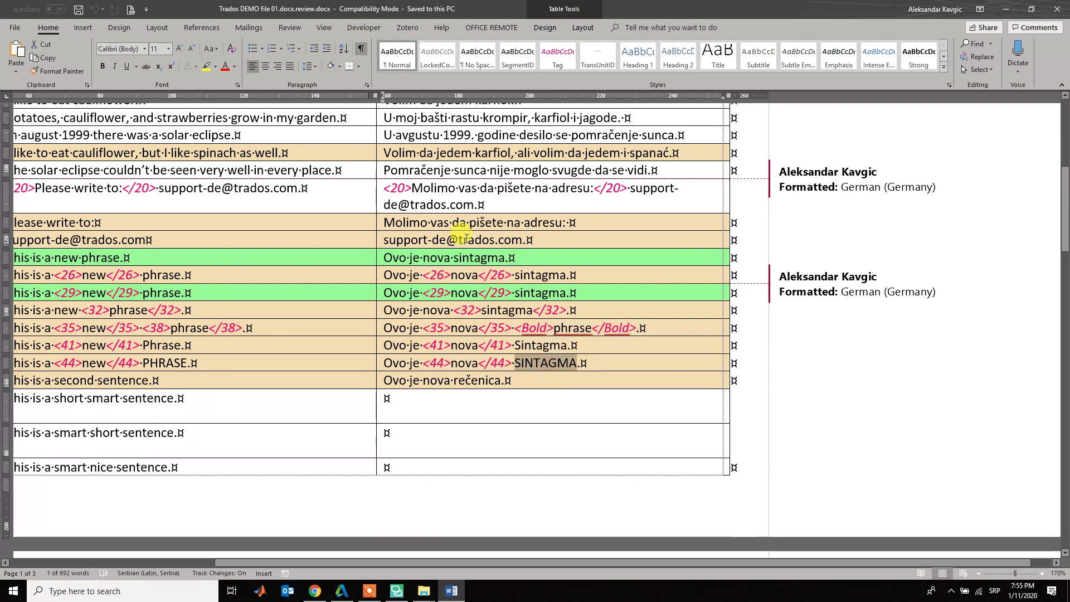
{"action": "key", "text": "alt+r"}
- Insert a new comment on SINTAGMA with the text 'Mi ipak kazemo fraza. Ispraviti svugde.'
{"action": "key", "text": "c"}
{"action": "key", "text": "1"}
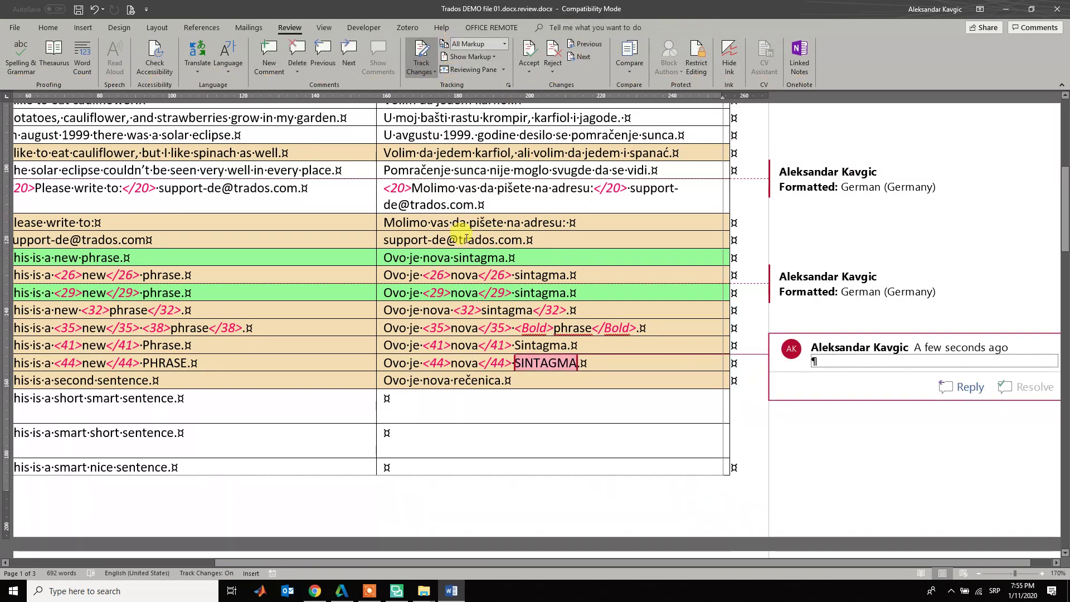
{"action": "type", "text": "Mi"}
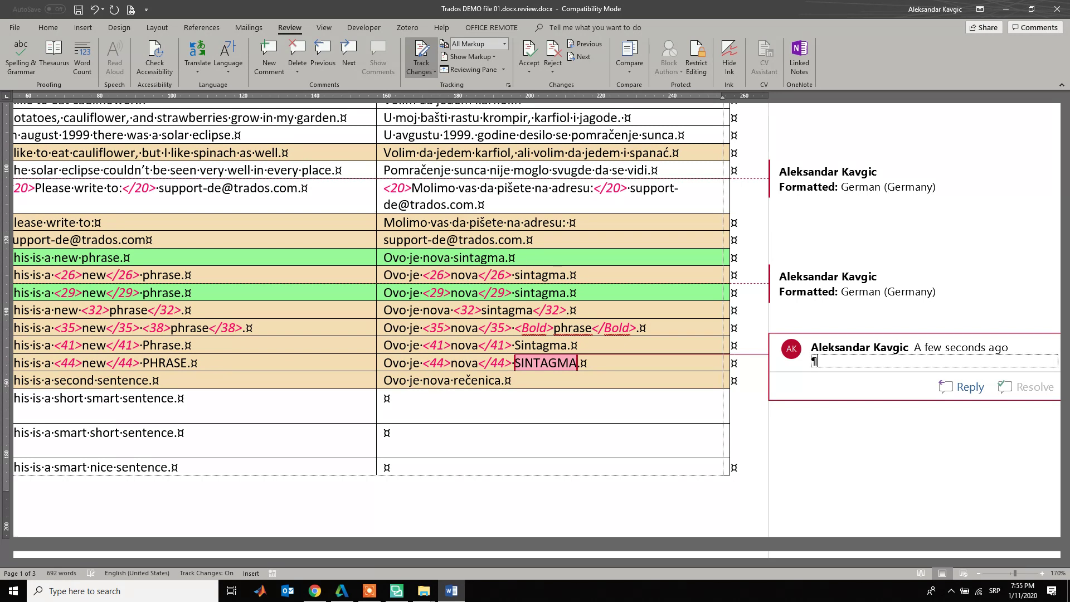
{"action": "type", "text": " ipak f"}
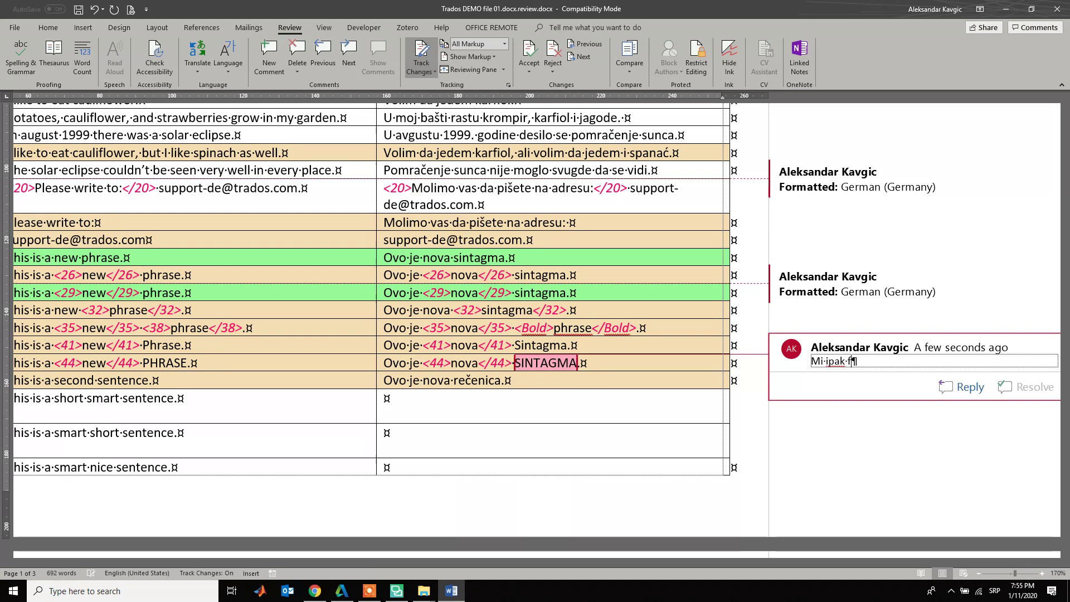
{"action": "key", "text": "BackSpace"}
{"action": "type", "text": "kazemo fa"}
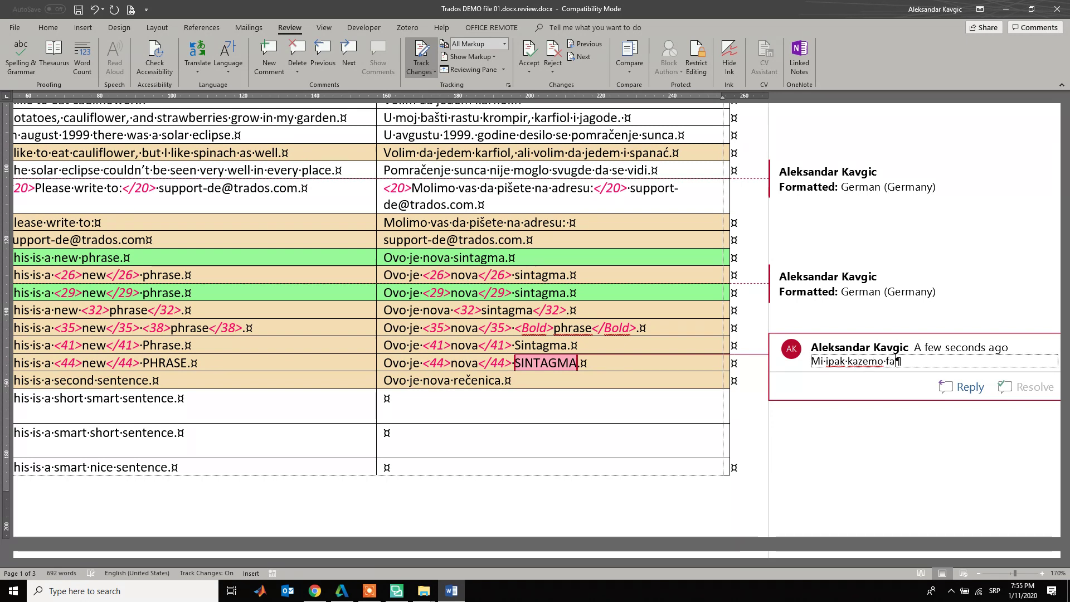
{"action": "key", "text": "BackSpace"}
{"action": "type", "text": "raza. Is"}
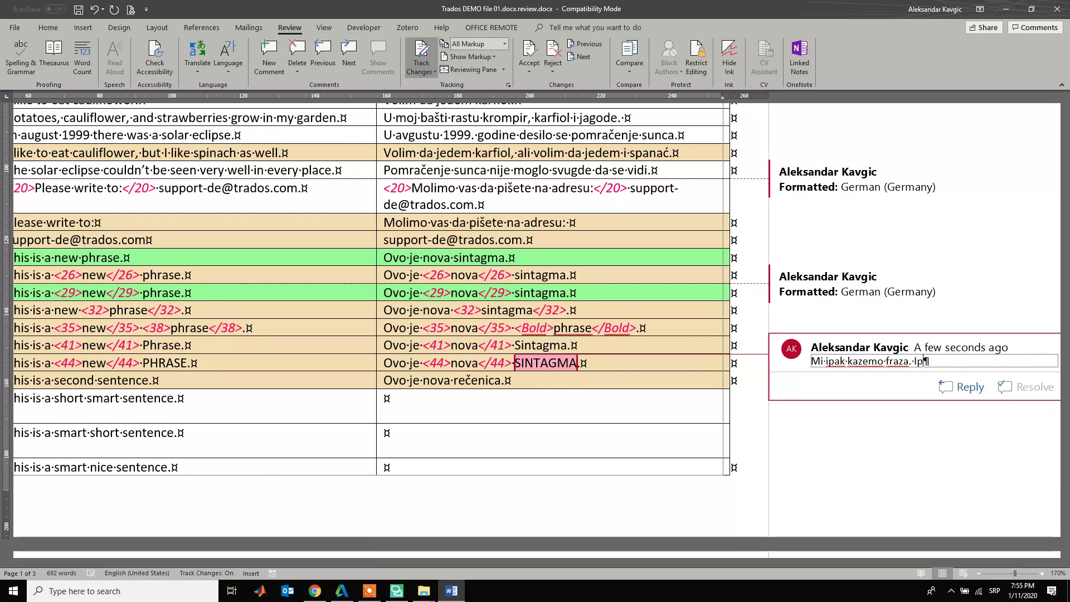
{"action": "type", "text": "praviti svugde."}
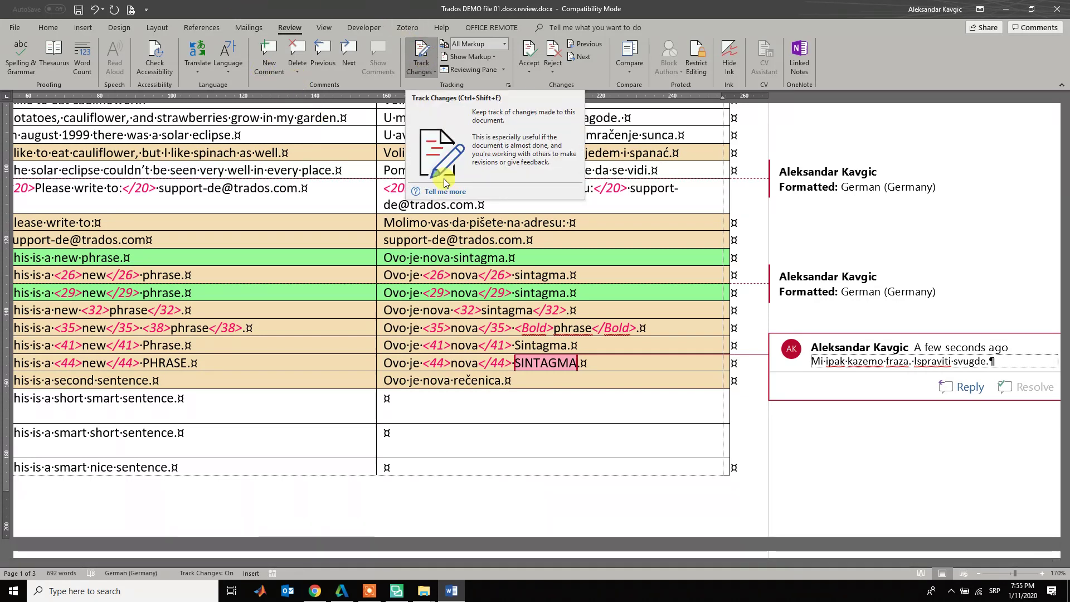
- With tracked changes, turn 'Molimo vas da pišete' into the 'Molim te' phrasing
{"action": "double_click", "coordinate": [440, 223]}
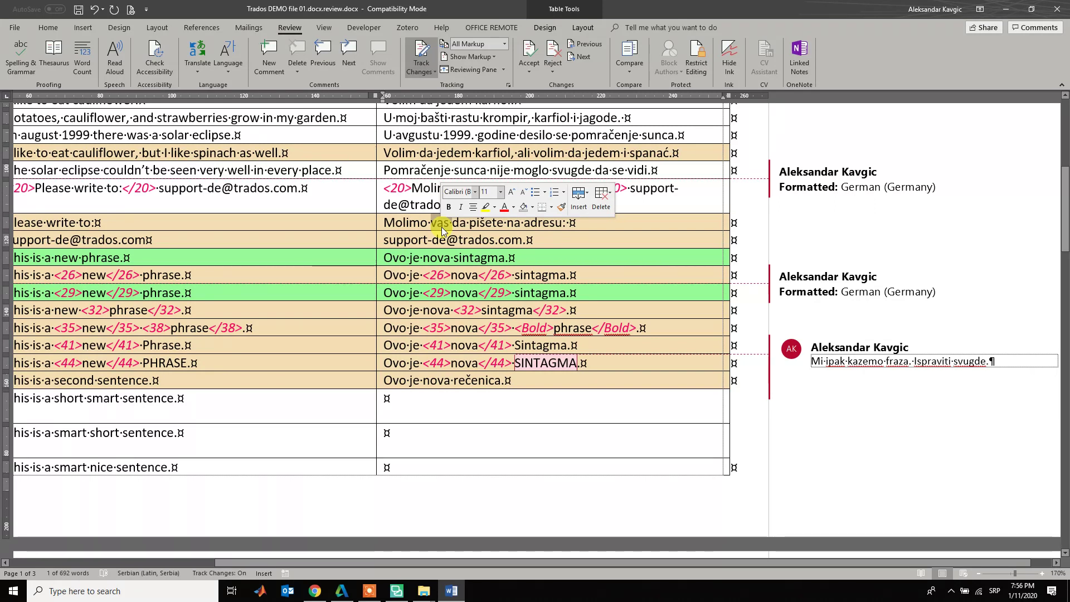
{"action": "key", "text": "Delete"}
{"action": "key", "text": "BackSpace"}
{"action": "type", "text": "te"}
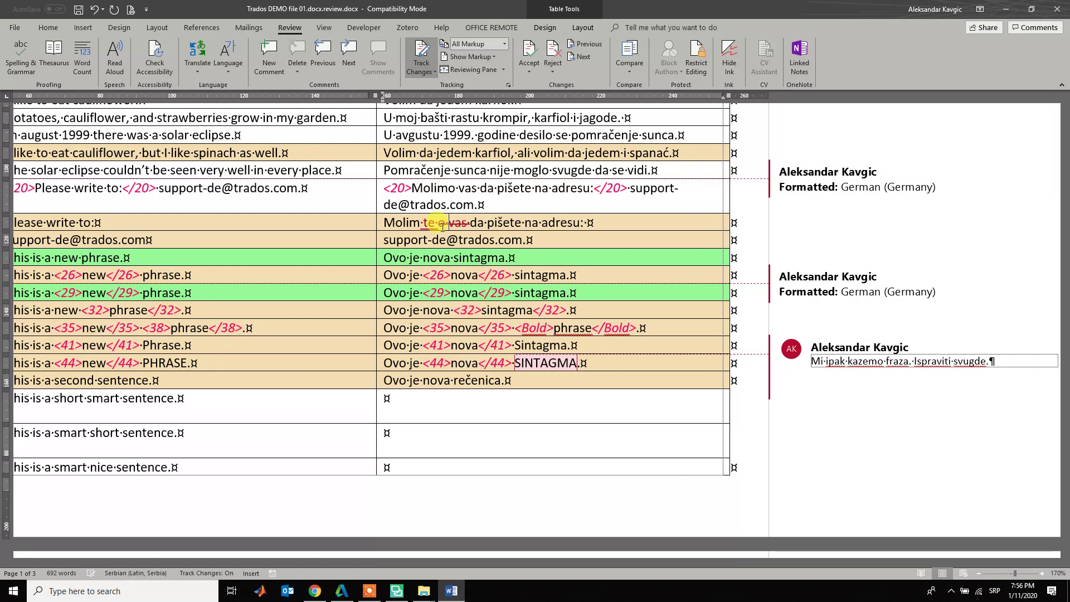
{"action": "key", "text": "ctrl+BackSpace"}
{"action": "key", "text": "Left"}
{"action": "key", "text": "Left"}
{"action": "key", "text": "Left"}
{"action": "key", "text": "Left"}
{"action": "key", "text": "BackSpace"}
{"action": "key", "text": "BackSpace"}
{"action": "key", "text": "BackSpace"}
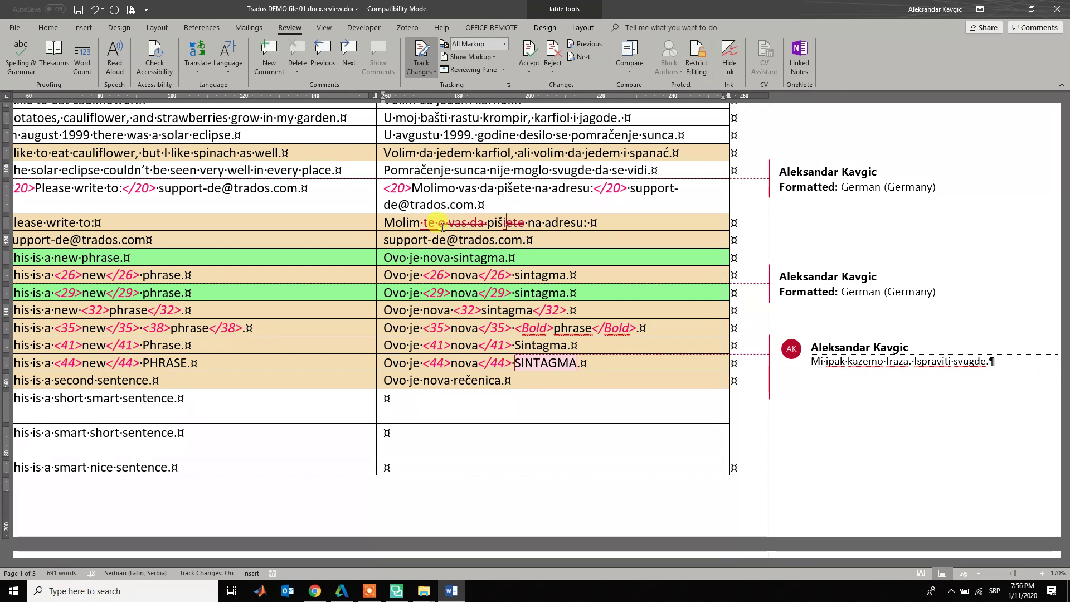
- Replace 'adresu' with 'mejl' as a tracked change and save the document
{"action": "key", "text": "ctrl+shift+Right"}
{"action": "type", "text": "mejl"}
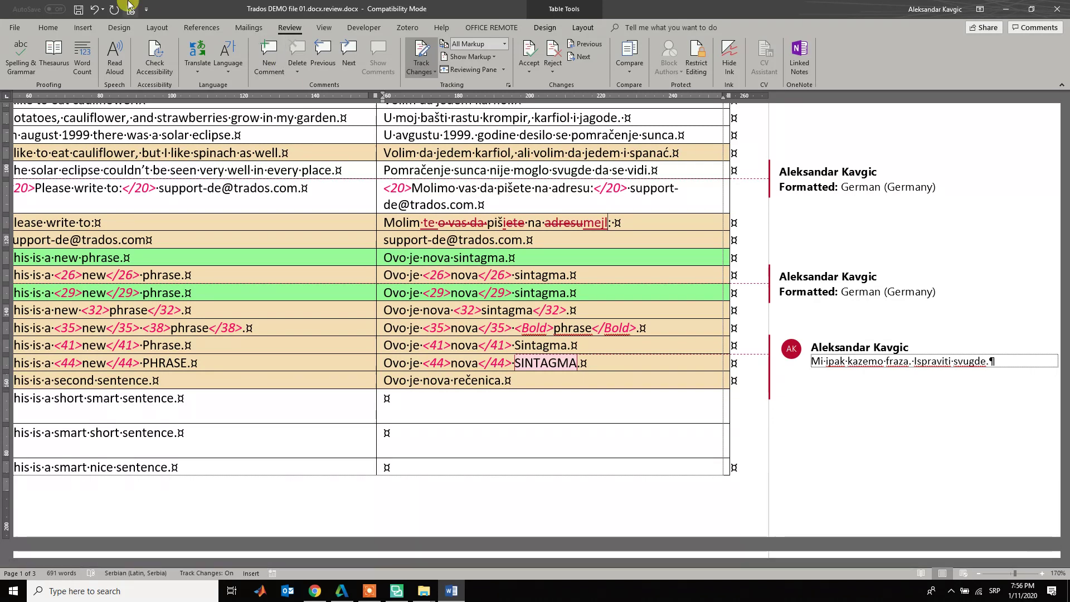
{"action": "left_click", "coordinate": [79, 10]}
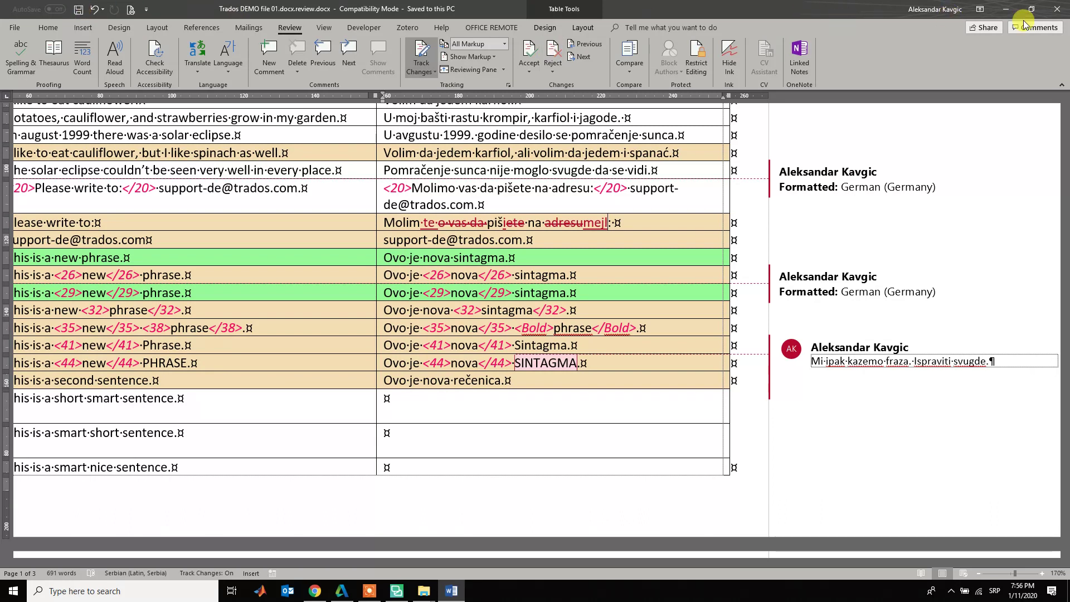
- Close the reviewed document in Word, returning to the sr-Latn-RS folder
{"action": "left_click", "coordinate": [1057, 9]}
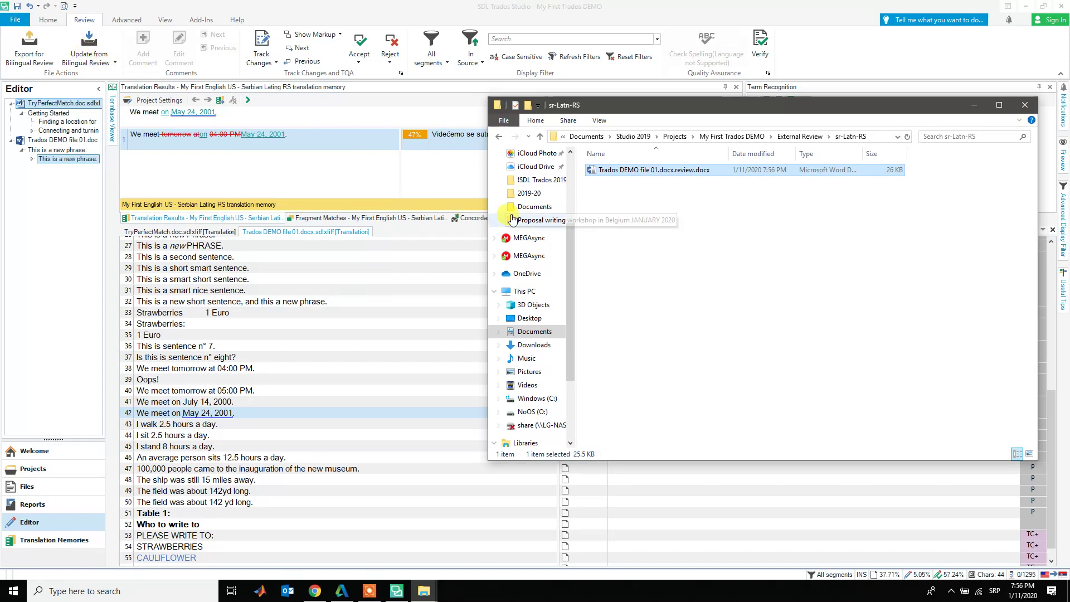
- Run Update from Bilingual Review to import the reviewed file into Trados Studio
{"action": "left_click", "coordinate": [98, 55]}
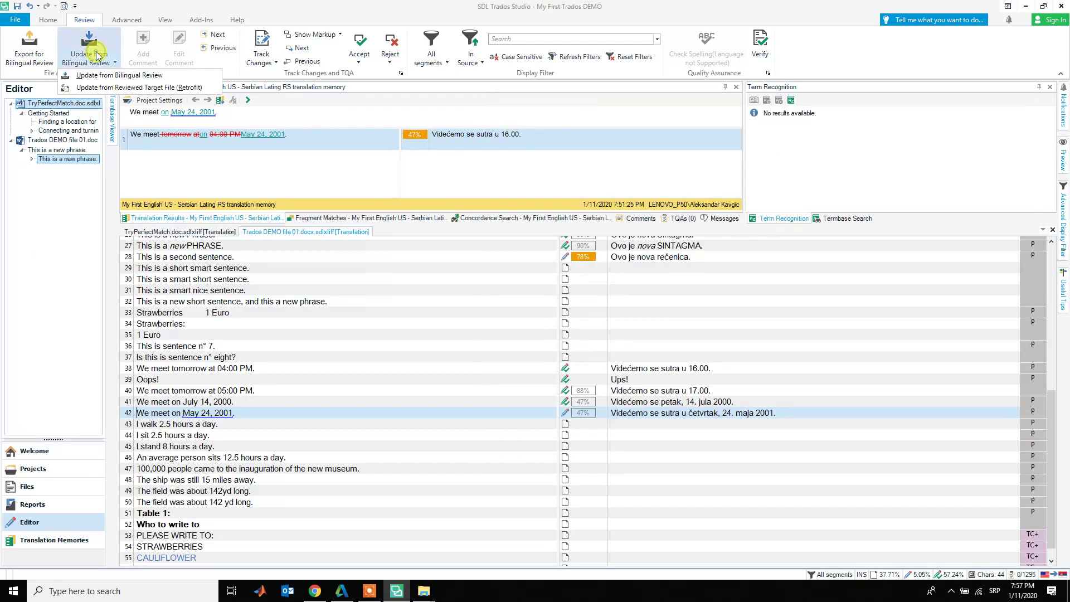
{"action": "left_click", "coordinate": [110, 76]}
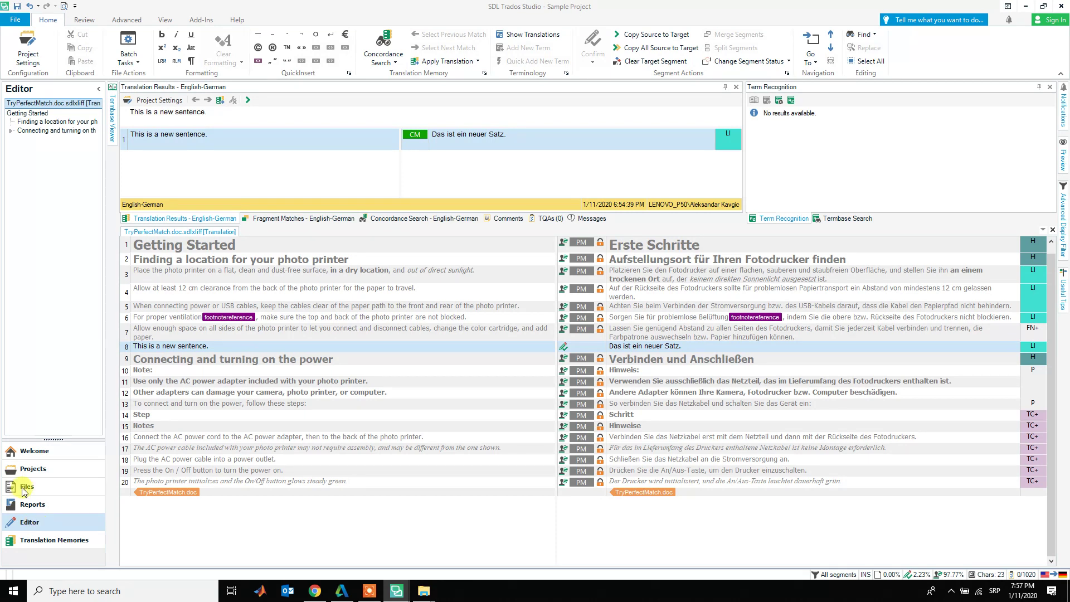
{"action": "left_click", "coordinate": [370, 591]}
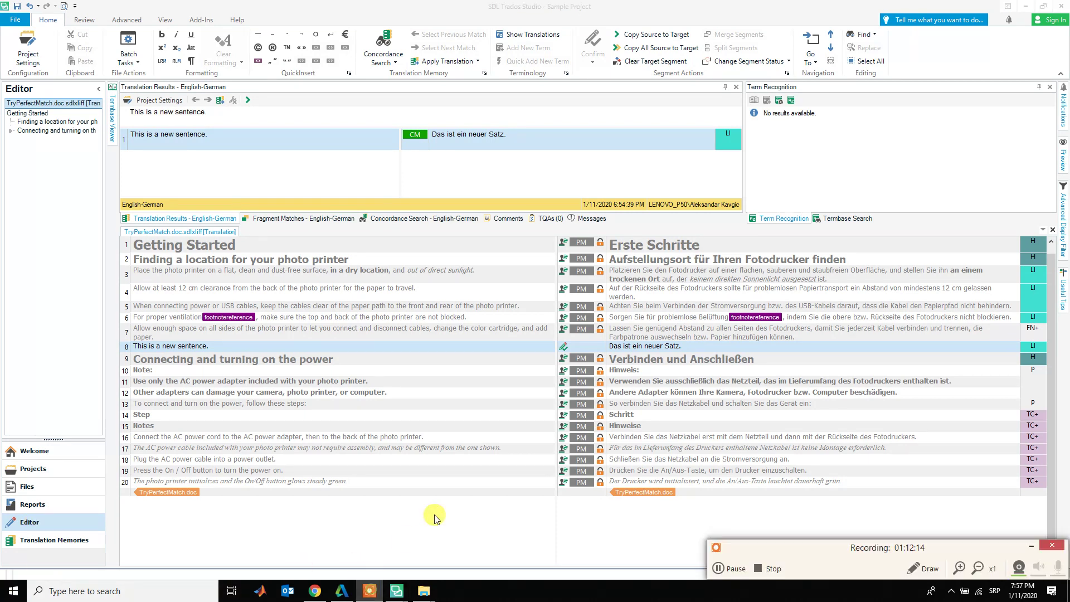